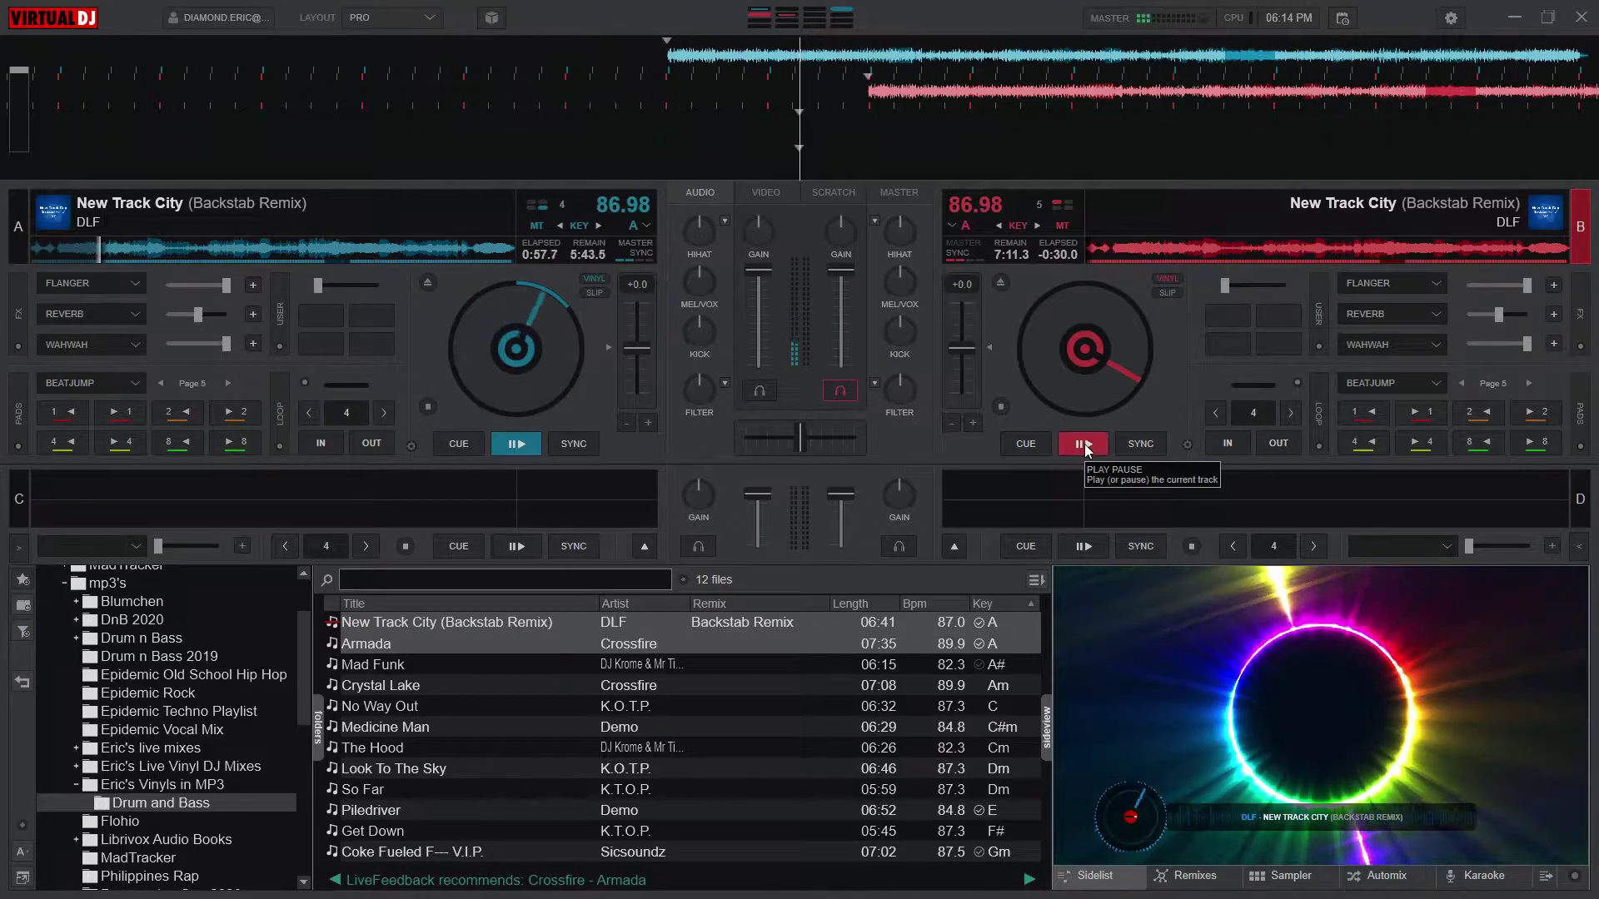
Step: Start New Track City playing on deck B and load Crystal Lake onto deck C
click(1082, 444)
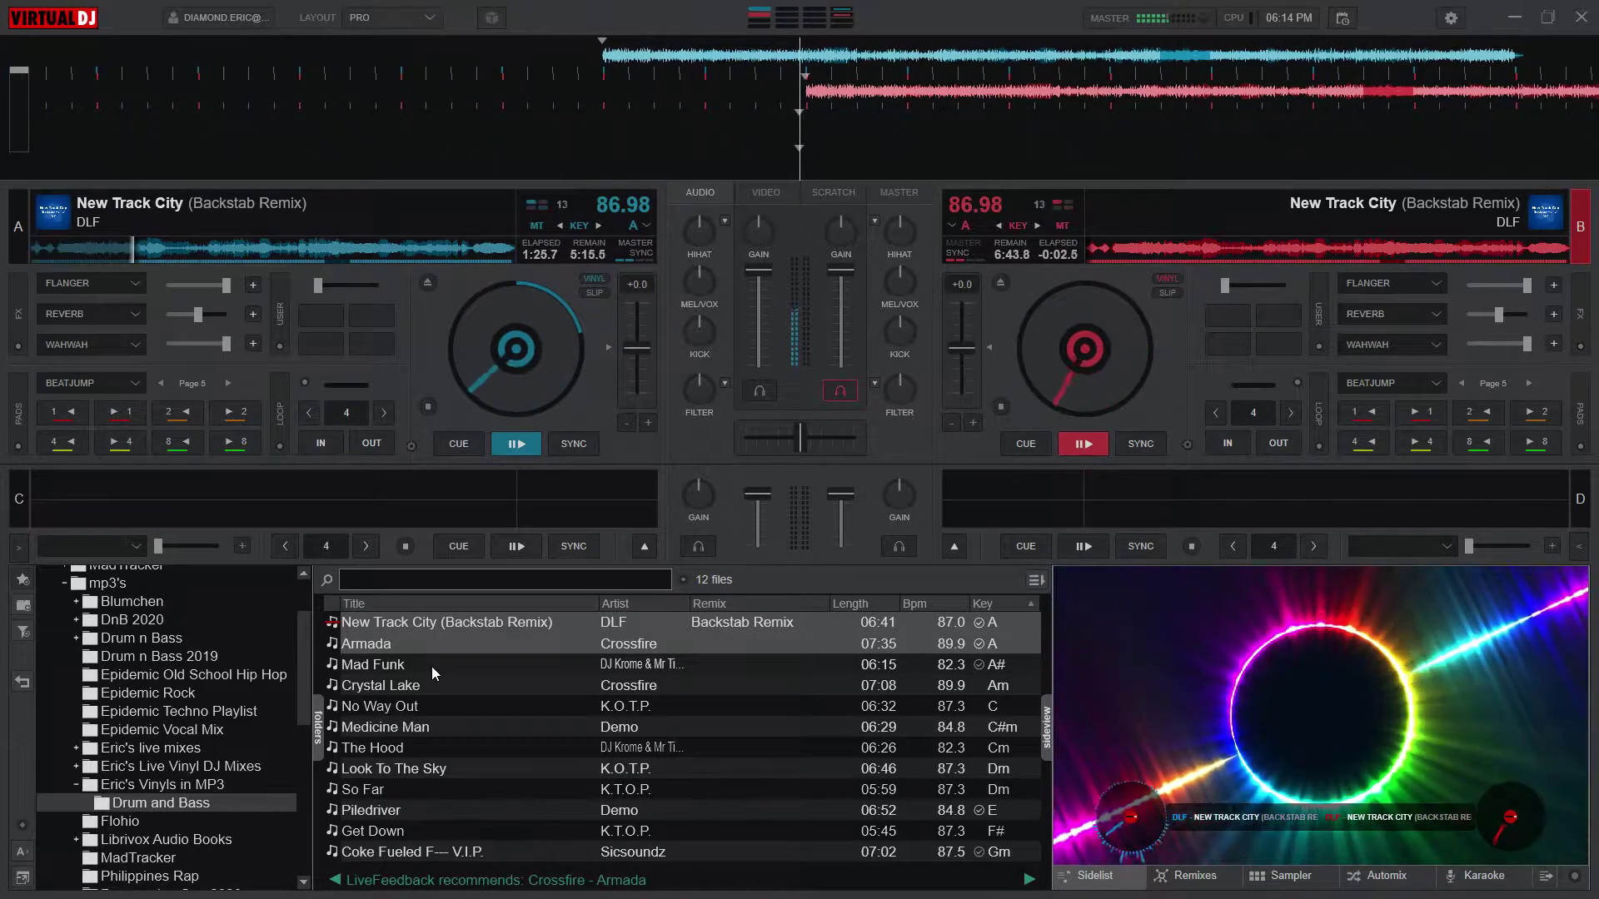
drag(431, 666, 458, 492)
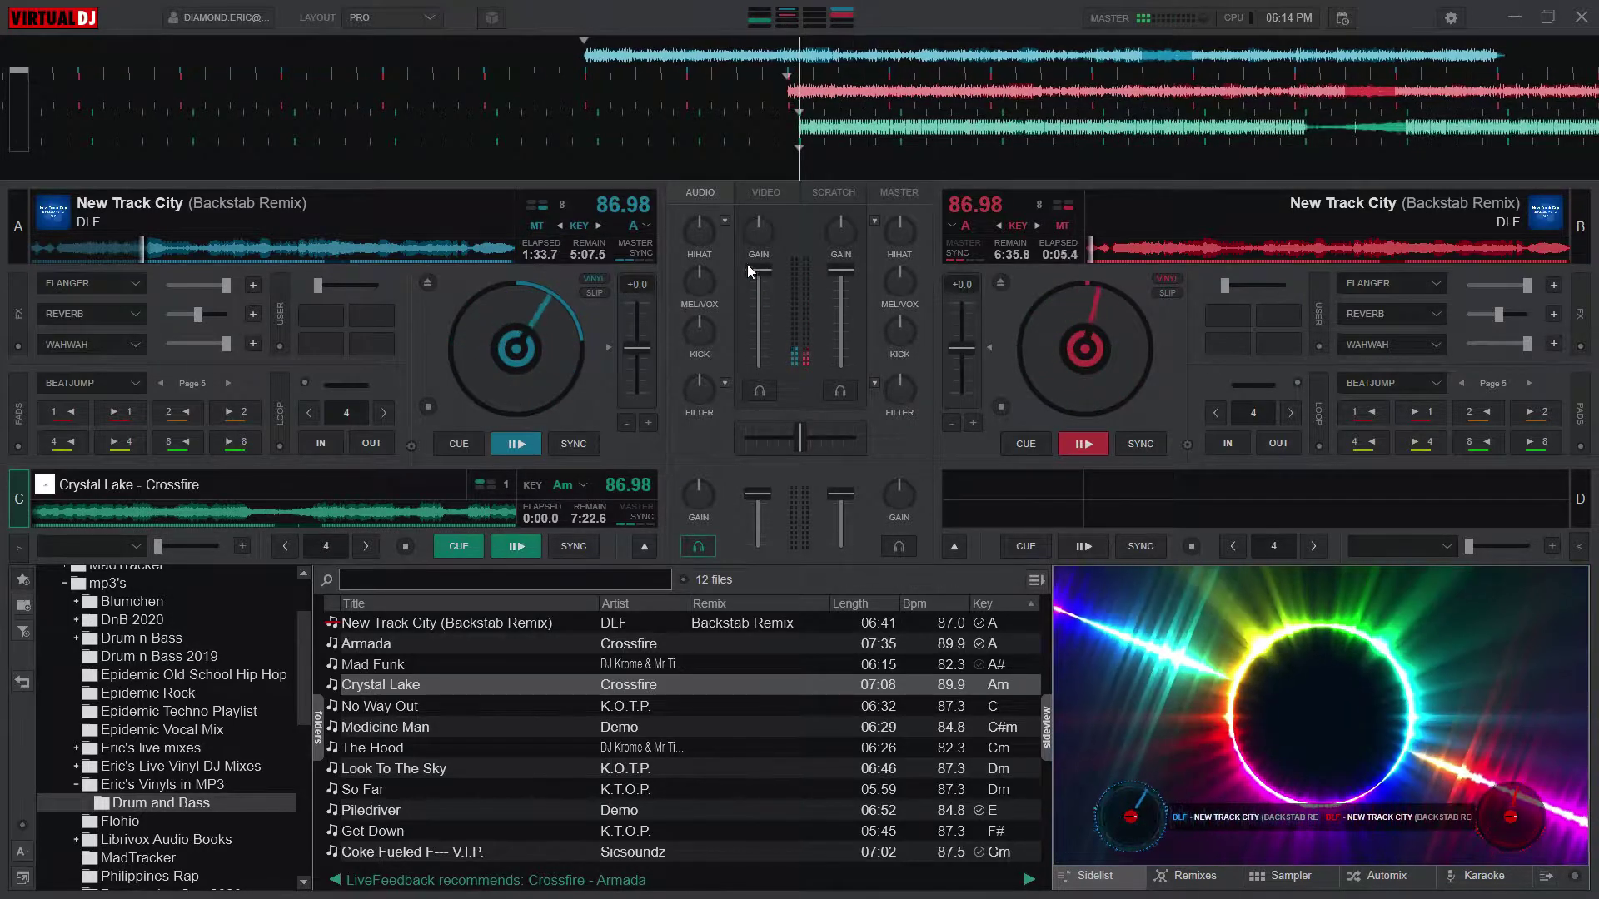
Step: Lower the gains of decks A and B in turn, leaving deck B's gain at 3.61 dB
mouse_move(758, 232)
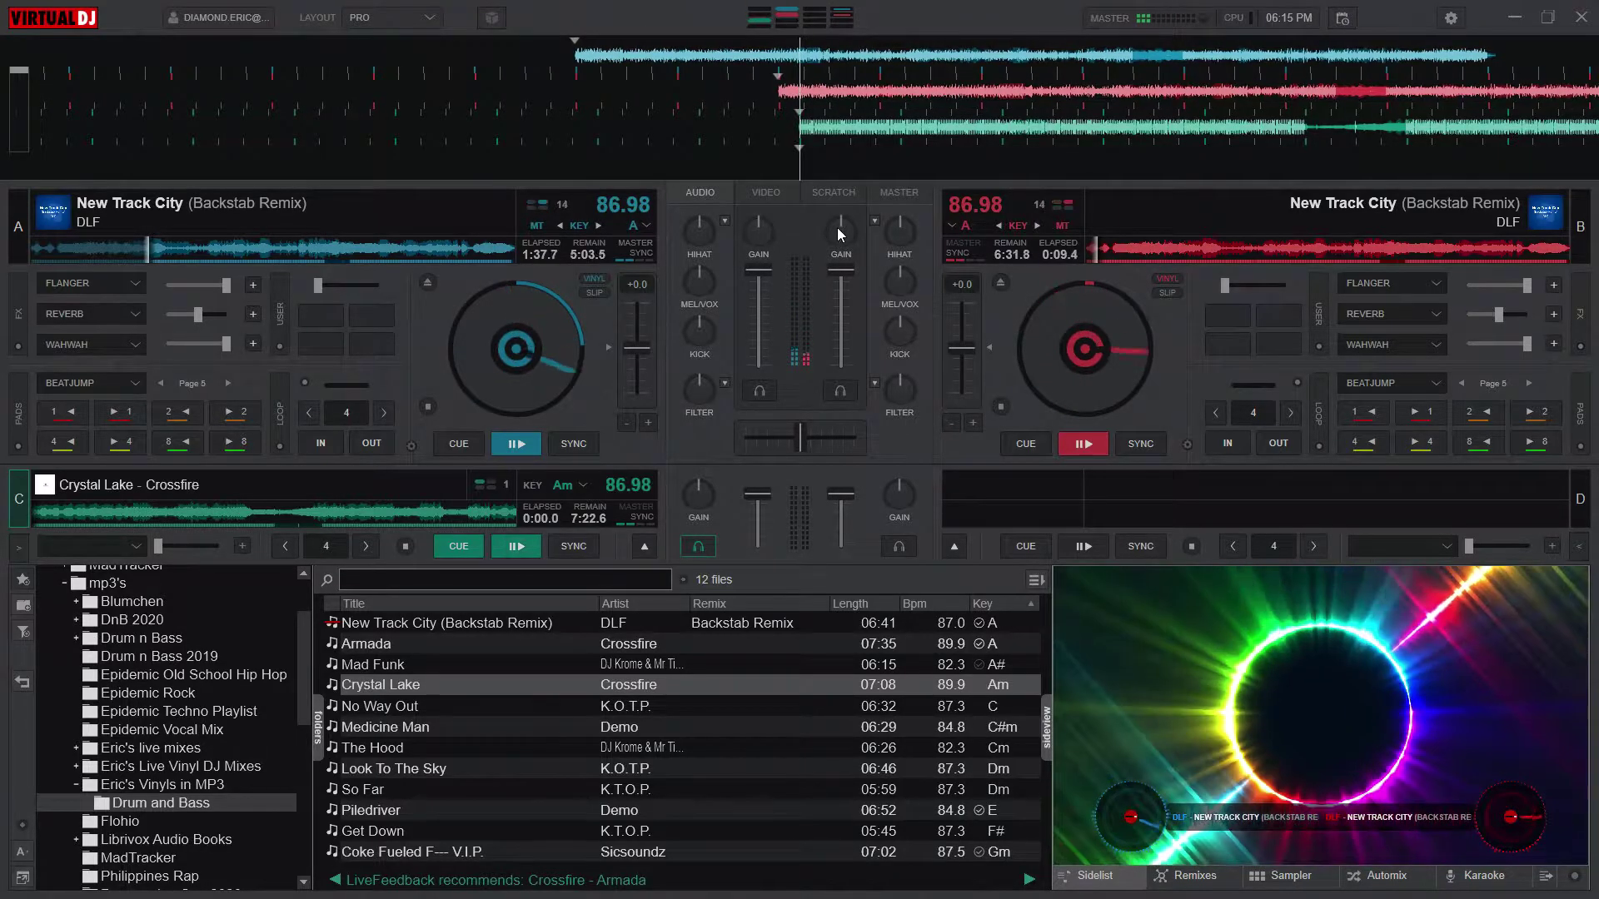
mouse_move(837, 231)
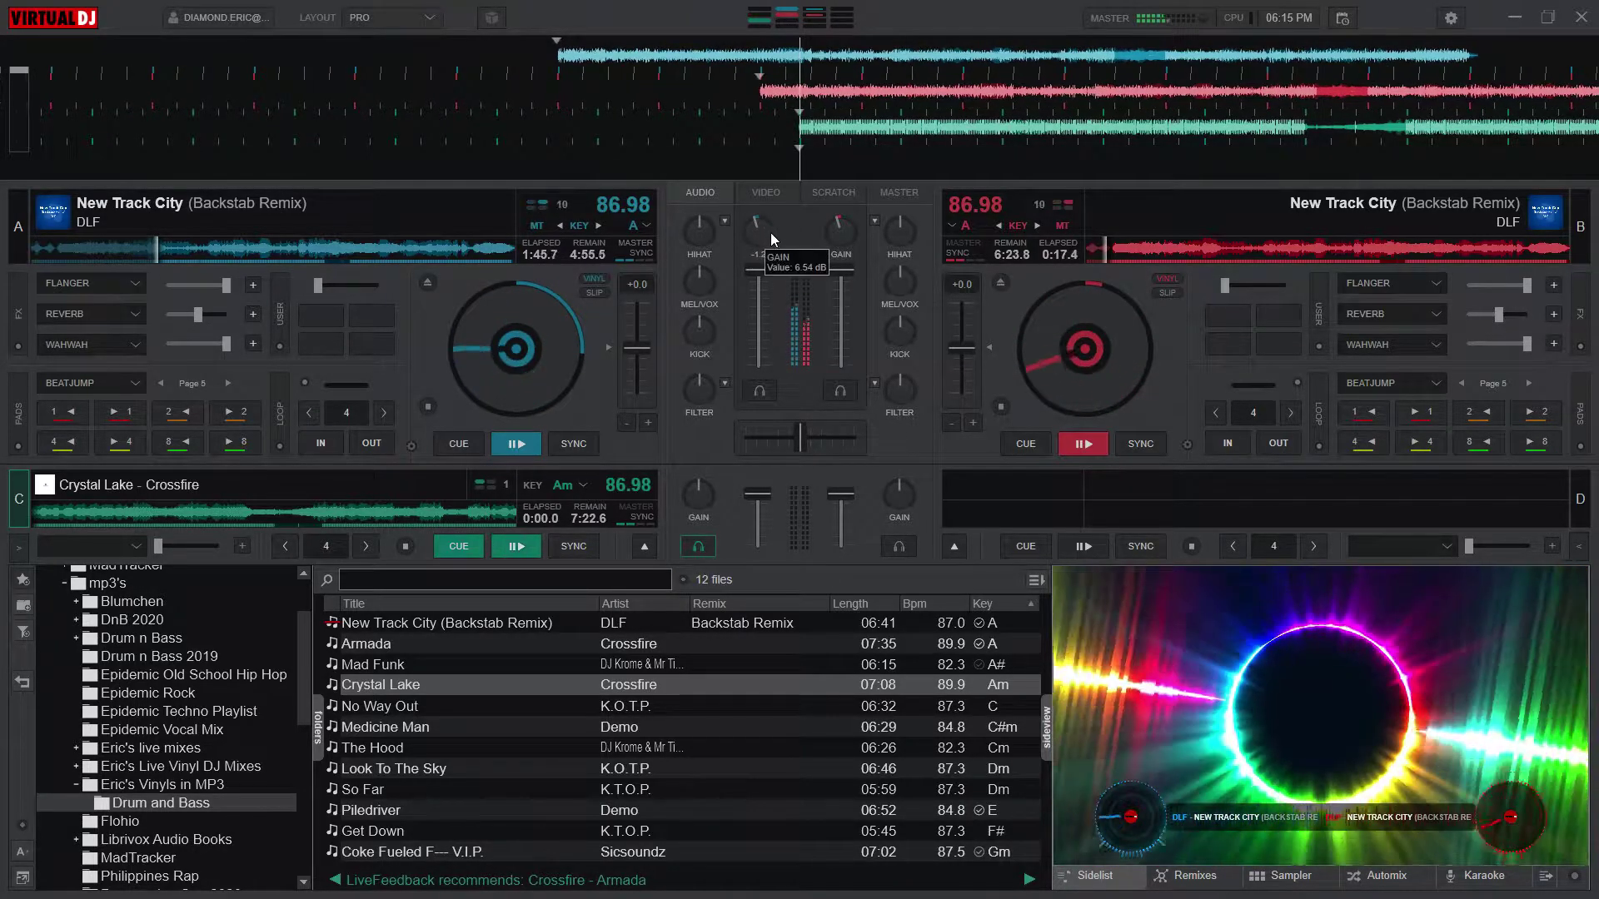
scroll(761, 230, down, 1)
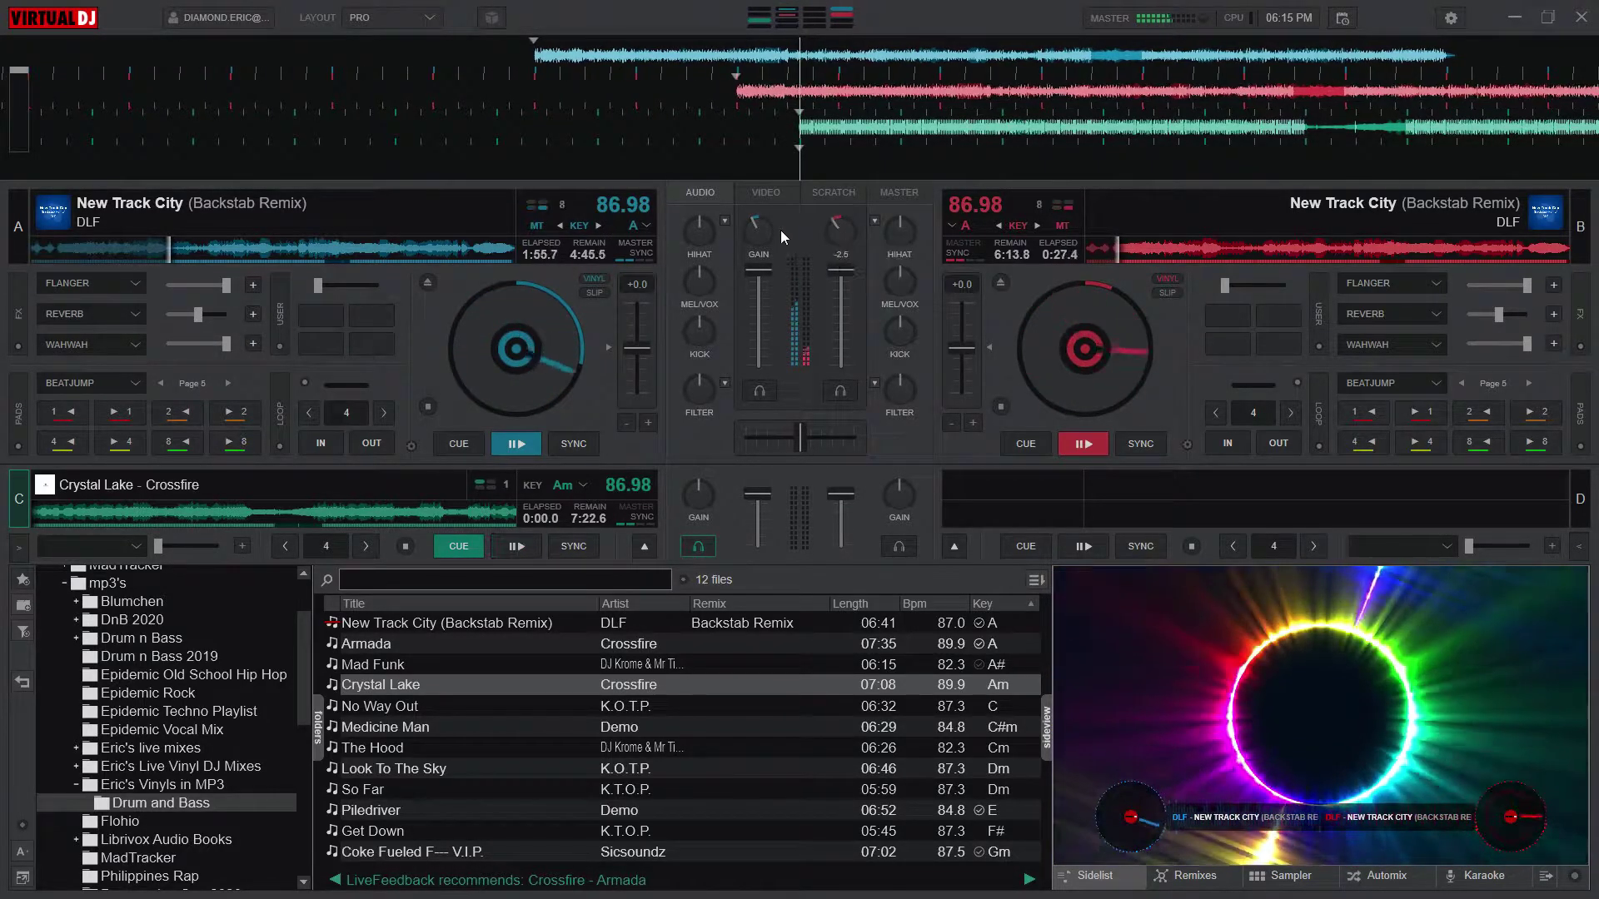
scroll(762, 230, down, 2)
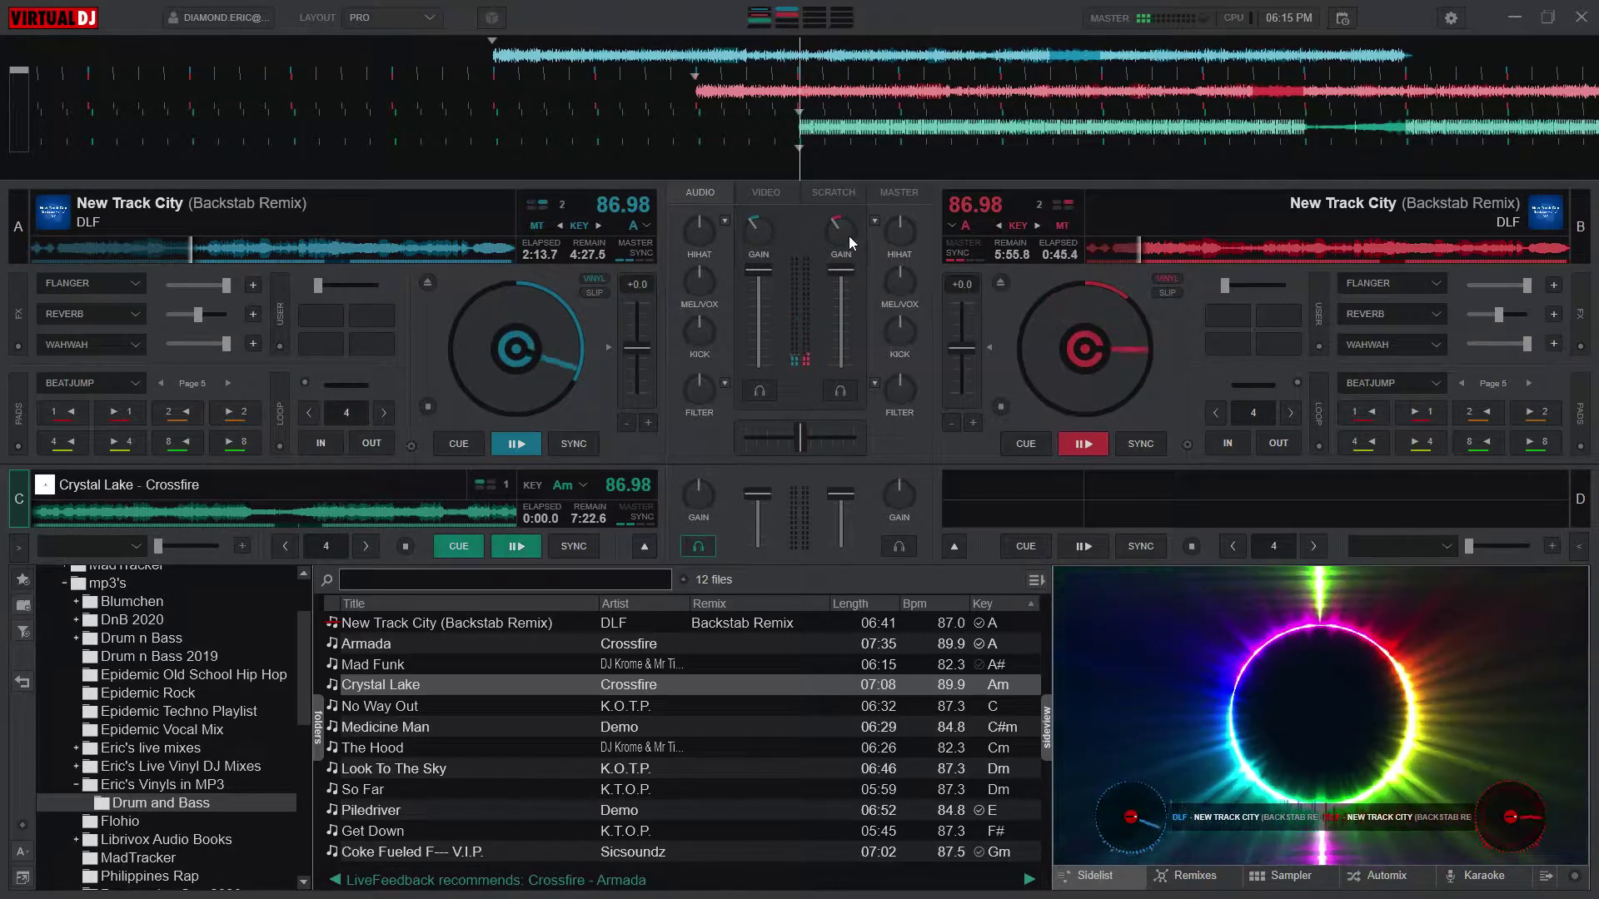
scroll(841, 228, down, 3)
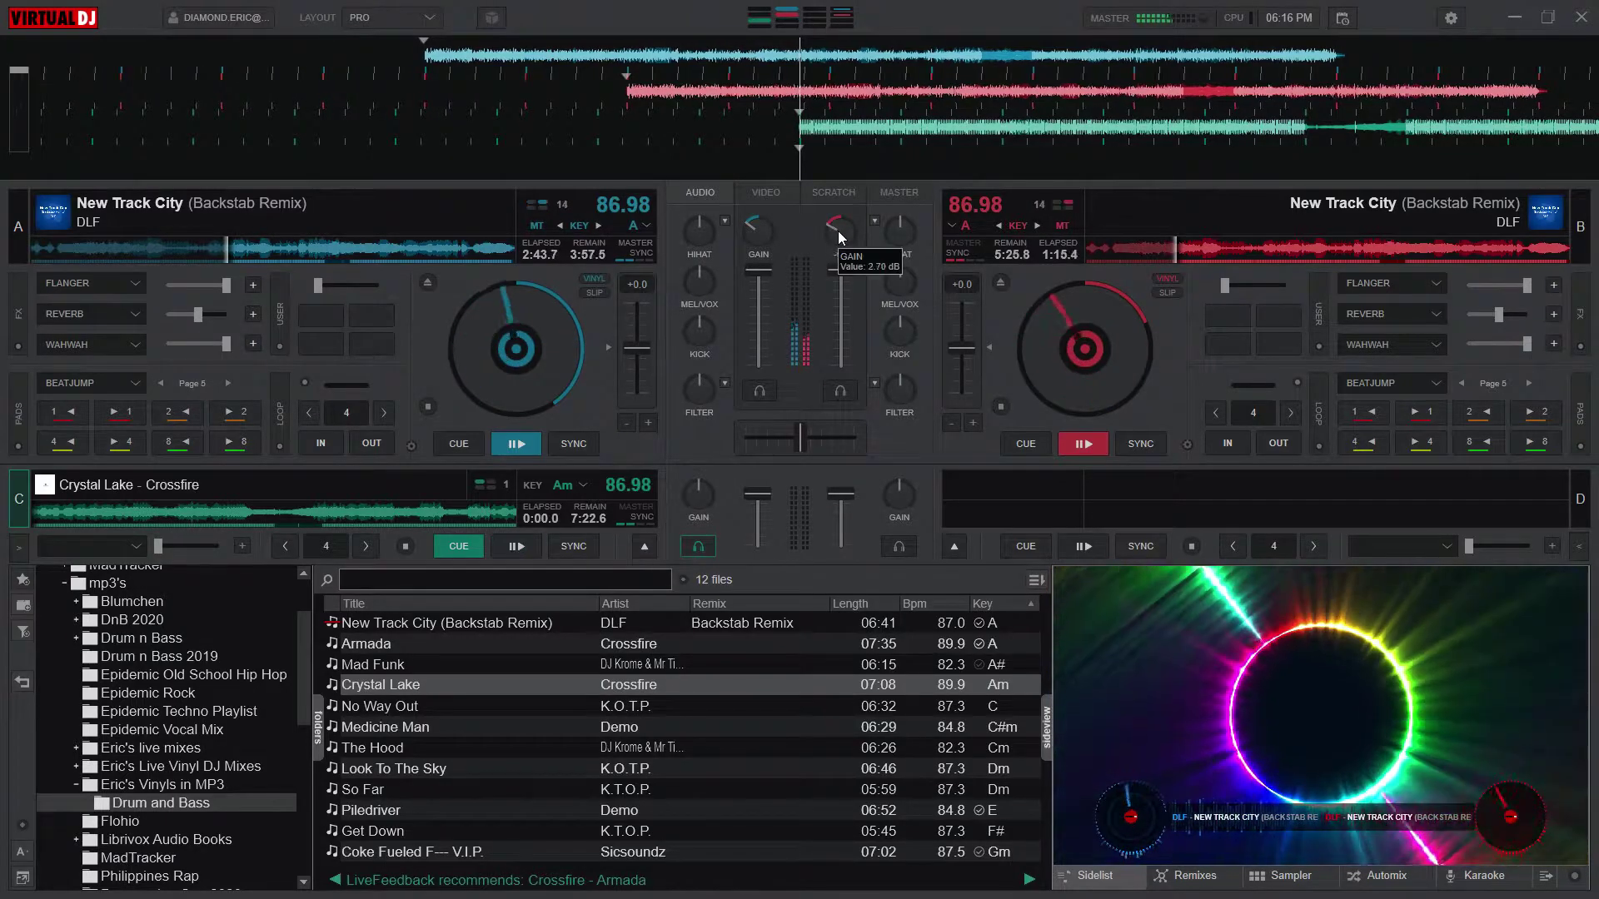
drag(762, 232, 788, 233)
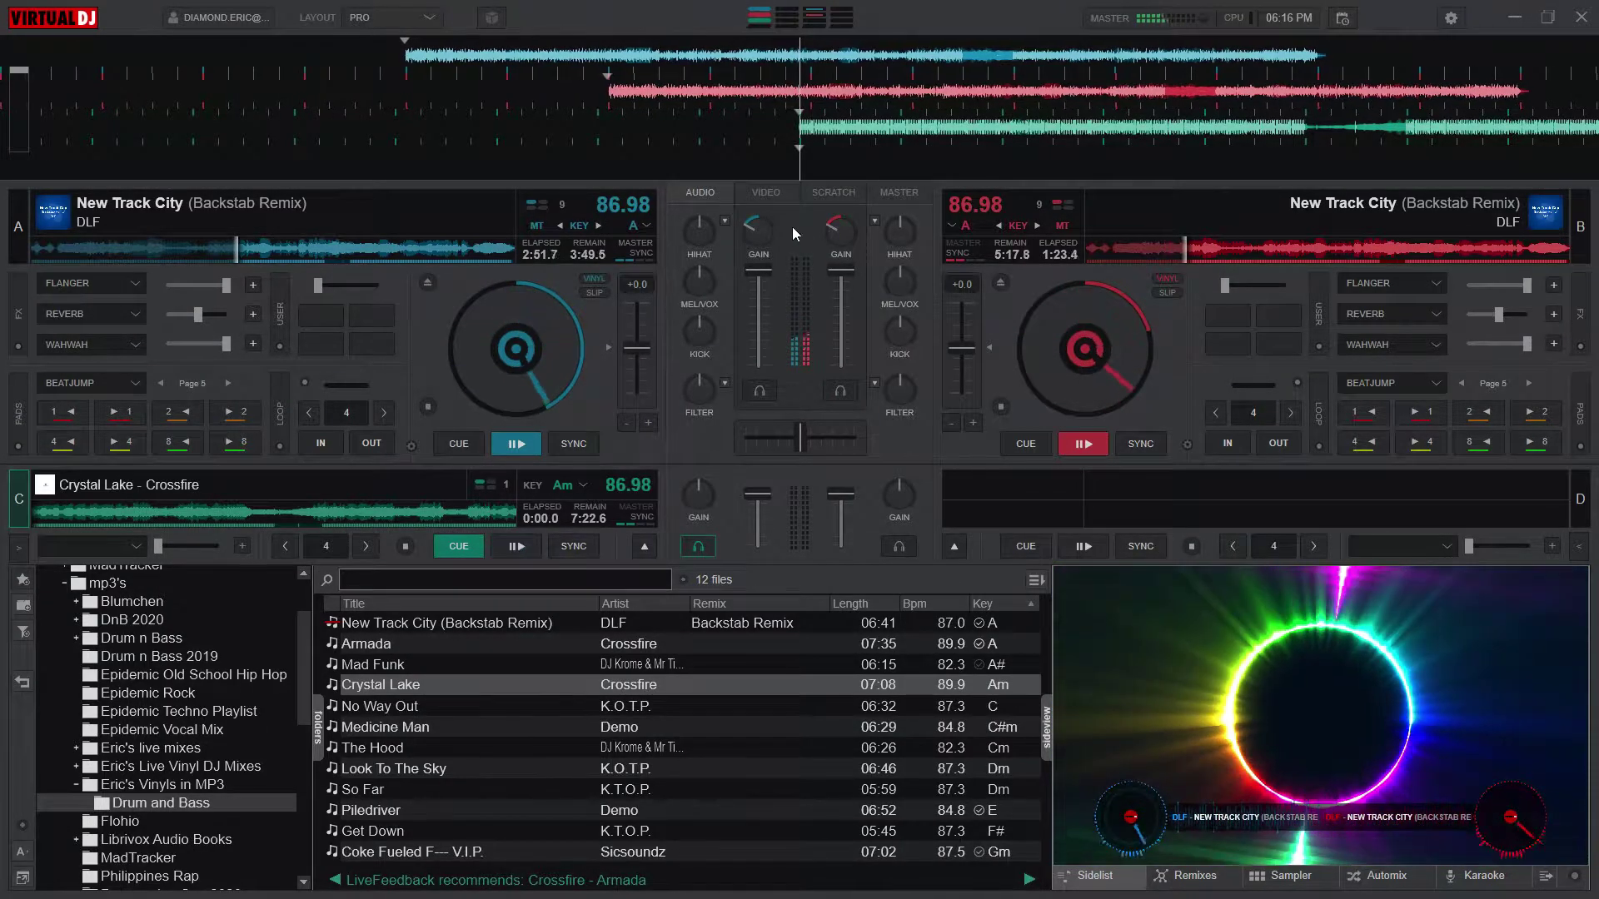
scroll(761, 228, up, 1)
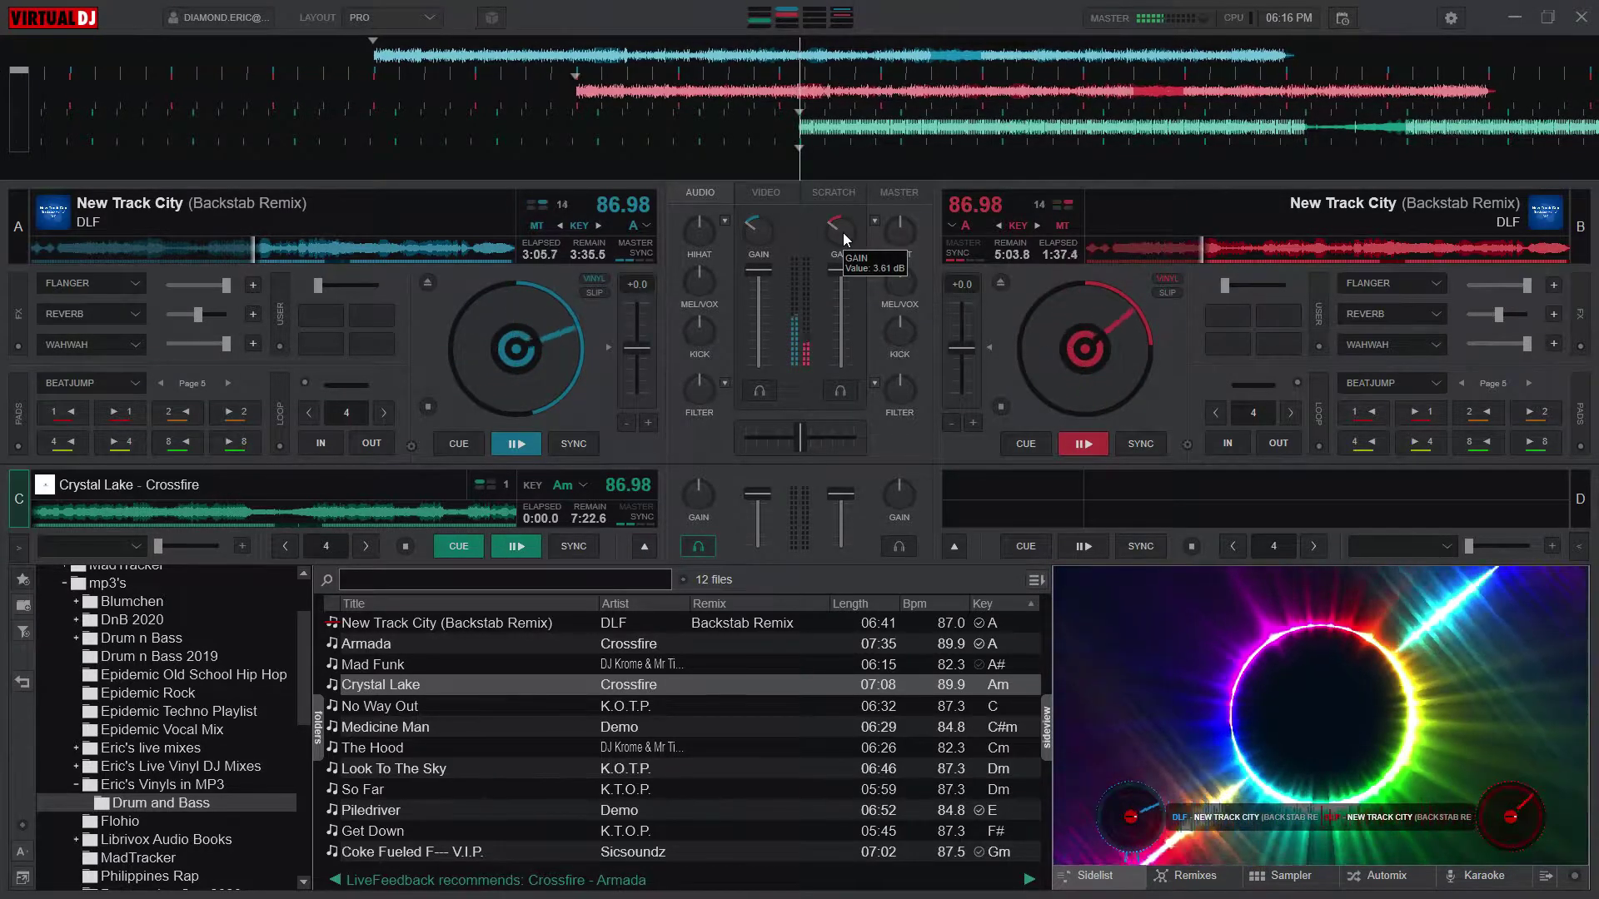
Step: Bring deck C into the main deck view and jump Crystal Lake back in 8-beat steps to about -30.9 seconds
click(646, 546)
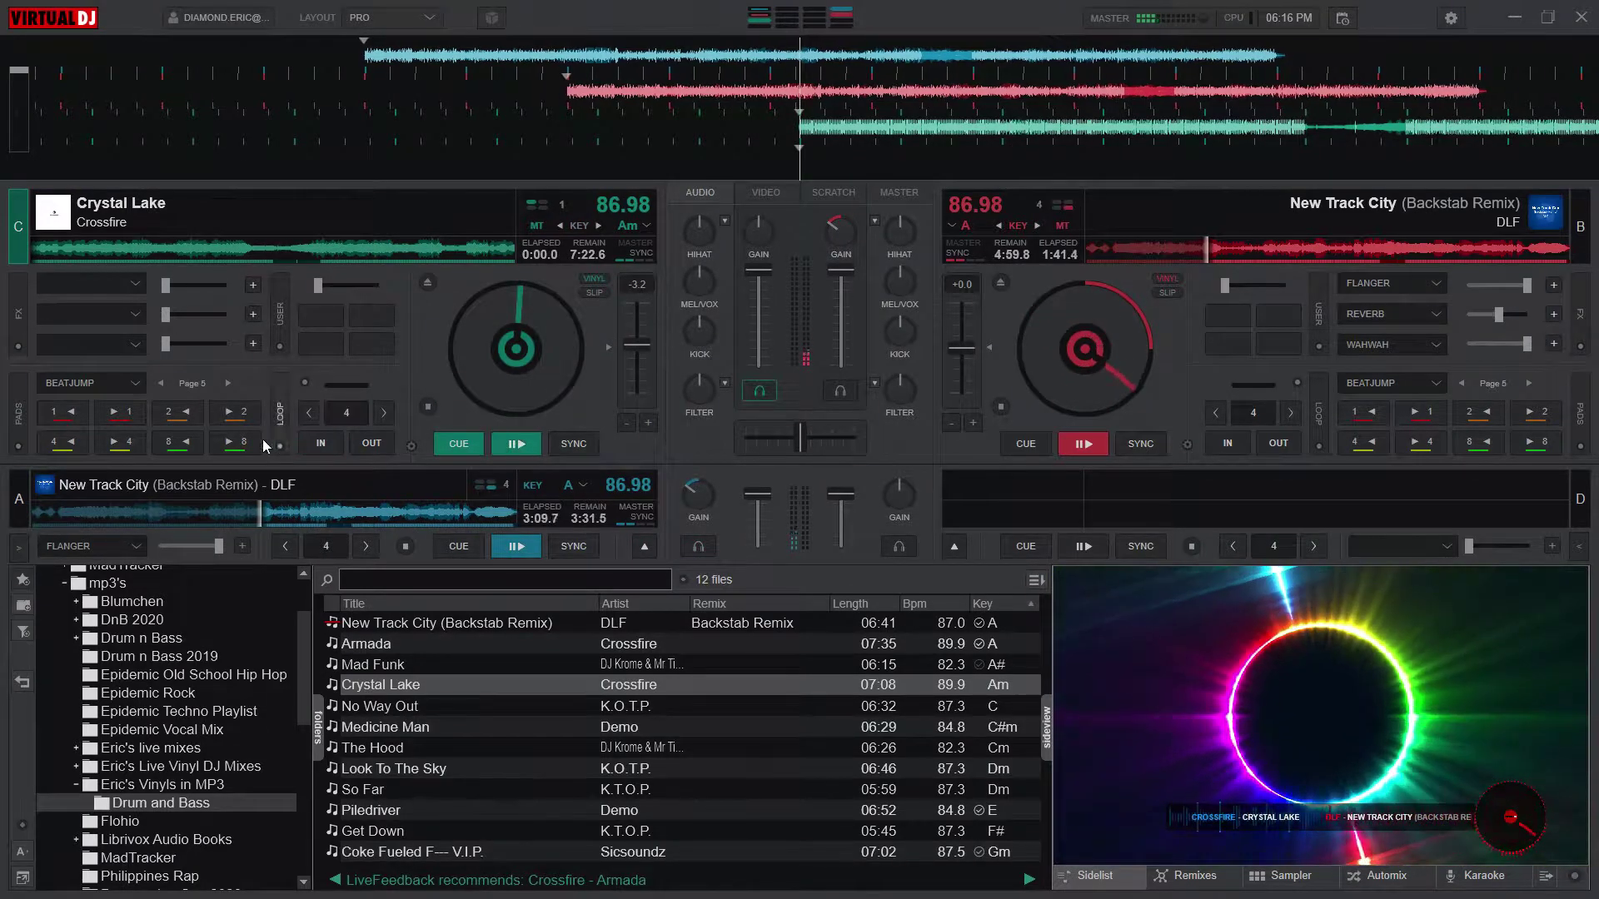
click(184, 444)
click(183, 445)
click(183, 445)
click(183, 445)
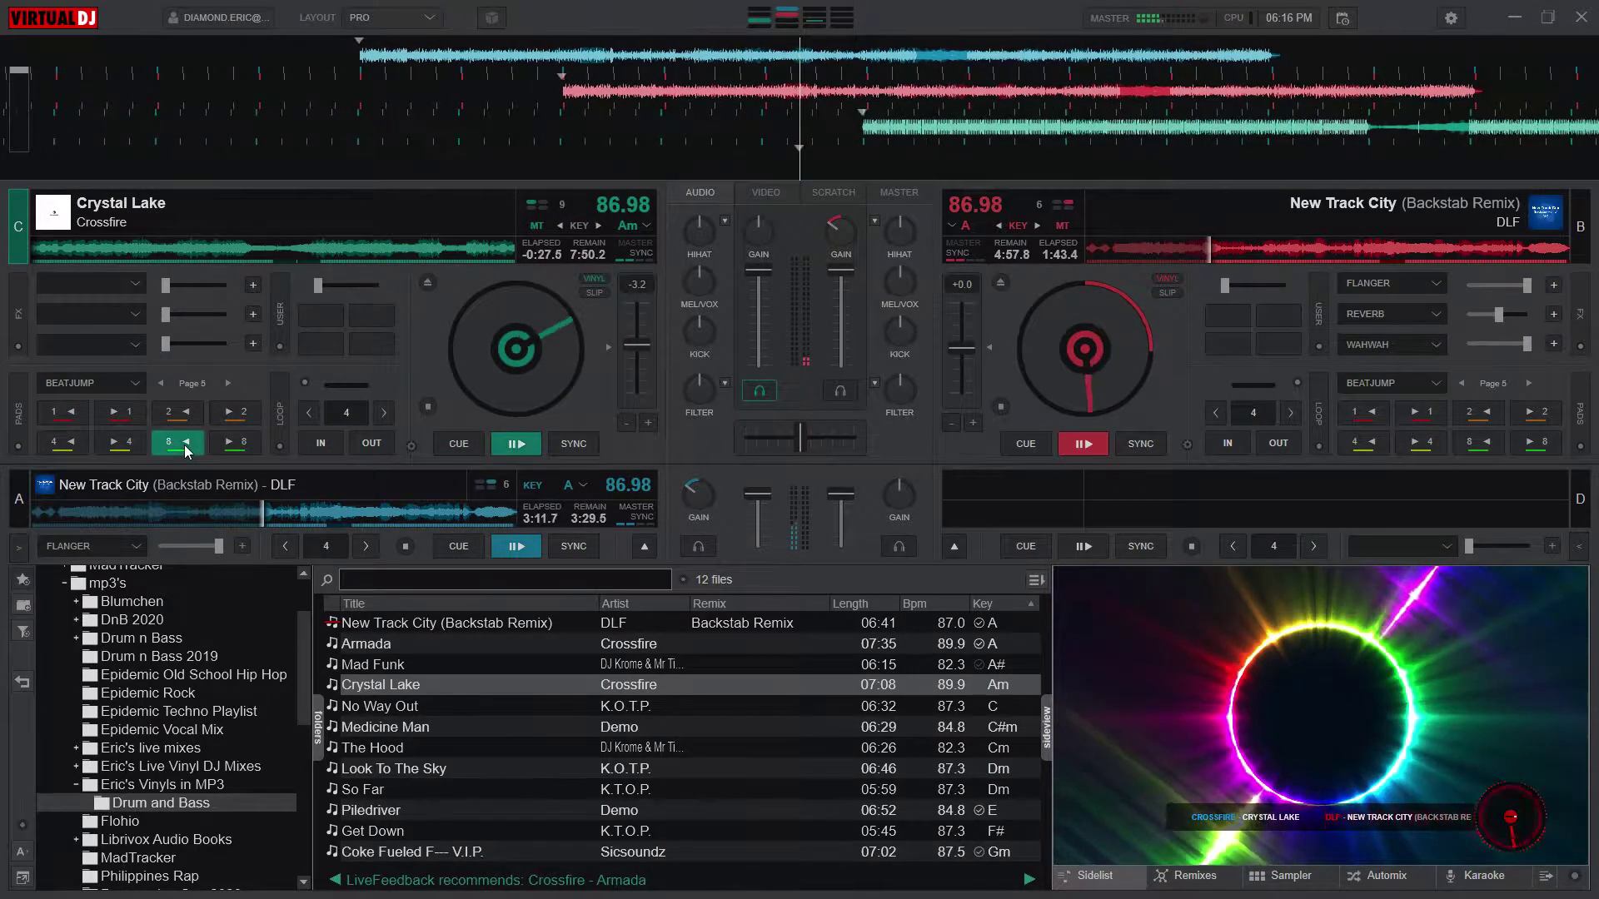
click(183, 445)
click(183, 445)
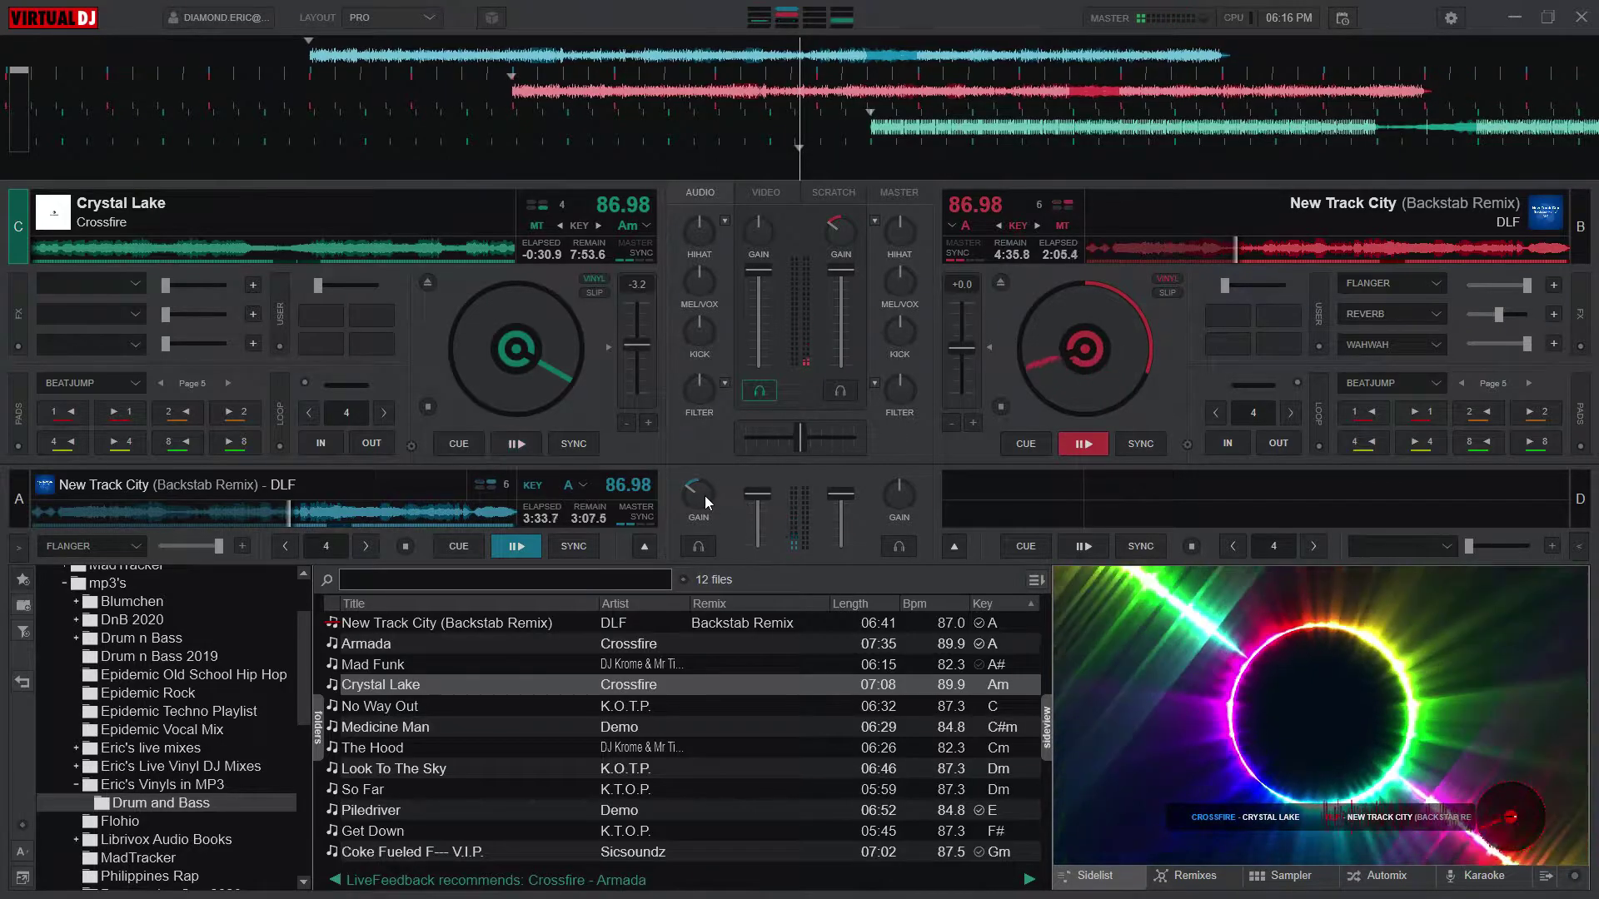
Step: Trade the gain back and forth between decks A and B while both copies of New Track City play
mouse_move(704, 496)
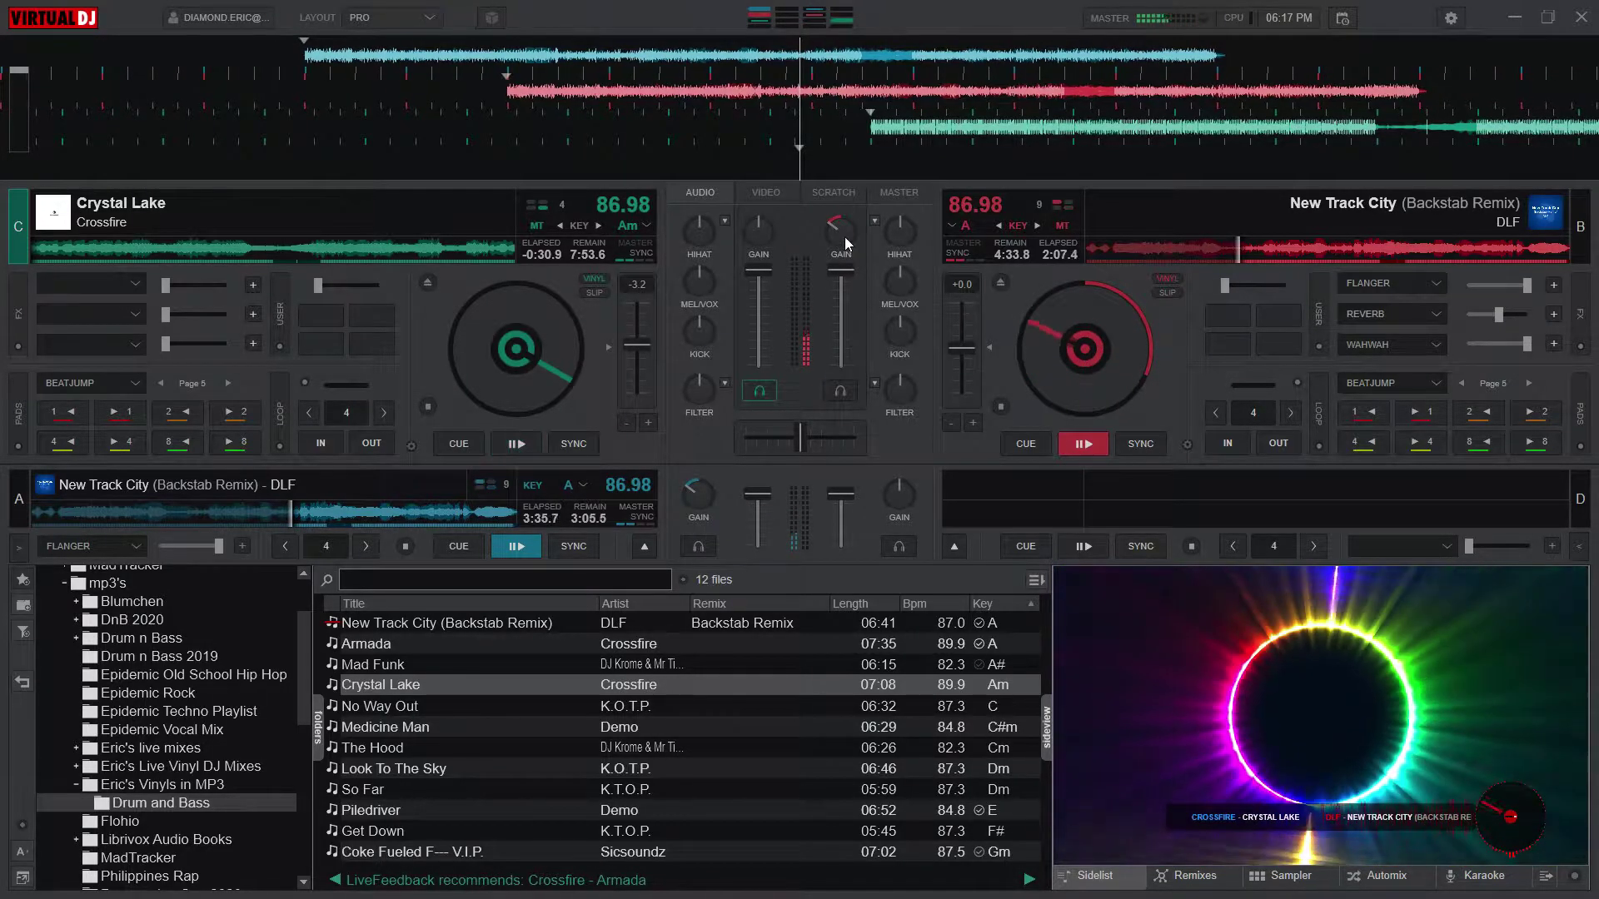
mouse_move(842, 233)
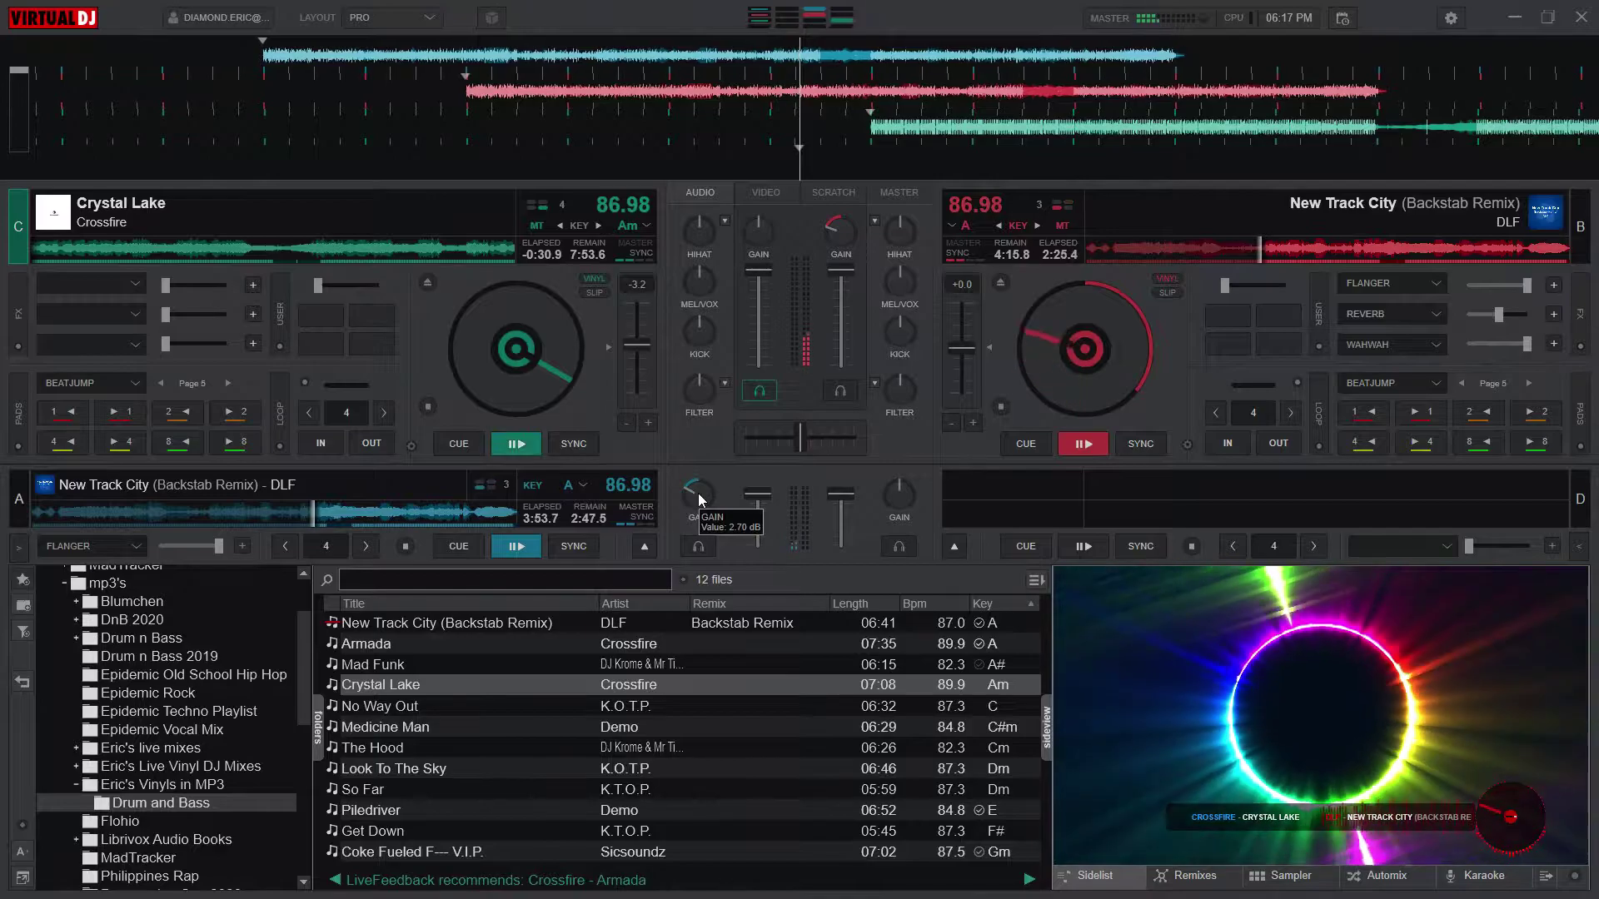
scroll(698, 496, up, 2)
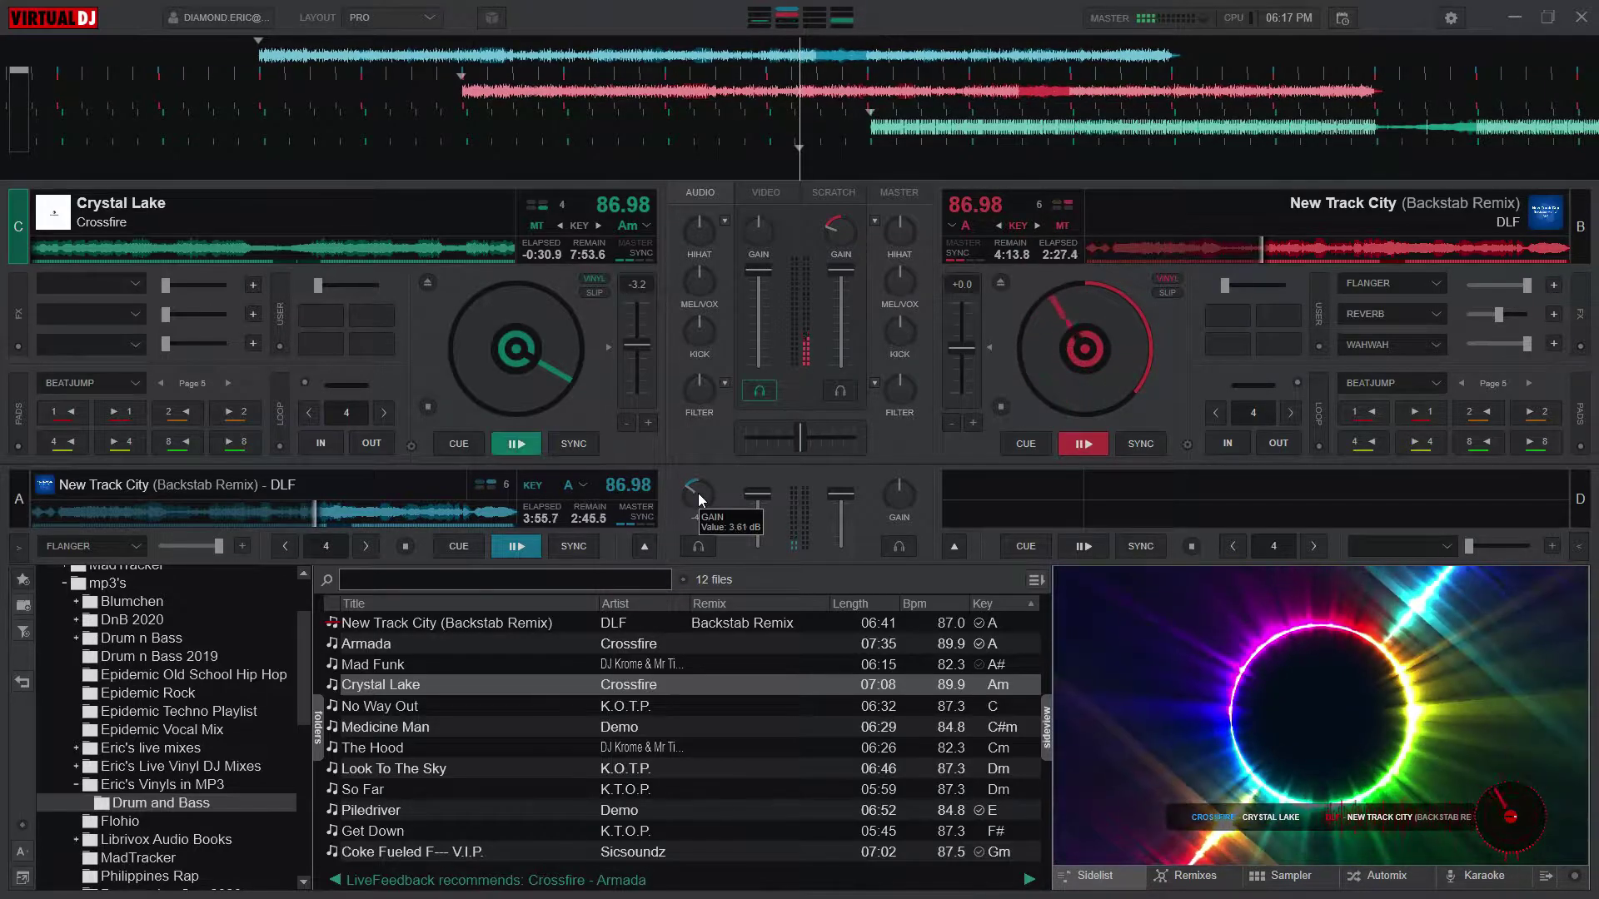
scroll(698, 498, down, 2)
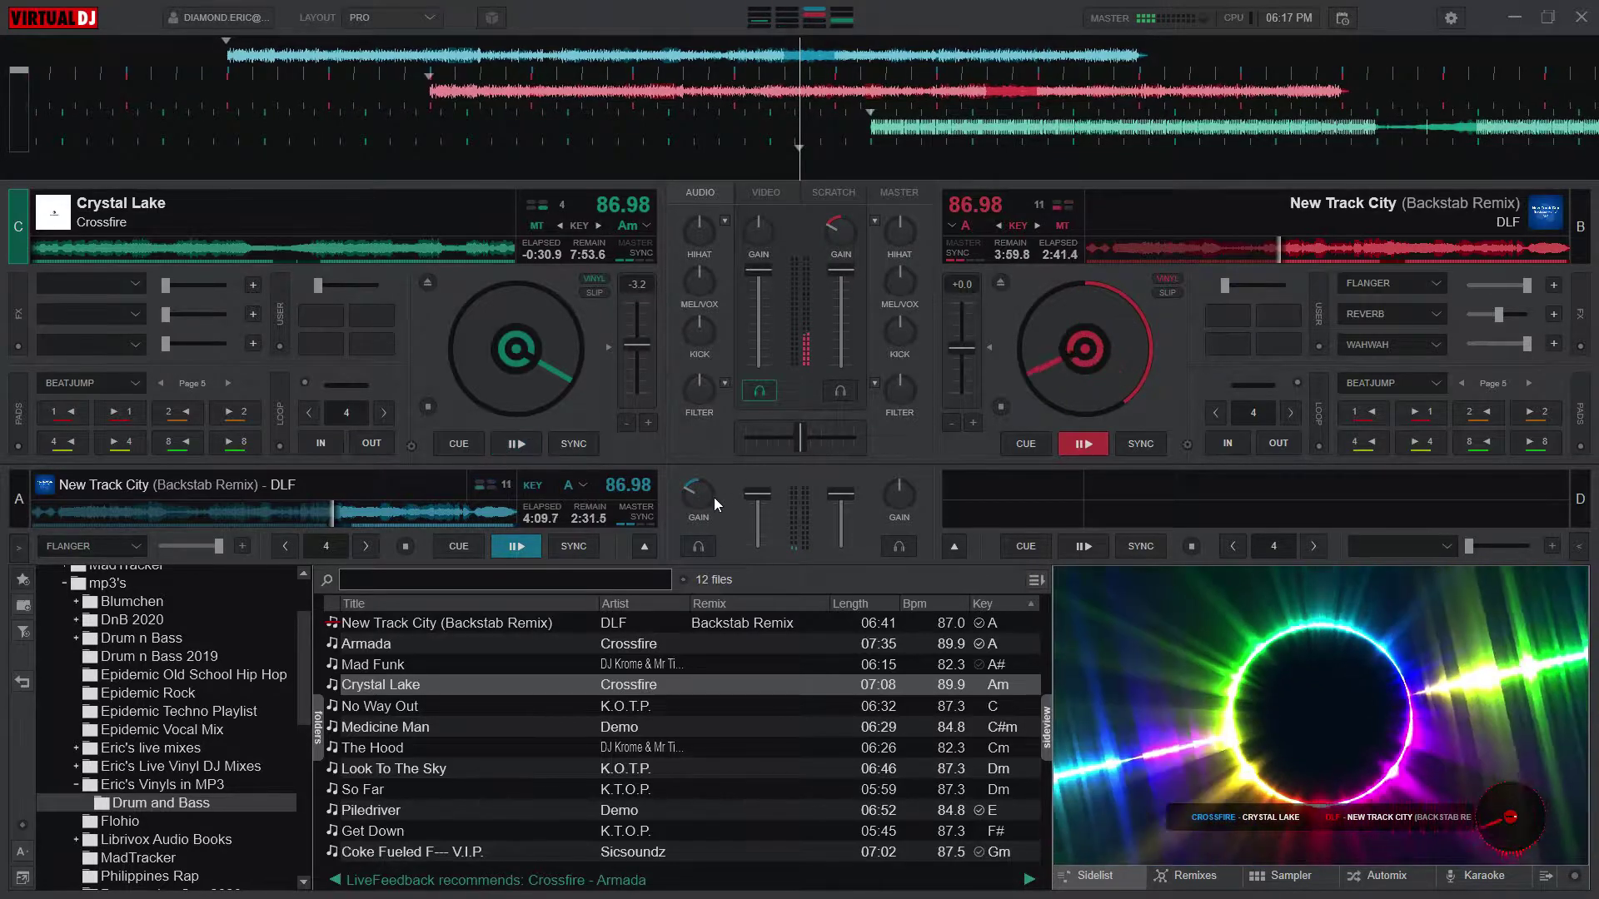
drag(701, 496, 703, 493)
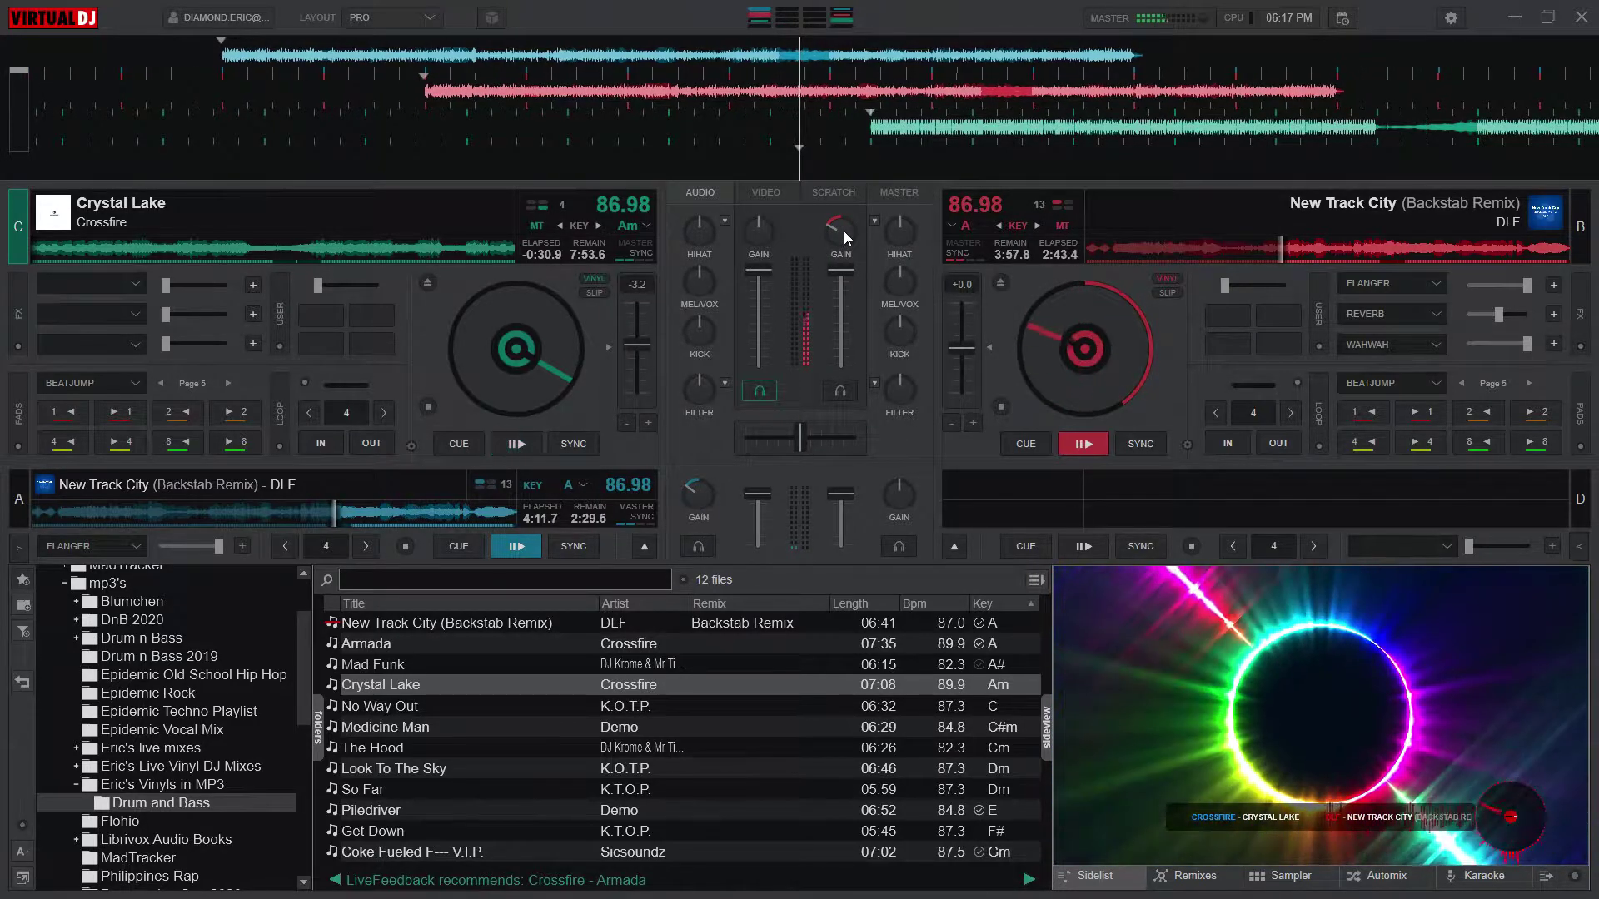
drag(842, 231, 867, 248)
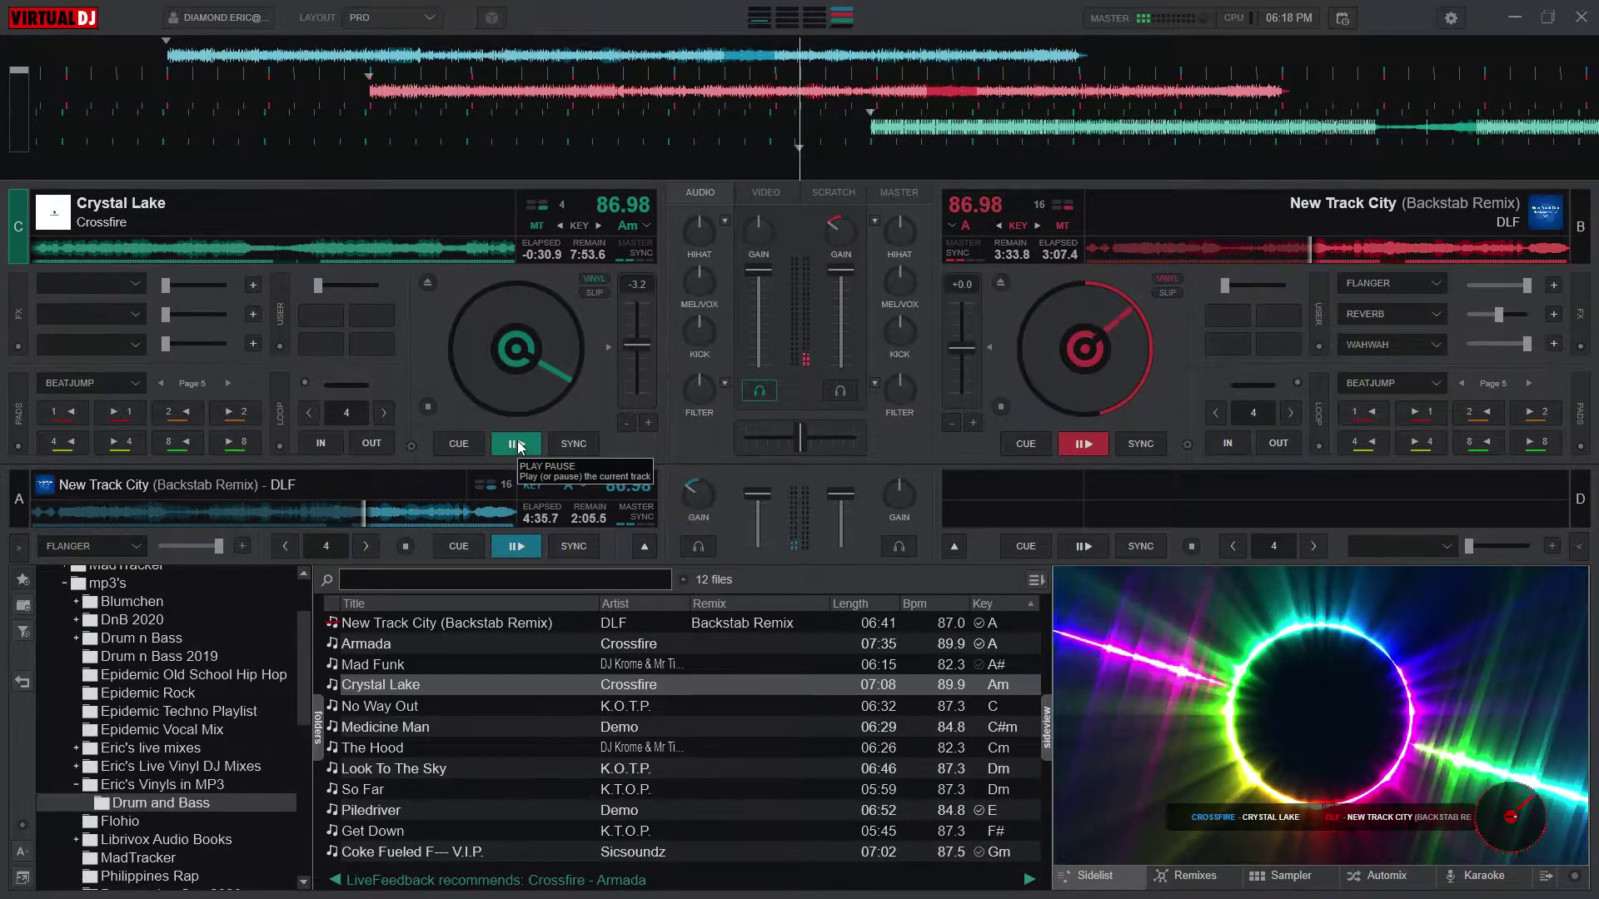
Step: Start Crystal Lake on deck C and shift it with 4-beat and 1-beat jumps to line up with deck B's phrase
click(517, 445)
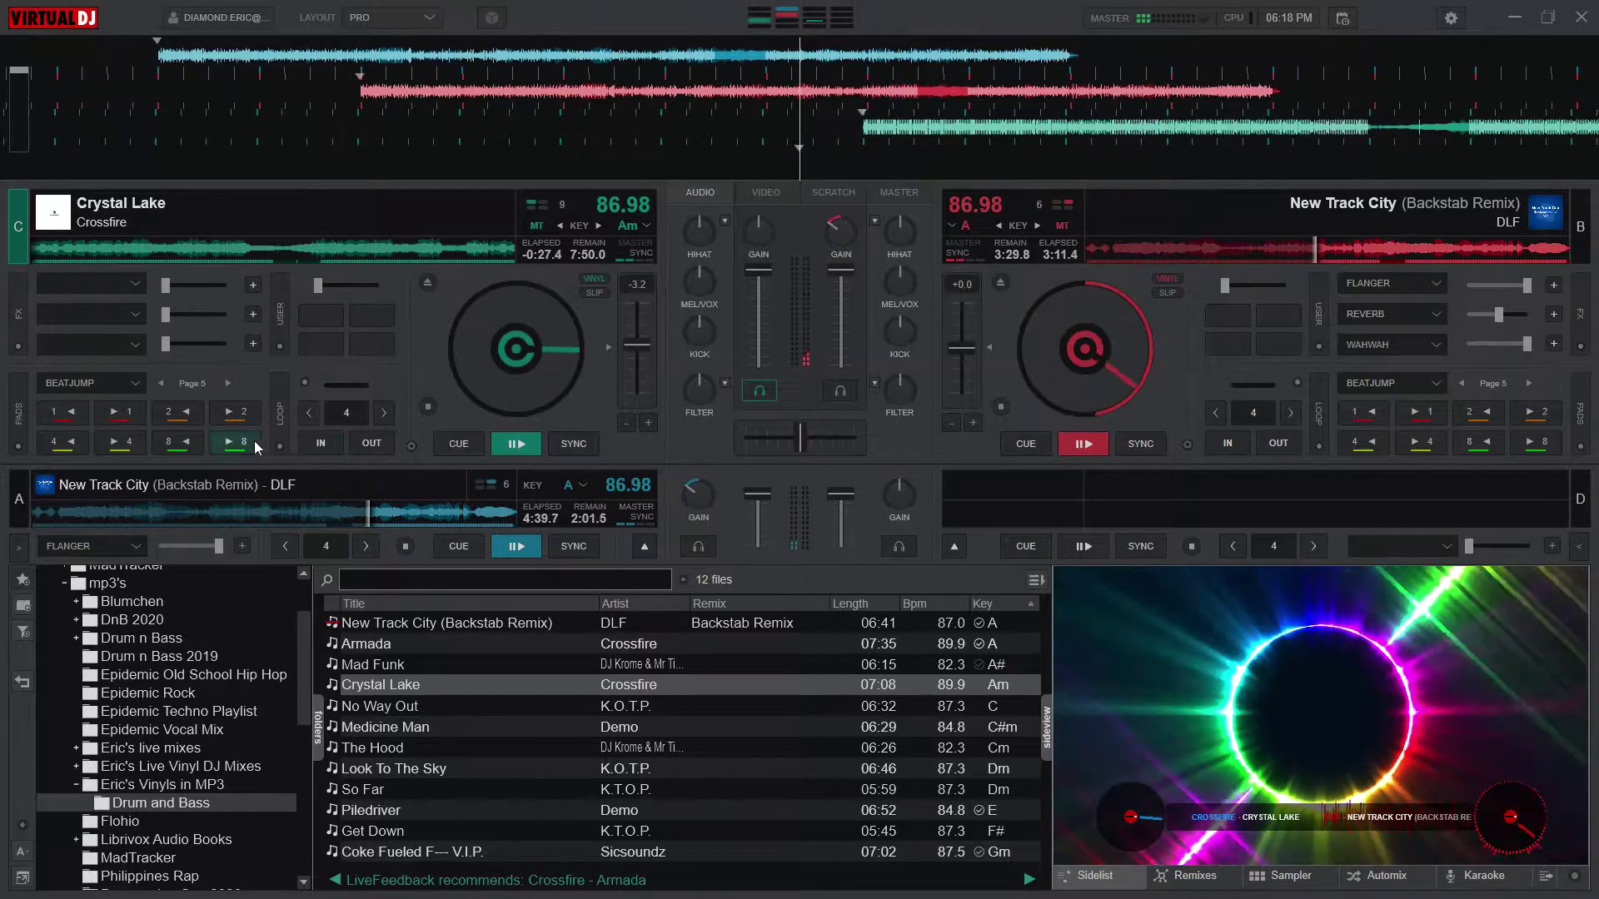
click(125, 442)
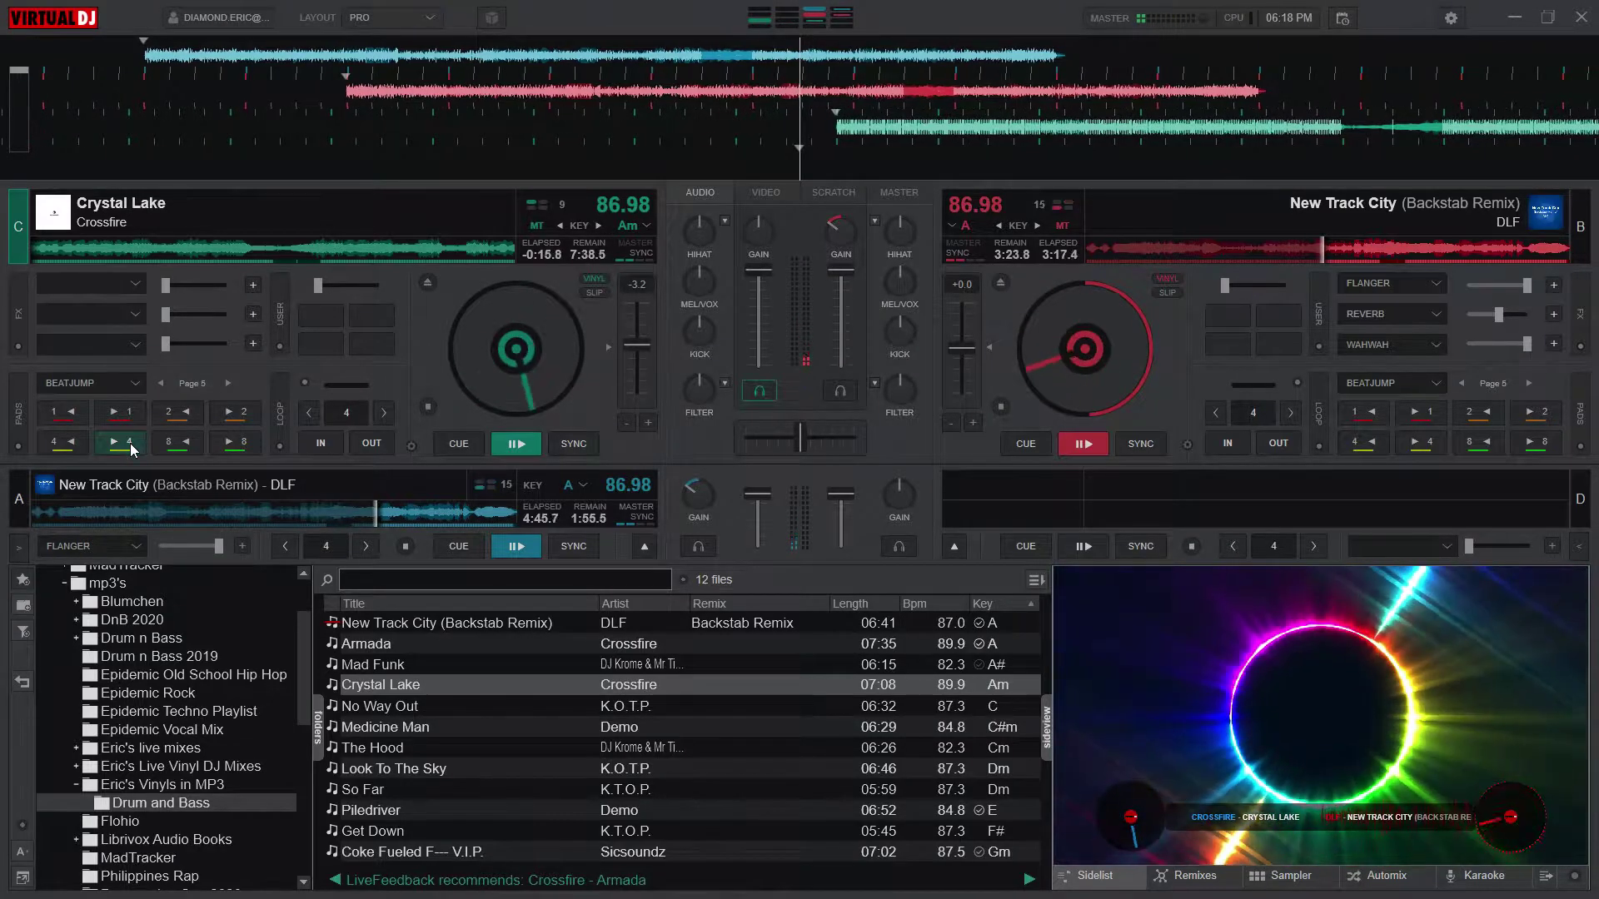
click(77, 441)
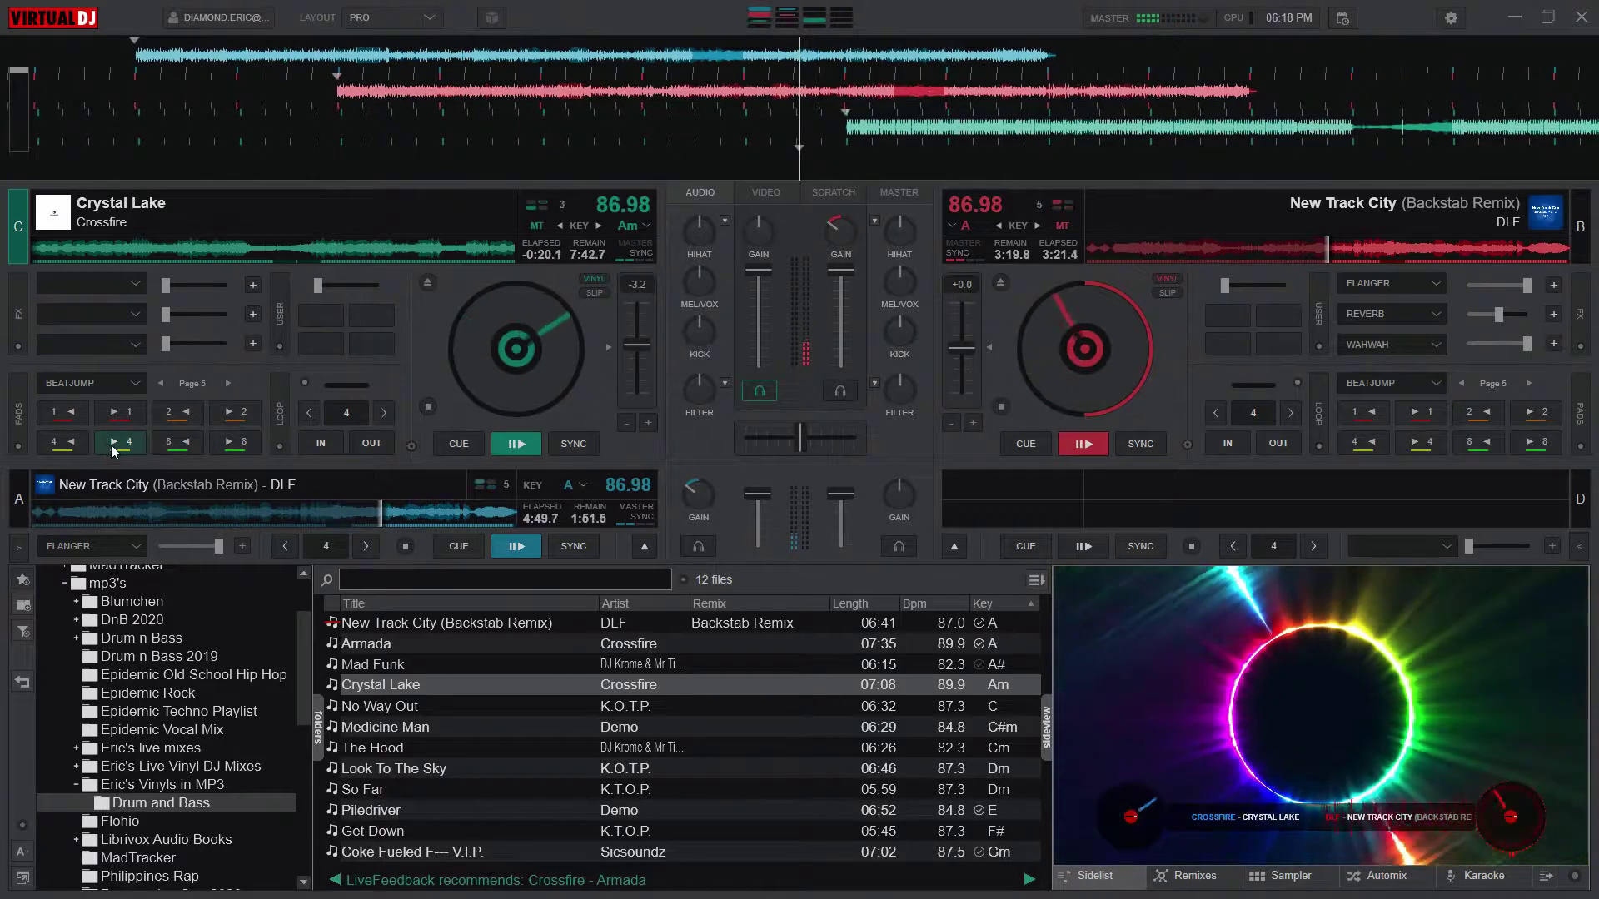
click(114, 414)
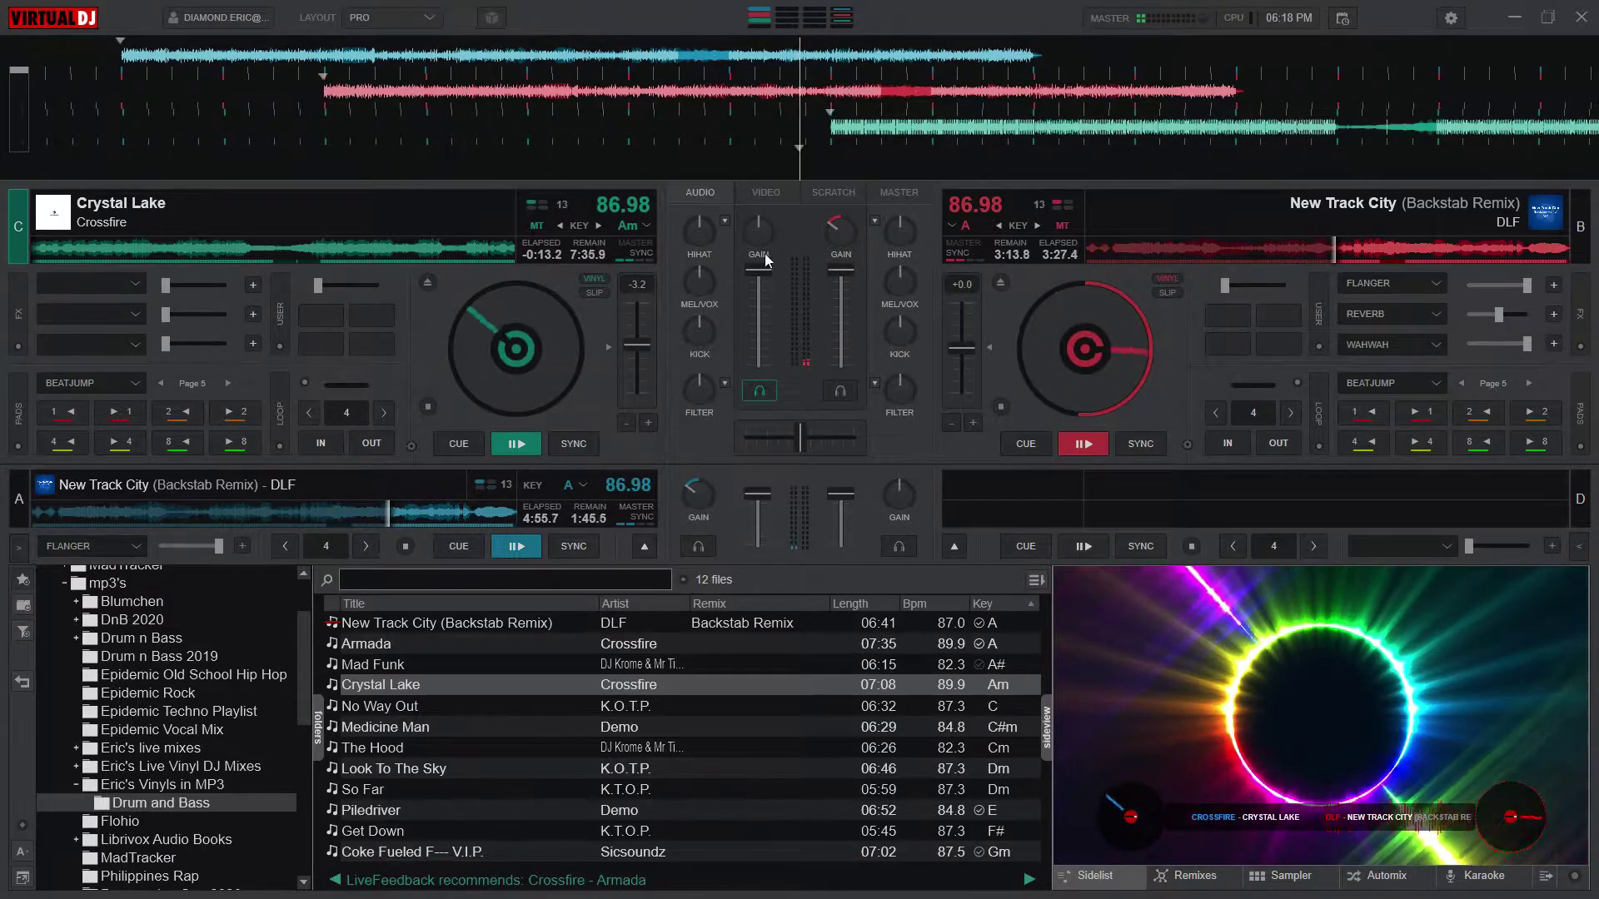
Step: Lower deck C's gain to 0.98 dB and adjust deck B's gain before Crystal Lake comes in
scroll(763, 231, down, 2)
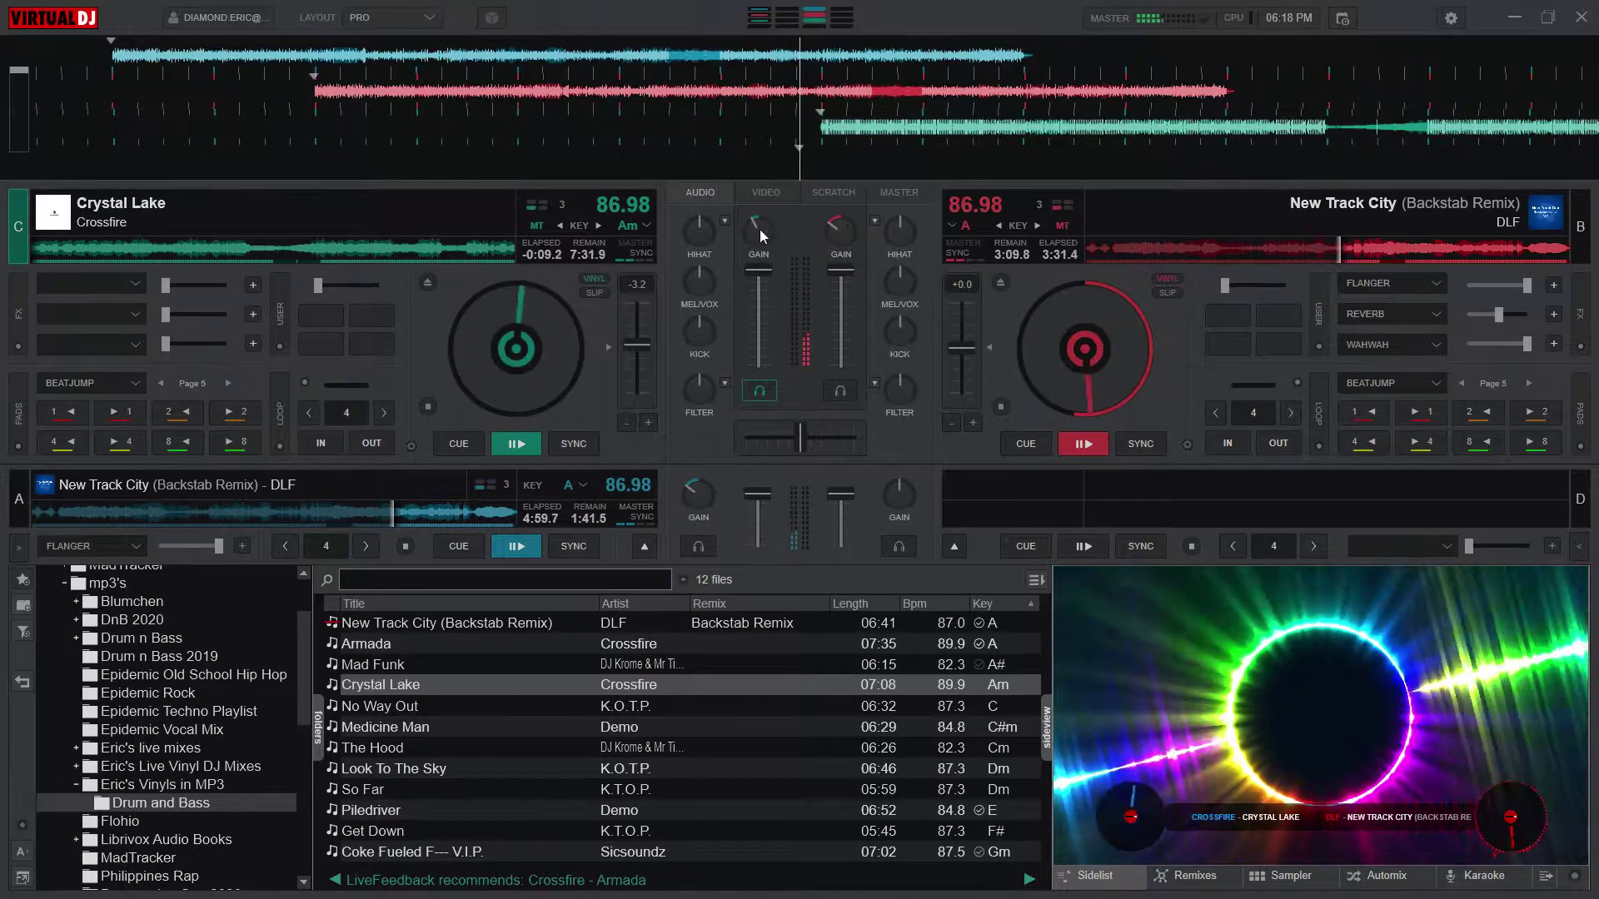
scroll(760, 230, down, 1)
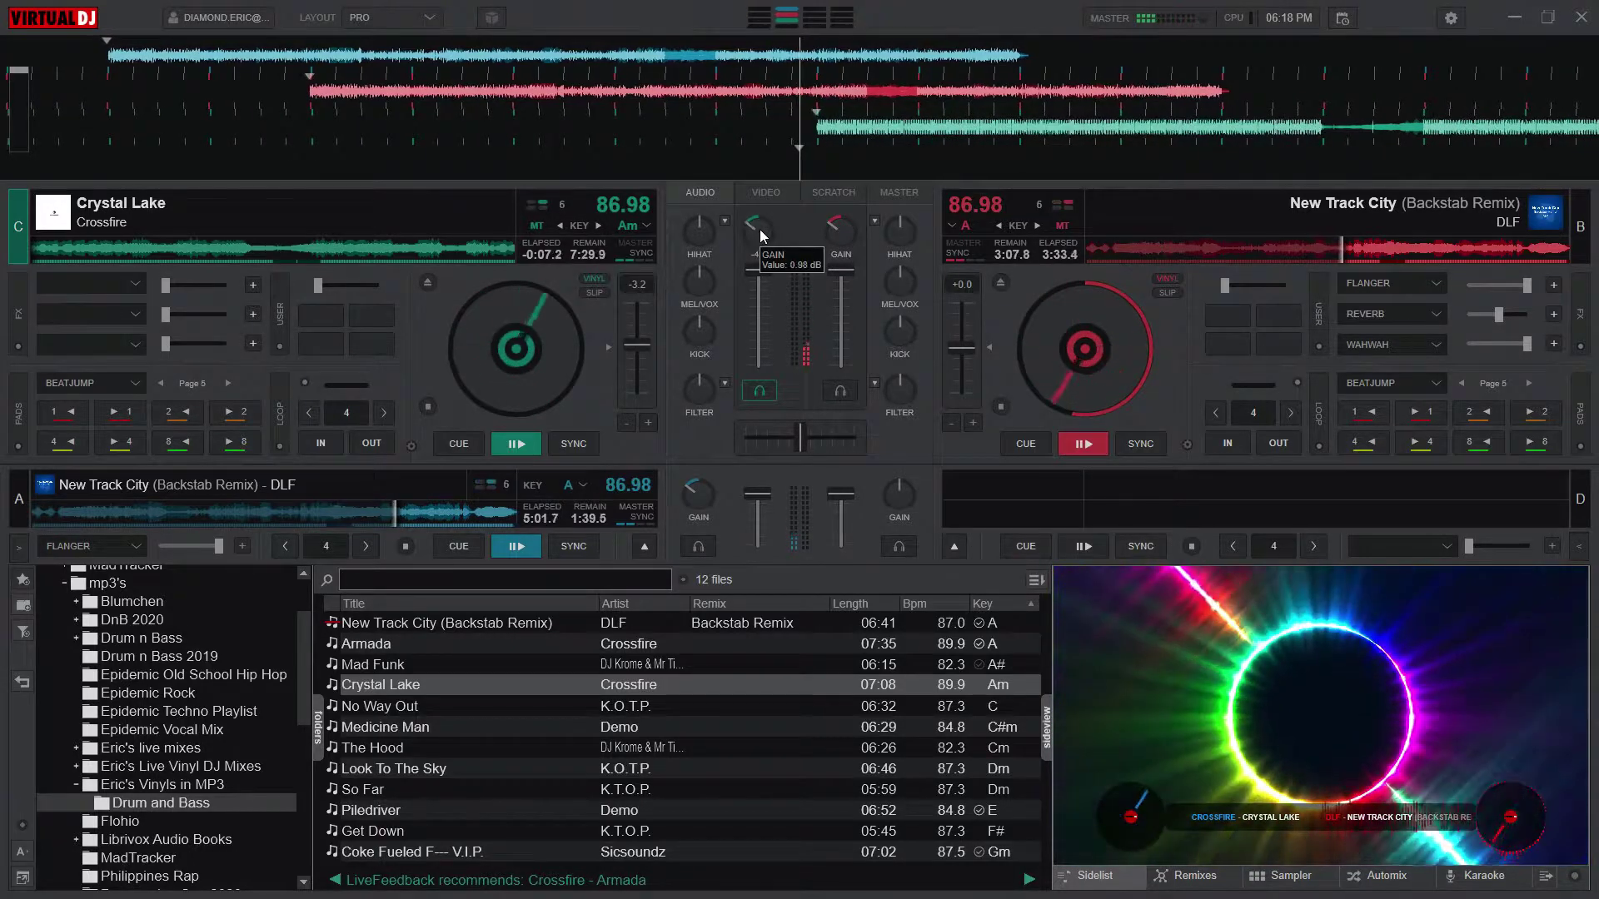
mouse_move(837, 234)
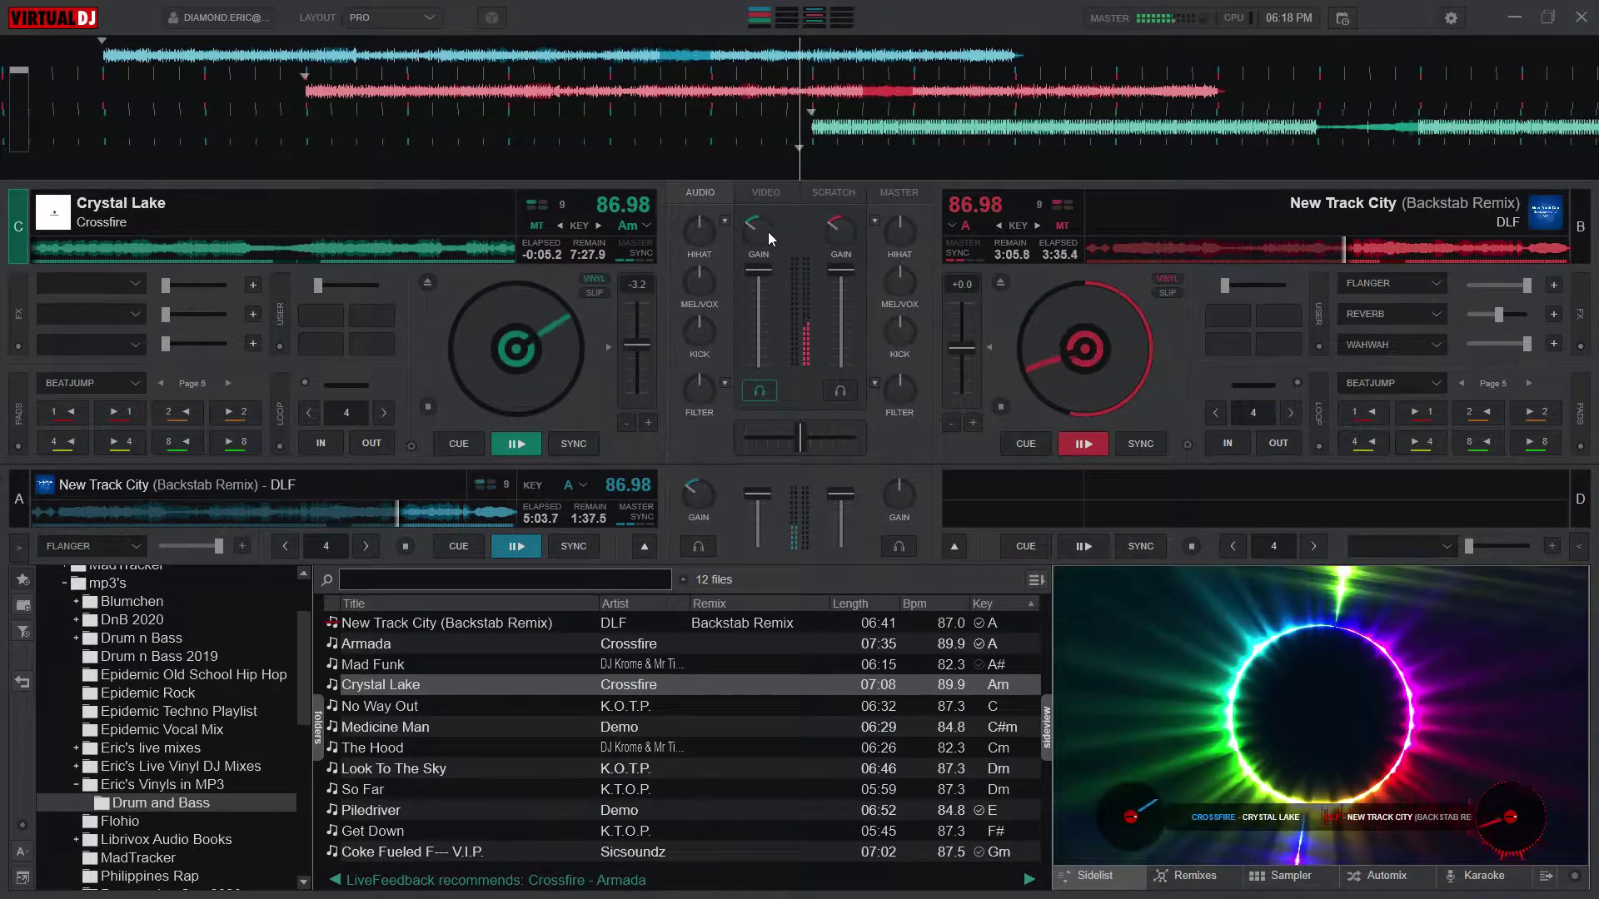
scroll(763, 233, down, 1)
scroll(756, 230, down, 5)
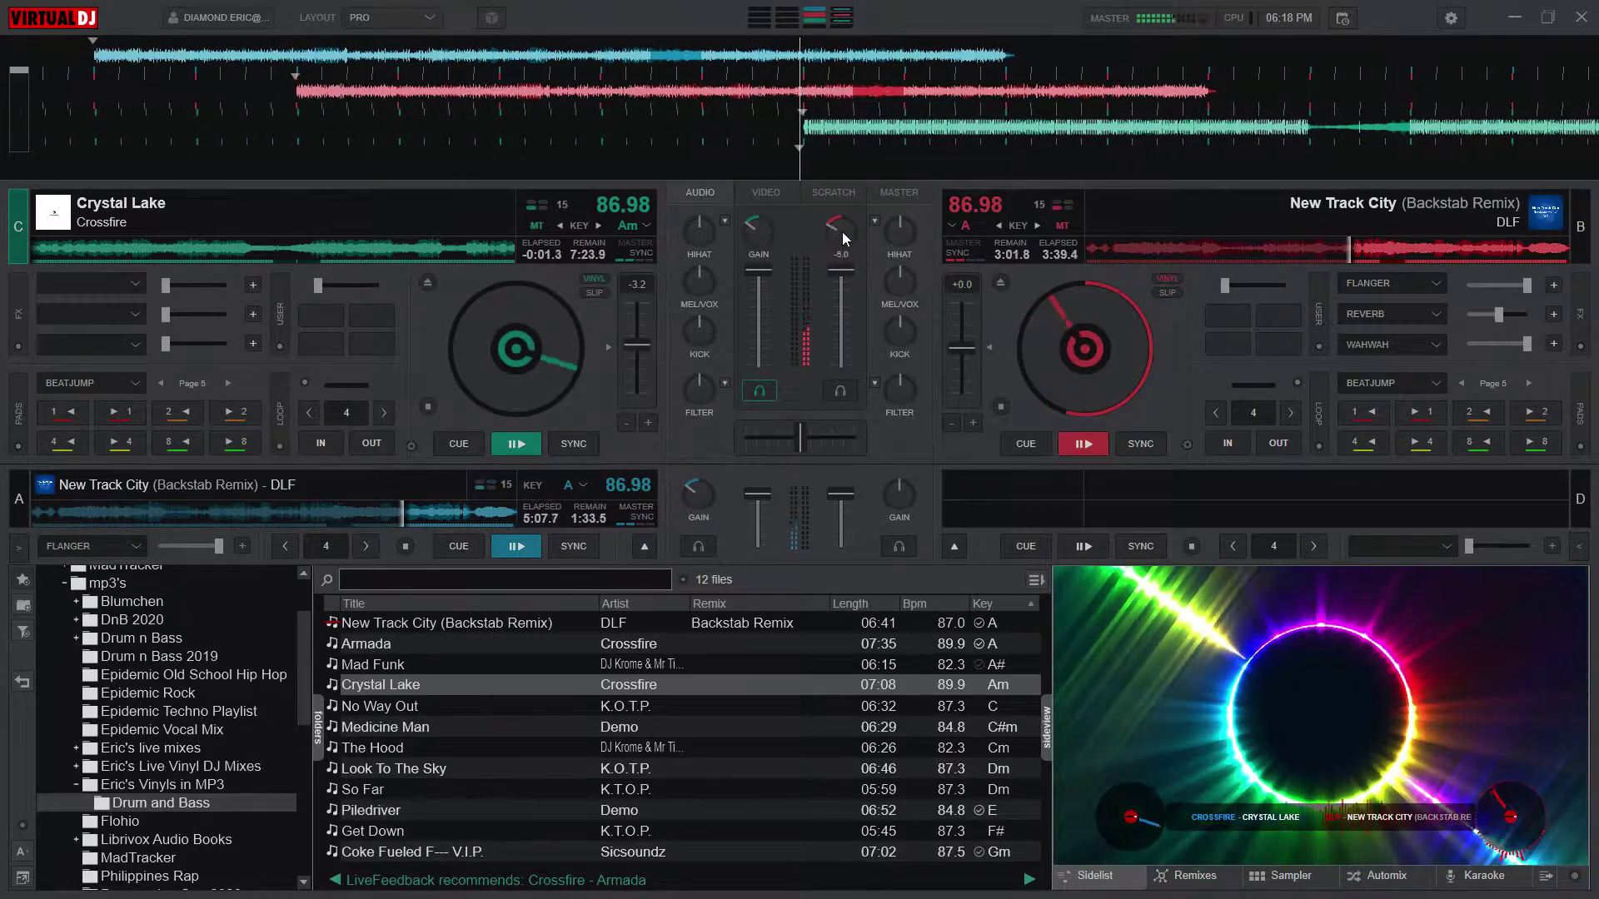
mouse_move(762, 233)
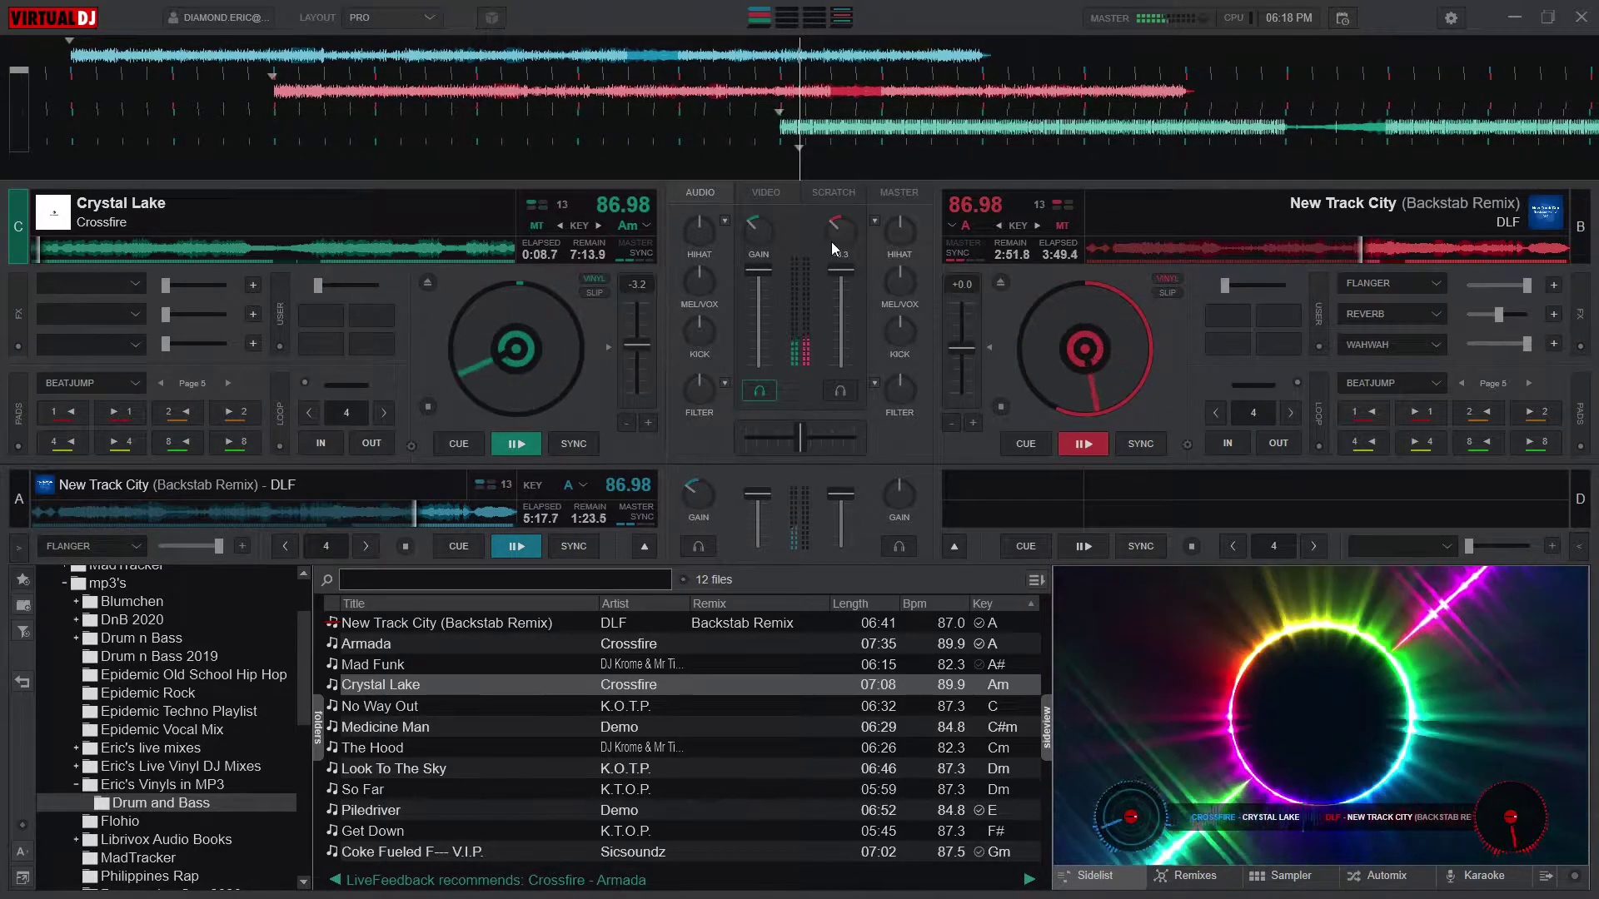
mouse_move(696, 495)
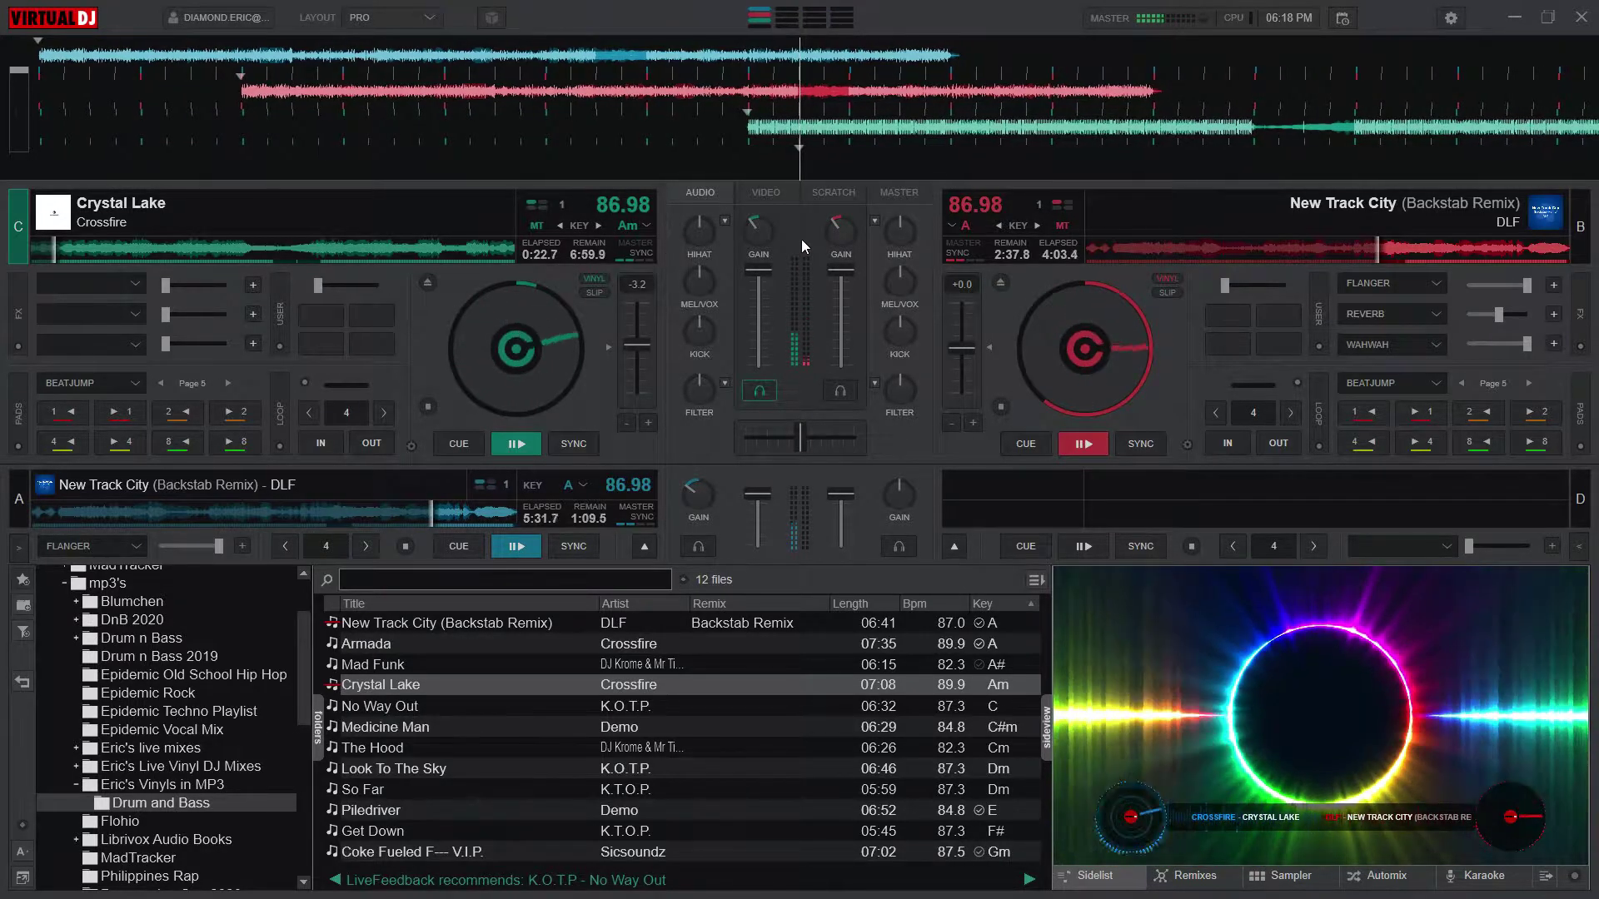
Step: Ride deck C's gain up and back down to blend Crystal Lake with New Track City
drag(759, 232, 796, 232)
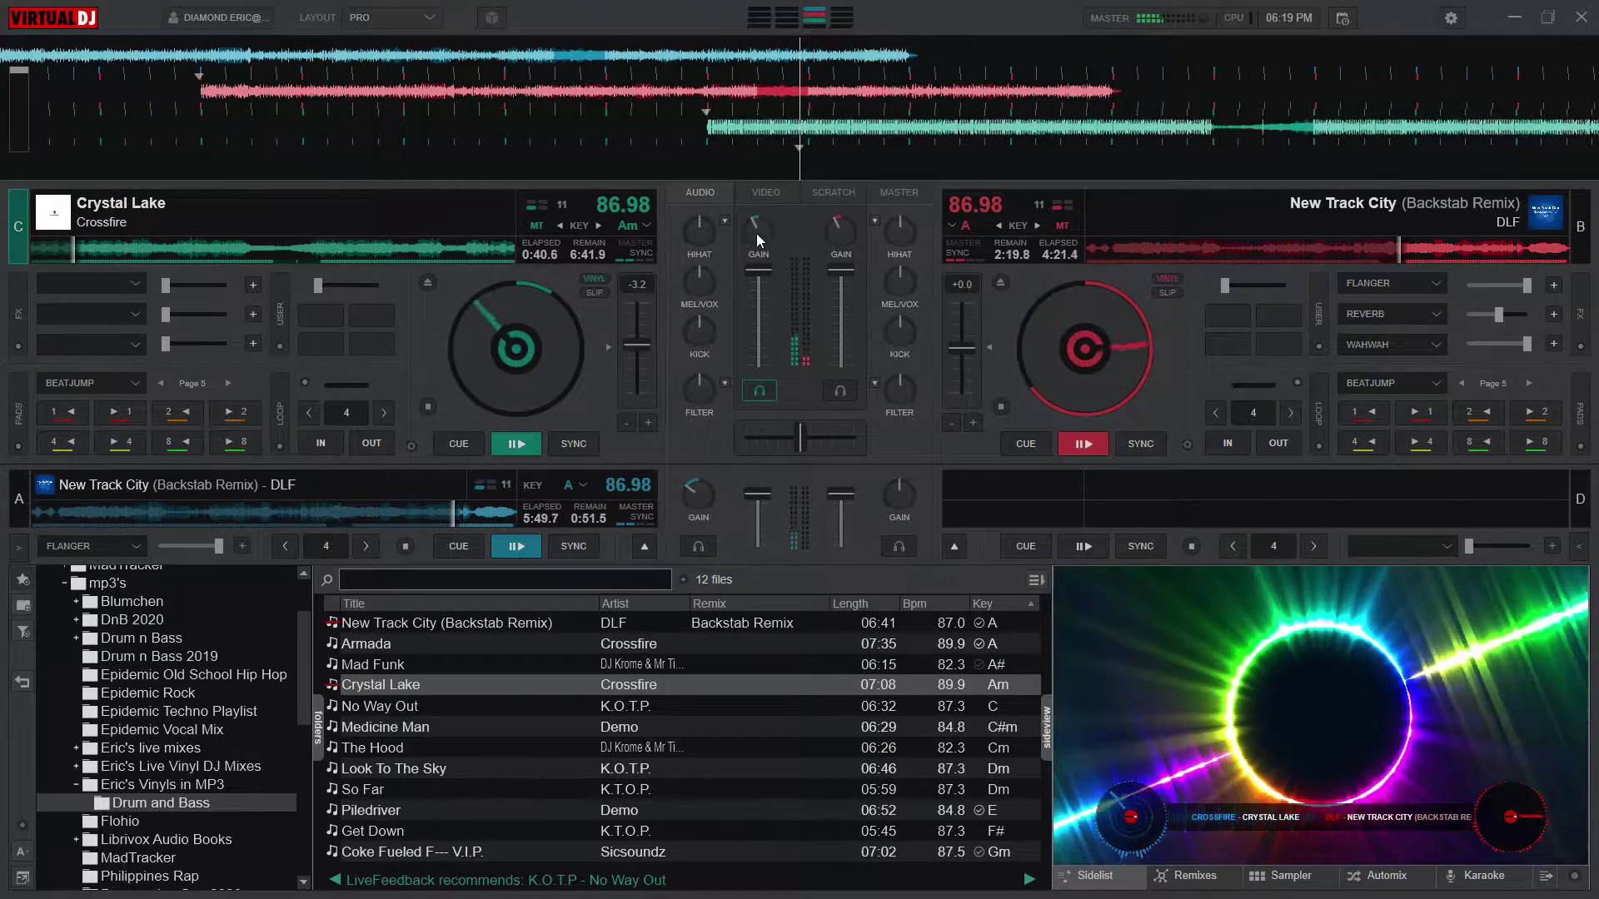
scroll(758, 232, down, 5)
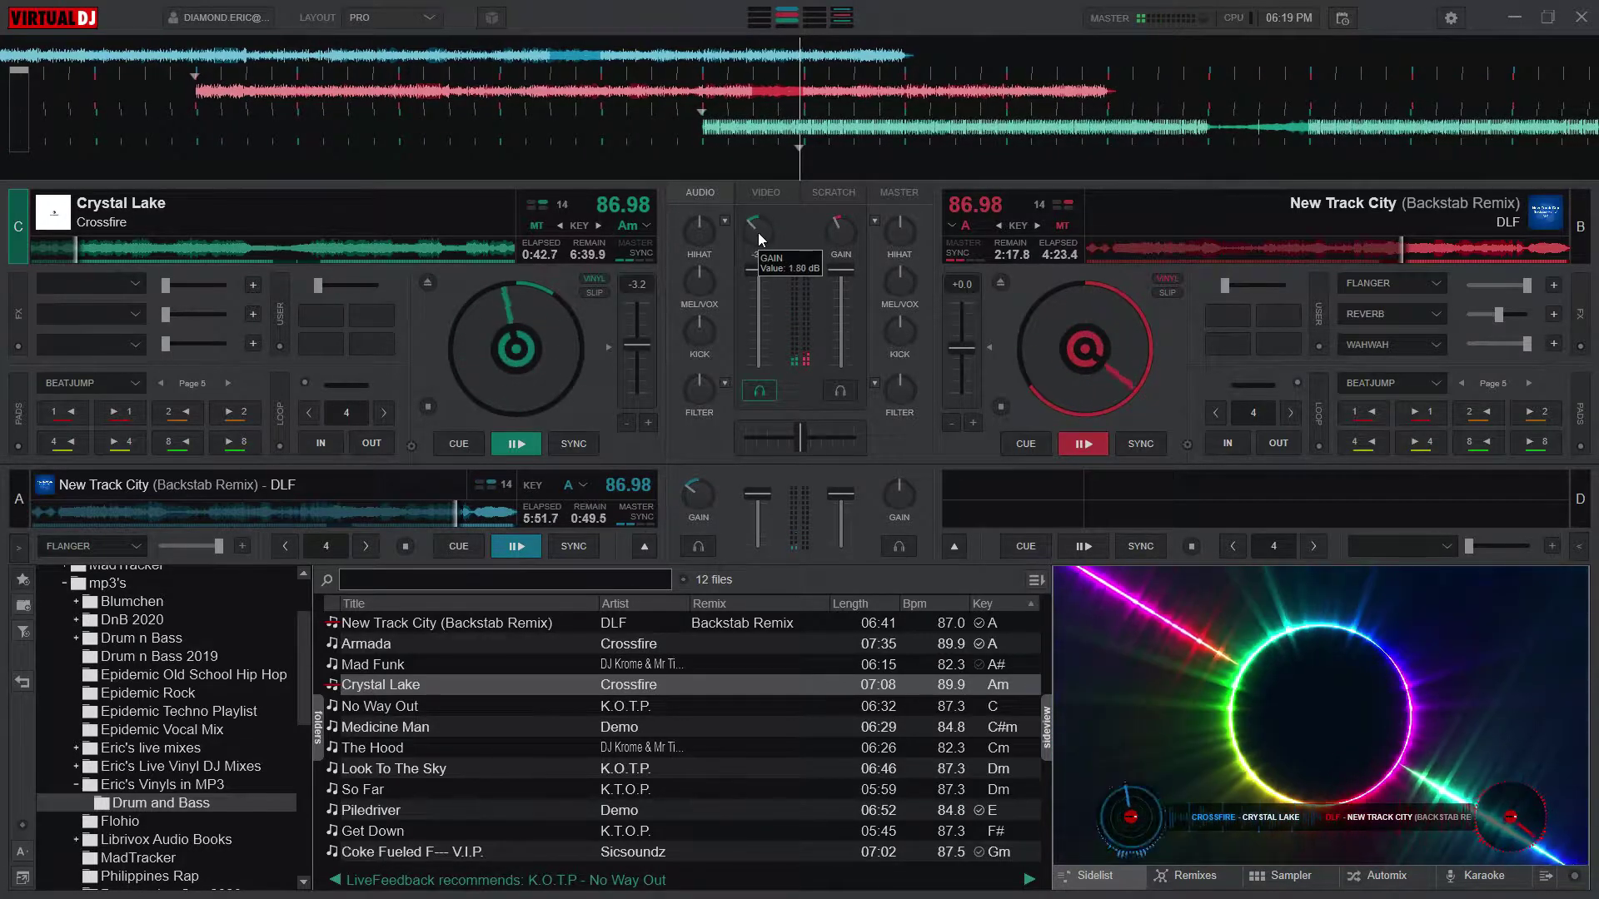
scroll(838, 228, down, 5)
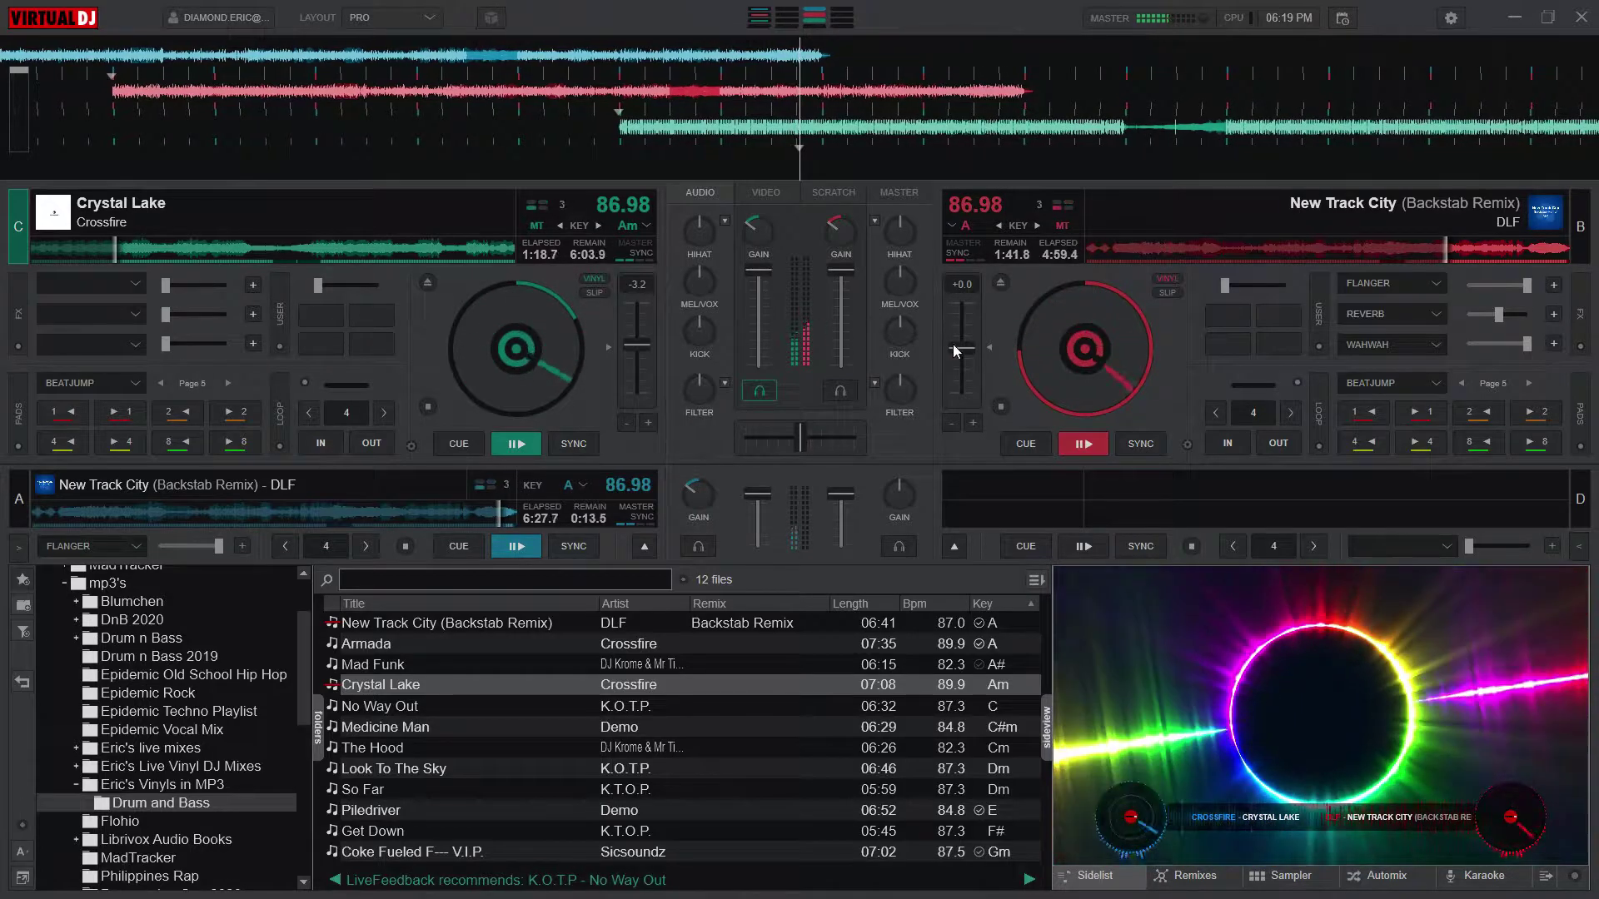
Step: Load No Way Out by K.O.T.P. onto deck D and show decks A and D as the main decks
click(646, 545)
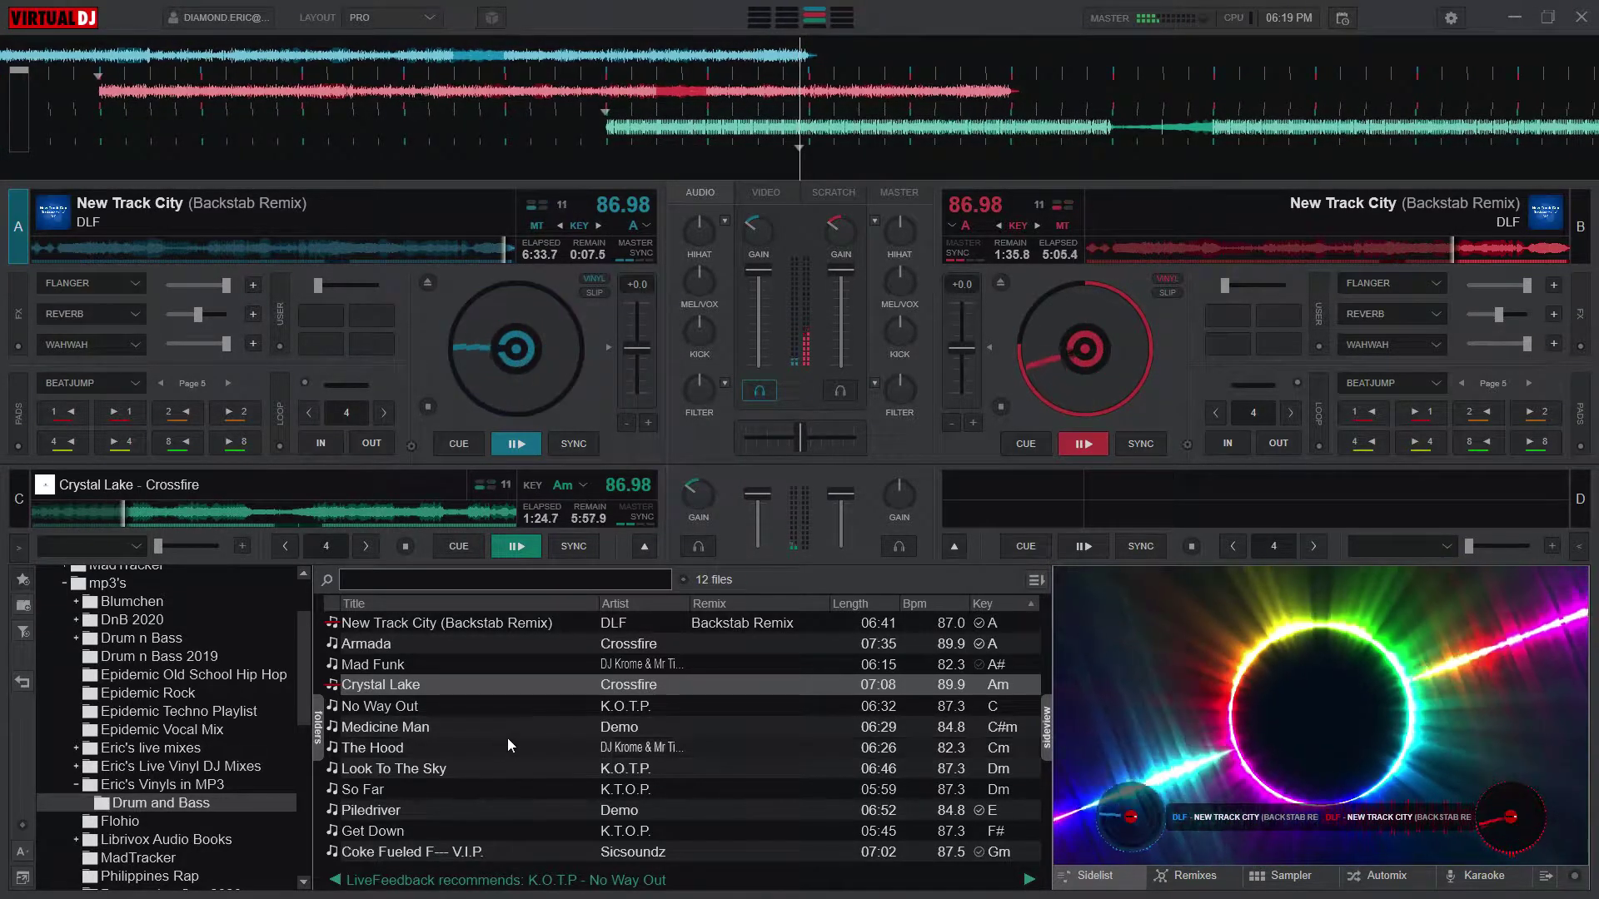
click(453, 706)
drag(453, 706, 1074, 500)
click(955, 545)
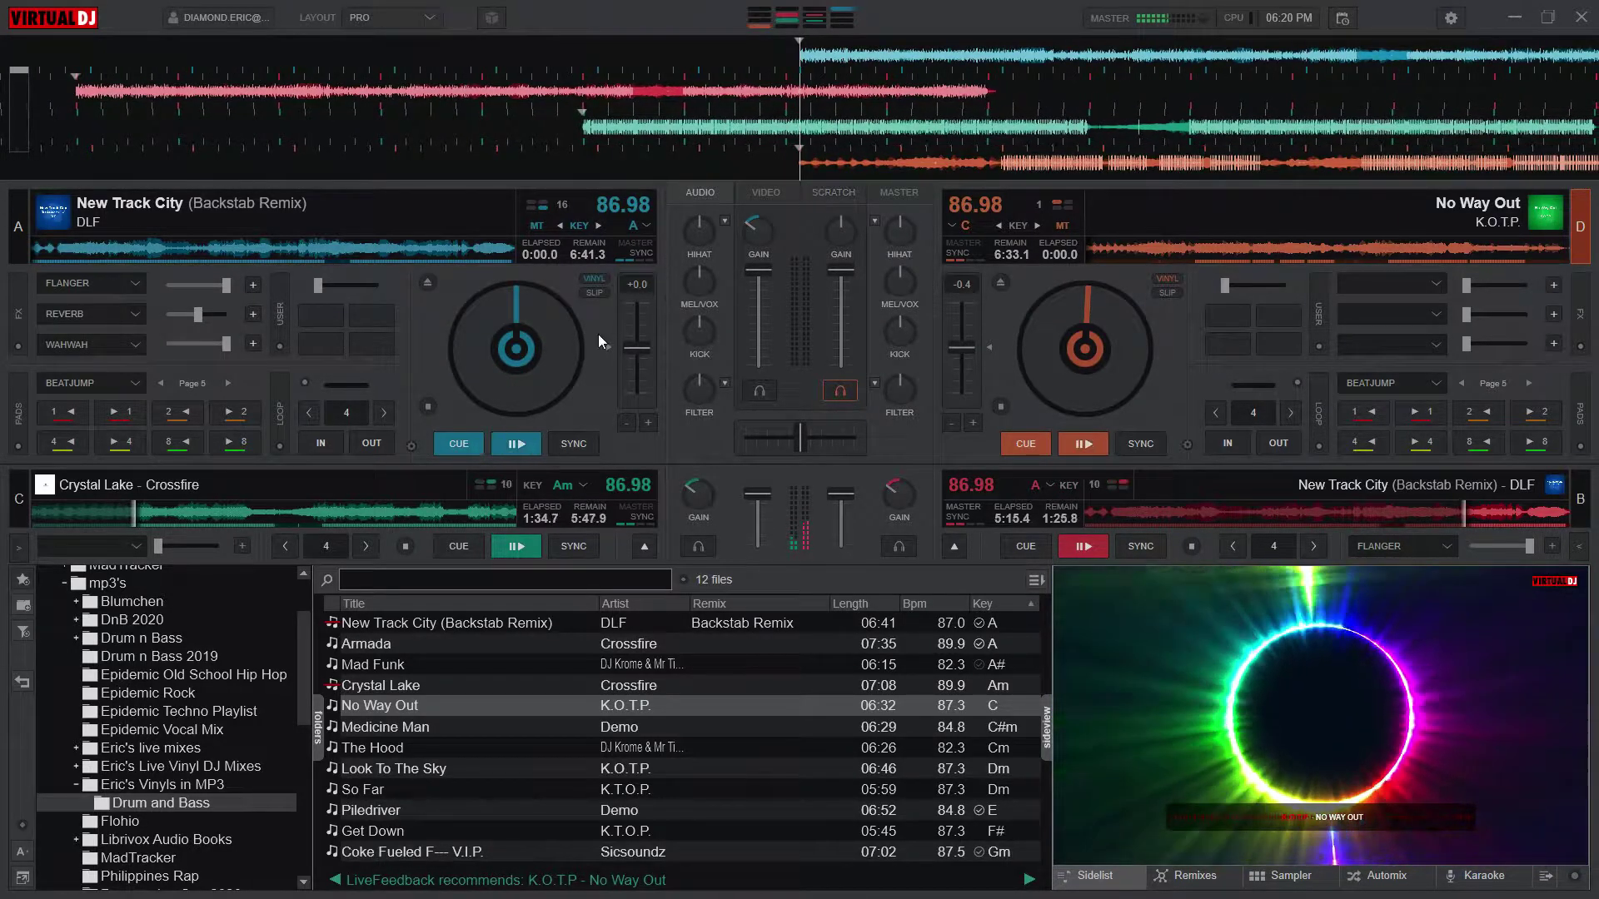
Step: Unload New Track City from deck A, then shift No Way Out on deck D back with 8-beat jumps and start it
click(428, 283)
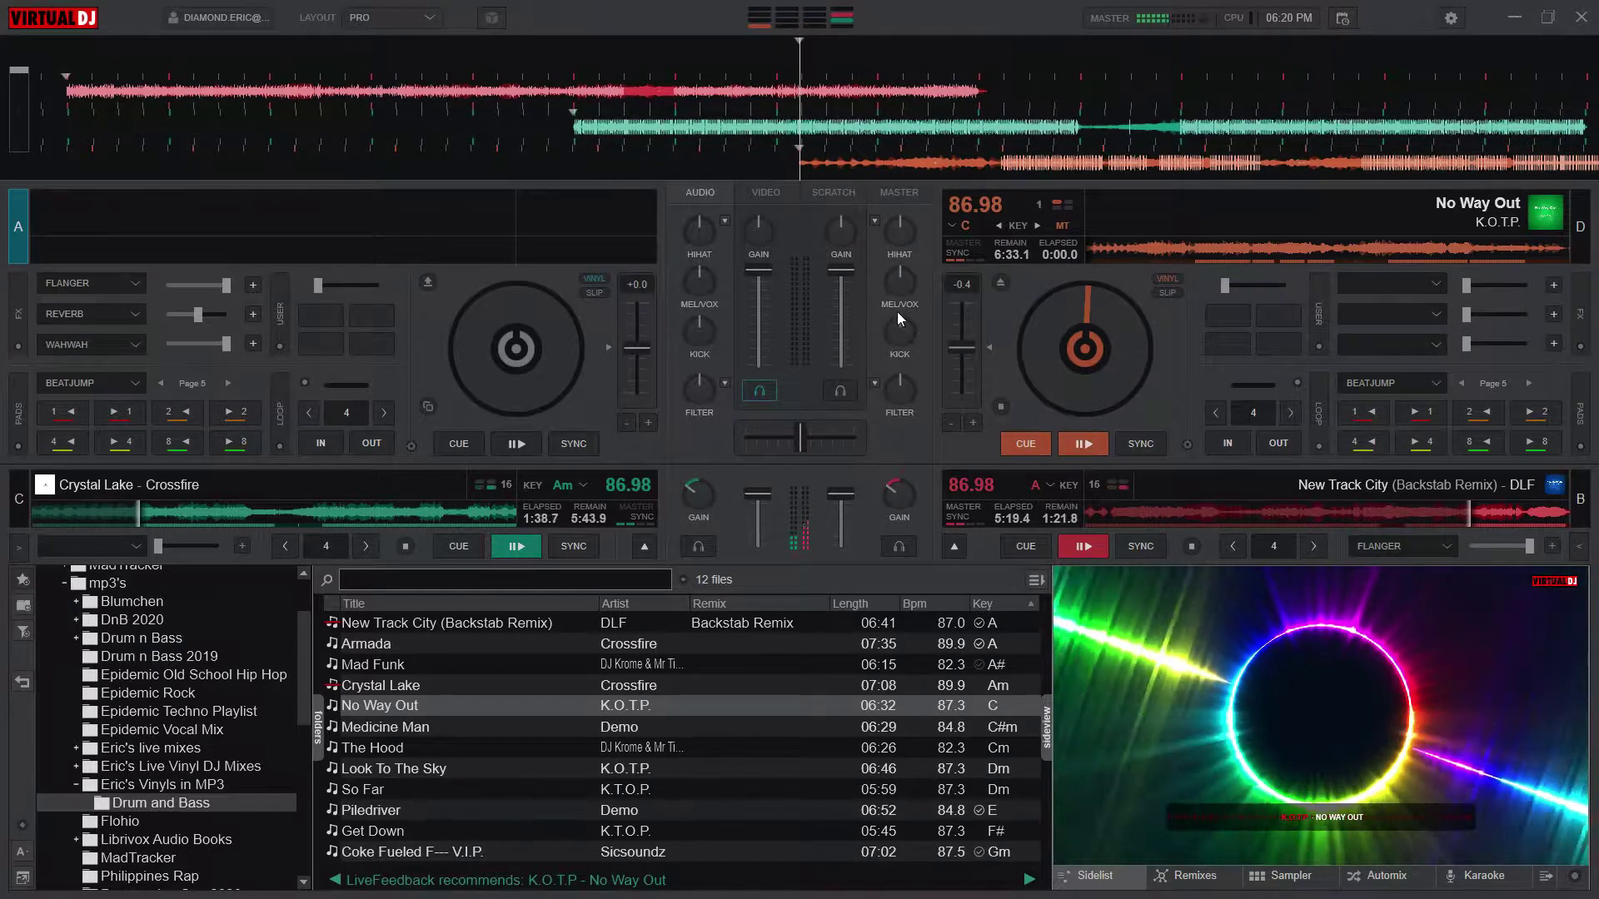
click(1480, 443)
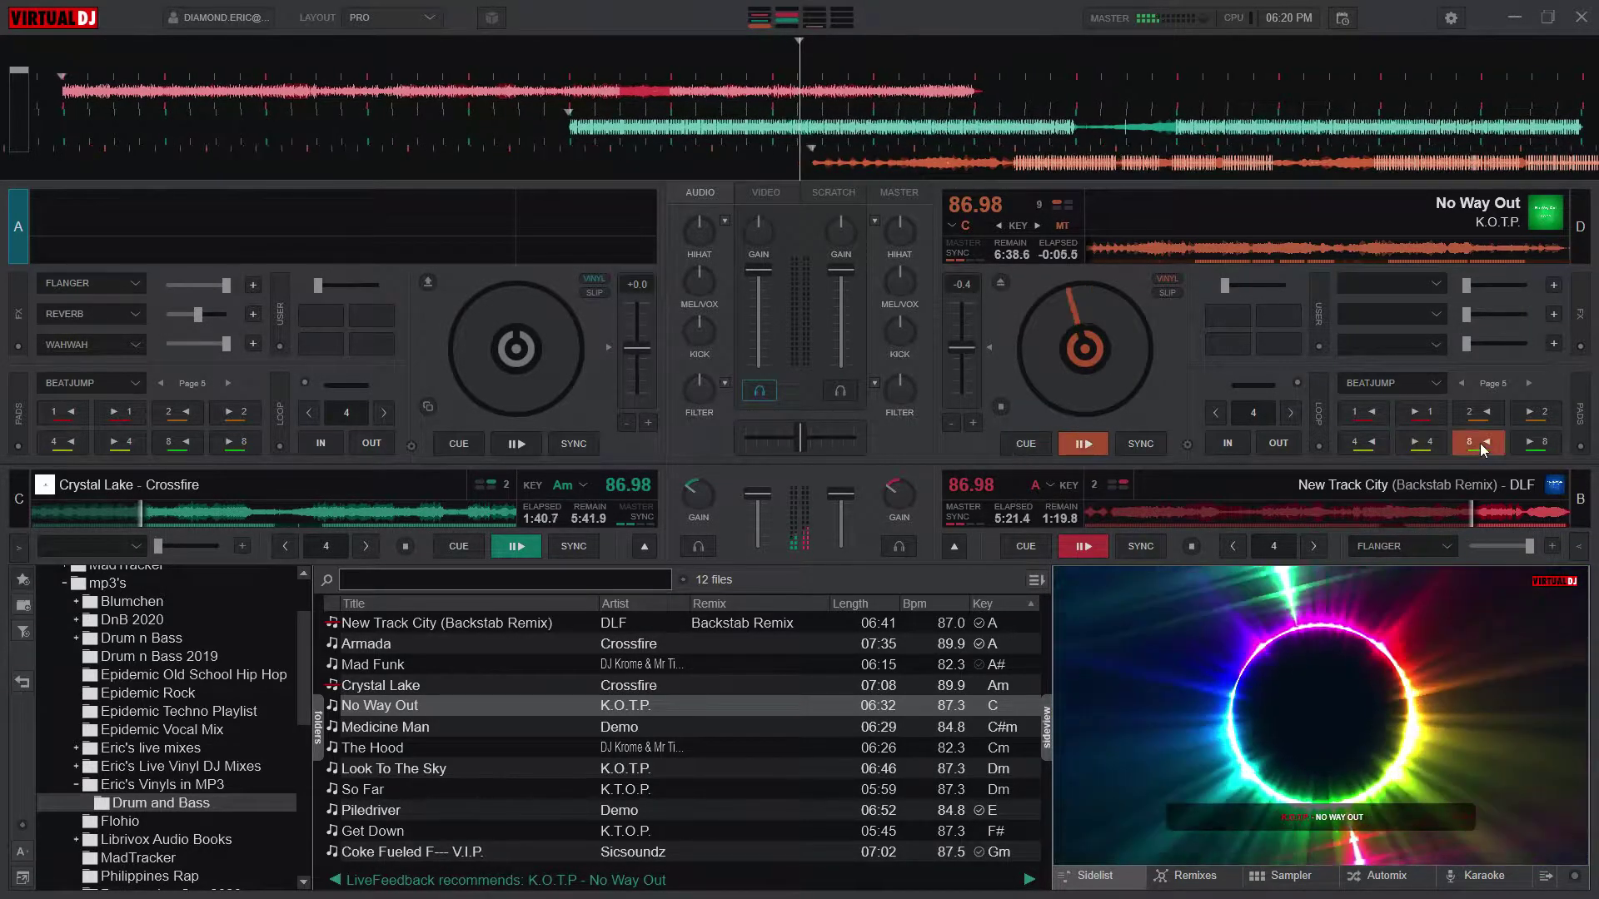
click(1480, 443)
click(1480, 443)
click(1481, 443)
click(1480, 443)
click(1481, 443)
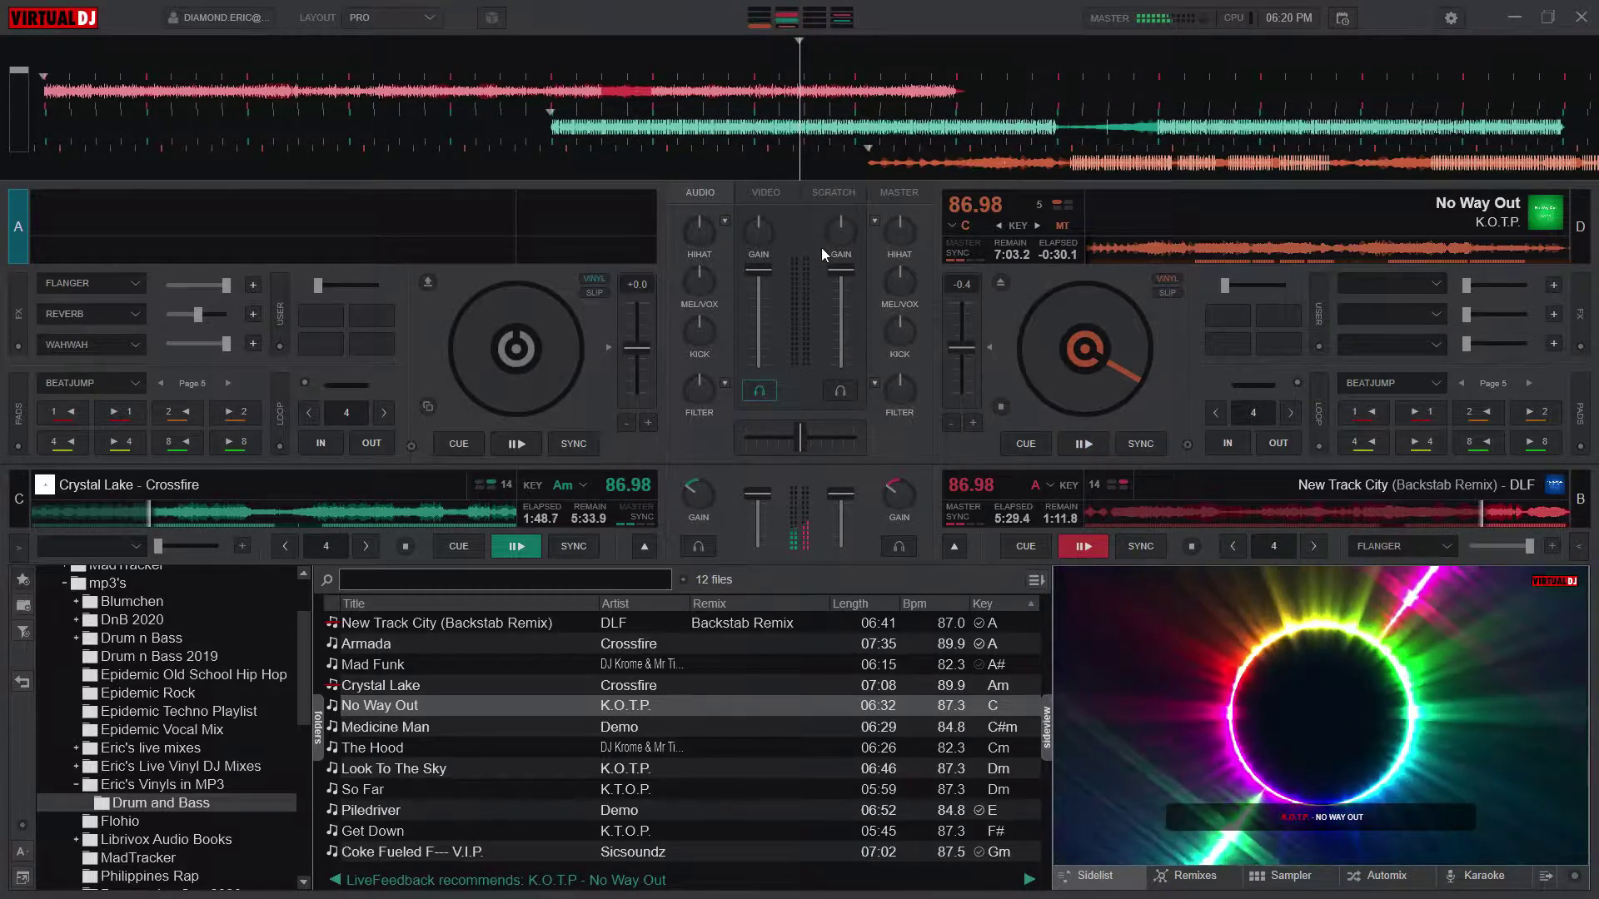
click(1083, 444)
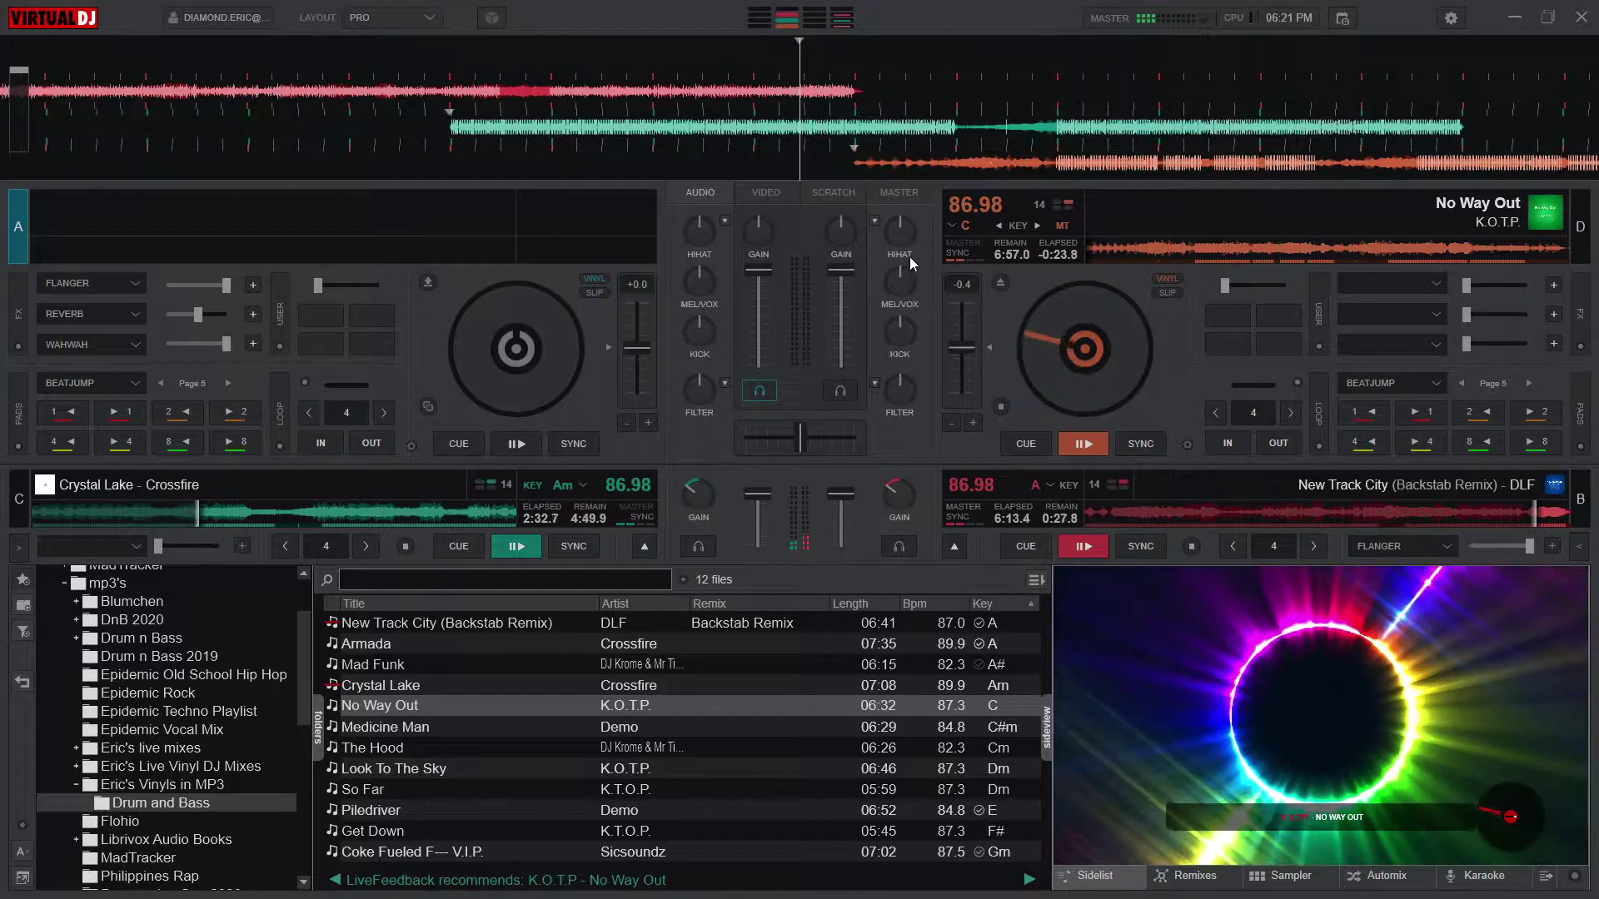
Step: Lower deck D's gain to -4.1 and turn down deck B's gain before No Way Out comes in
scroll(902, 228, down, 2)
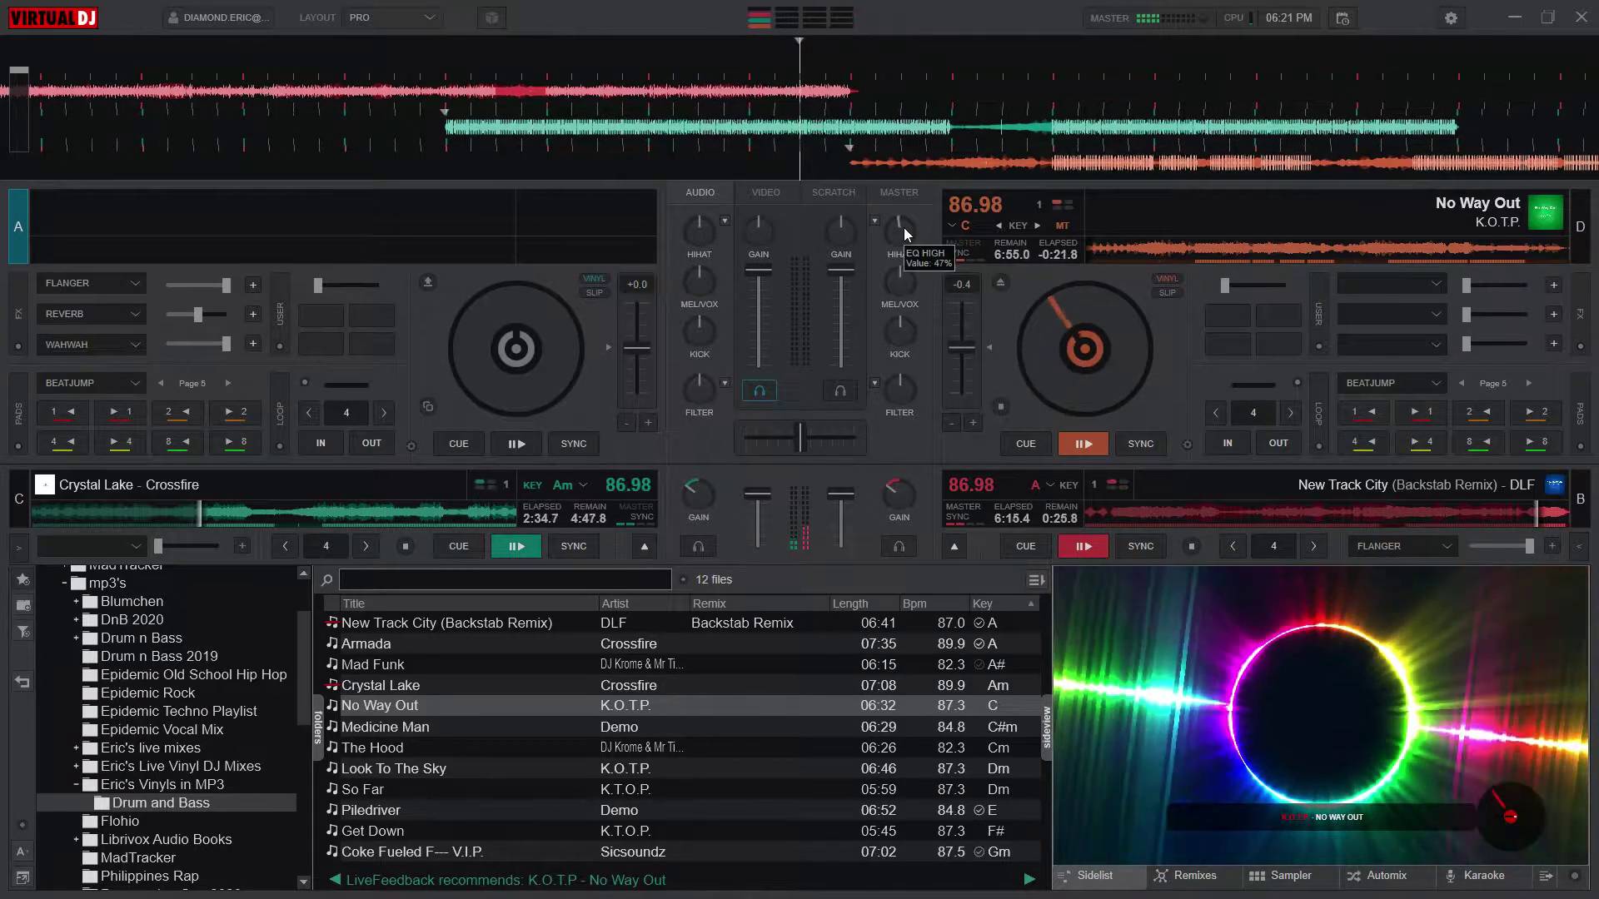
scroll(903, 225, up, 2)
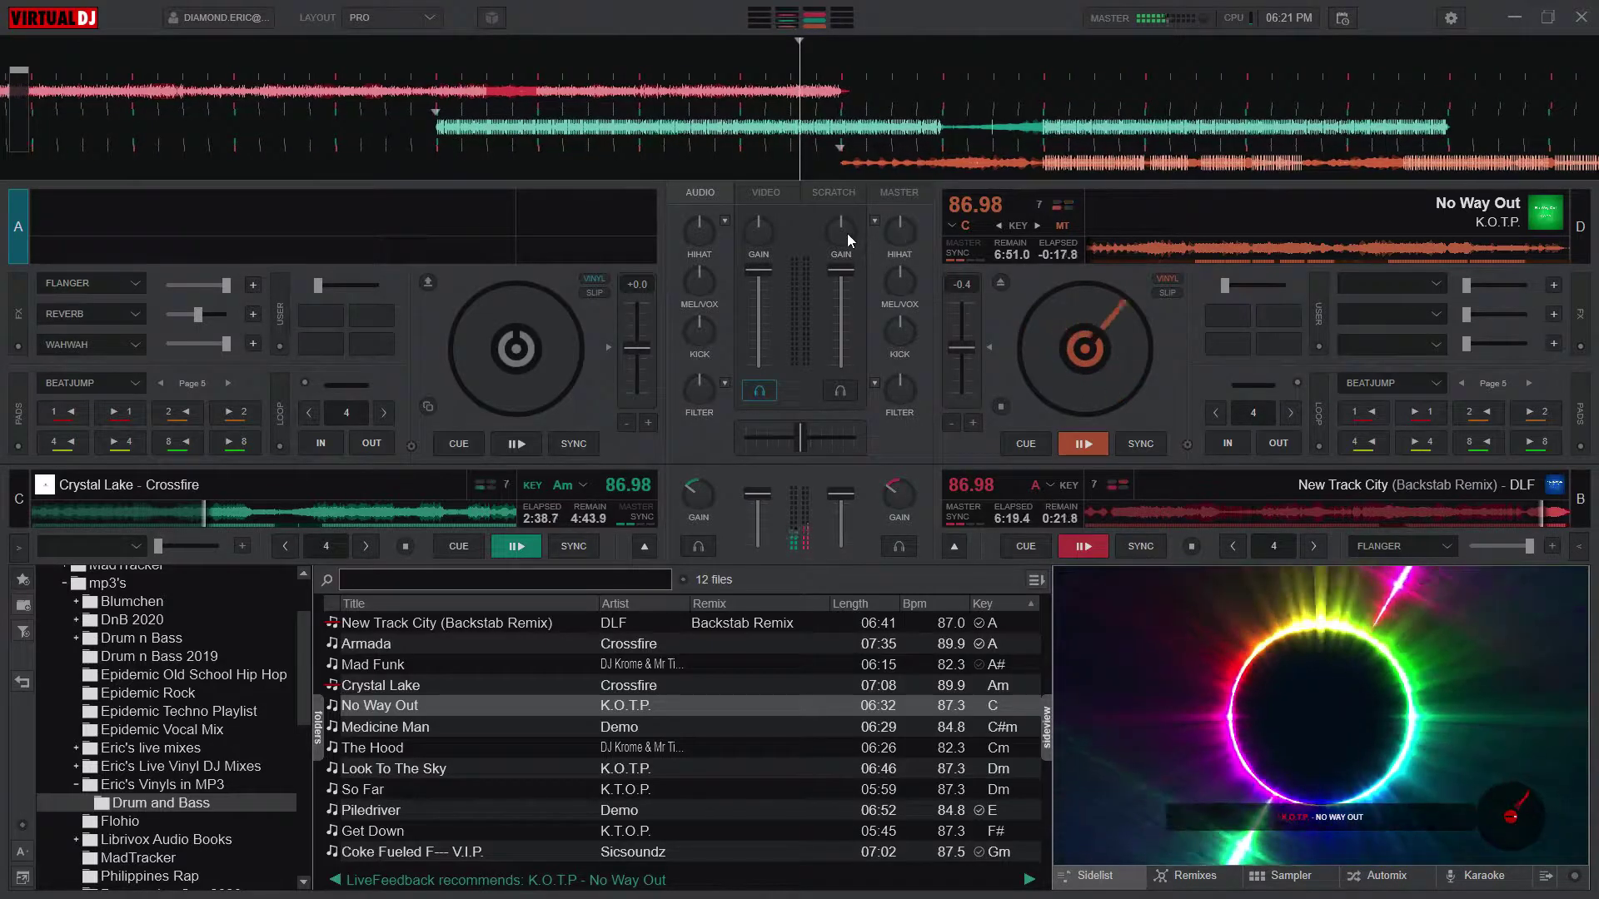
scroll(846, 233, down, 3)
scroll(846, 234, down, 2)
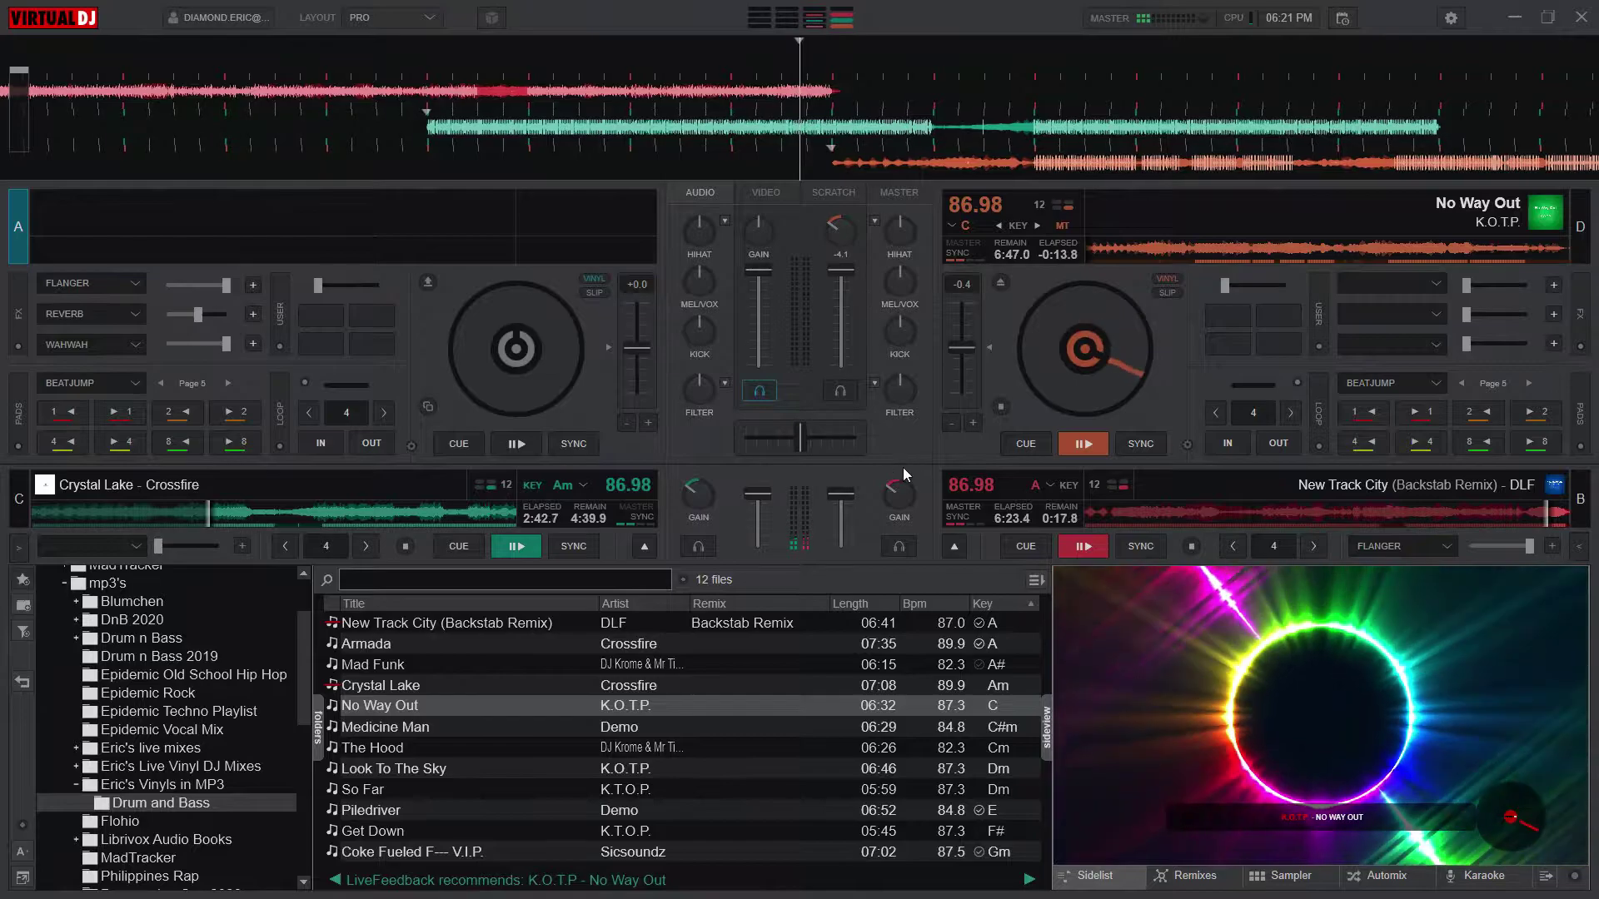
mouse_move(903, 497)
scroll(902, 496, down, 5)
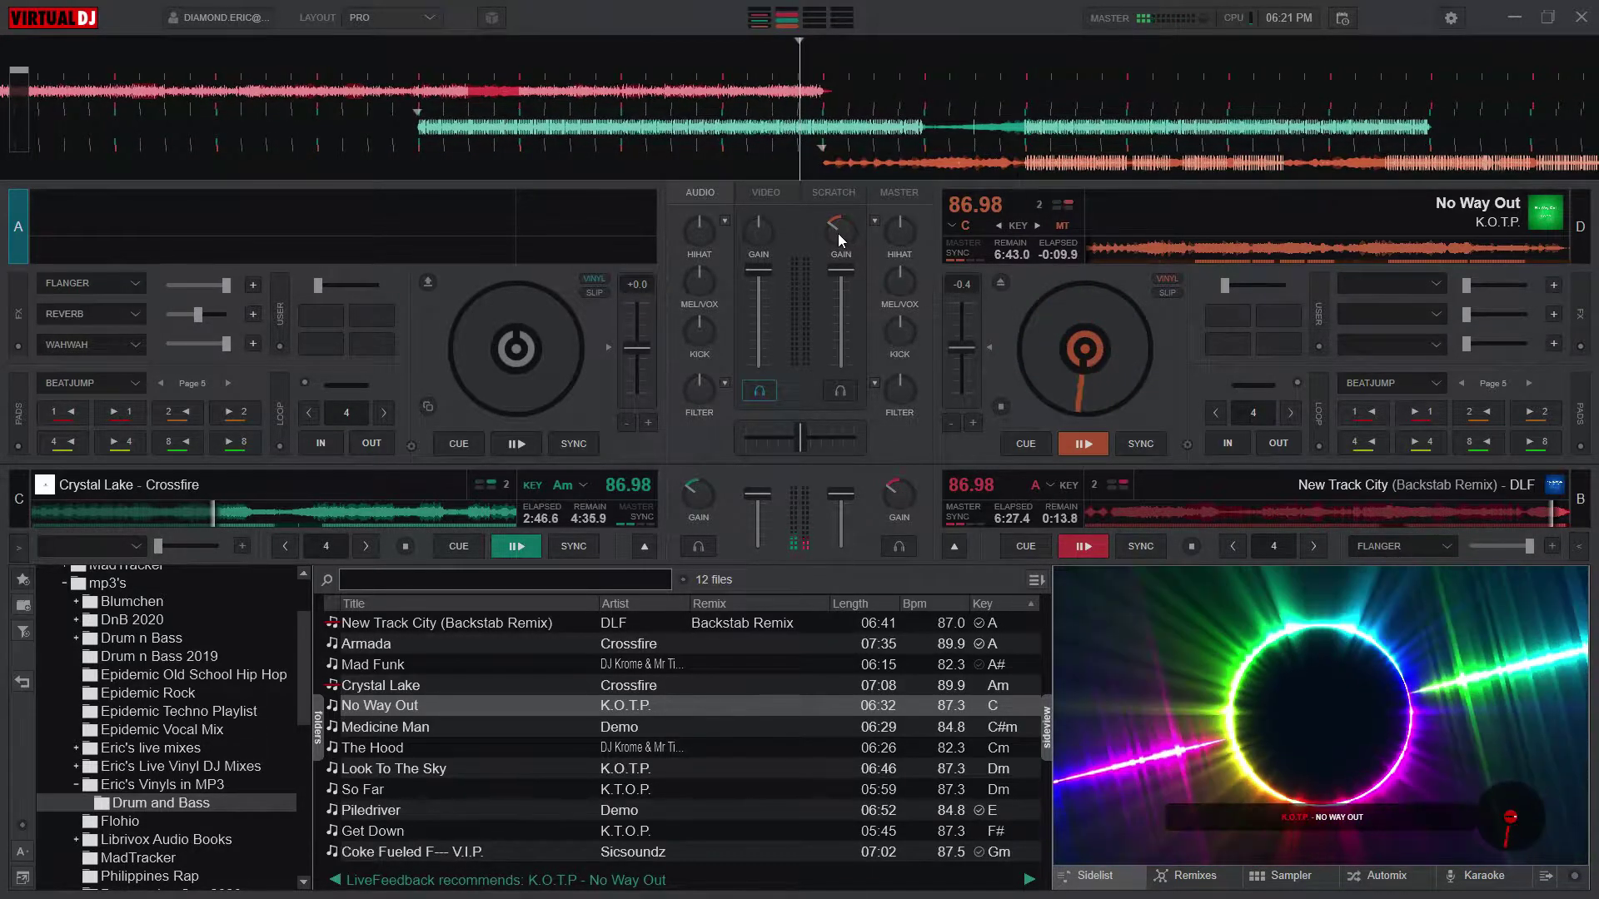
Step: Raise deck D's gain to 1.96 dB to bring in No Way Out
scroll(840, 236, down, 1)
mouse_move(847, 233)
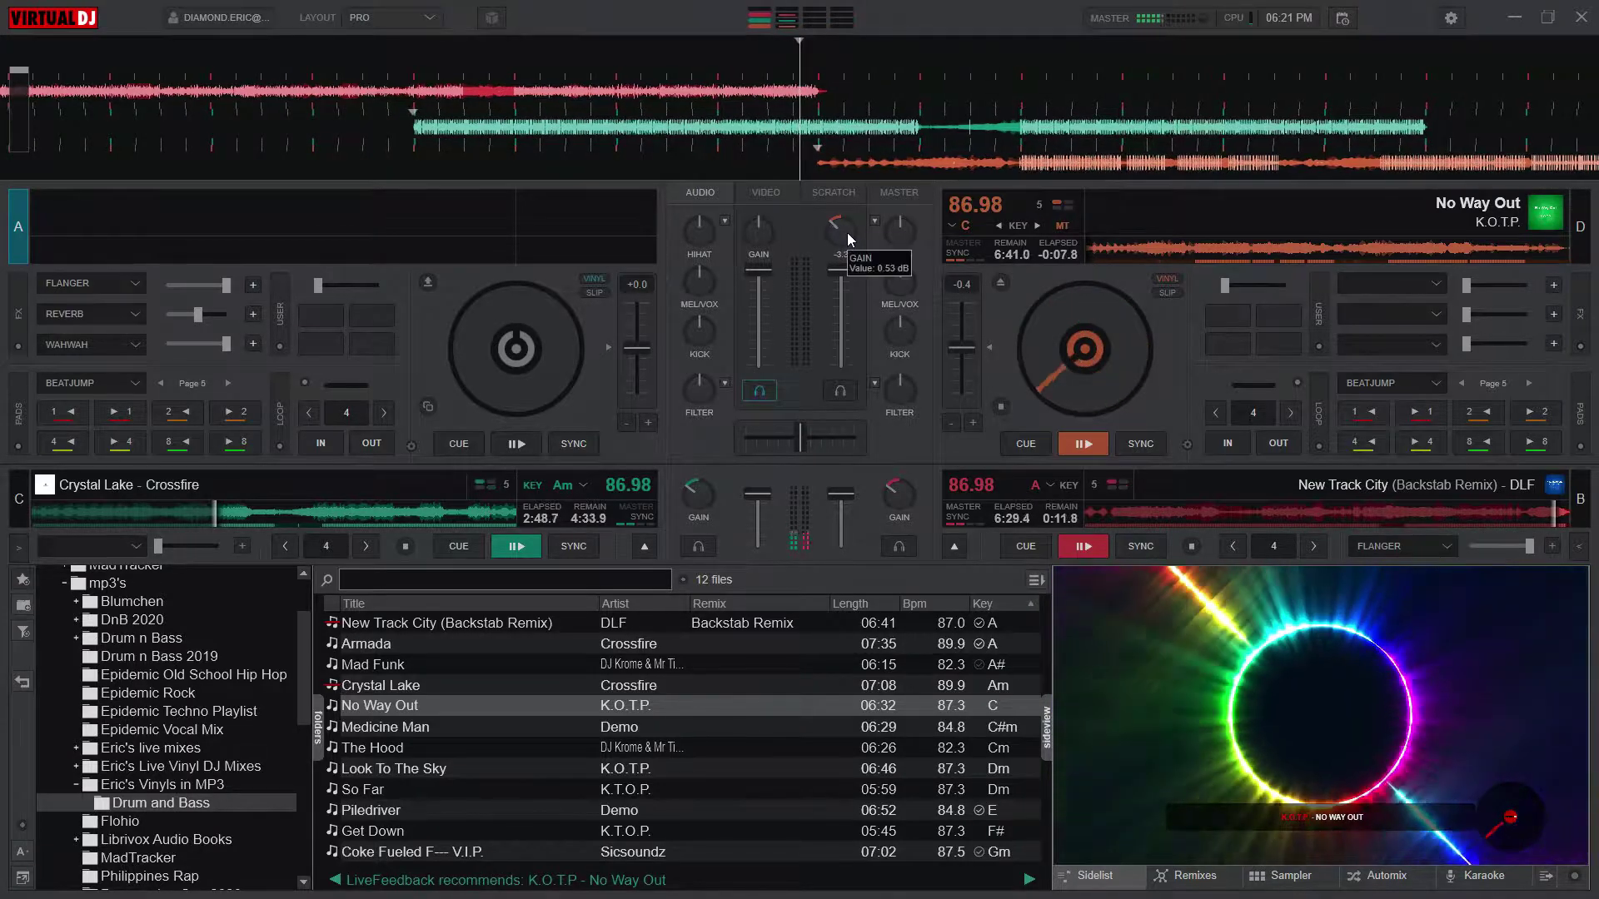
scroll(846, 231, up, 1)
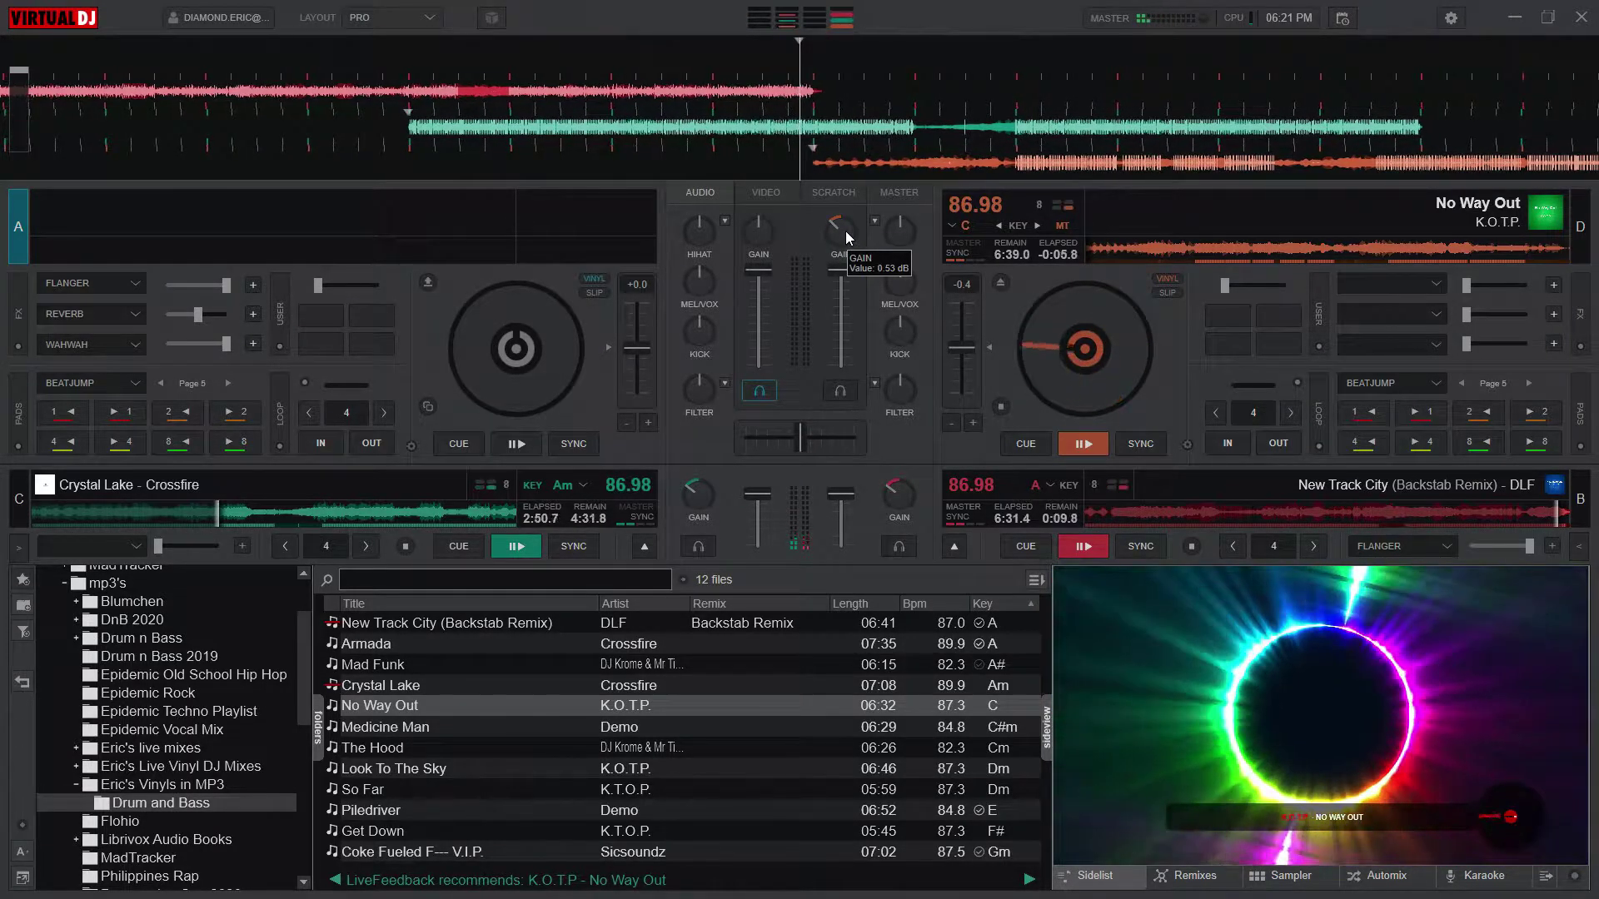
scroll(845, 231, up, 1)
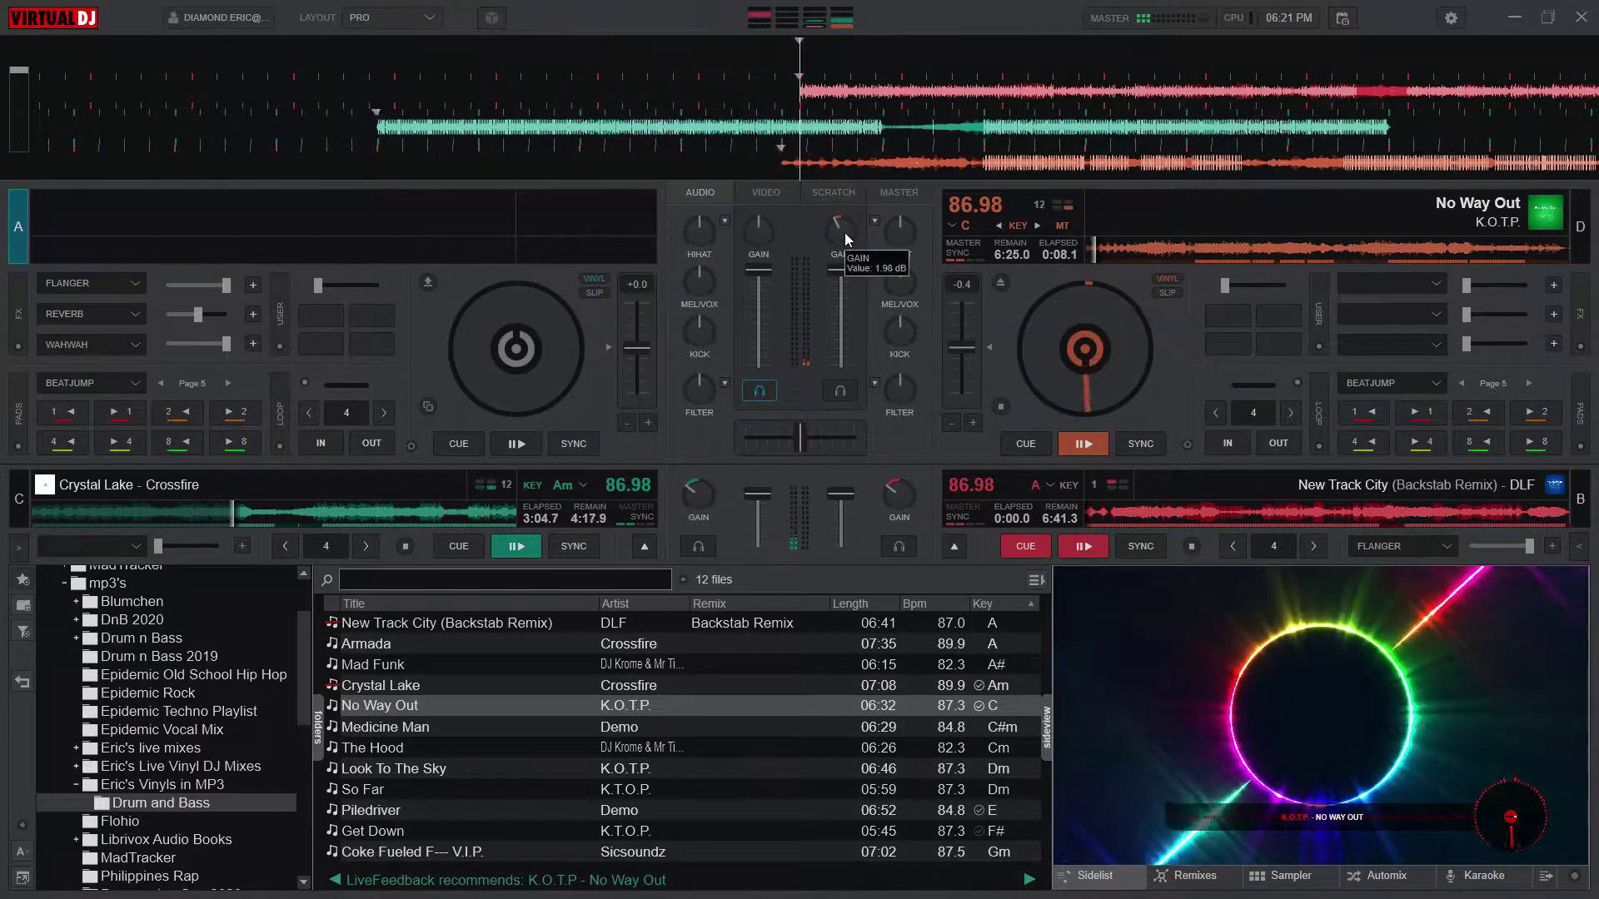
click(956, 547)
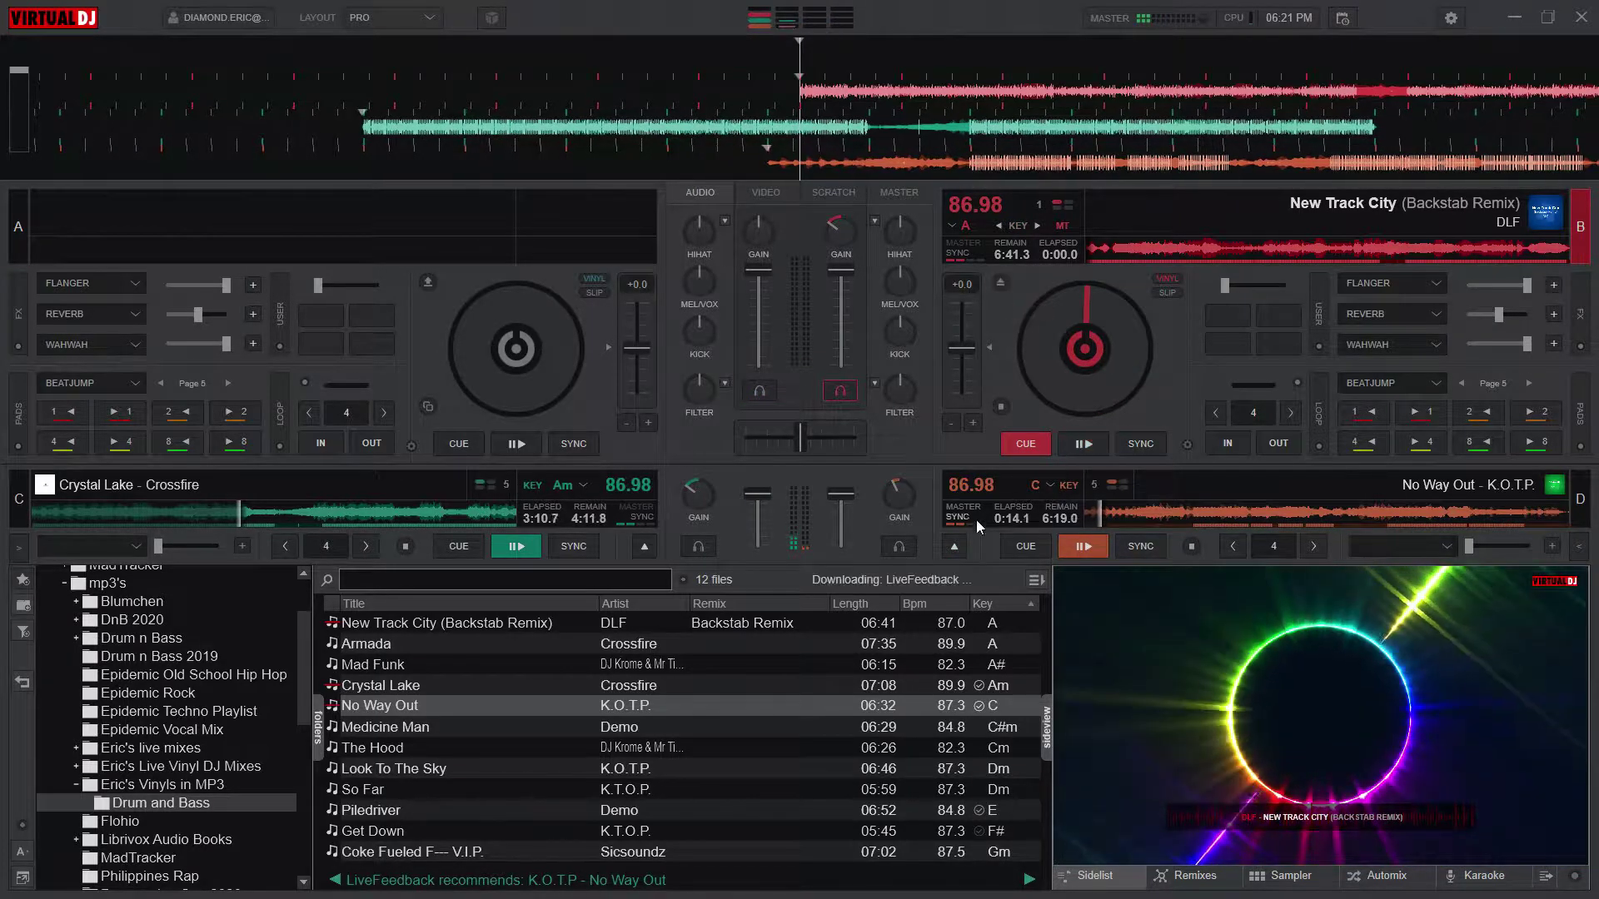
click(955, 546)
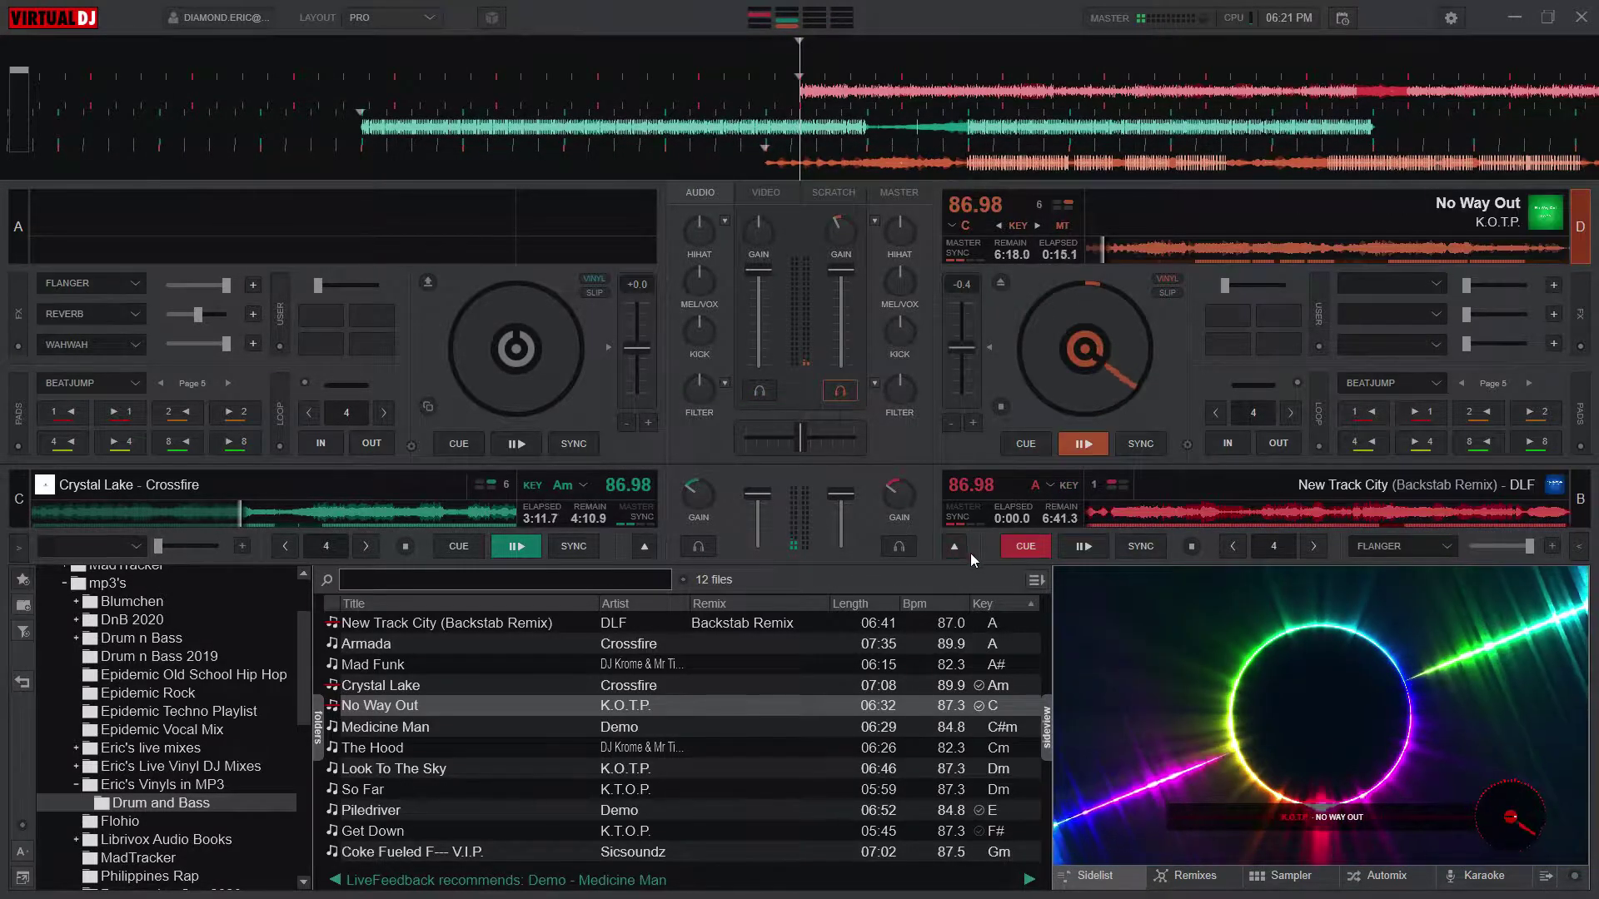
click(1003, 283)
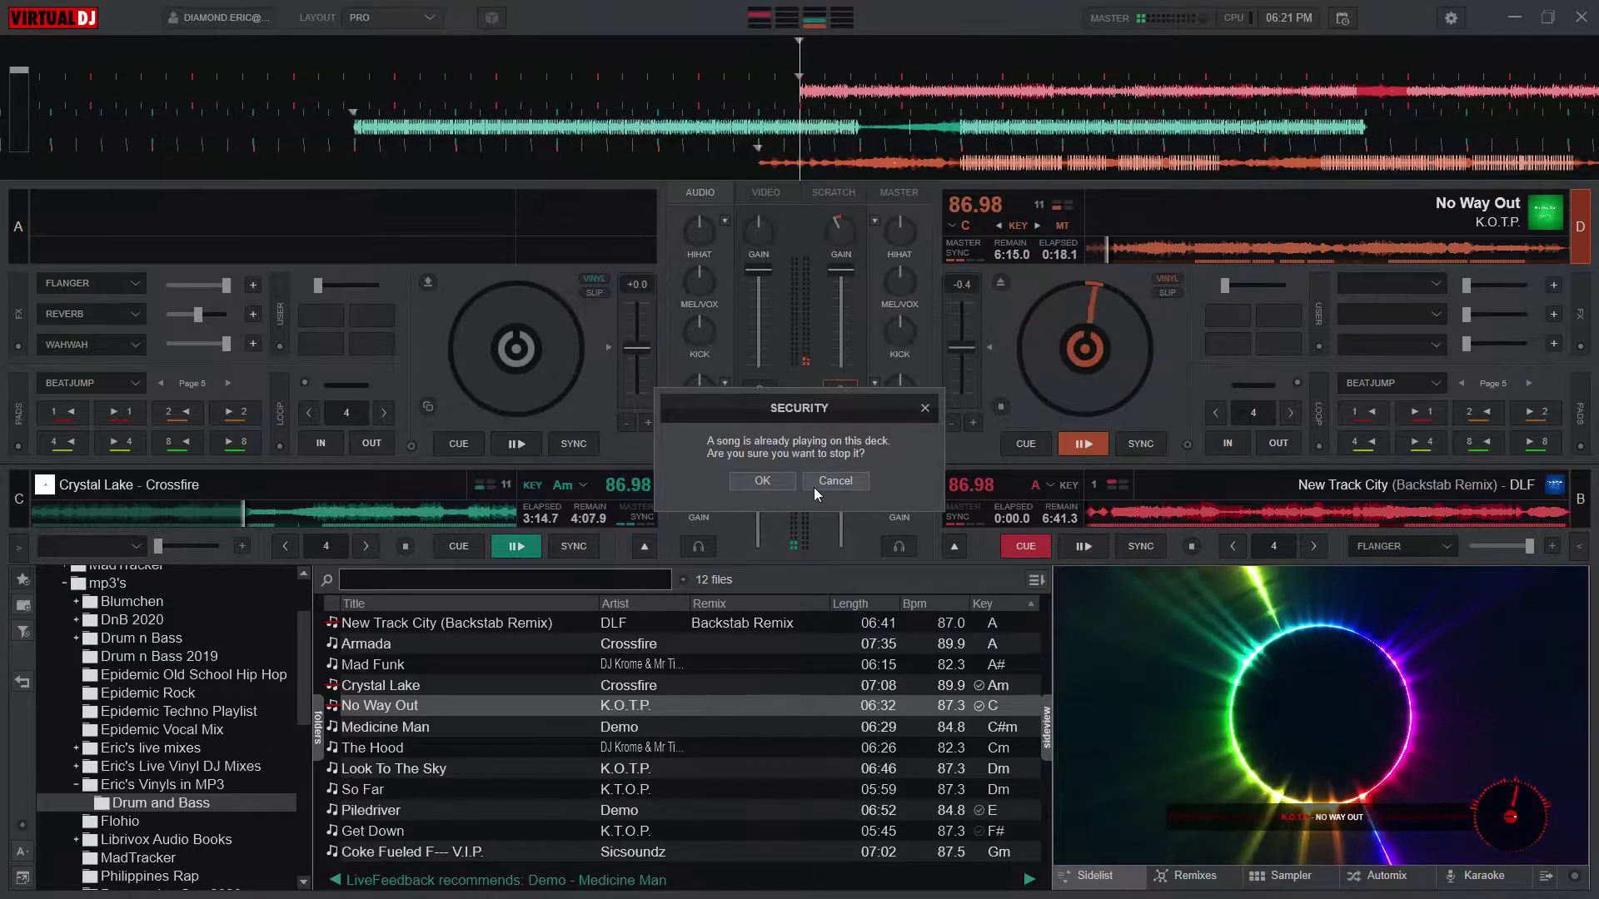
click(850, 482)
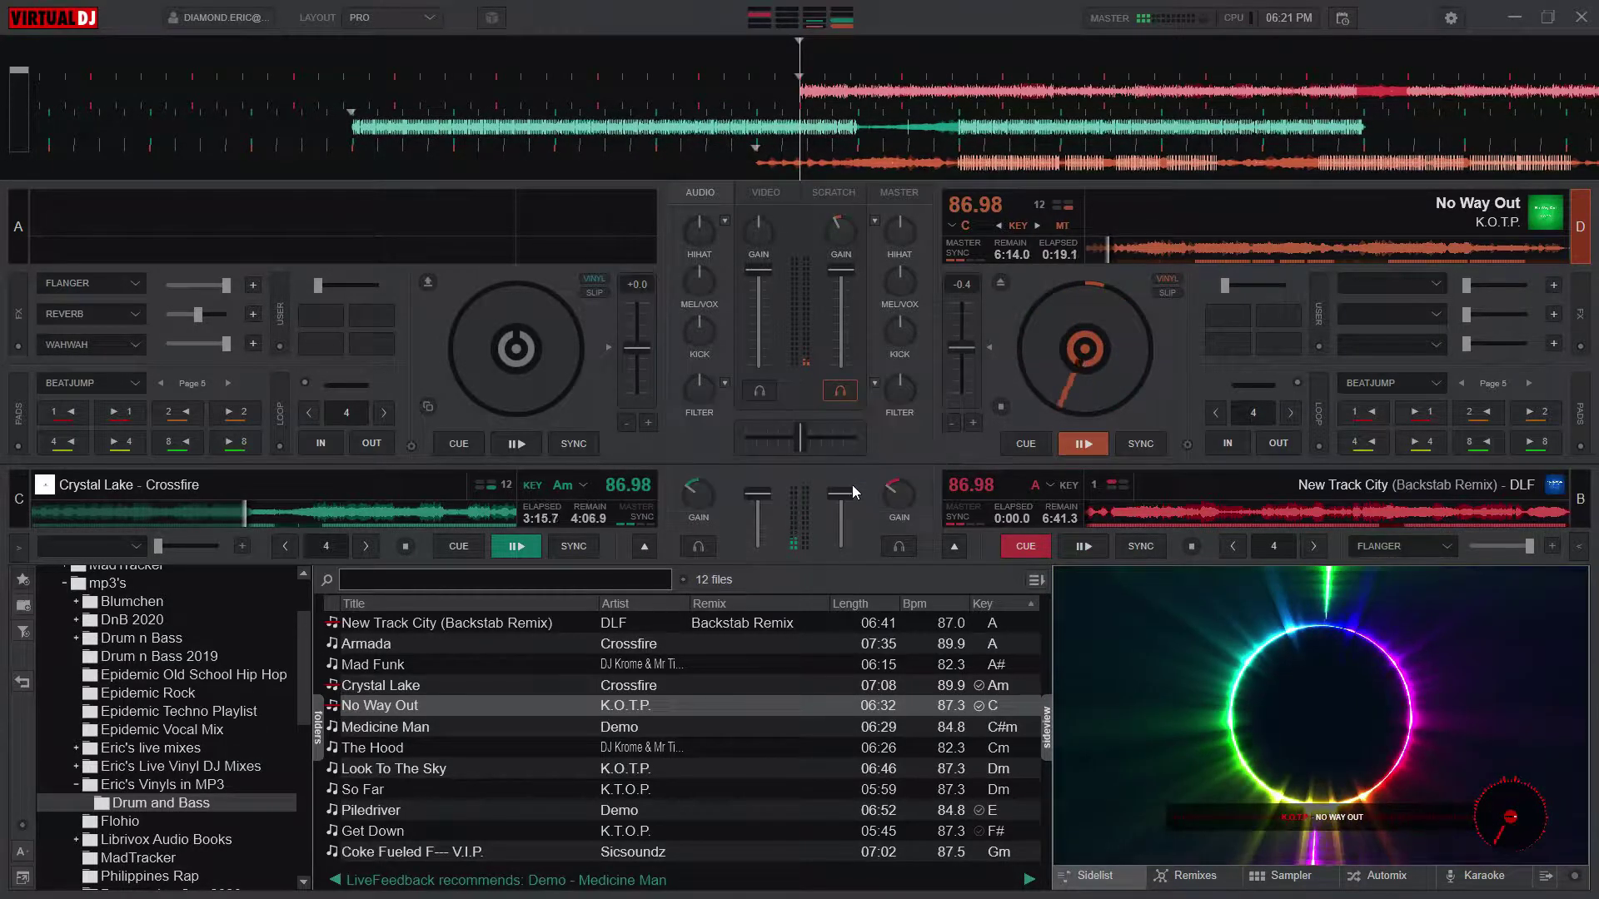
Step: Replace New Track City on deck B with Medicine Man by Demo and move it back with 8-beat jumps
click(957, 548)
click(998, 283)
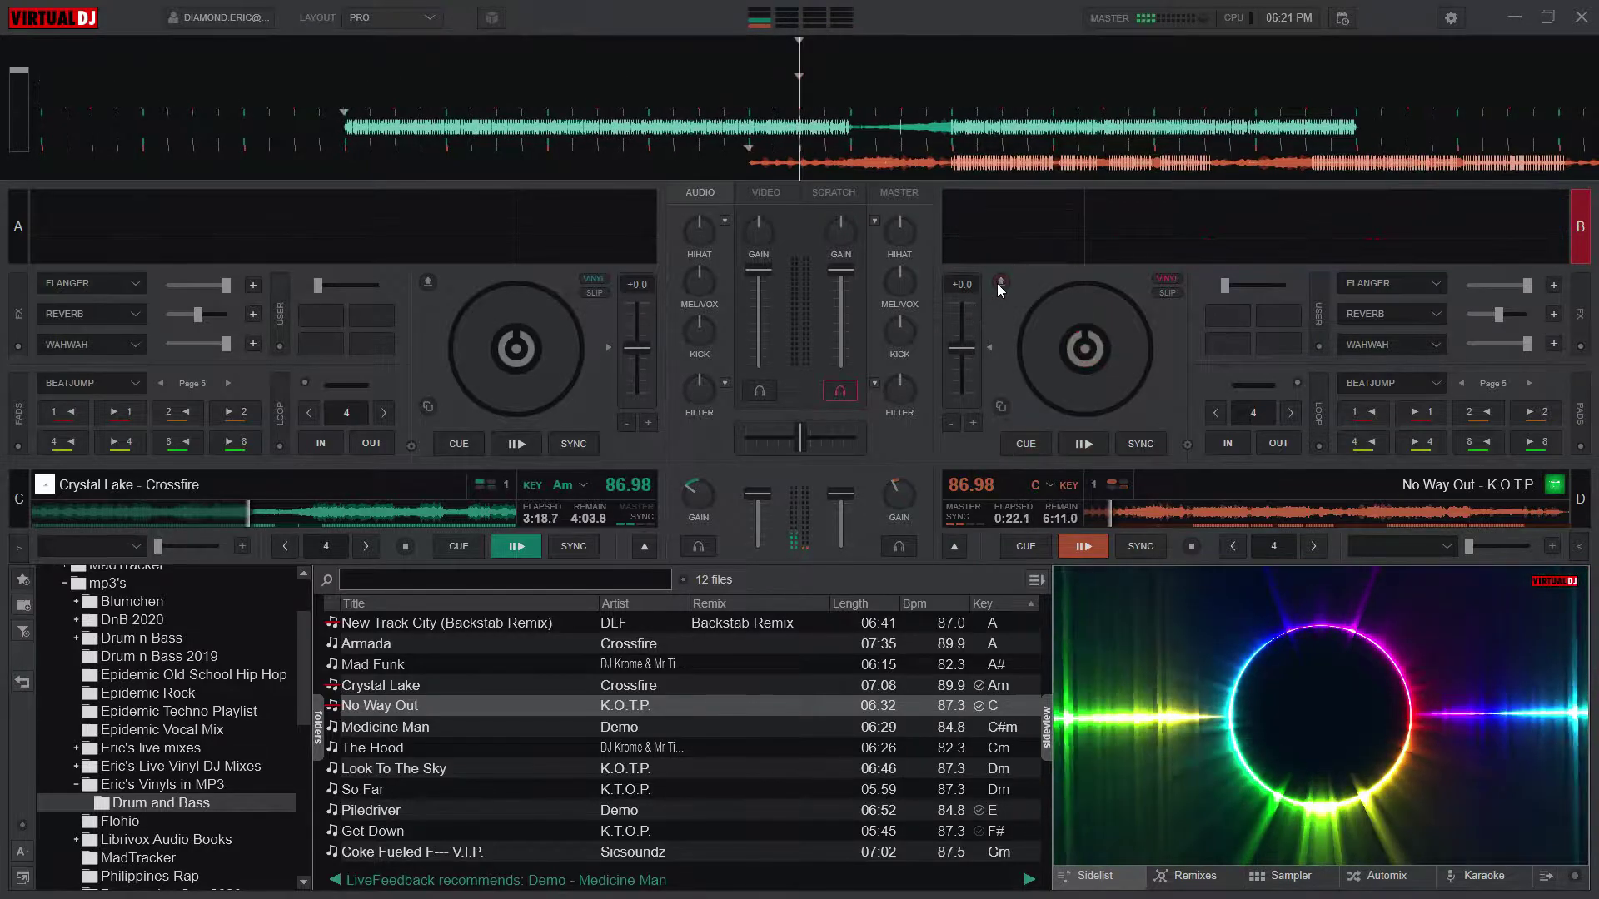
click(452, 727)
drag(452, 726, 1022, 233)
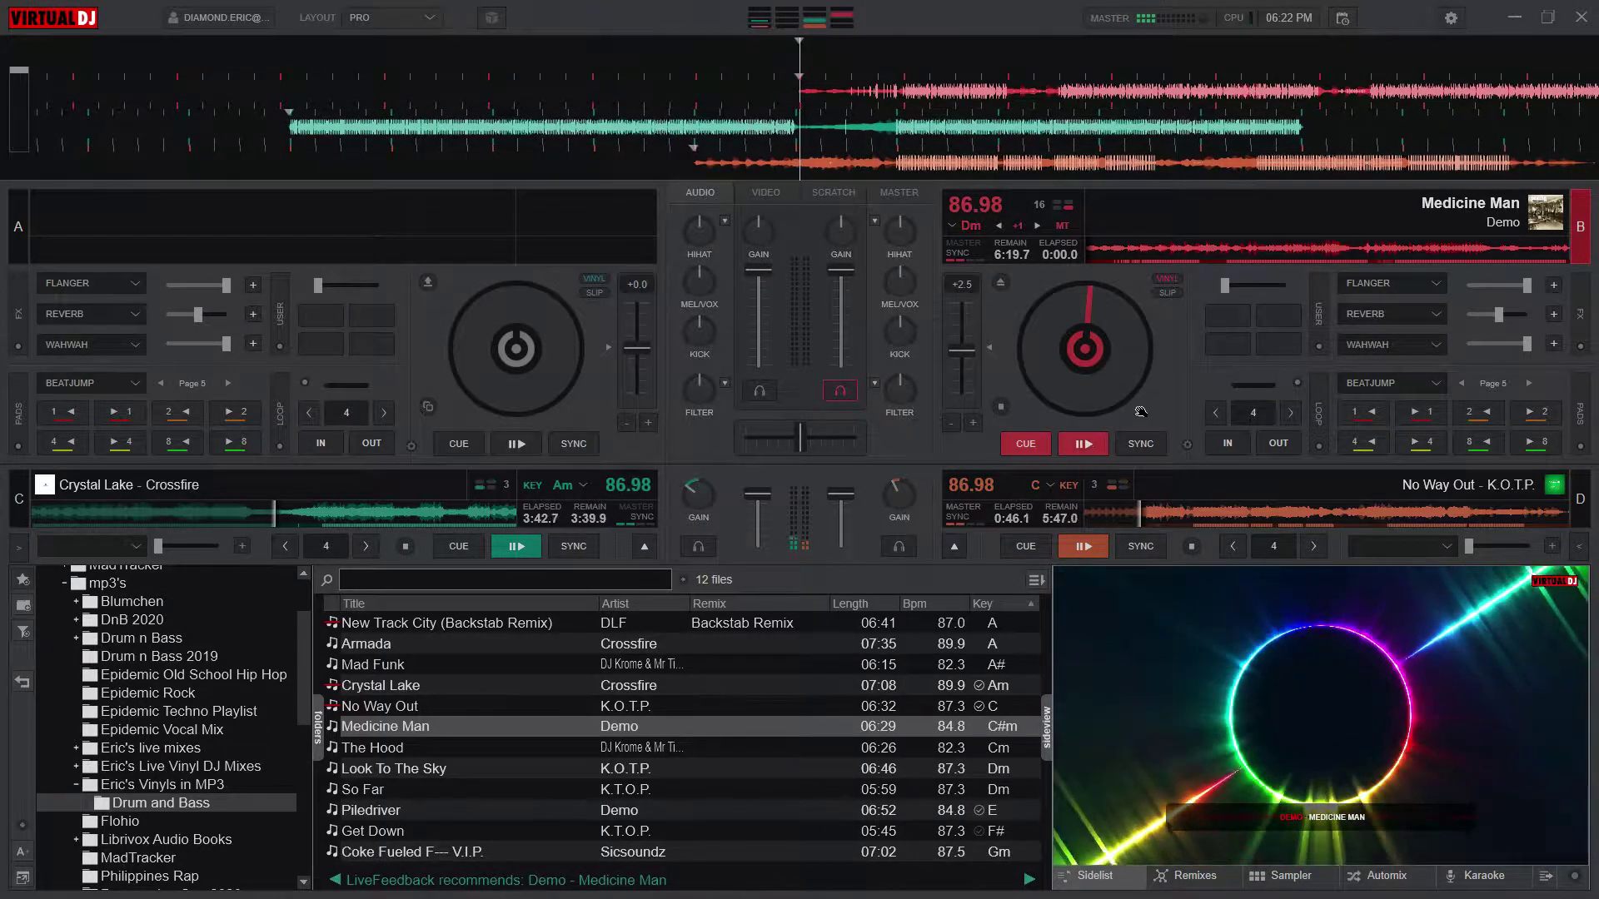
click(1481, 442)
click(1481, 441)
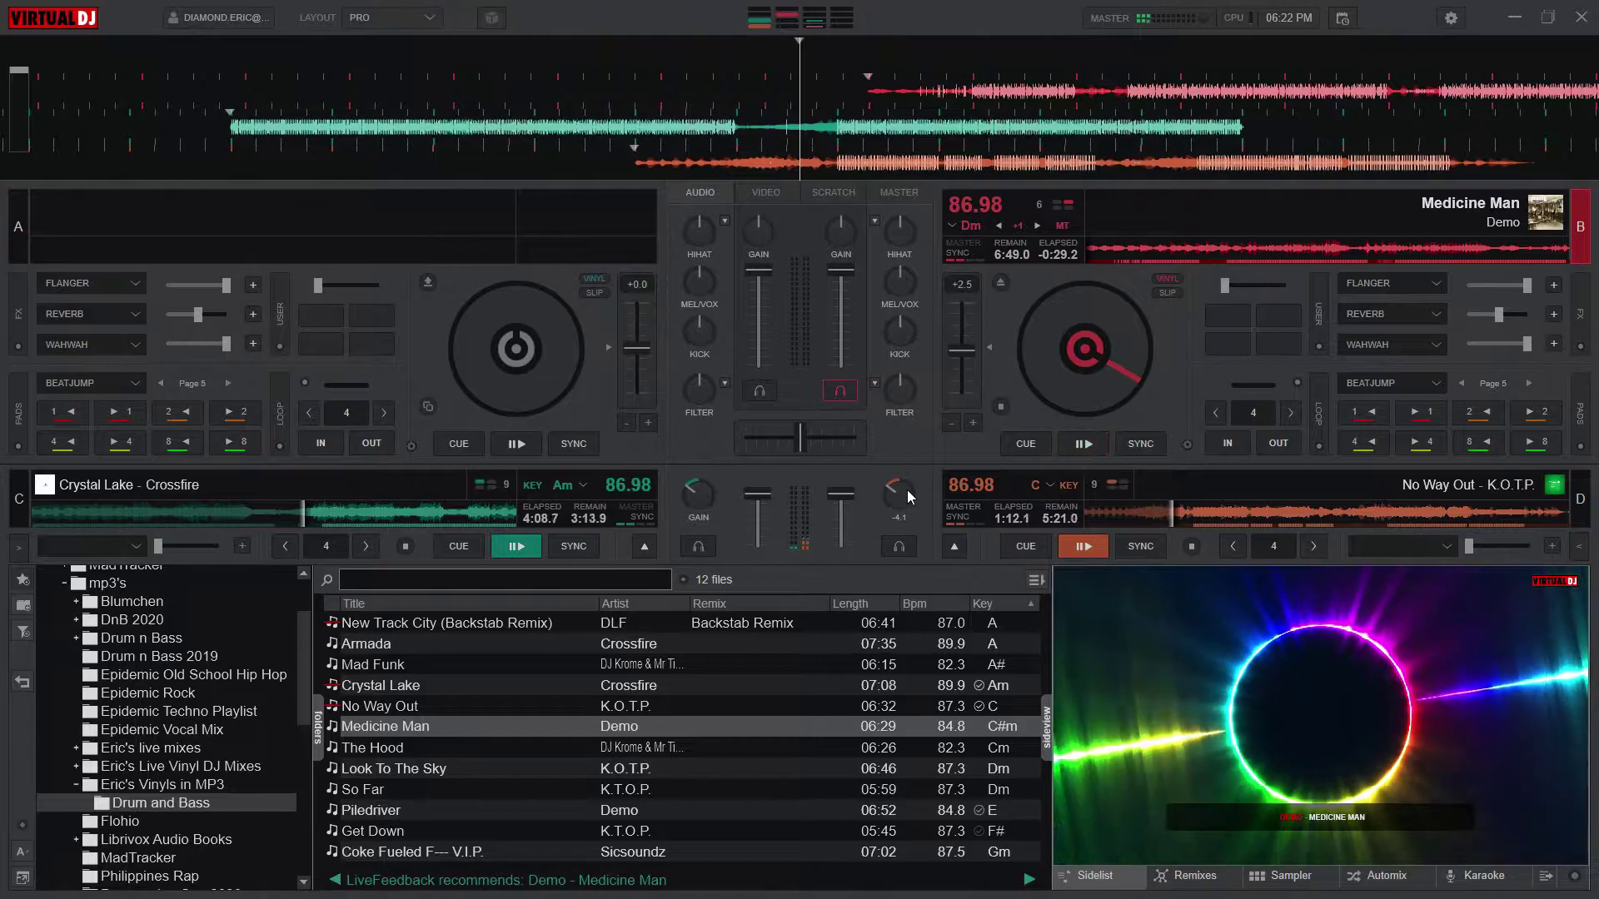
Step: Ride deck D's gain down and back up to balance No Way Out against Crystal Lake
scroll(706, 491, down, 2)
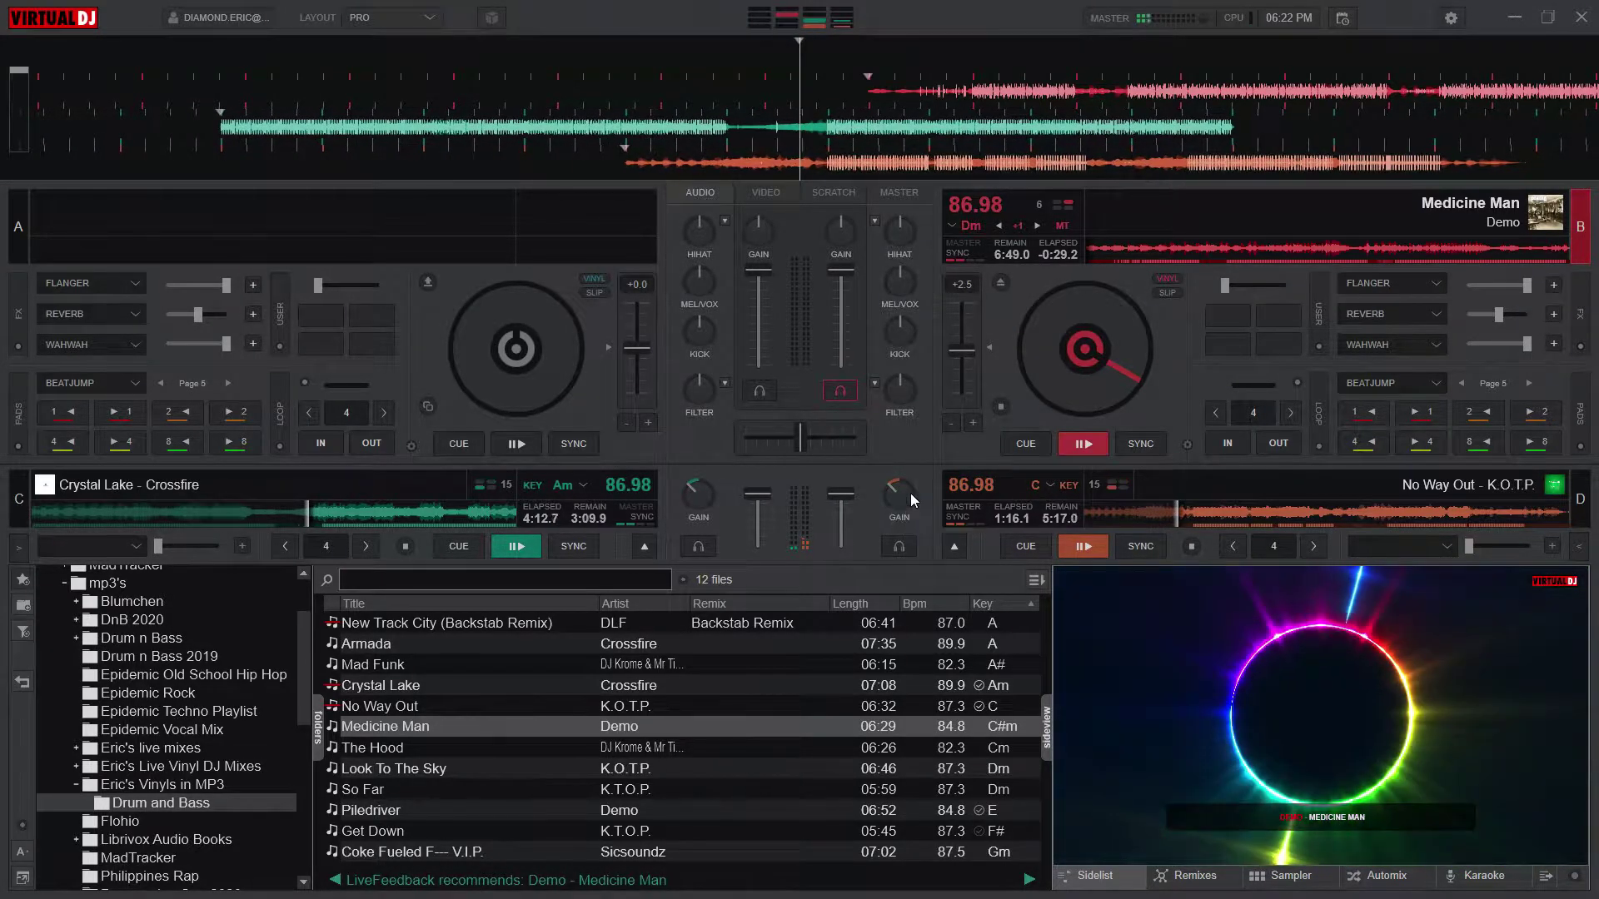
scroll(701, 493, up, 1)
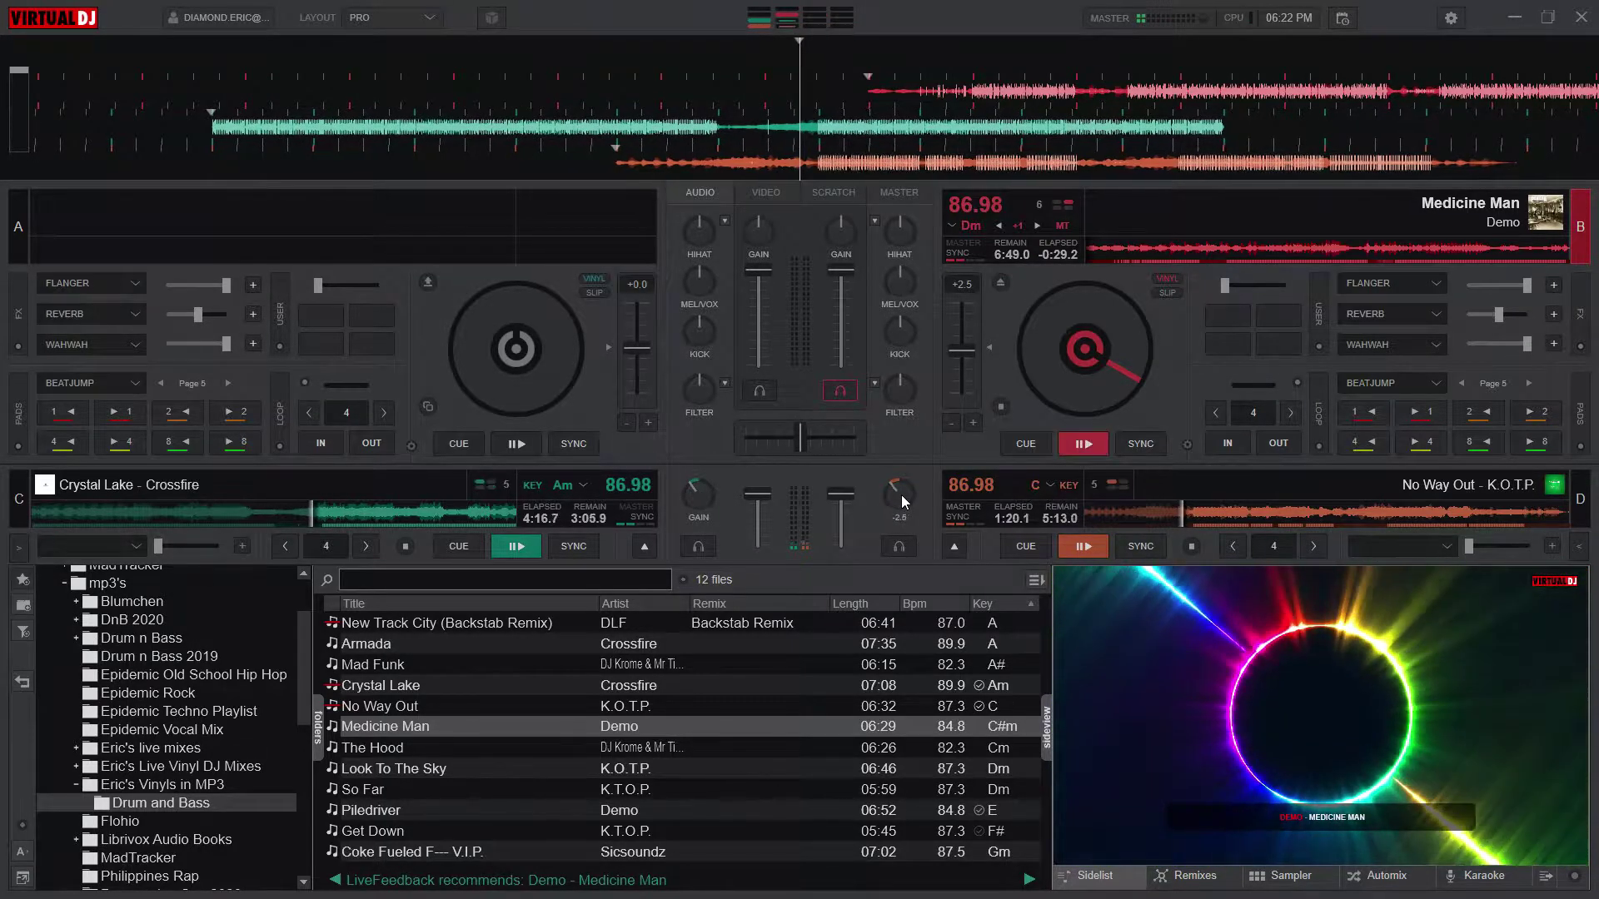
mouse_move(697, 493)
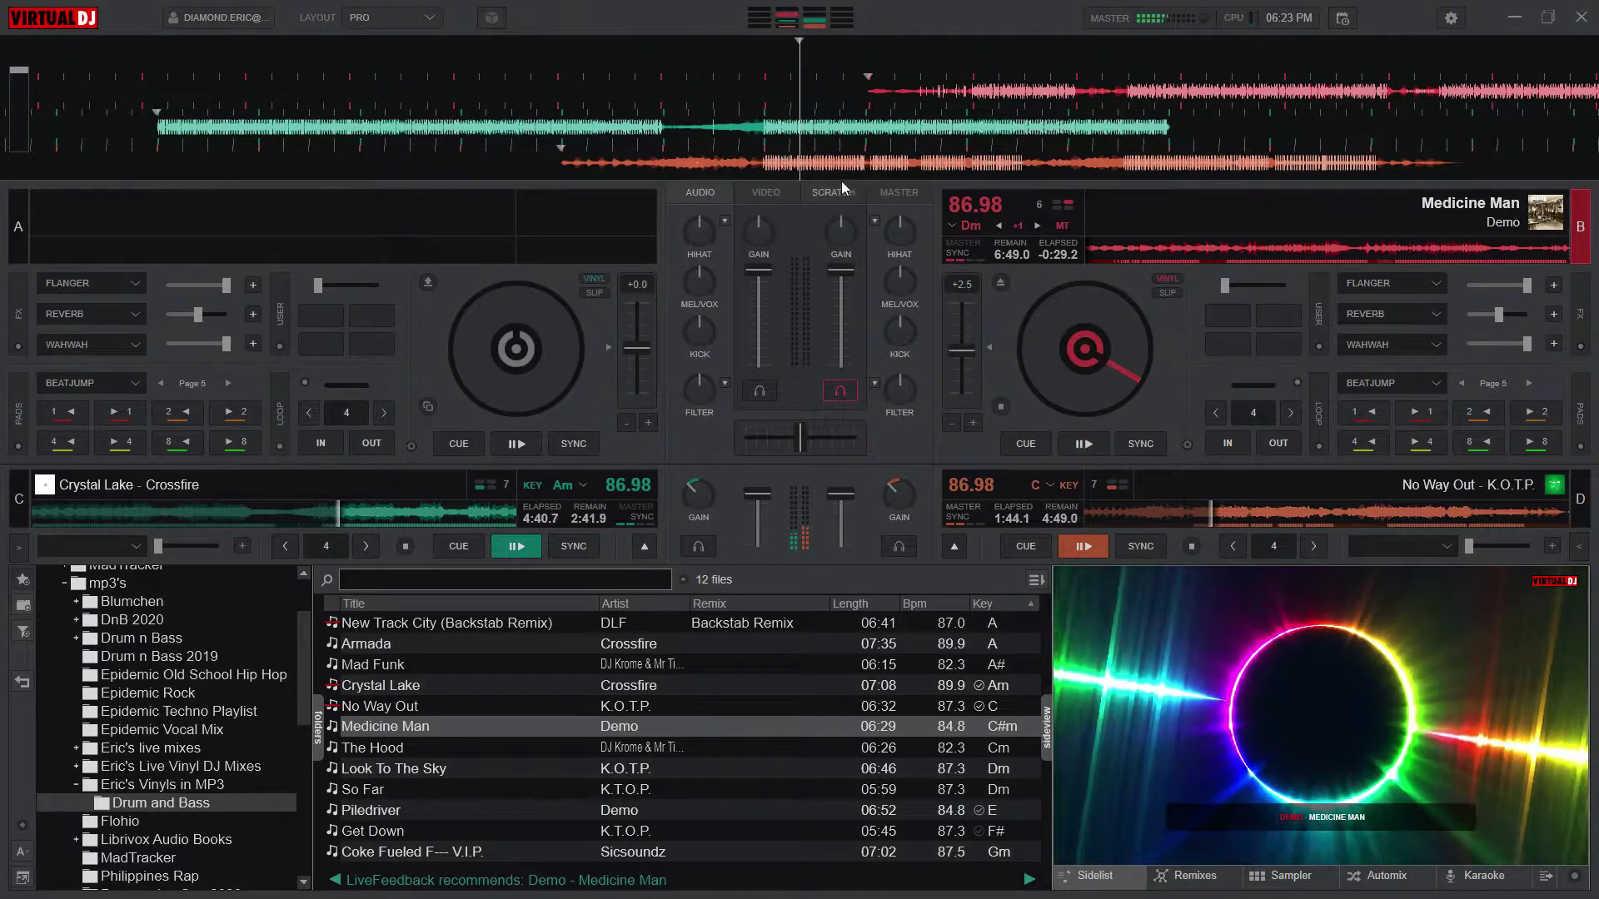
Step: Adjust Medicine Man's start point on deck B with 1-beat jumps and start it in time with the playing tracks
click(1075, 438)
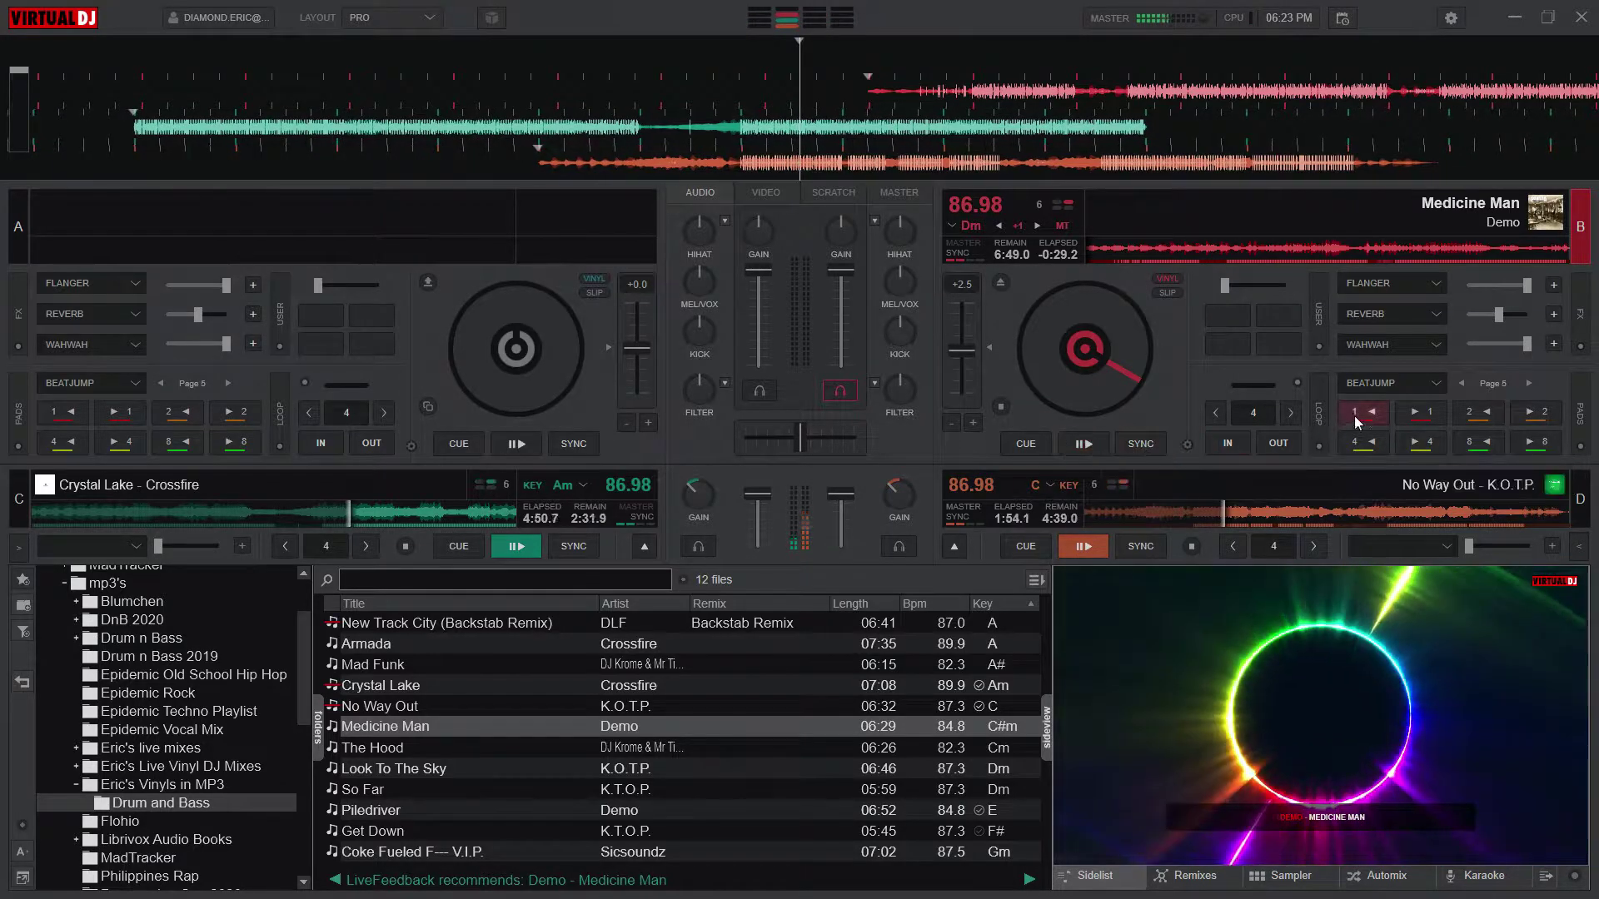
click(1408, 414)
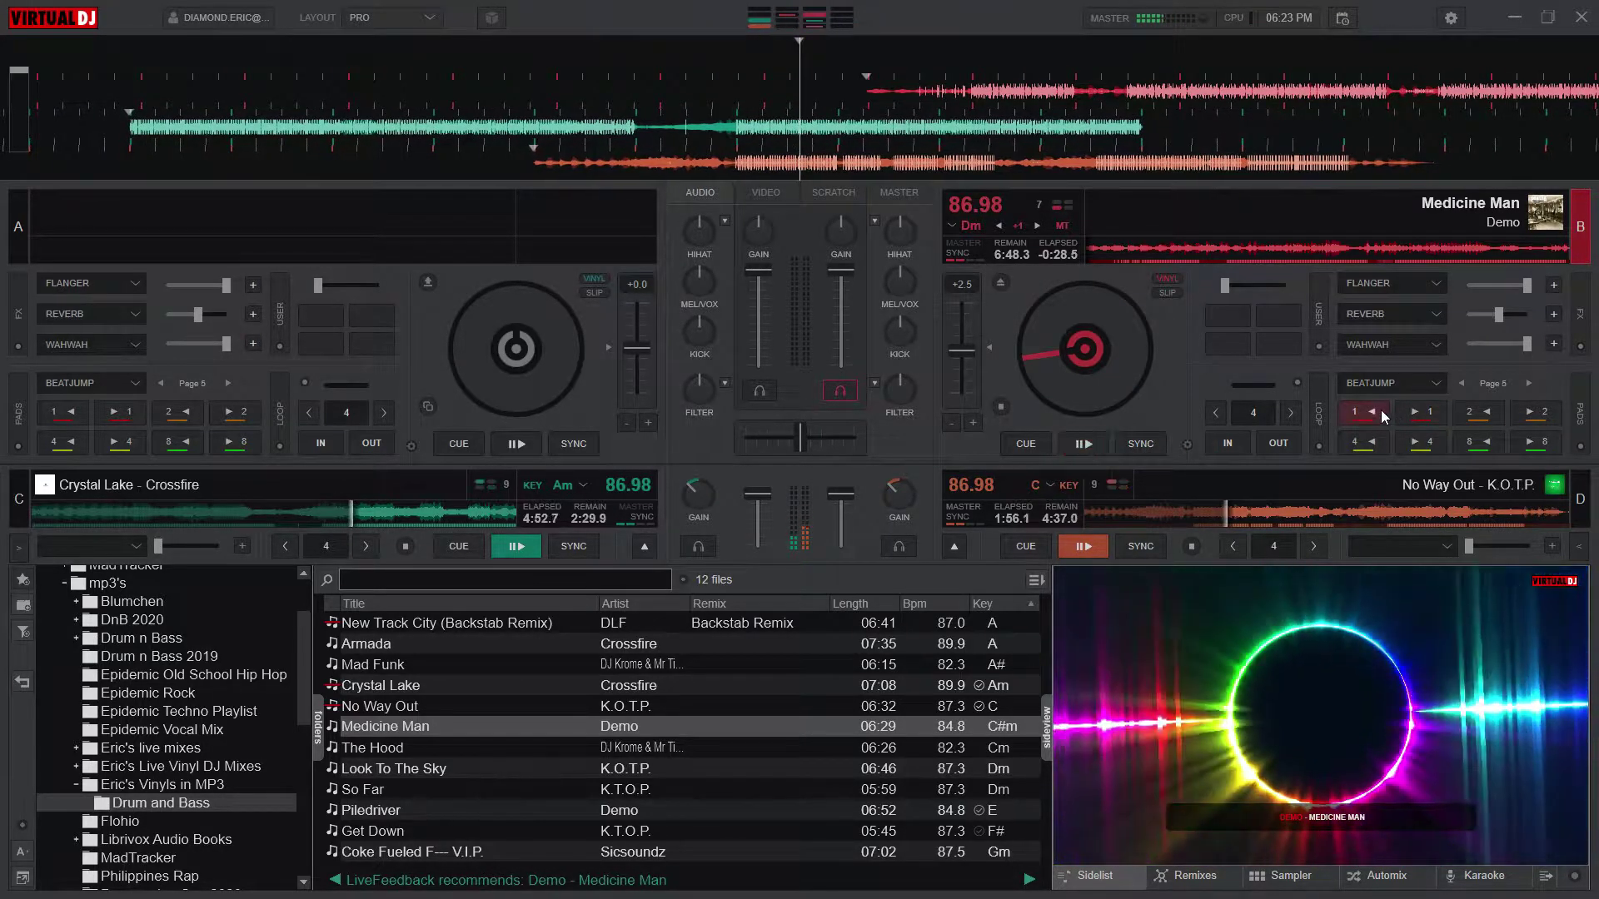
click(1375, 414)
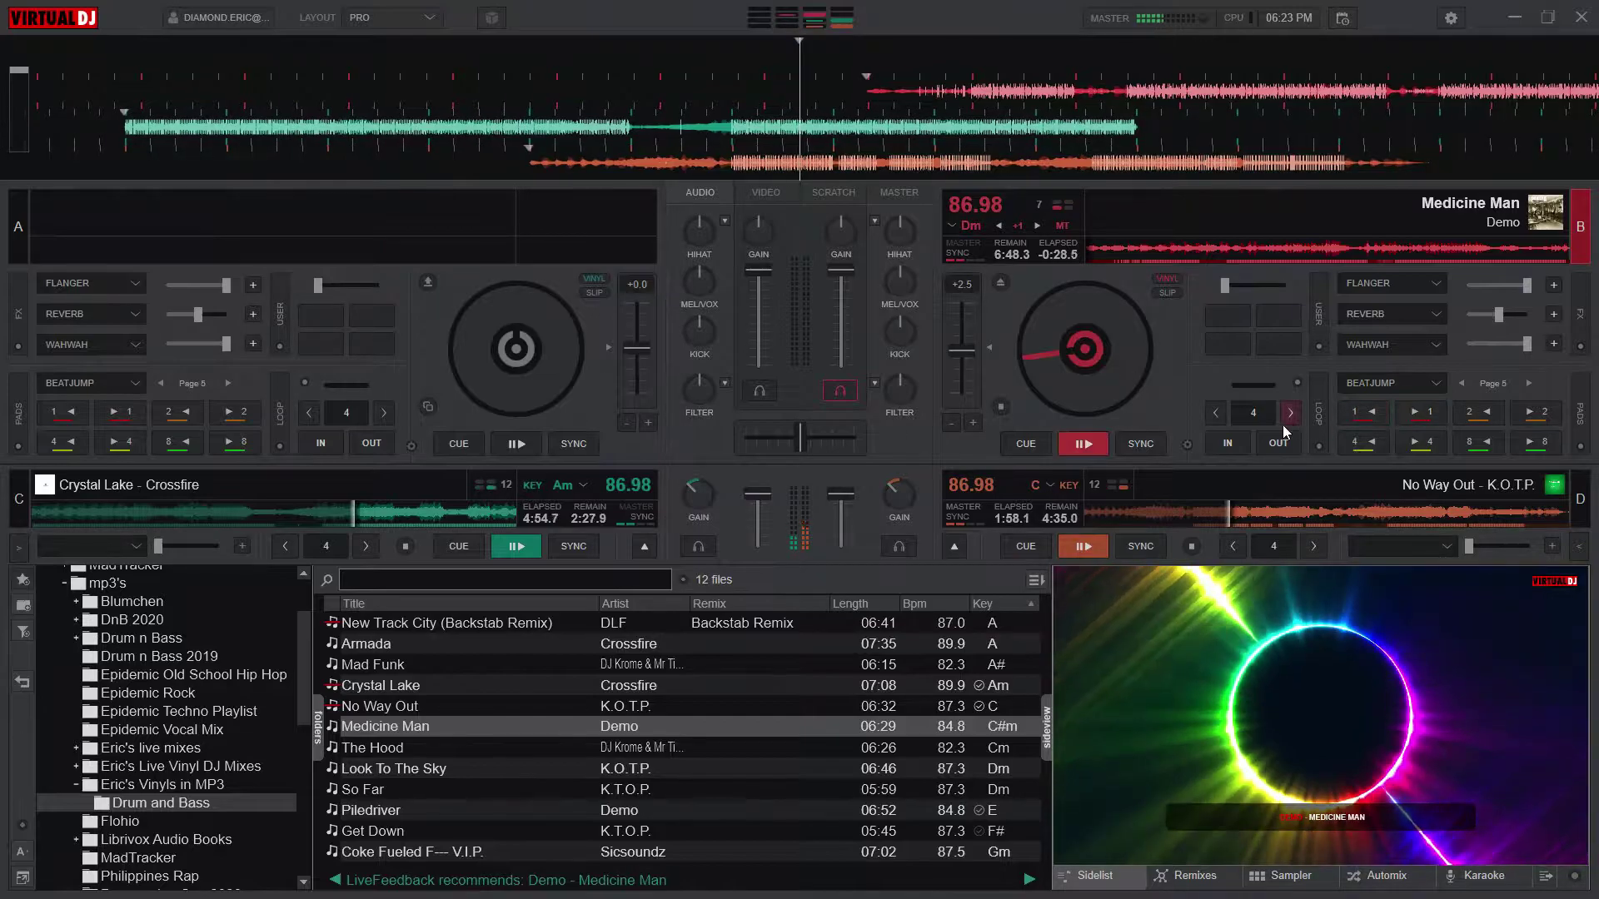
click(1093, 446)
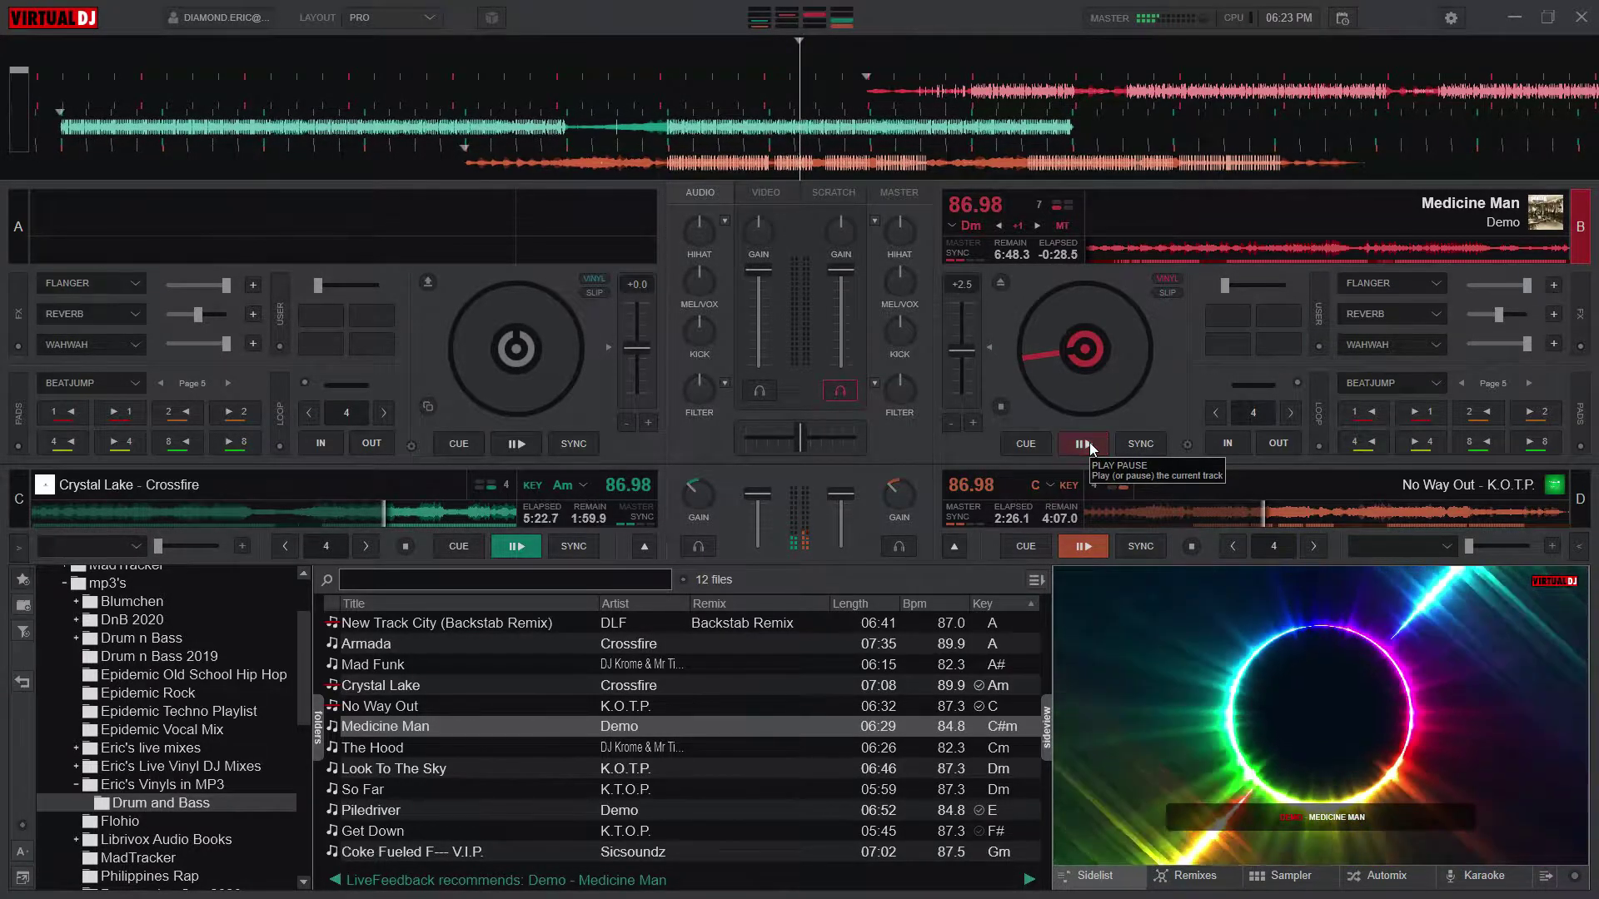
click(1101, 448)
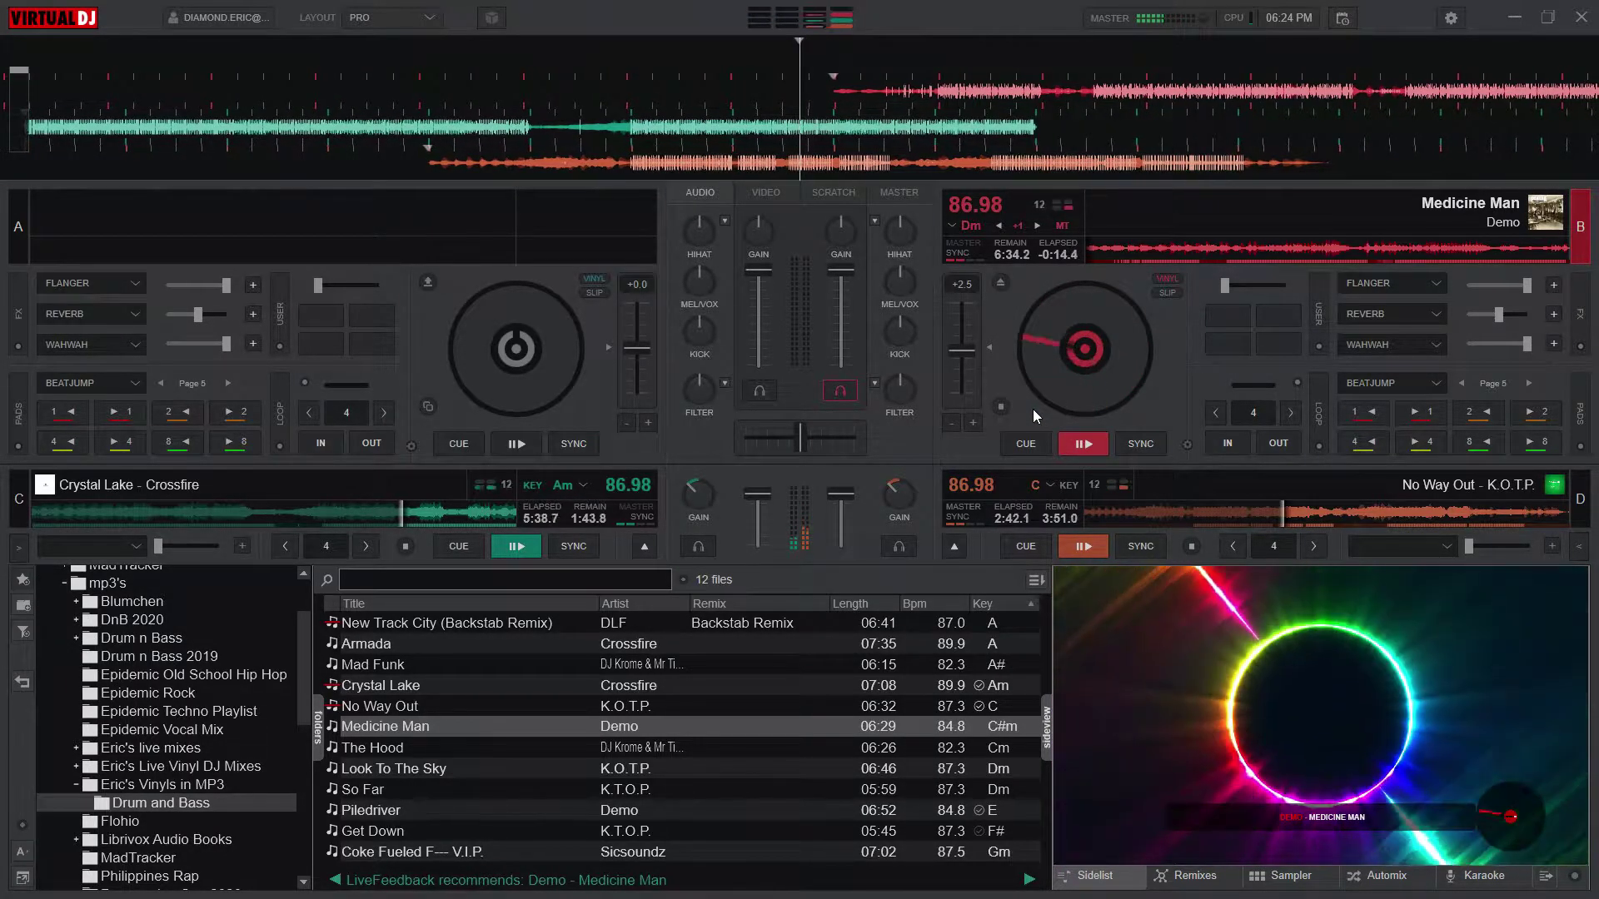
mouse_move(906, 492)
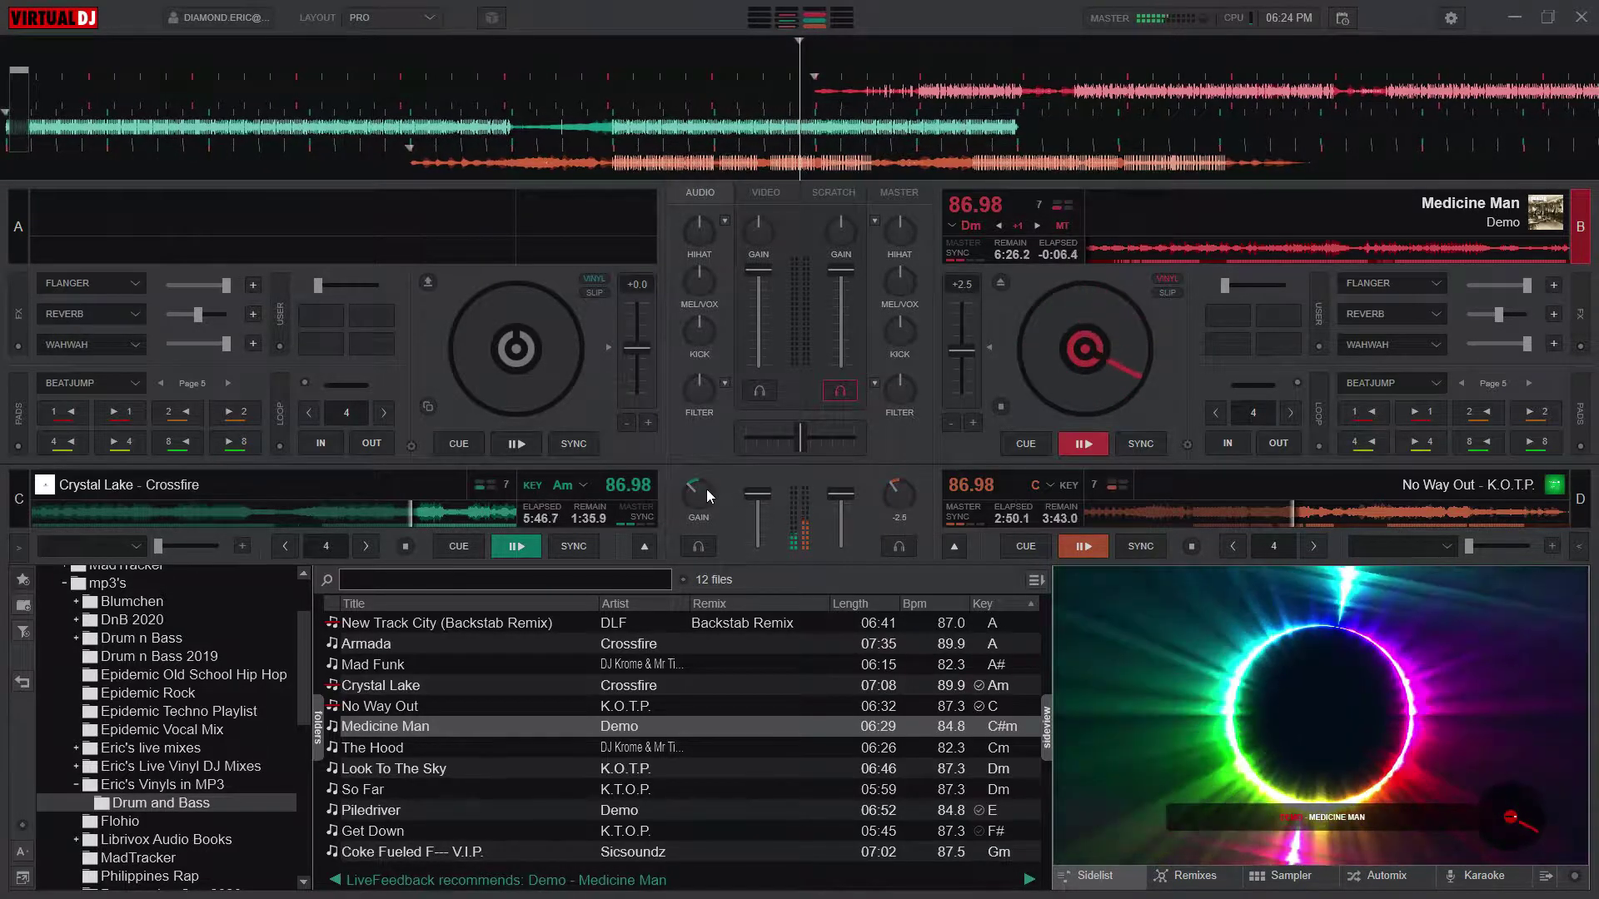
mouse_move(706, 492)
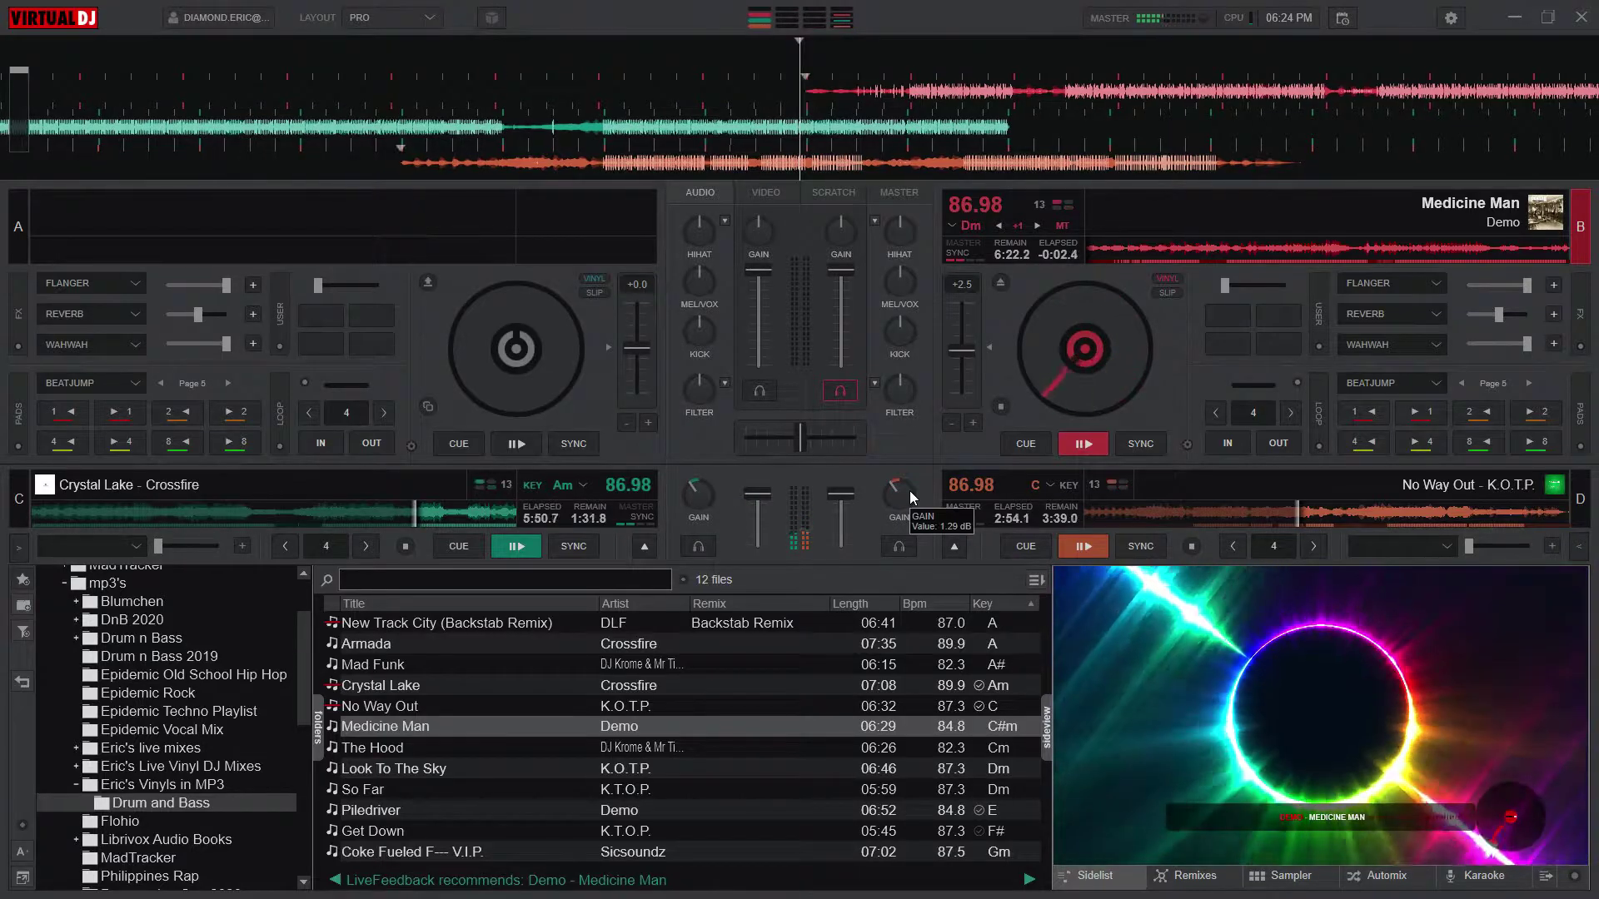
mouse_move(902, 228)
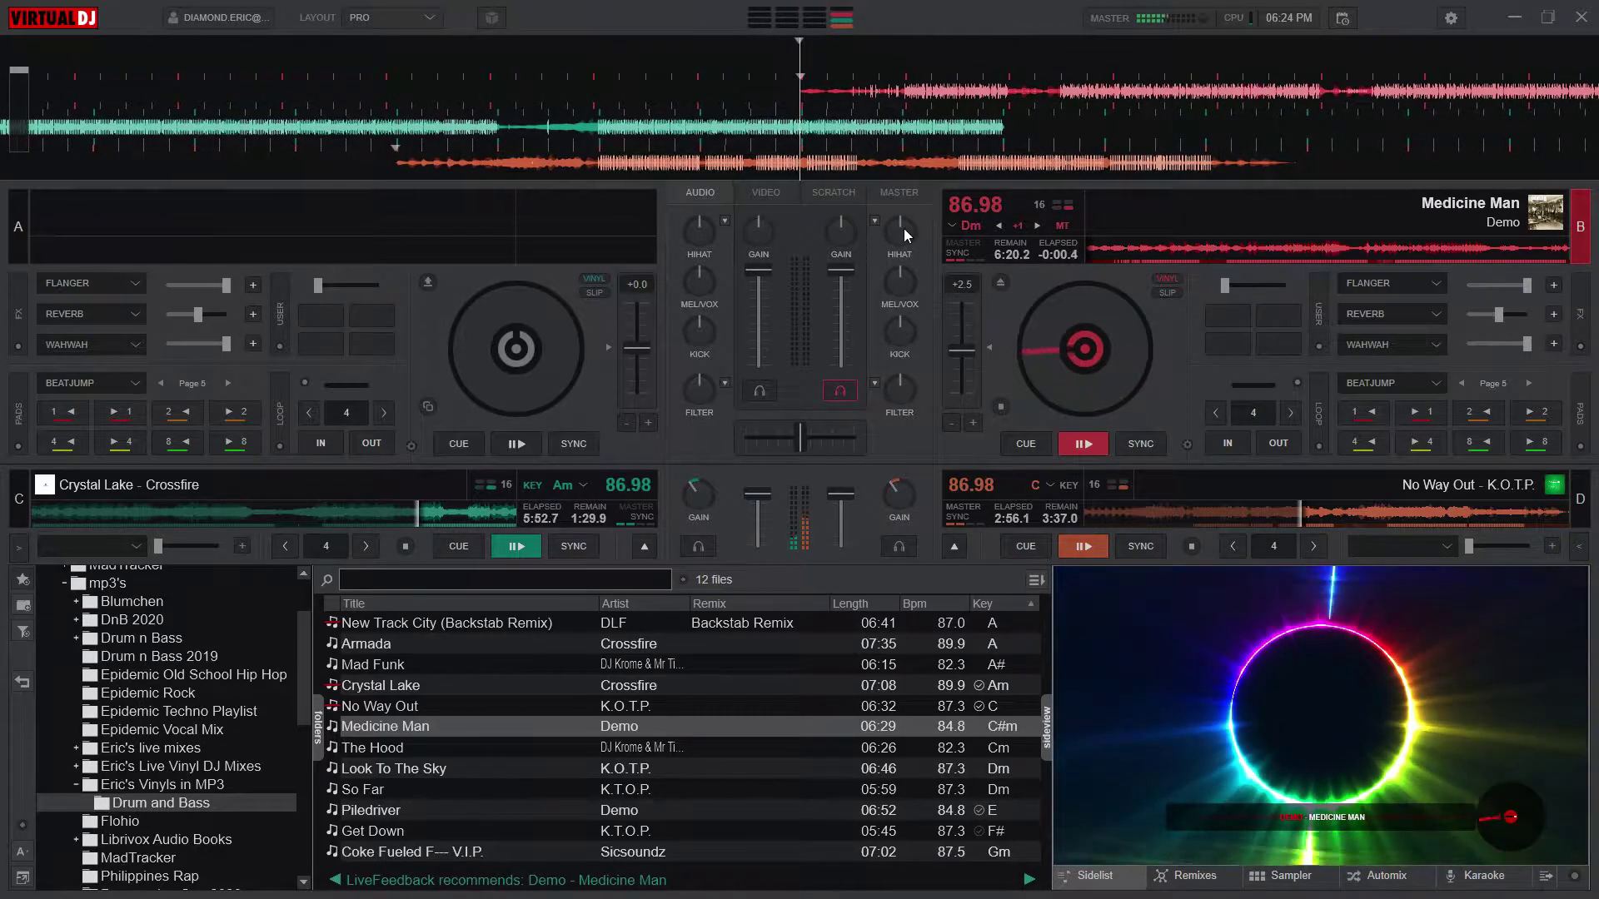
scroll(903, 228, down, 4)
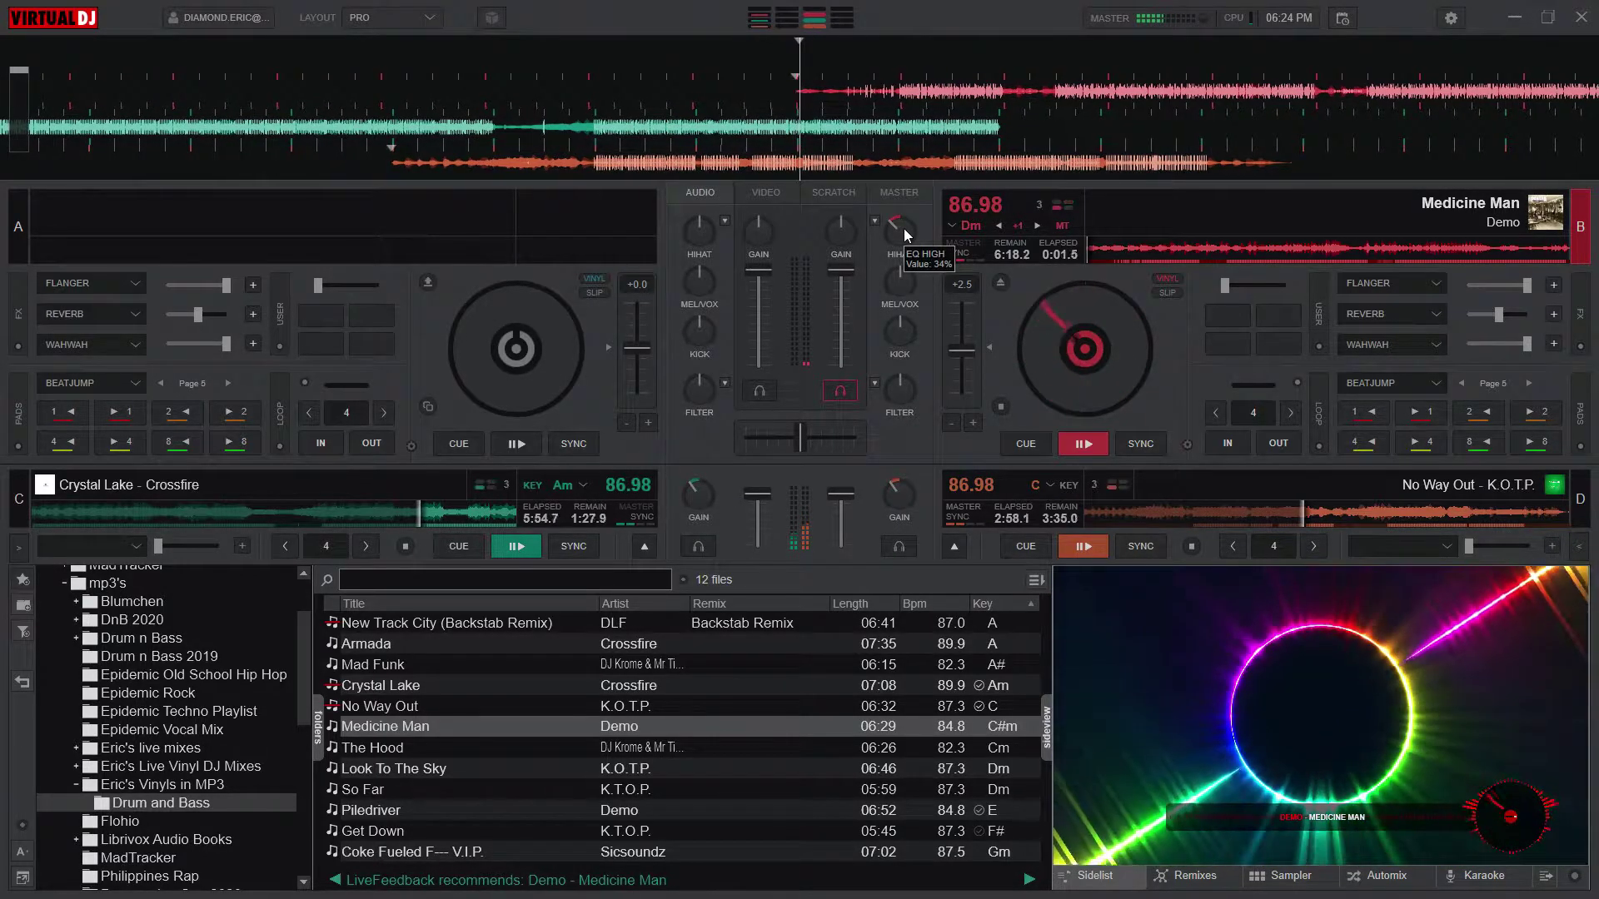
scroll(904, 233, up, 8)
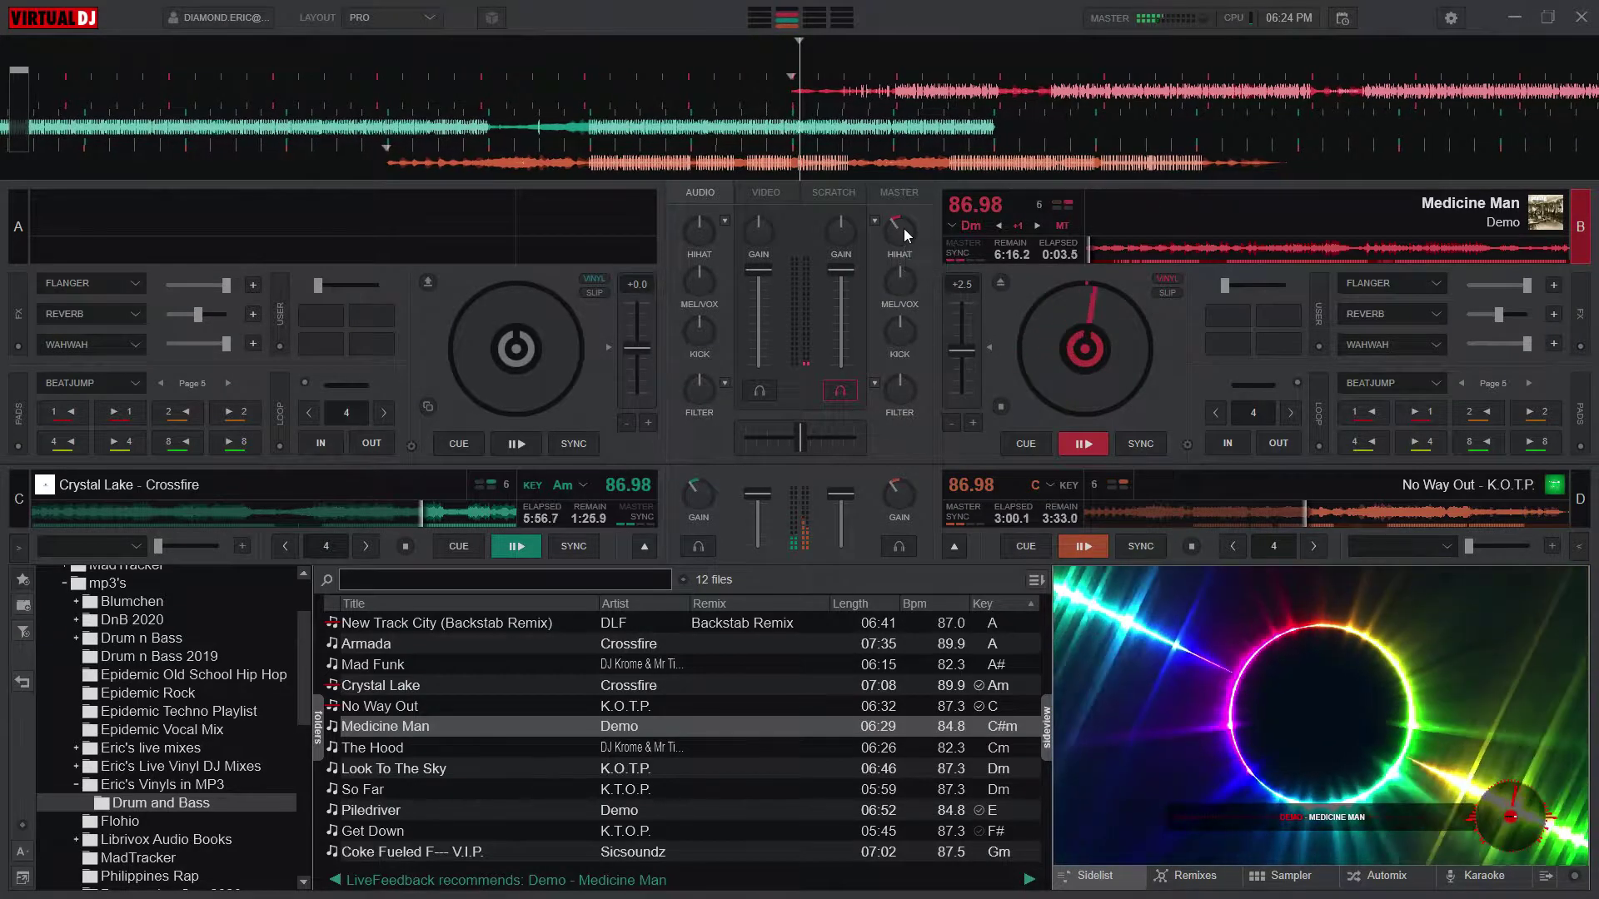
scroll(842, 234, up, 5)
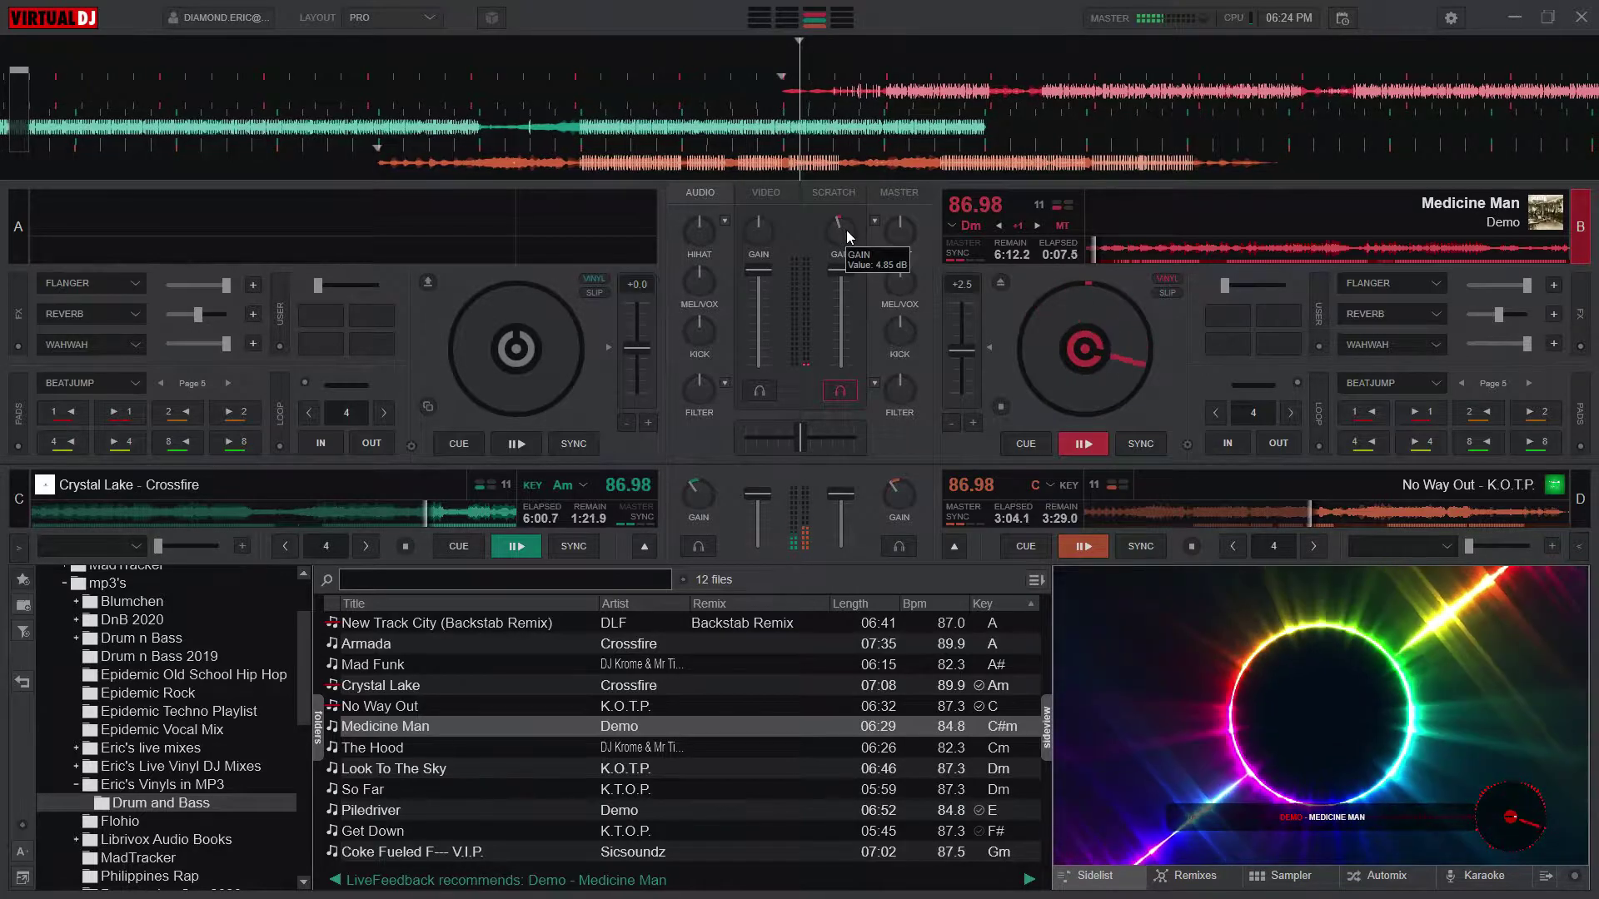
Step: Turn down the gains of decks B and D to blend Medicine Man with No Way Out
scroll(847, 231, down, 3)
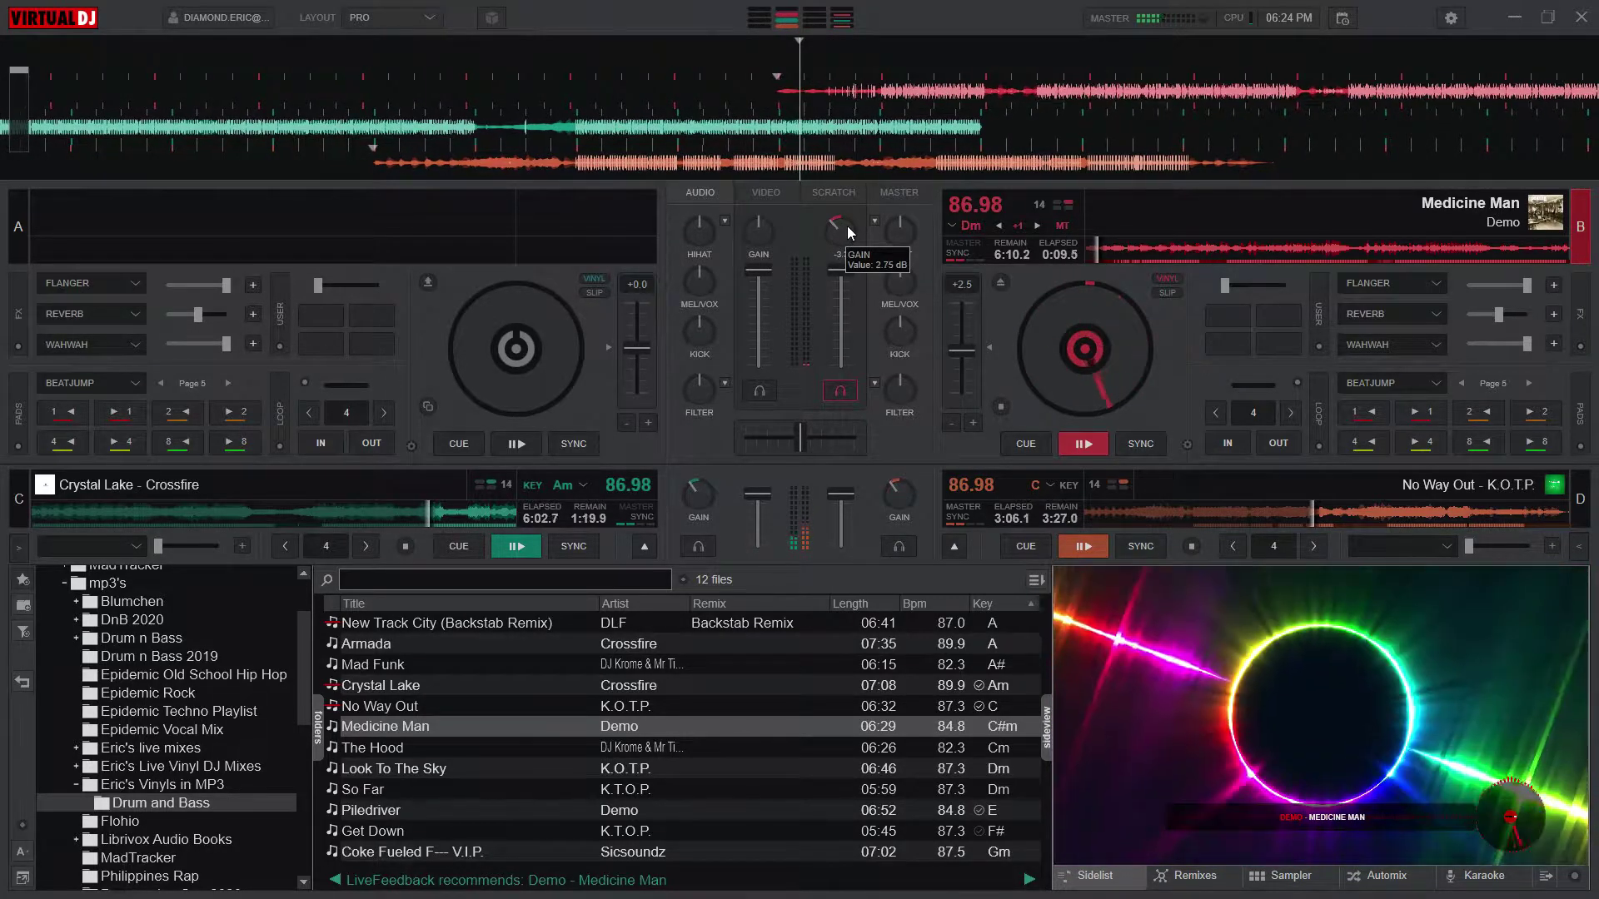
scroll(848, 232, down, 2)
scroll(899, 488, down, 3)
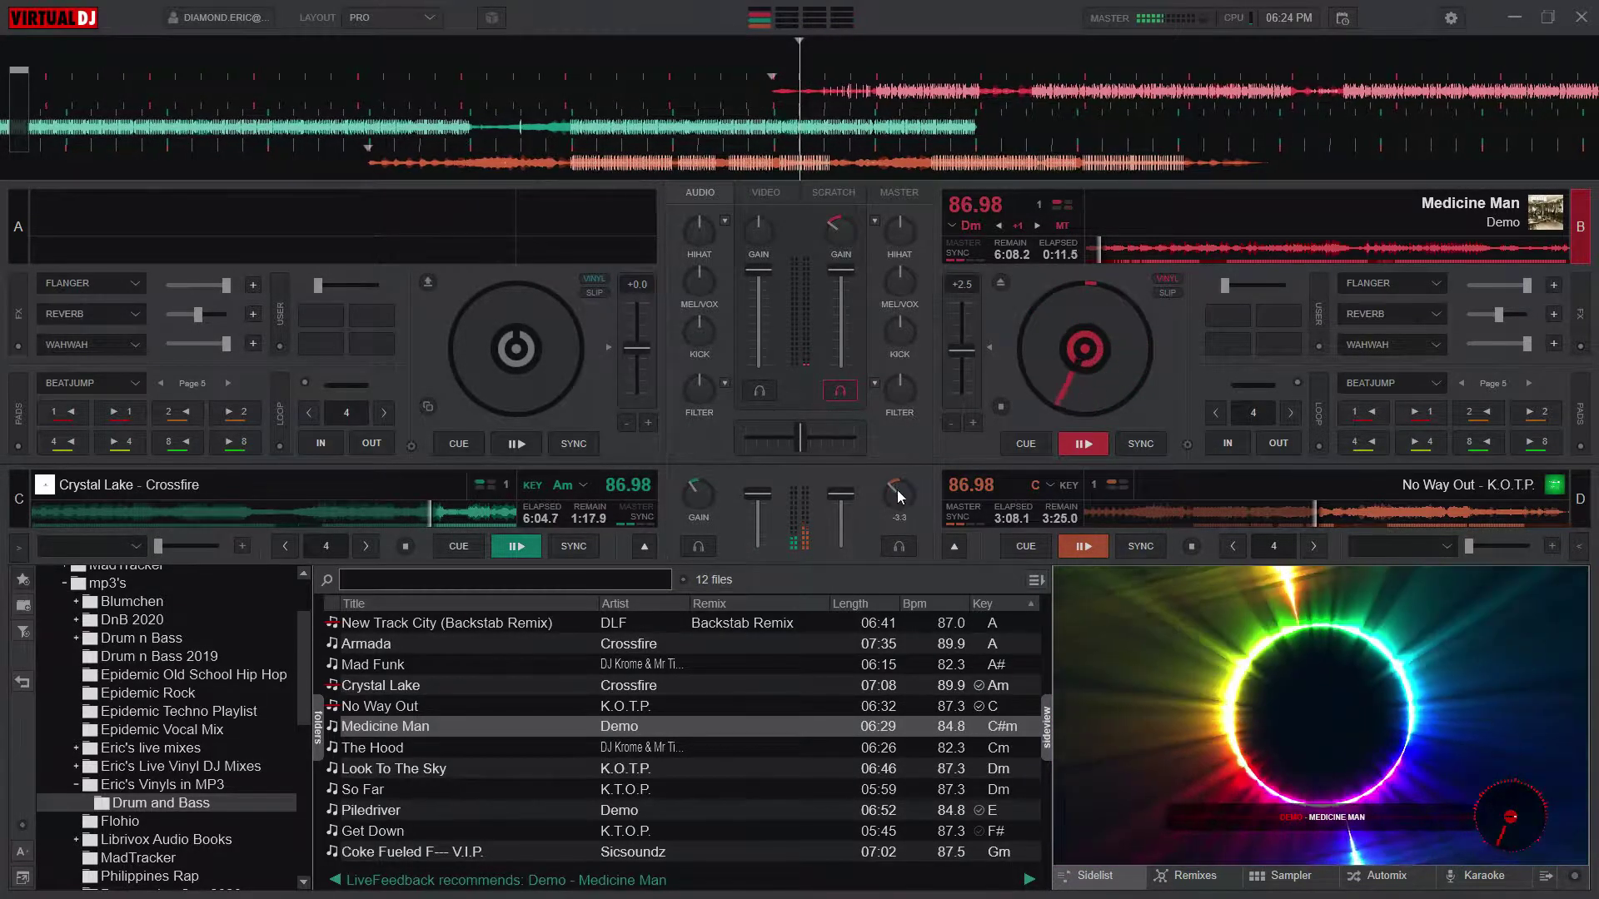
scroll(702, 492, down, 3)
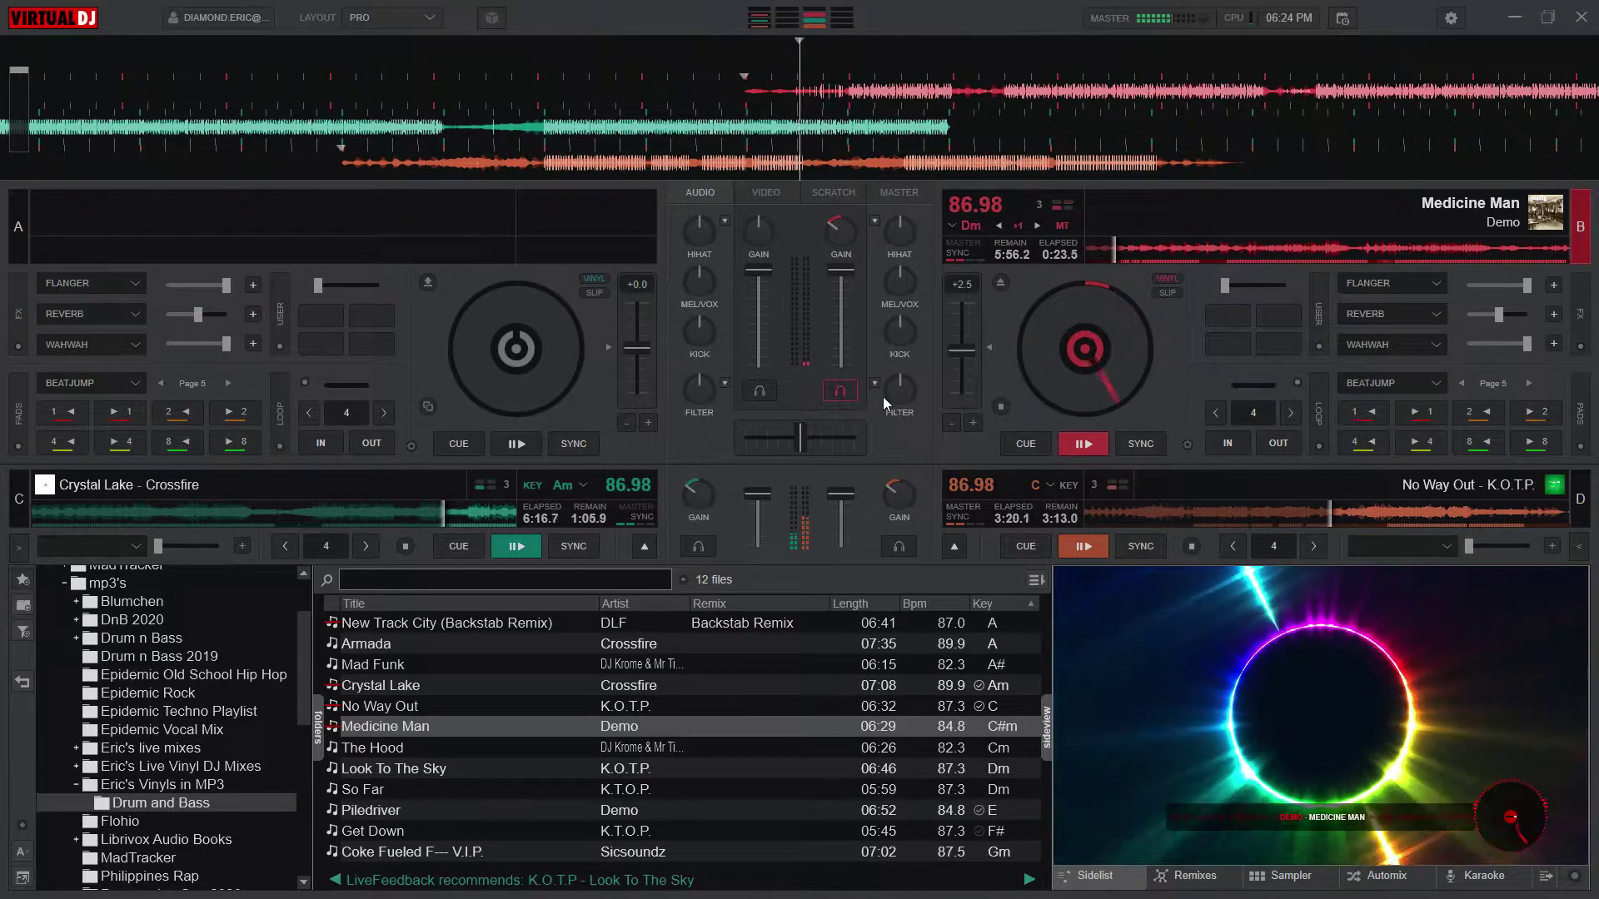
Step: Load Look To The Sky by K.O.T.P. onto deck A and move it back to about 30 seconds before its start with 8-beat jumps
mouse_move(841, 229)
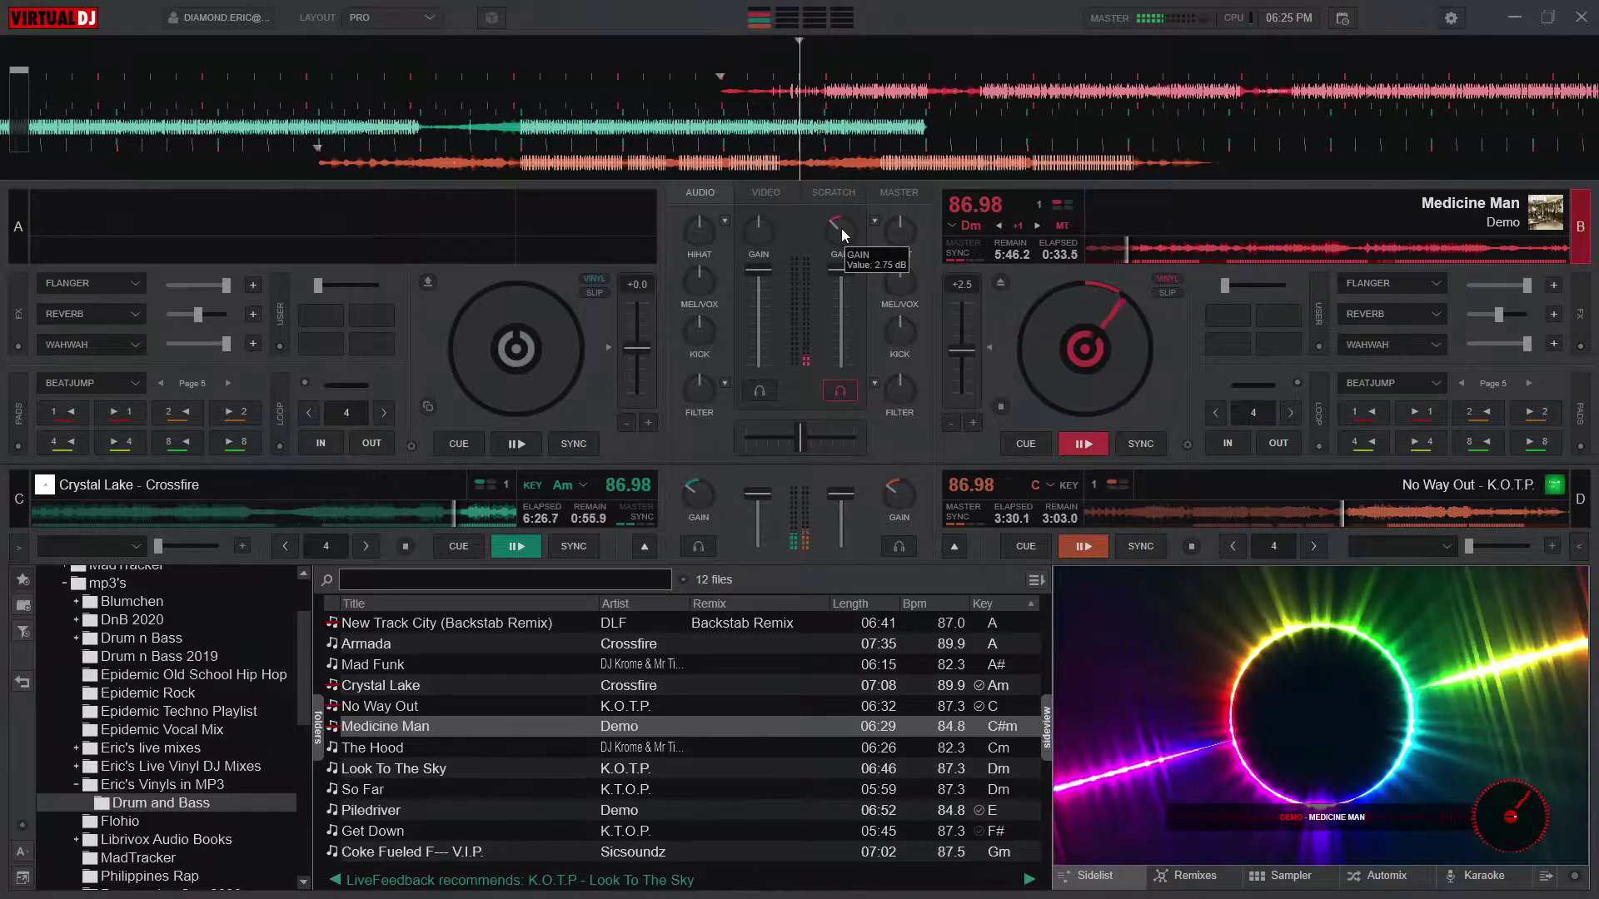
mouse_move(468, 744)
mouse_down()
mouse_move(430, 605)
mouse_move(467, 759)
mouse_up()
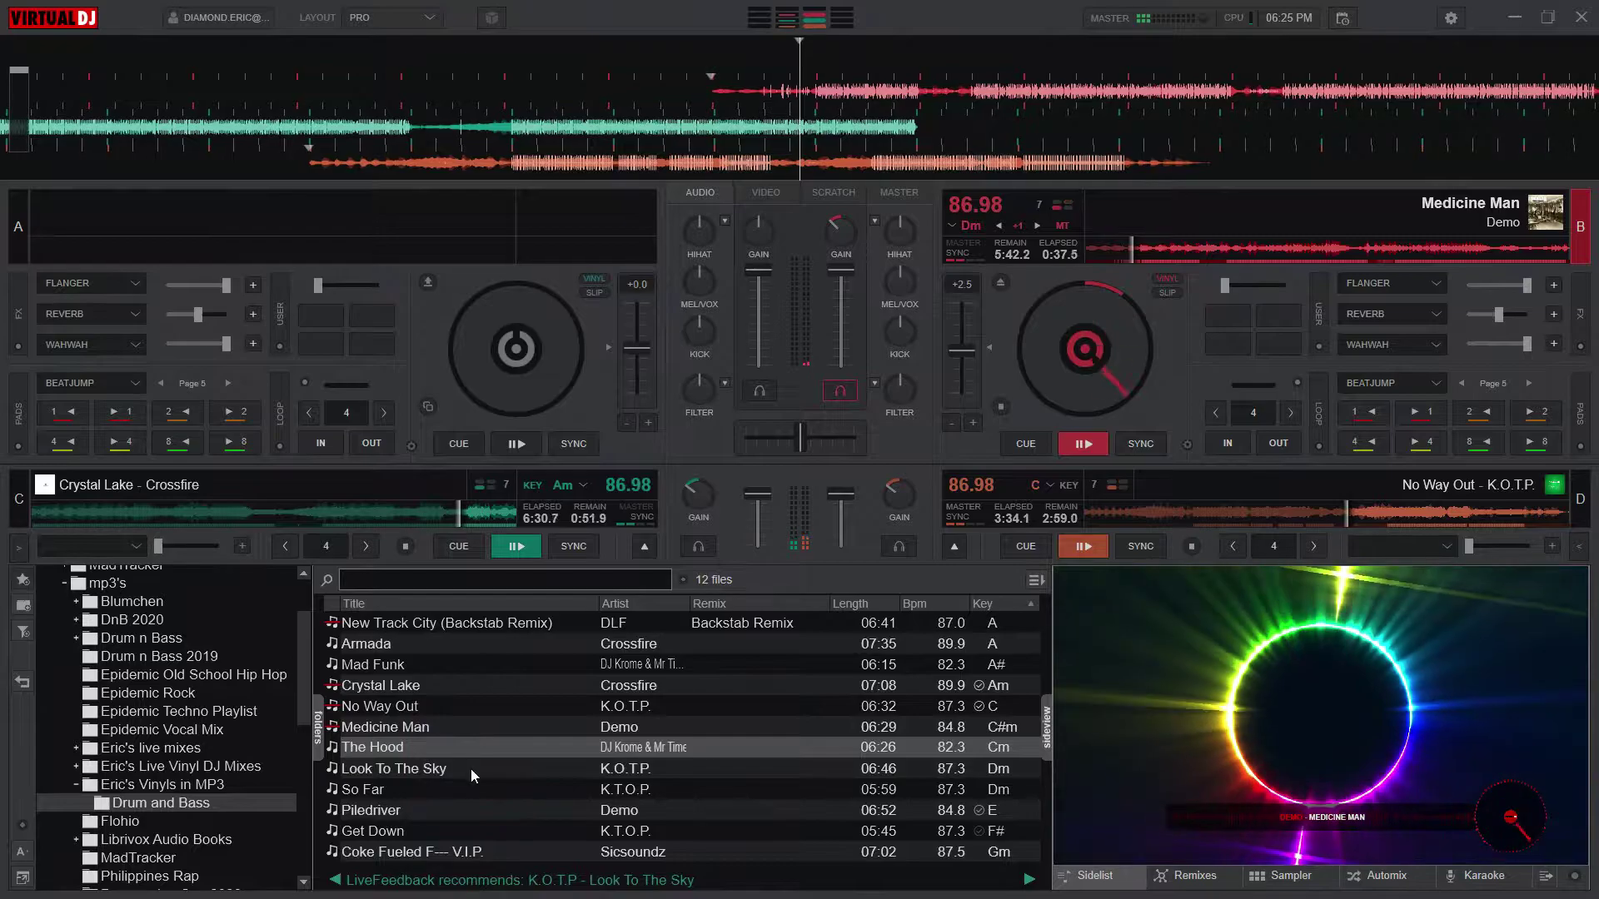
click(471, 767)
drag(447, 662, 502, 237)
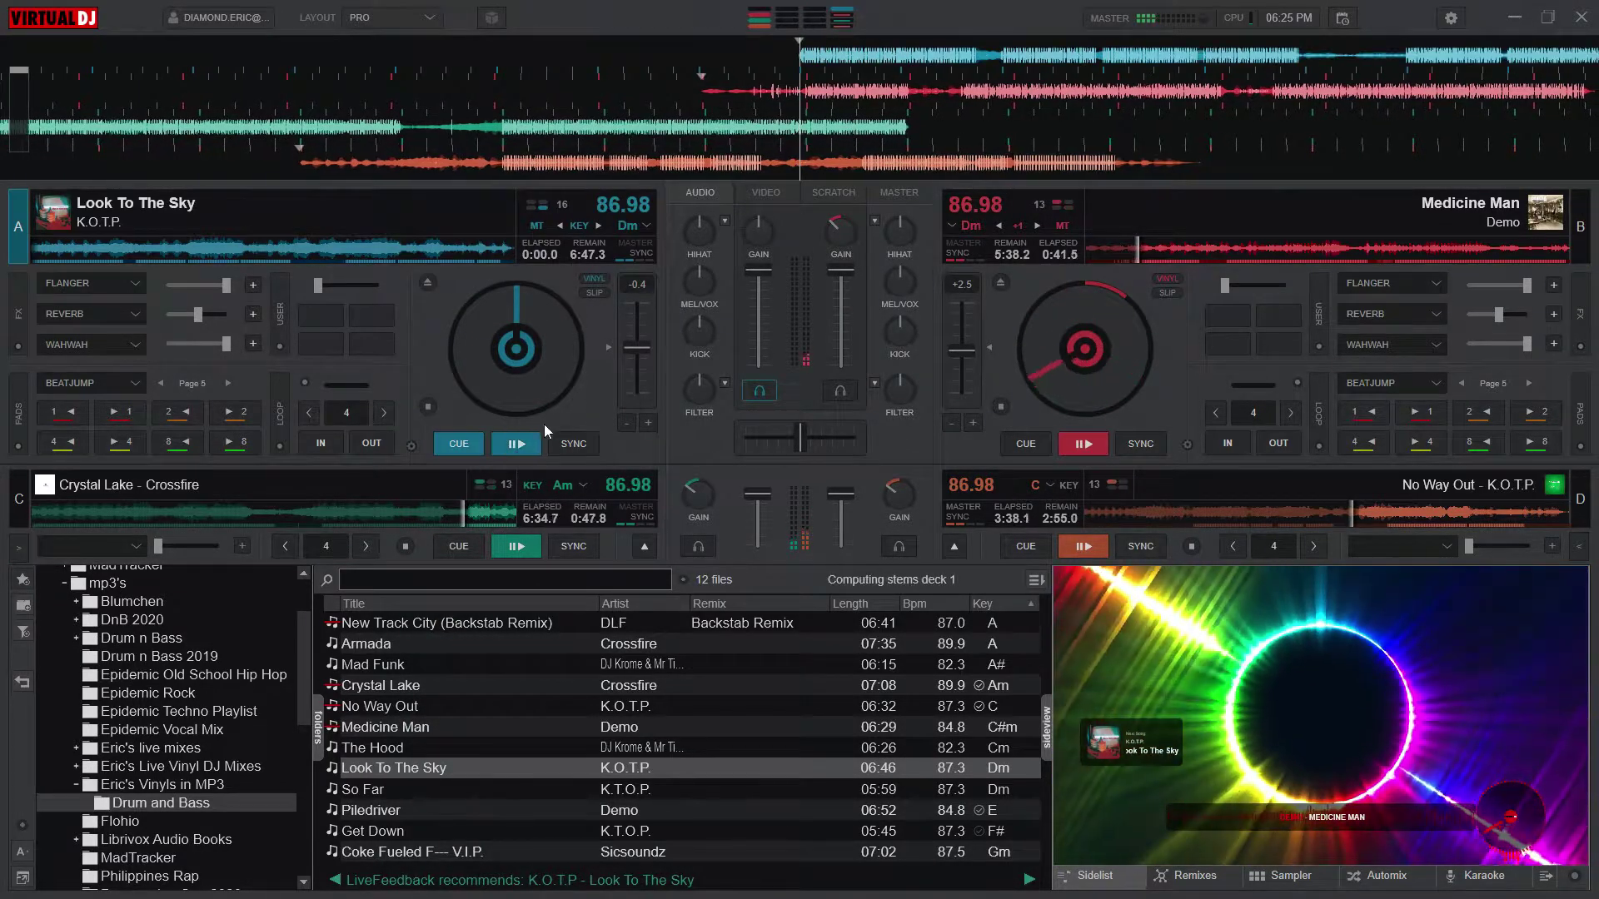
click(178, 442)
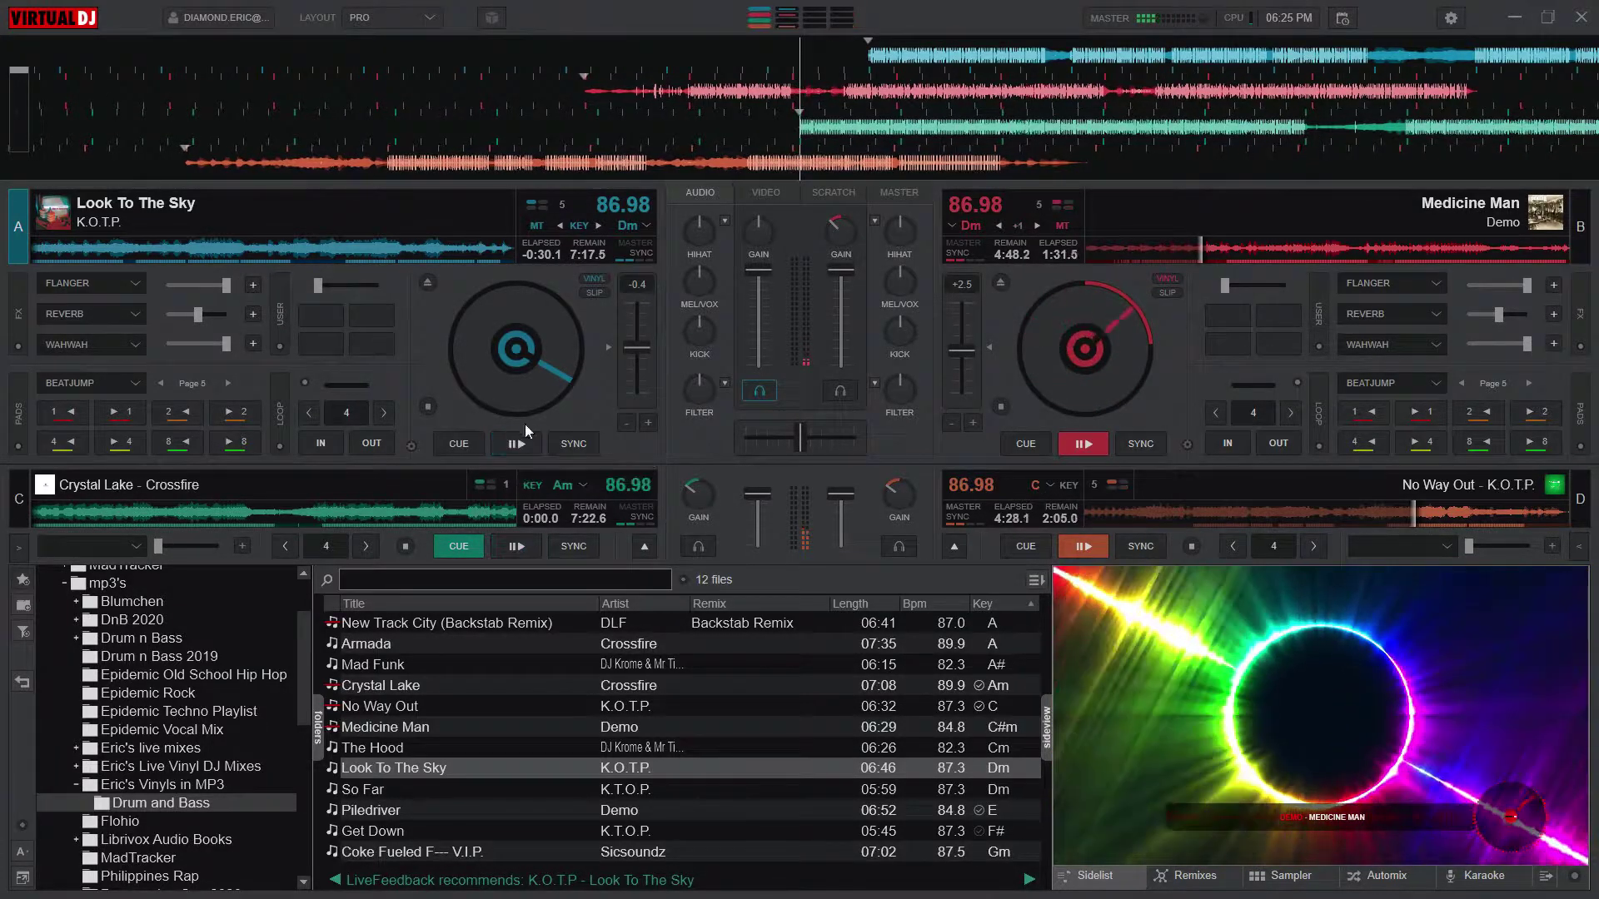
Step: Unload the finished Crystal Lake from deck C and bring deck A back to the front
click(644, 546)
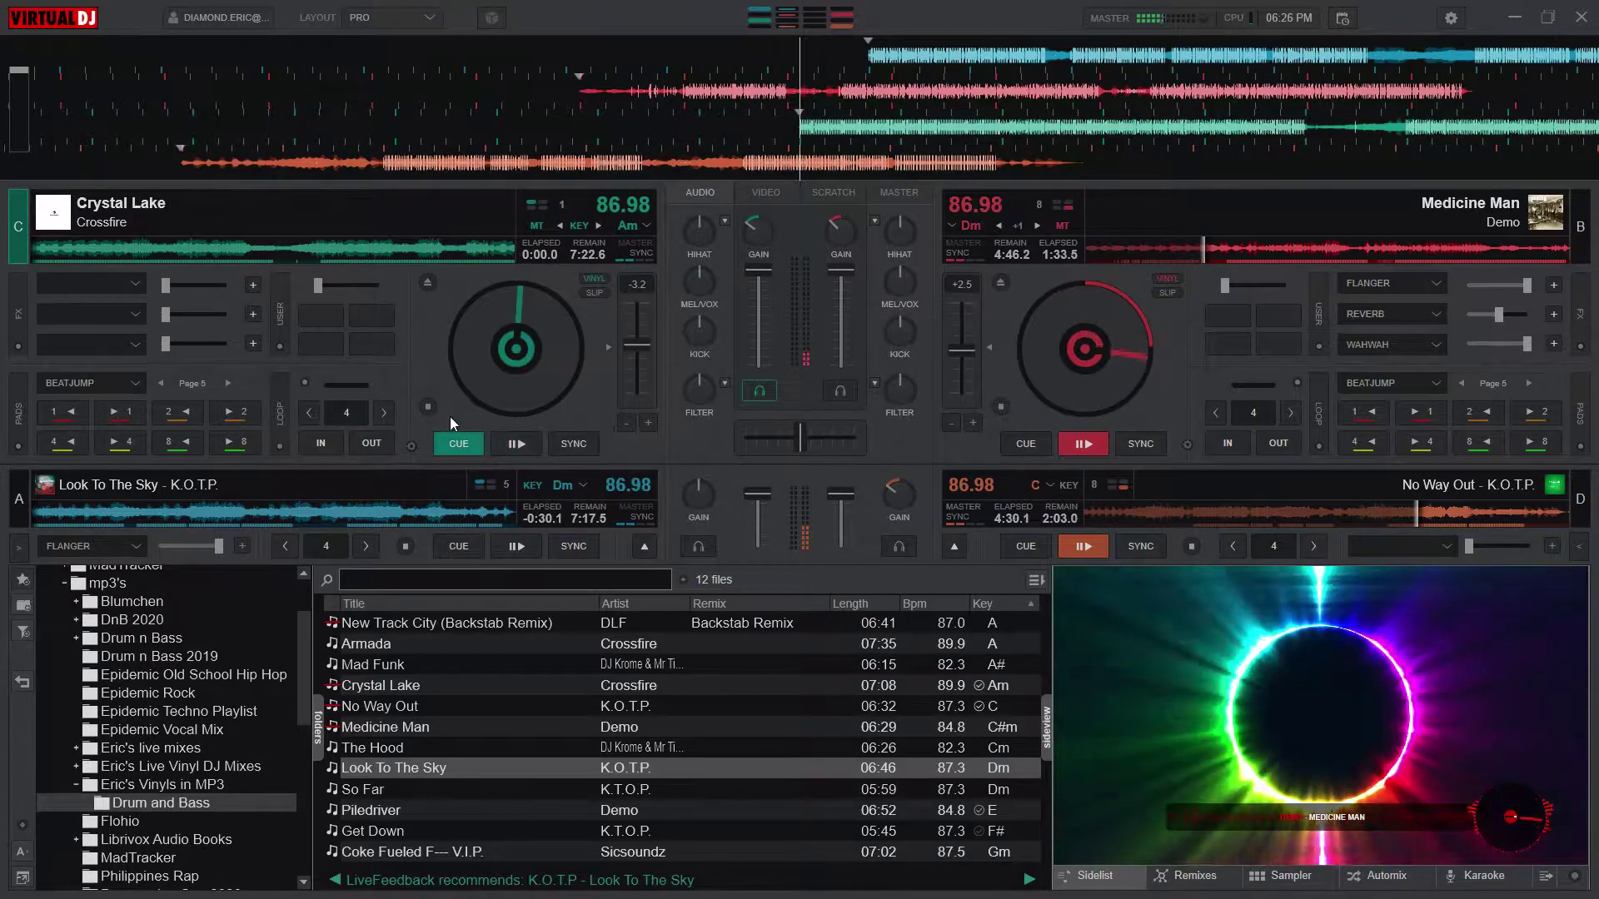
click(642, 544)
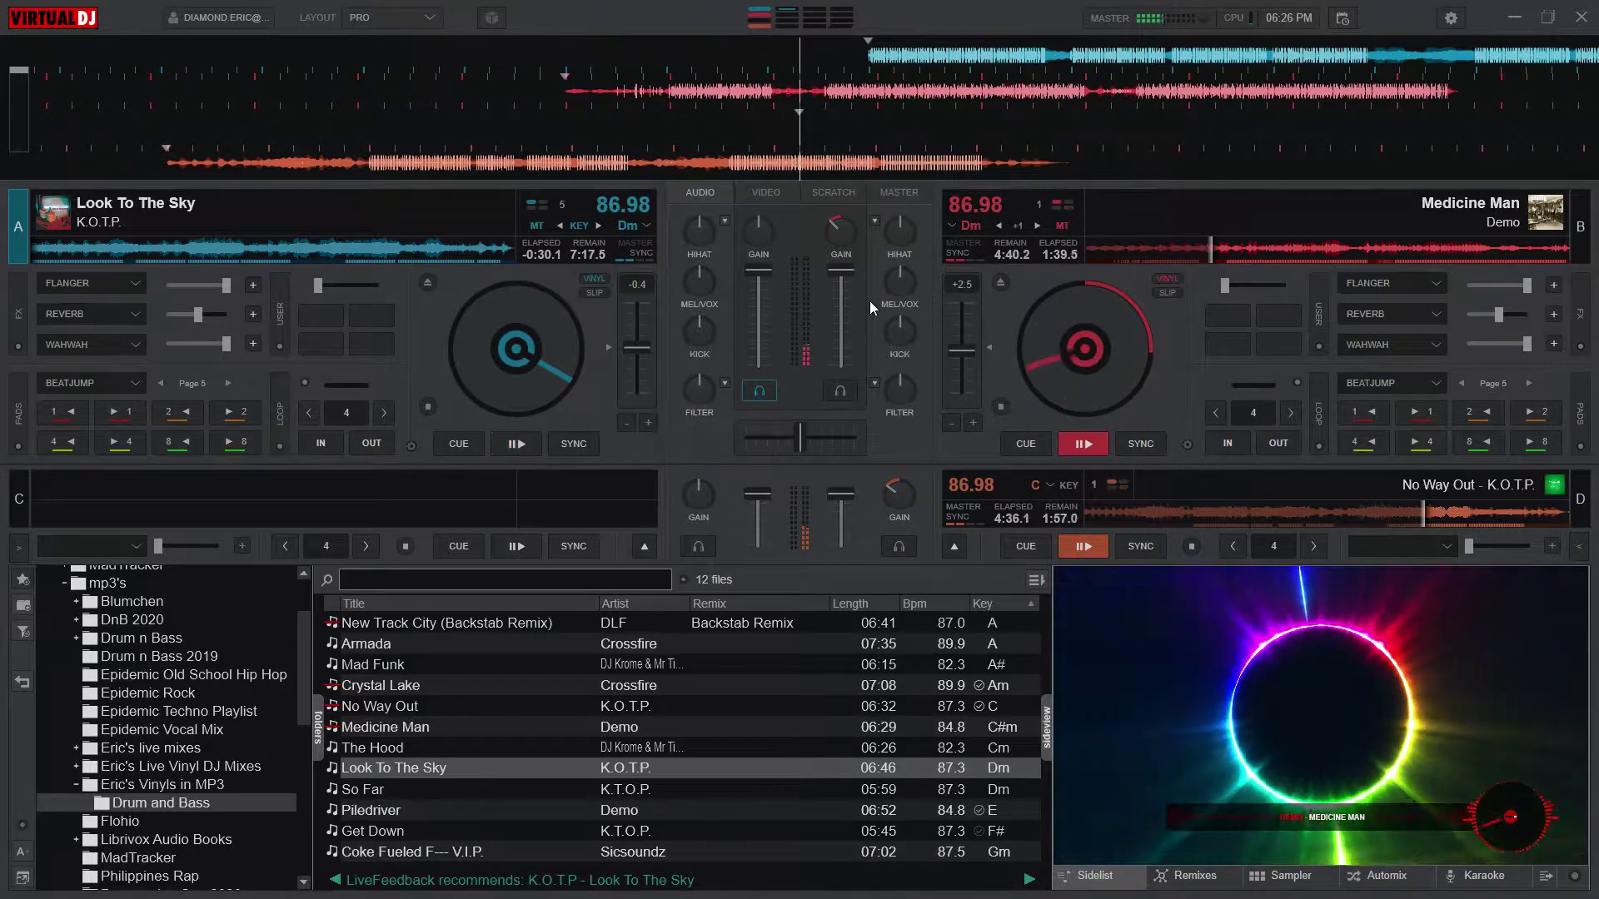
Step: Ride the gains of decks B and D up and back down to balance Medicine Man against No Way Out
mouse_move(843, 232)
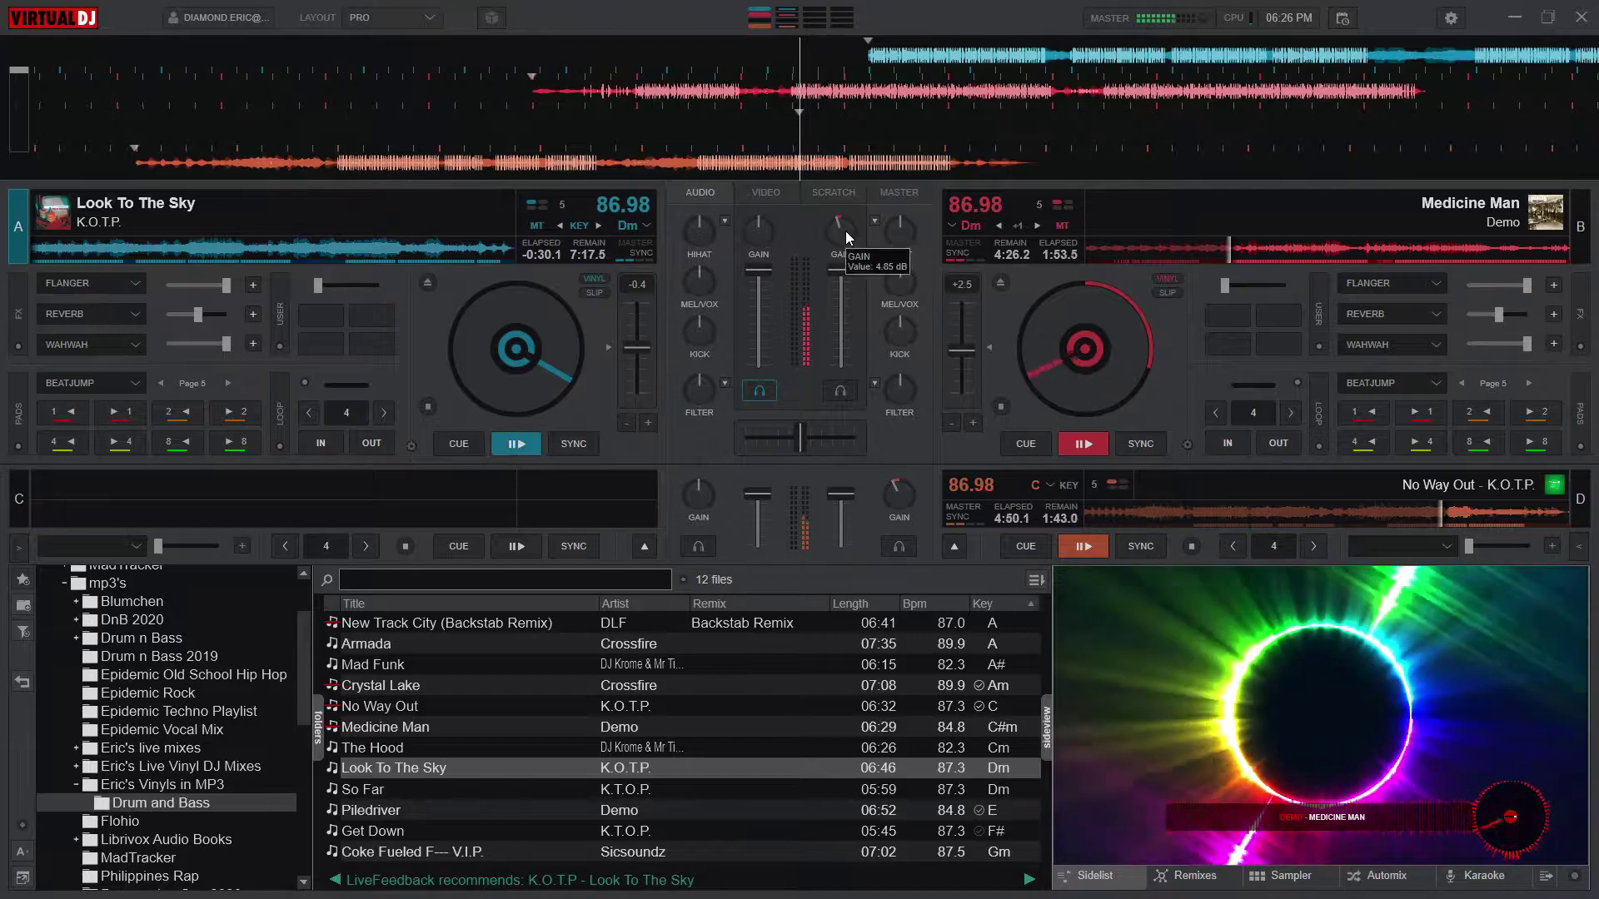
mouse_move(902, 489)
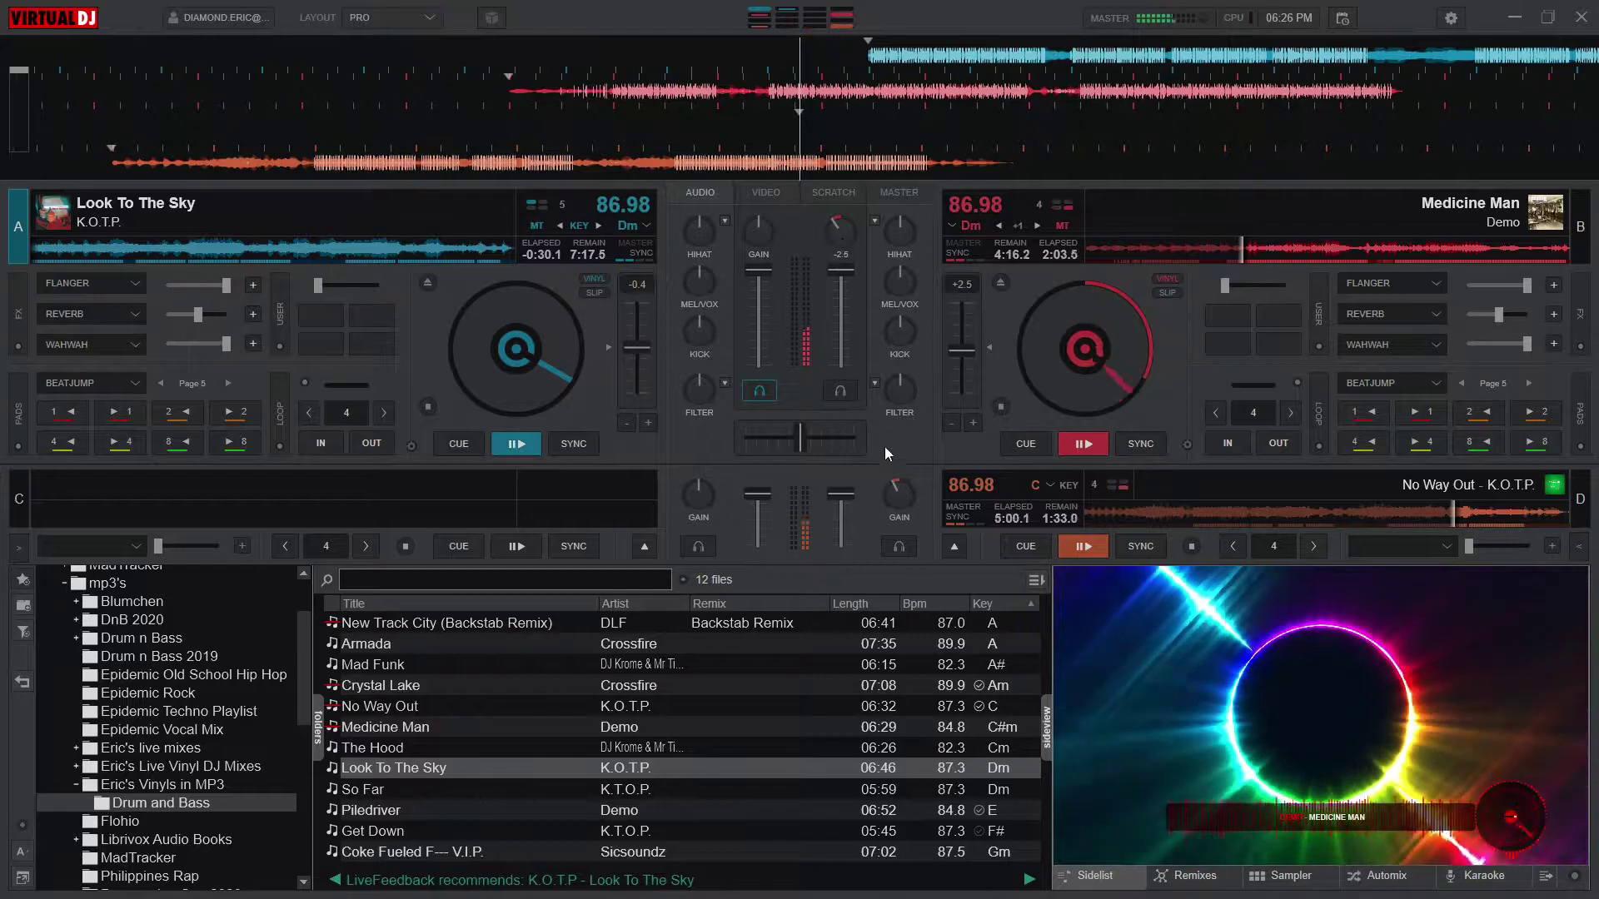
scroll(839, 230, down, 3)
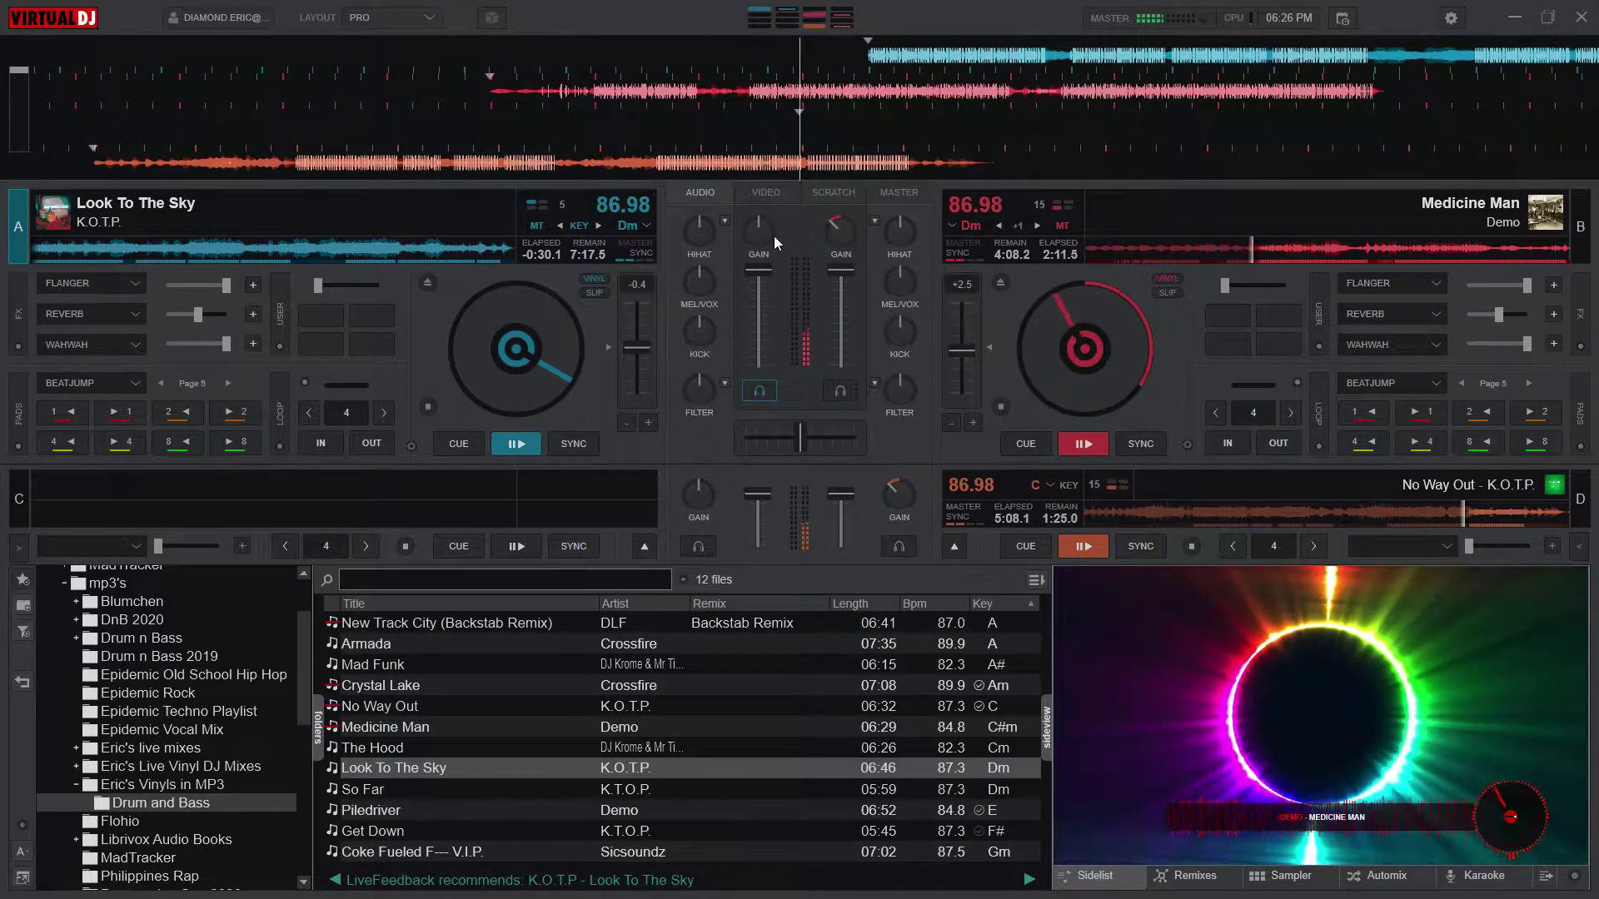
Step: Start Look To The Sky on deck A in time with the playing tracks and turn down its gain for the blend
click(516, 443)
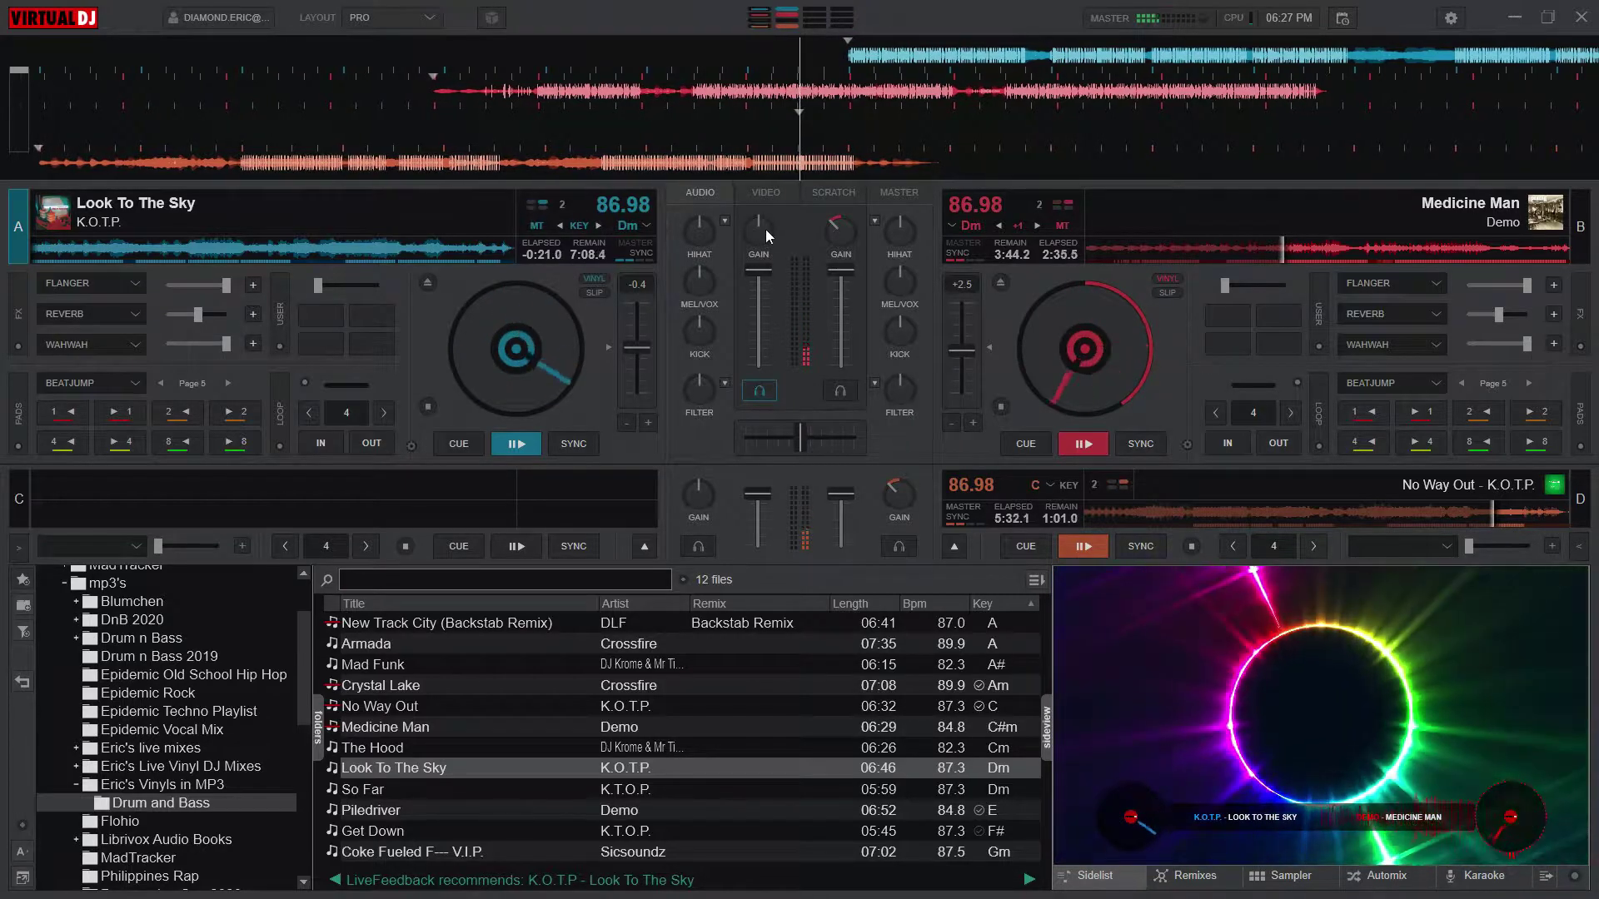
mouse_move(761, 228)
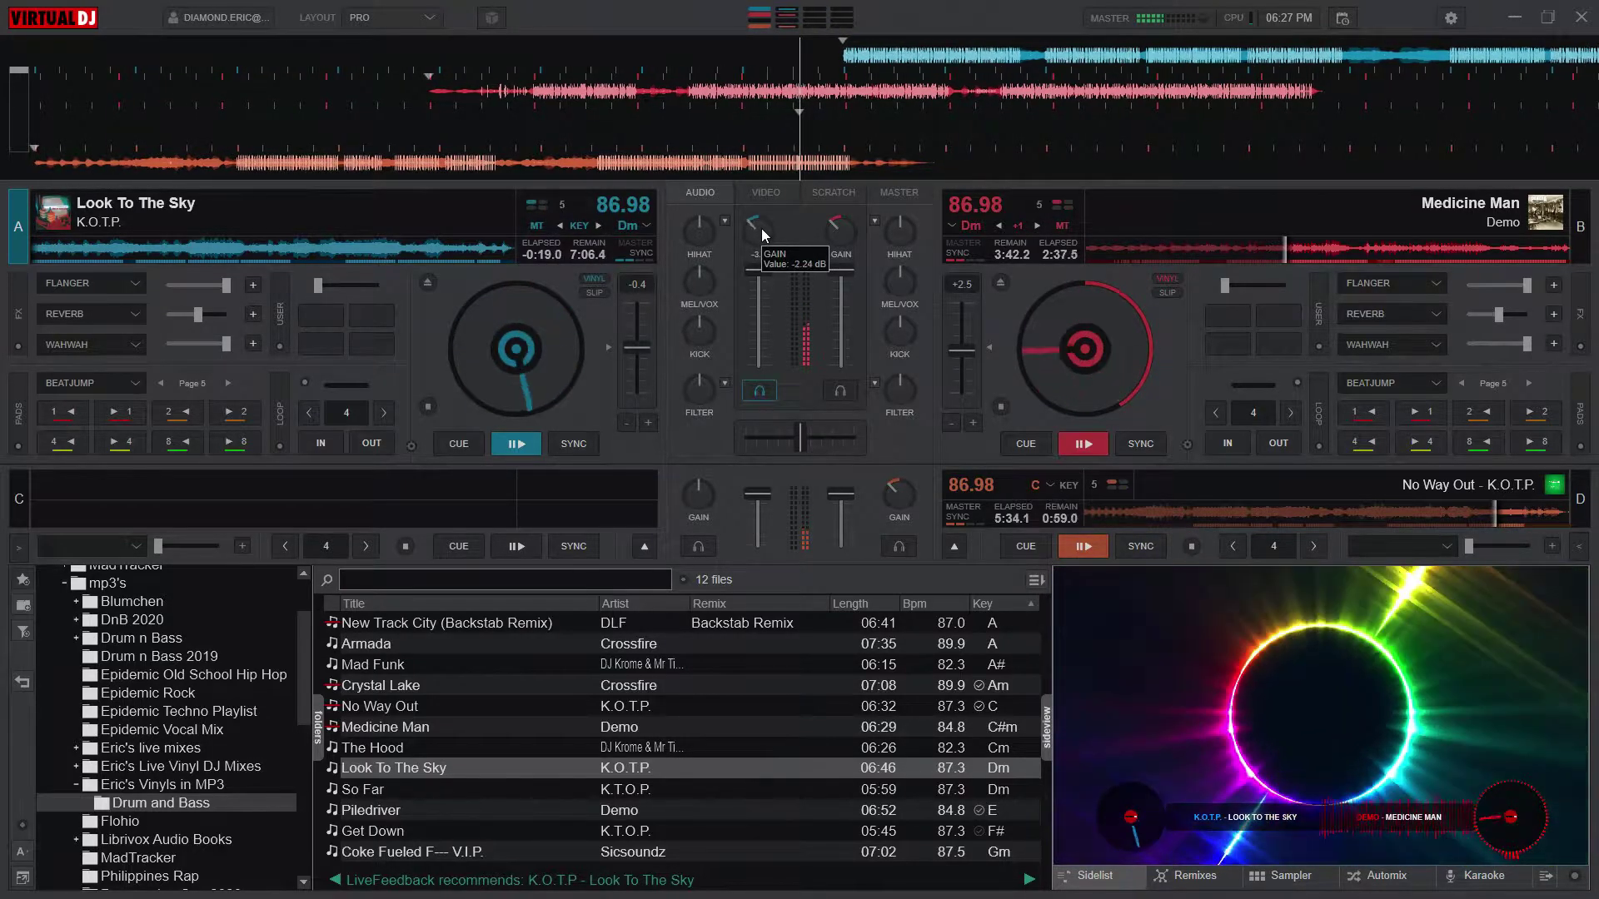
scroll(845, 231, down, 2)
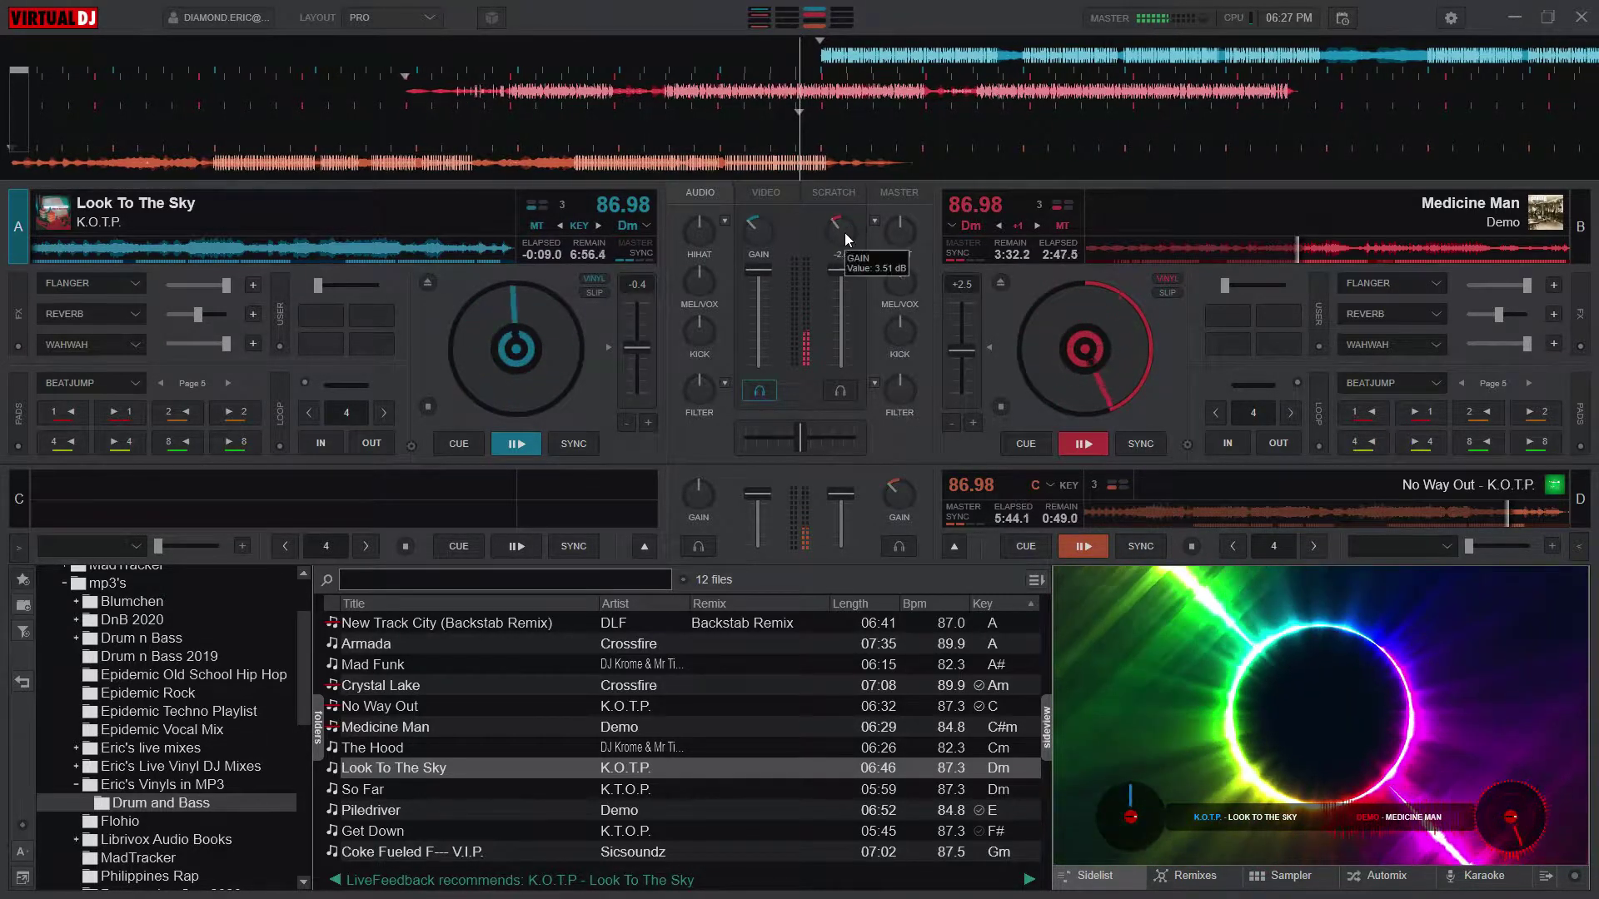
mouse_move(903, 493)
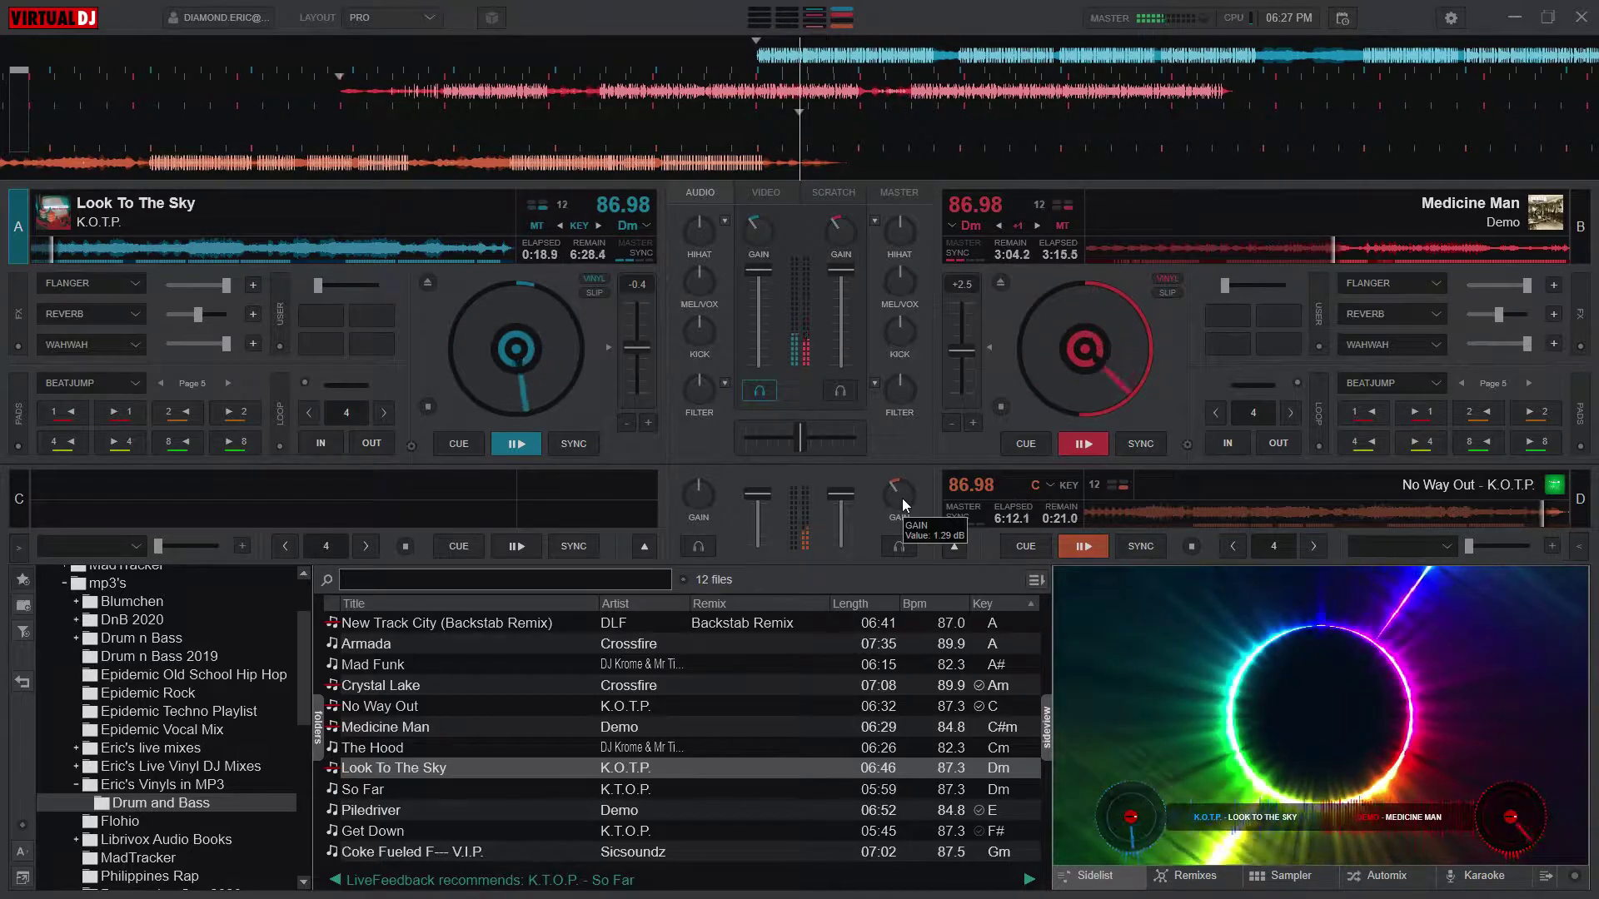
Step: Load So Far by K.O.T.P. onto deck C and replace No Way Out on deck D with Piledriver by Demo
click(643, 545)
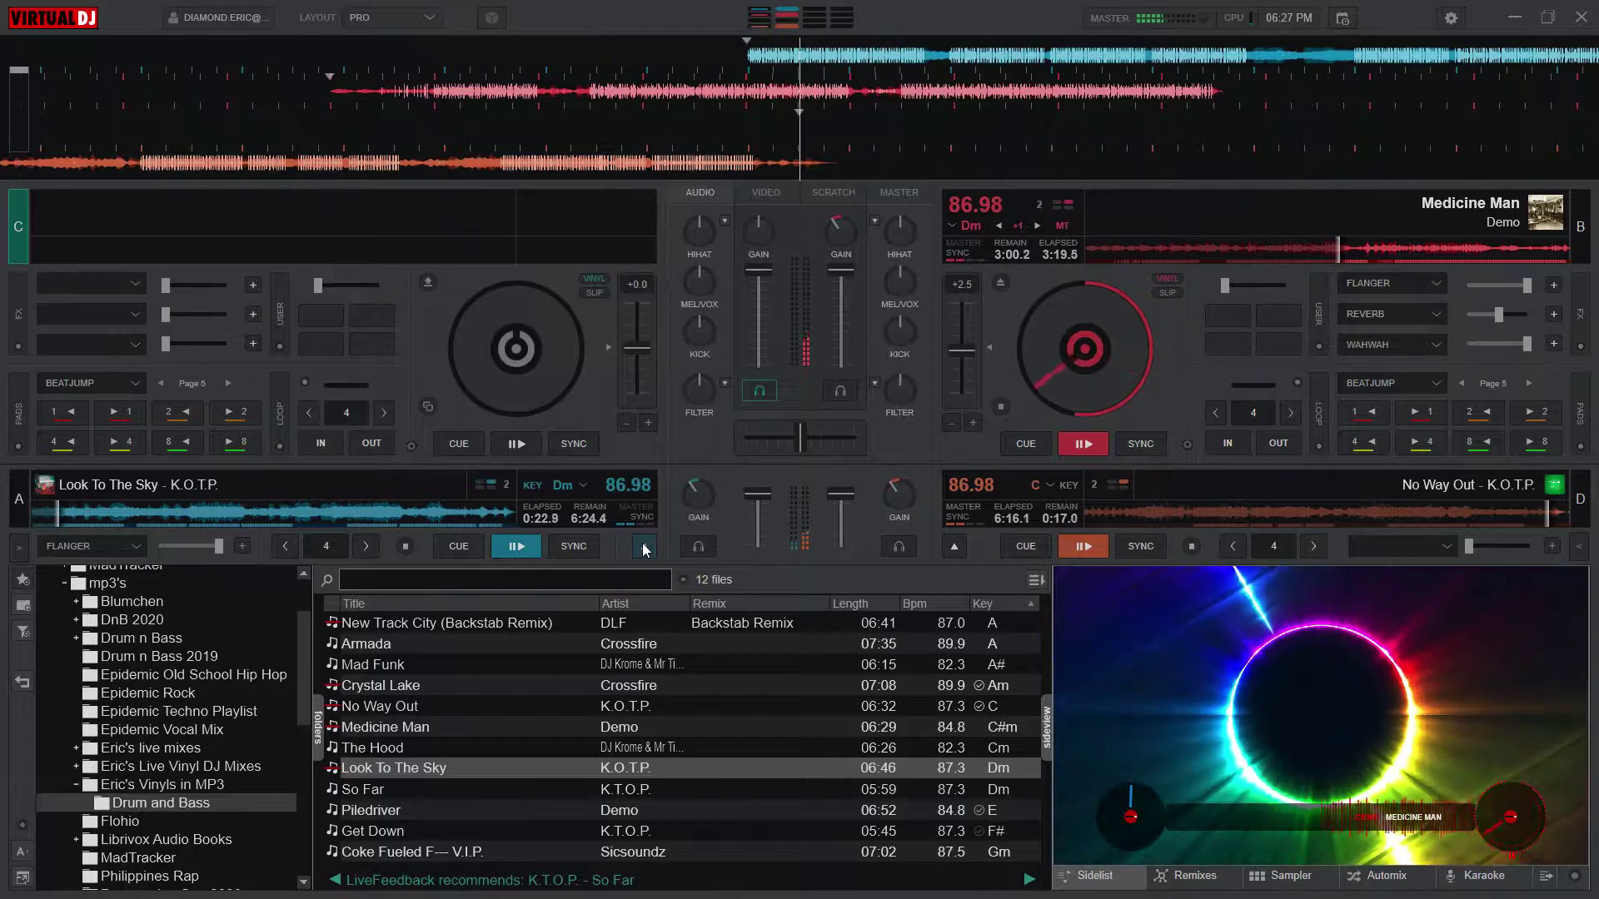
drag(603, 787, 518, 227)
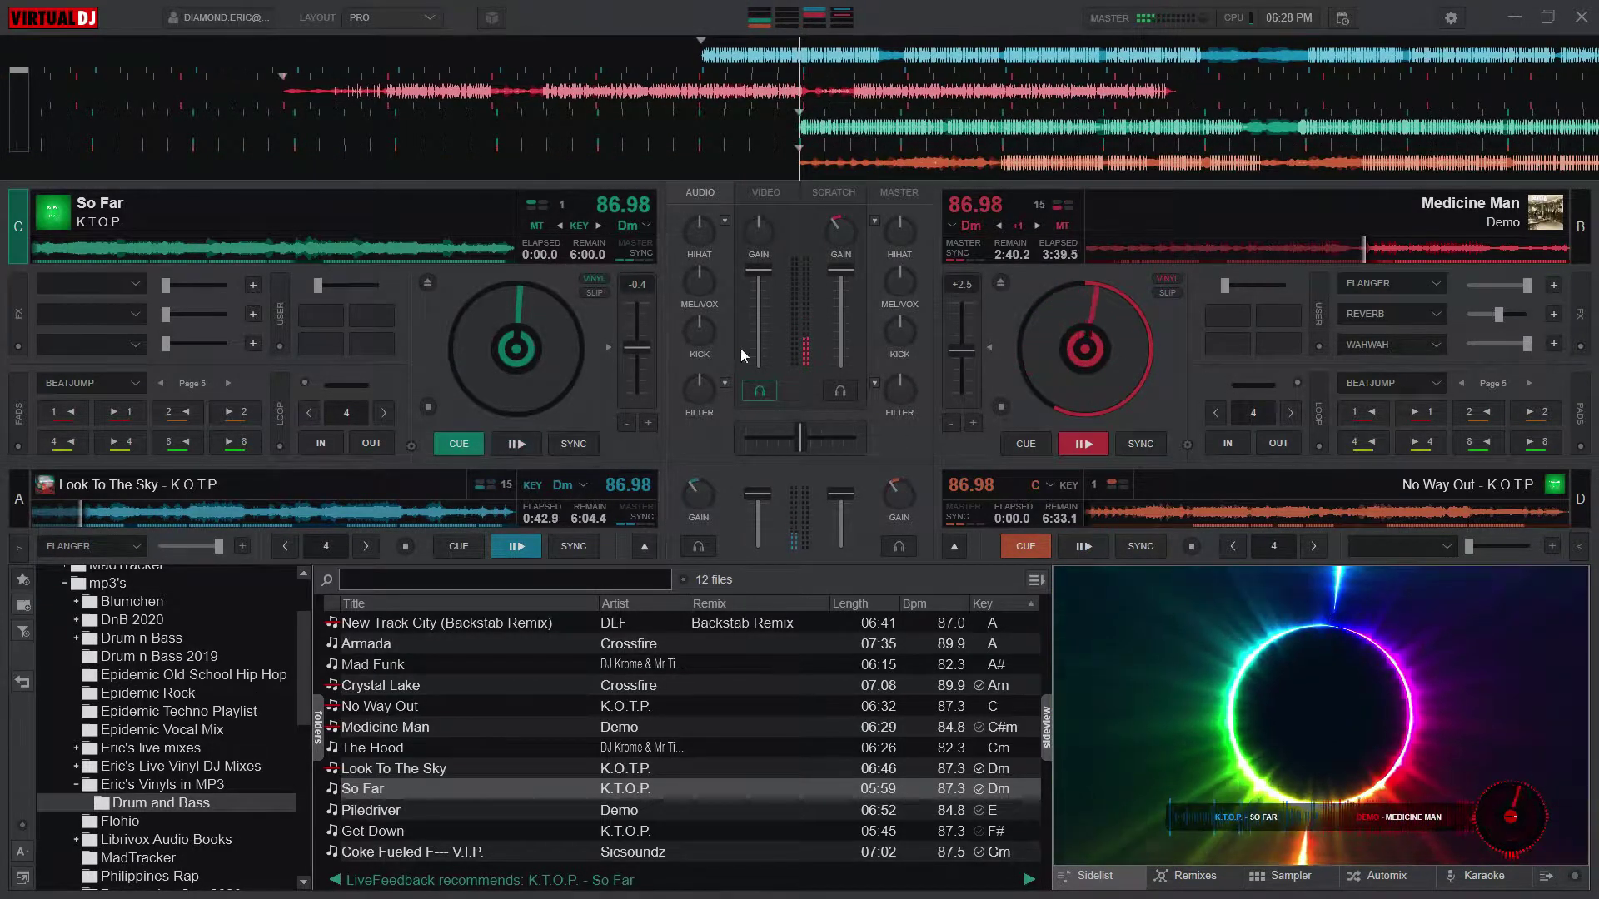
click(954, 548)
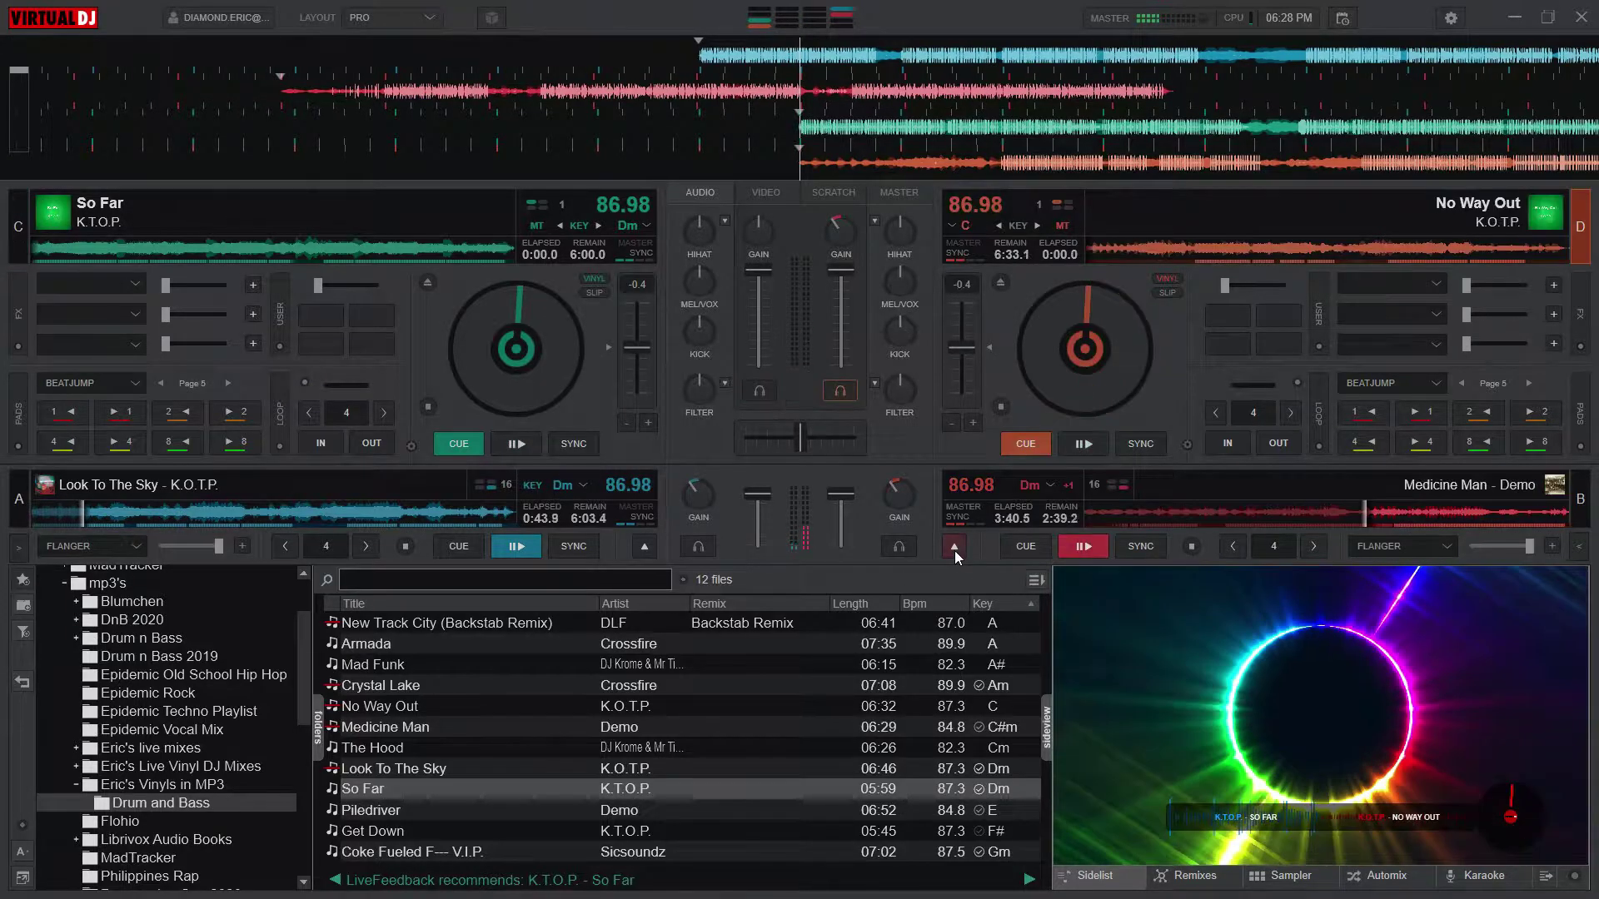
click(1000, 282)
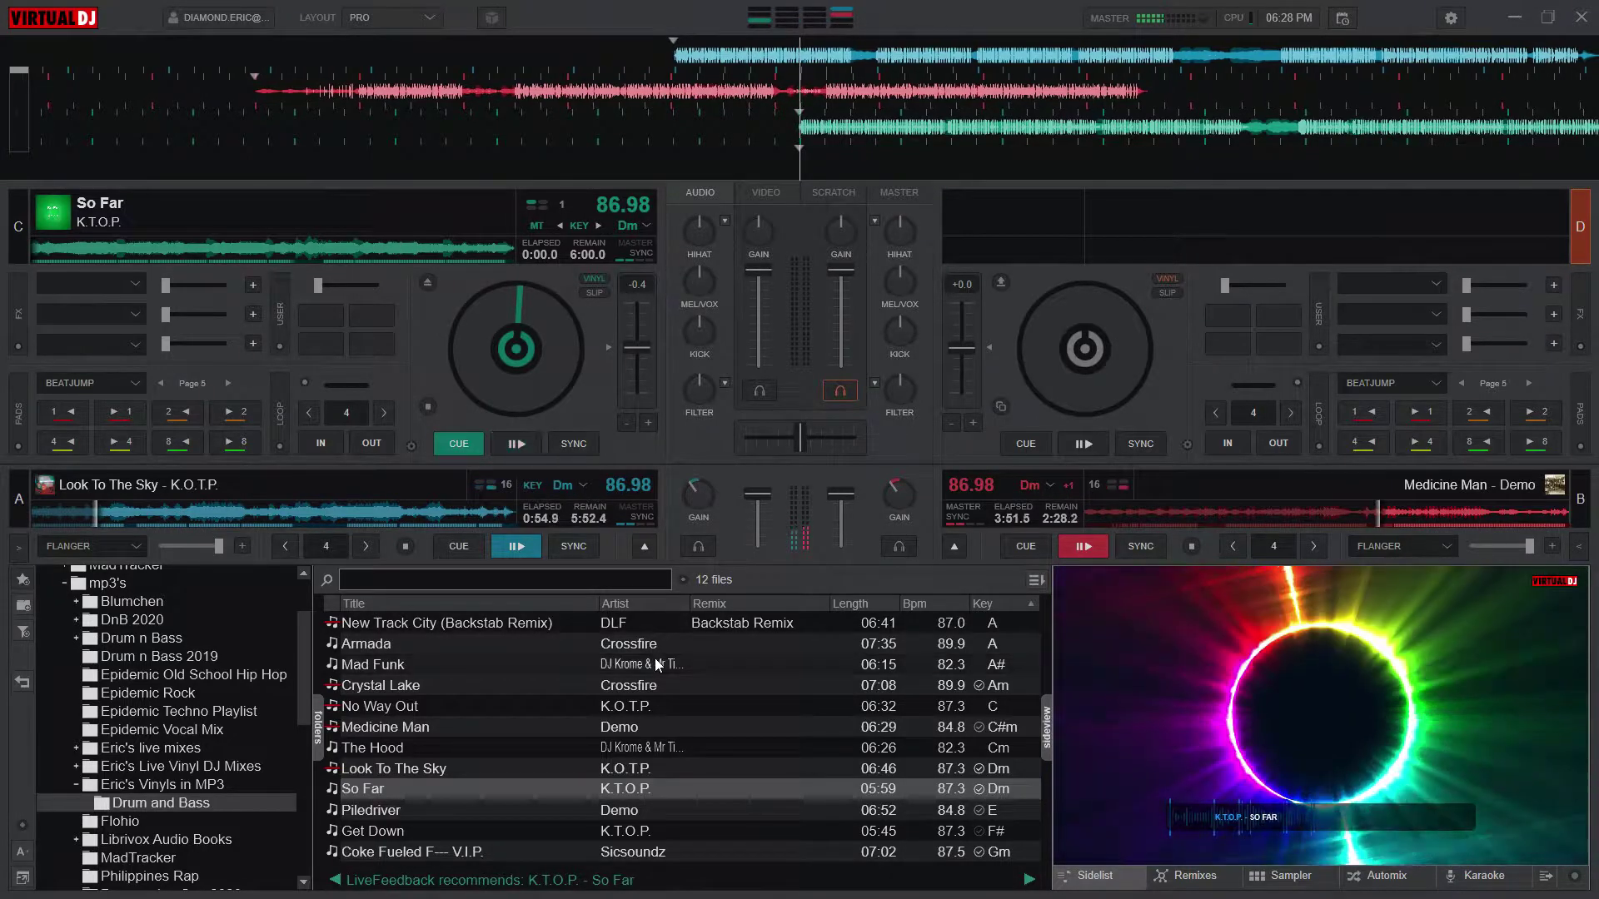
drag(598, 809, 1139, 238)
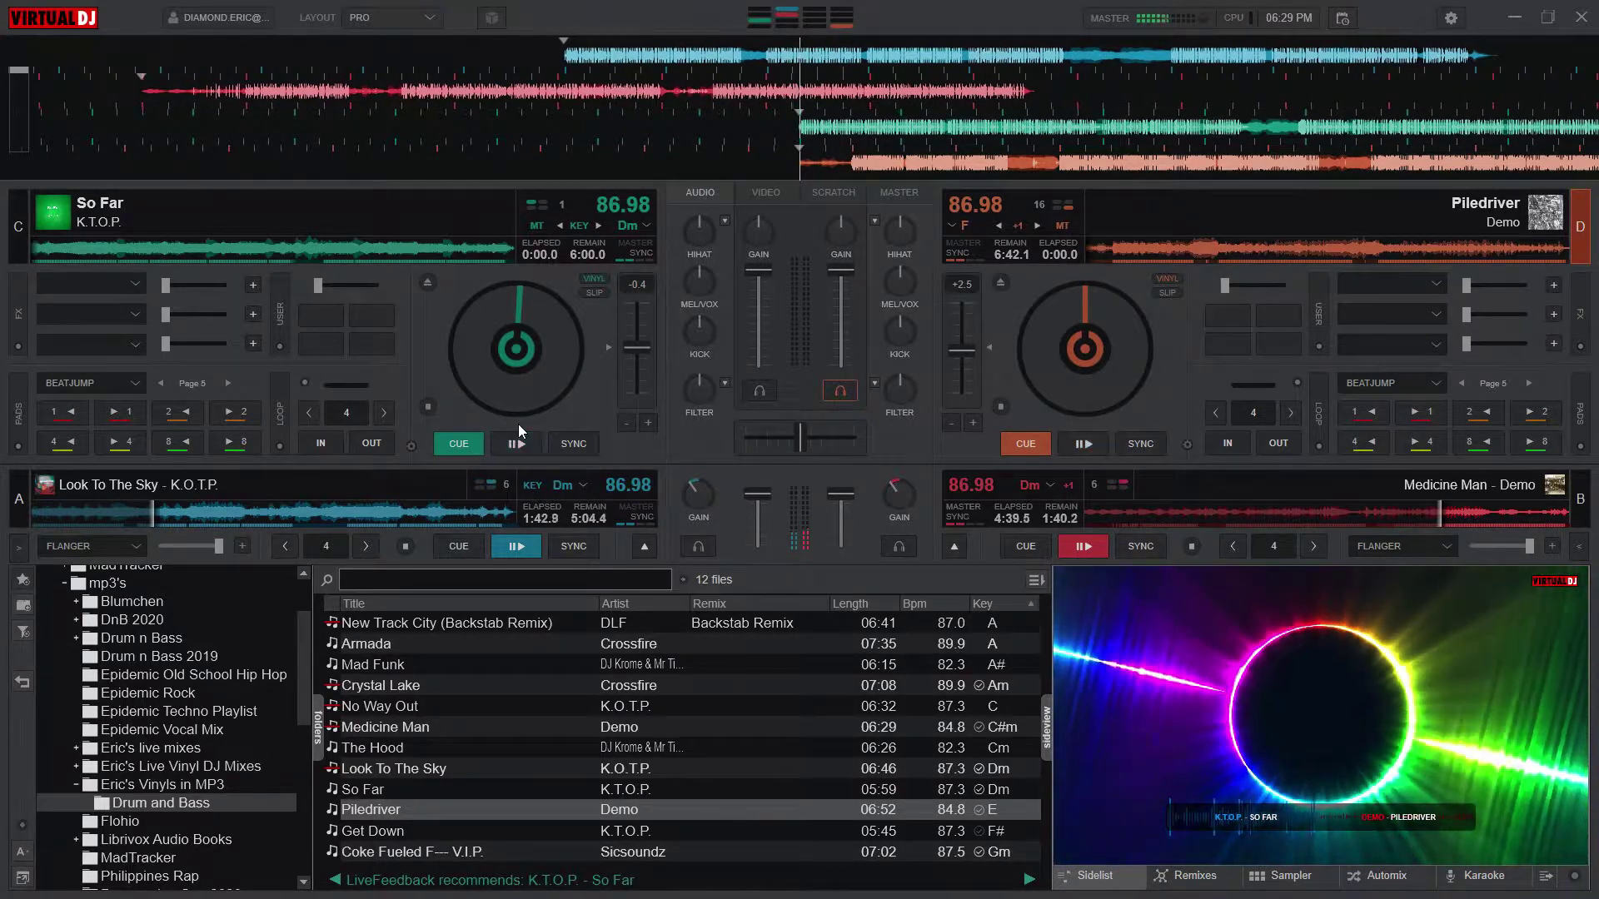
Step: Move So Far on deck C back to about 30 seconds before its start with 8-beat jumps
click(184, 446)
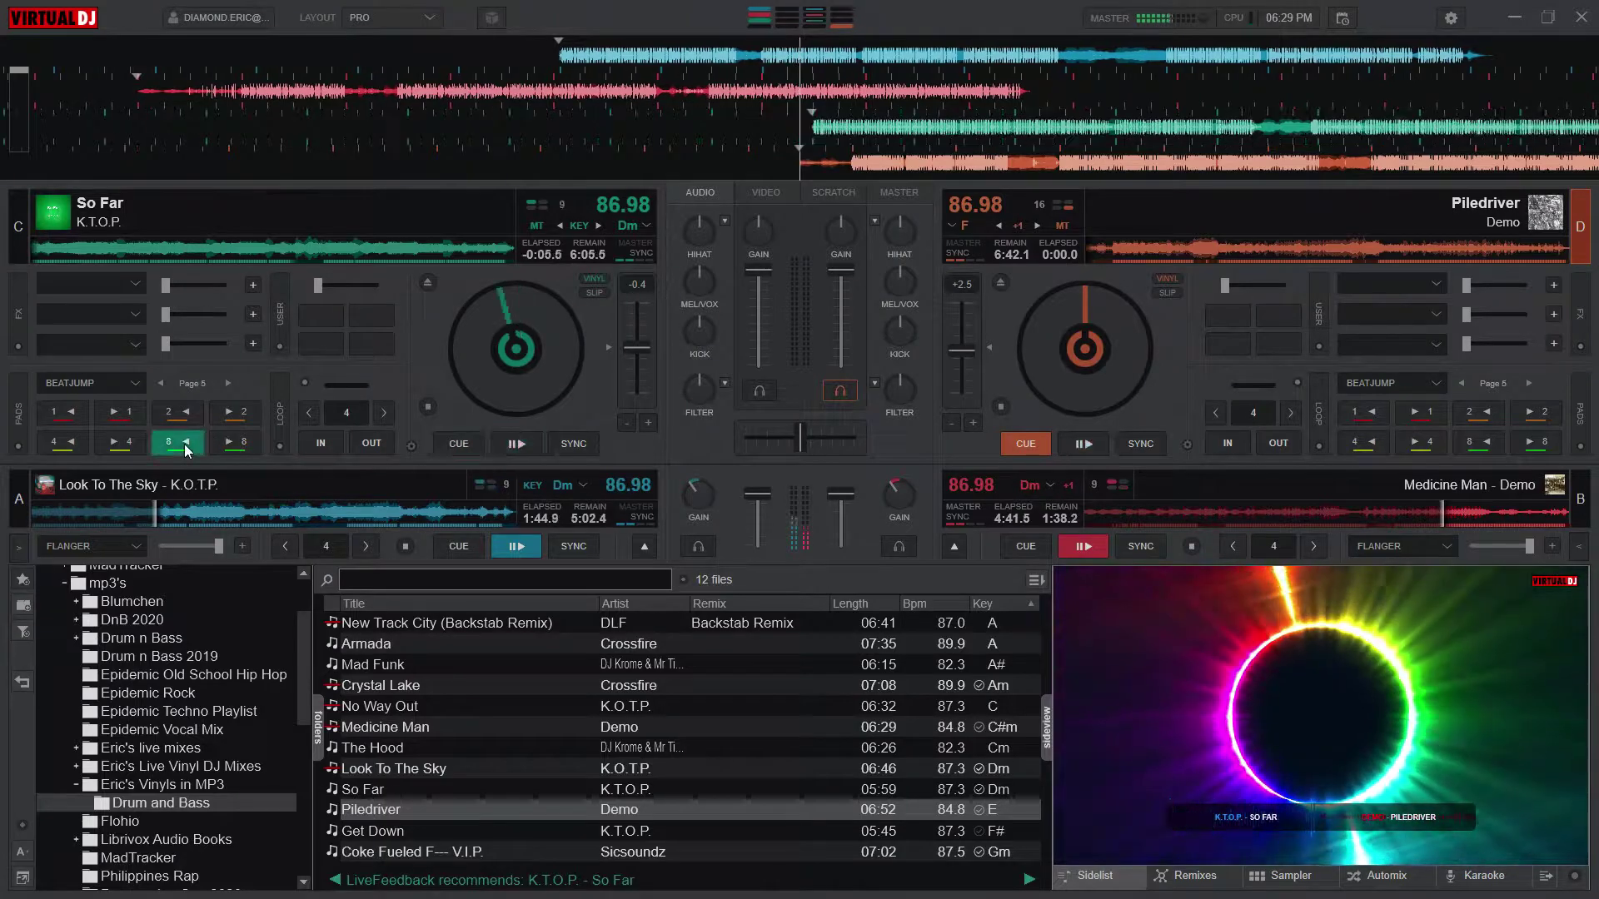
click(185, 446)
click(185, 446)
click(185, 446)
click(183, 443)
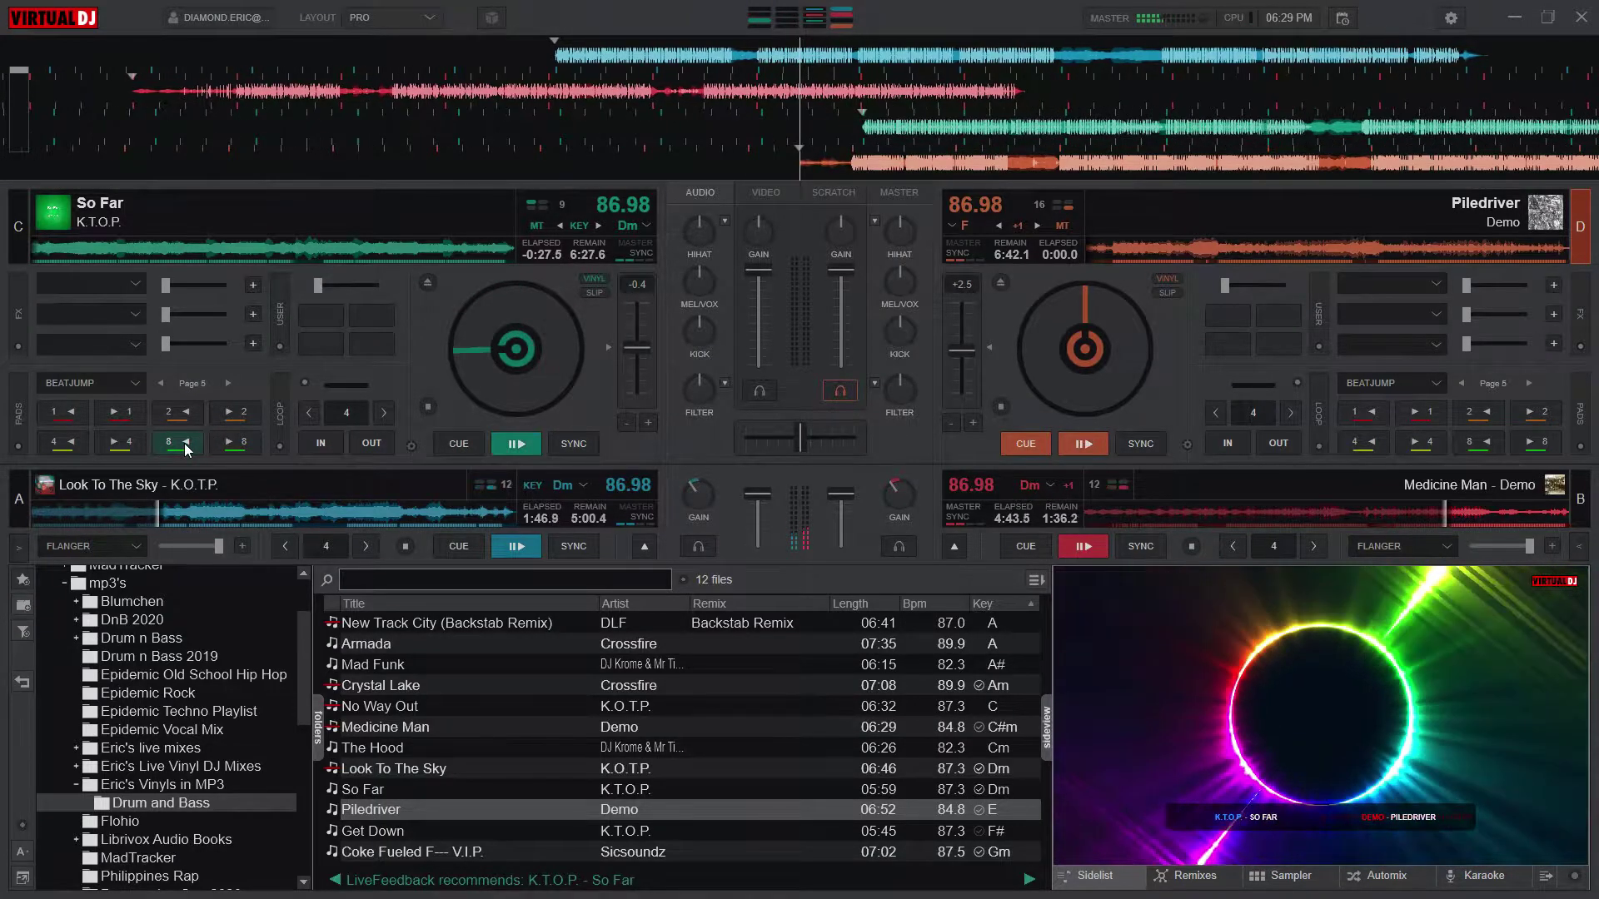
Step: Move Piledriver on deck D back to about 29 seconds before its start with 8-beat jumps
click(1490, 448)
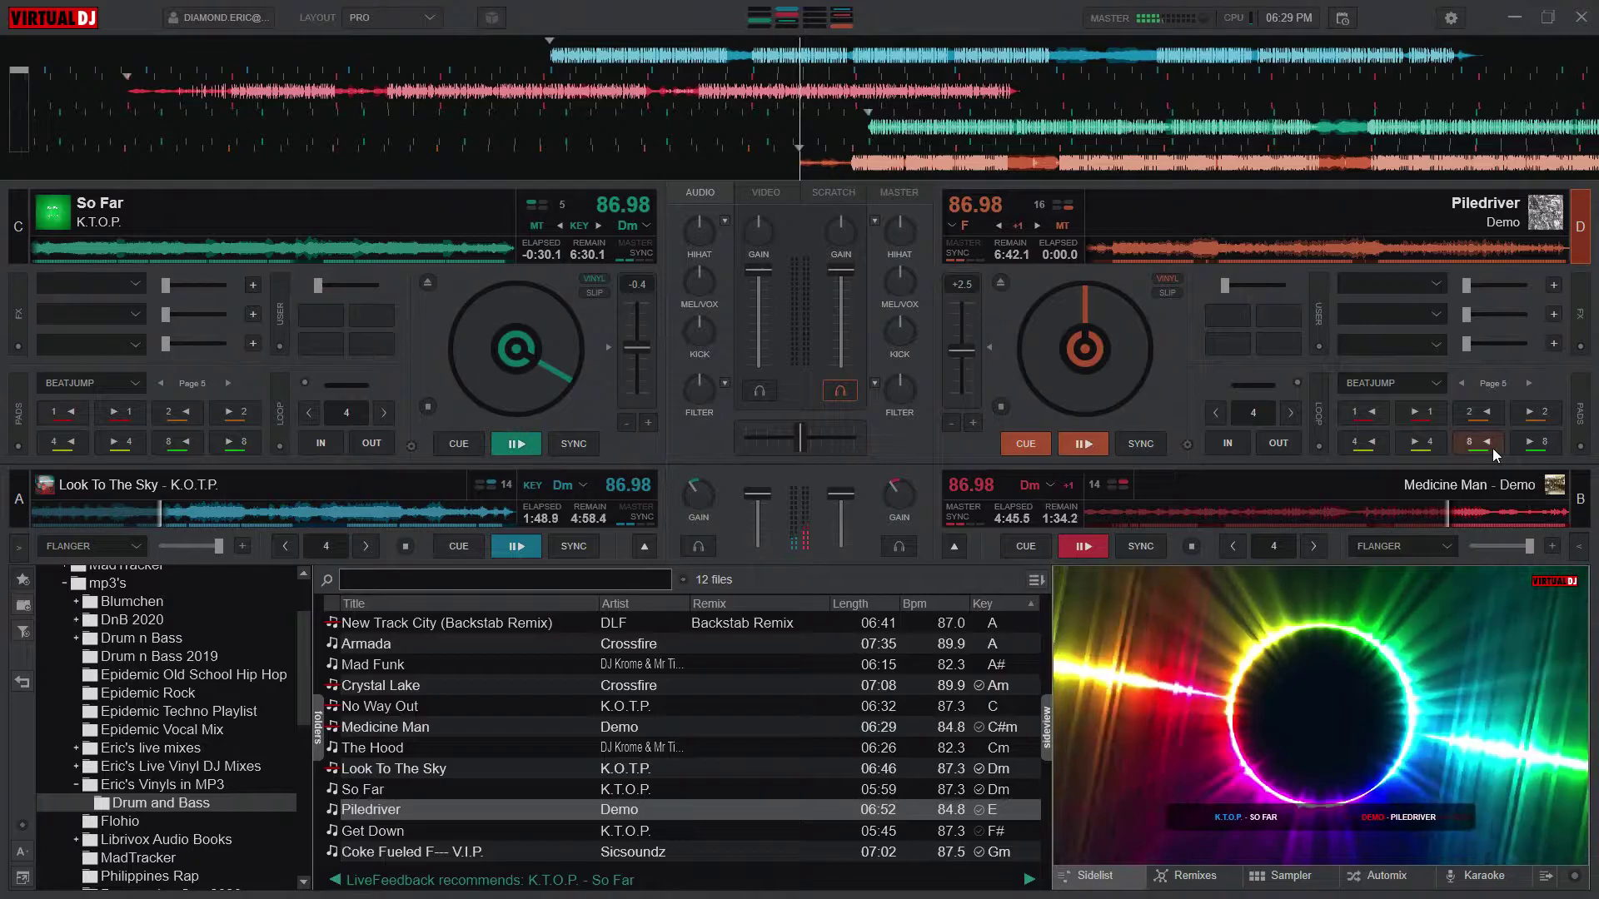
click(1490, 448)
click(1490, 448)
click(1491, 448)
click(1490, 448)
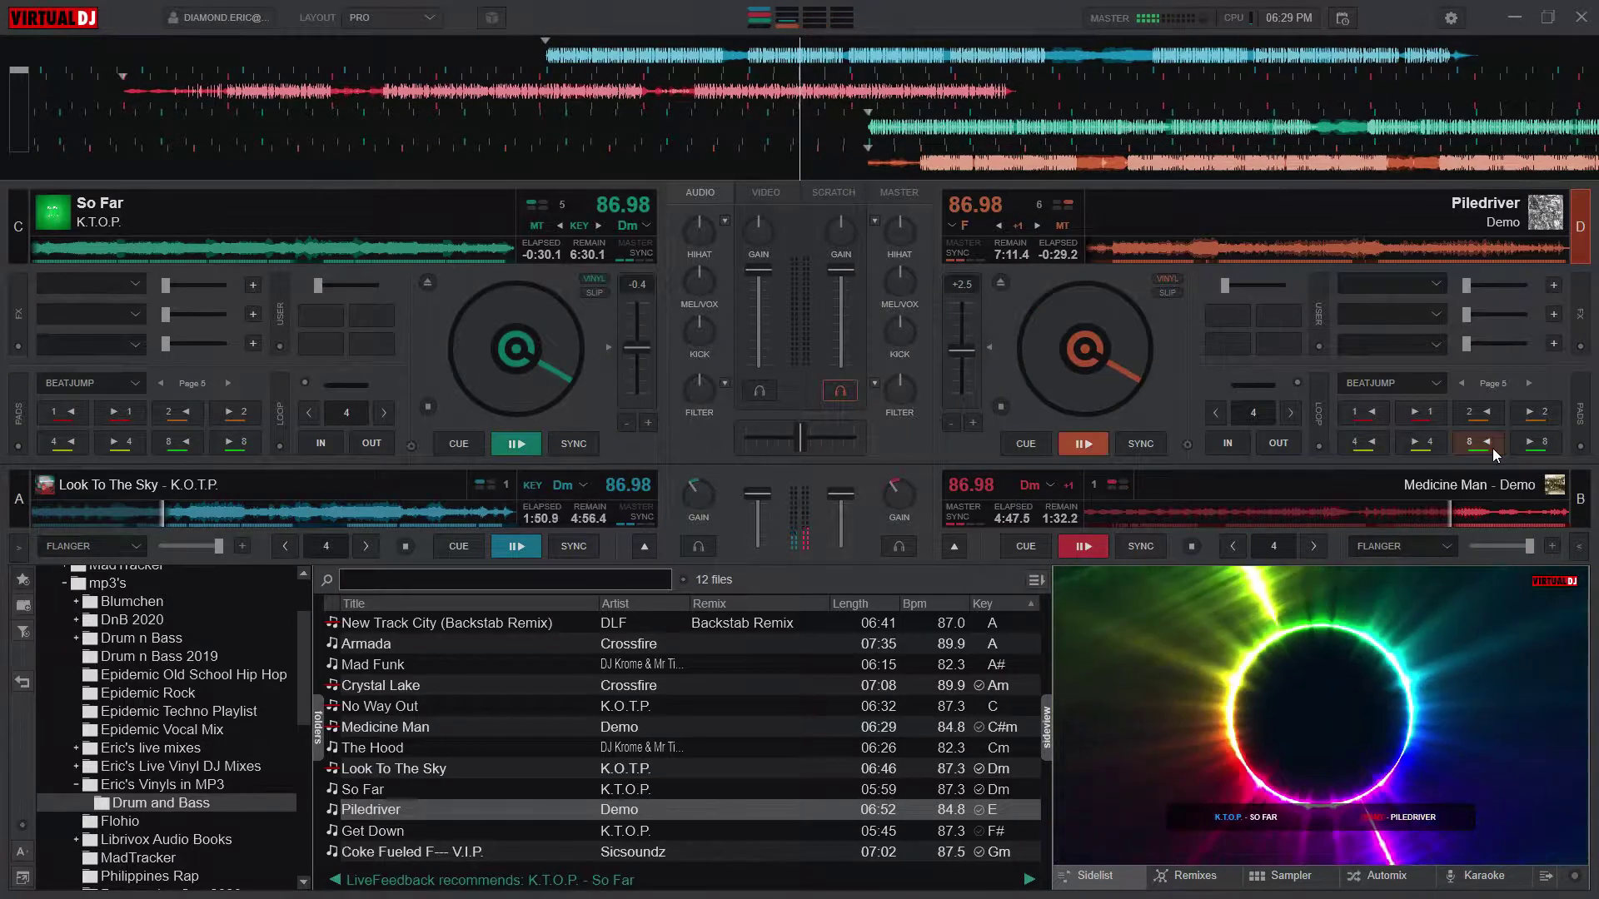
Step: Start So Far on deck C and align its beats with the playing tracks using 1-beat and 1/2-beat jumps
key(space)
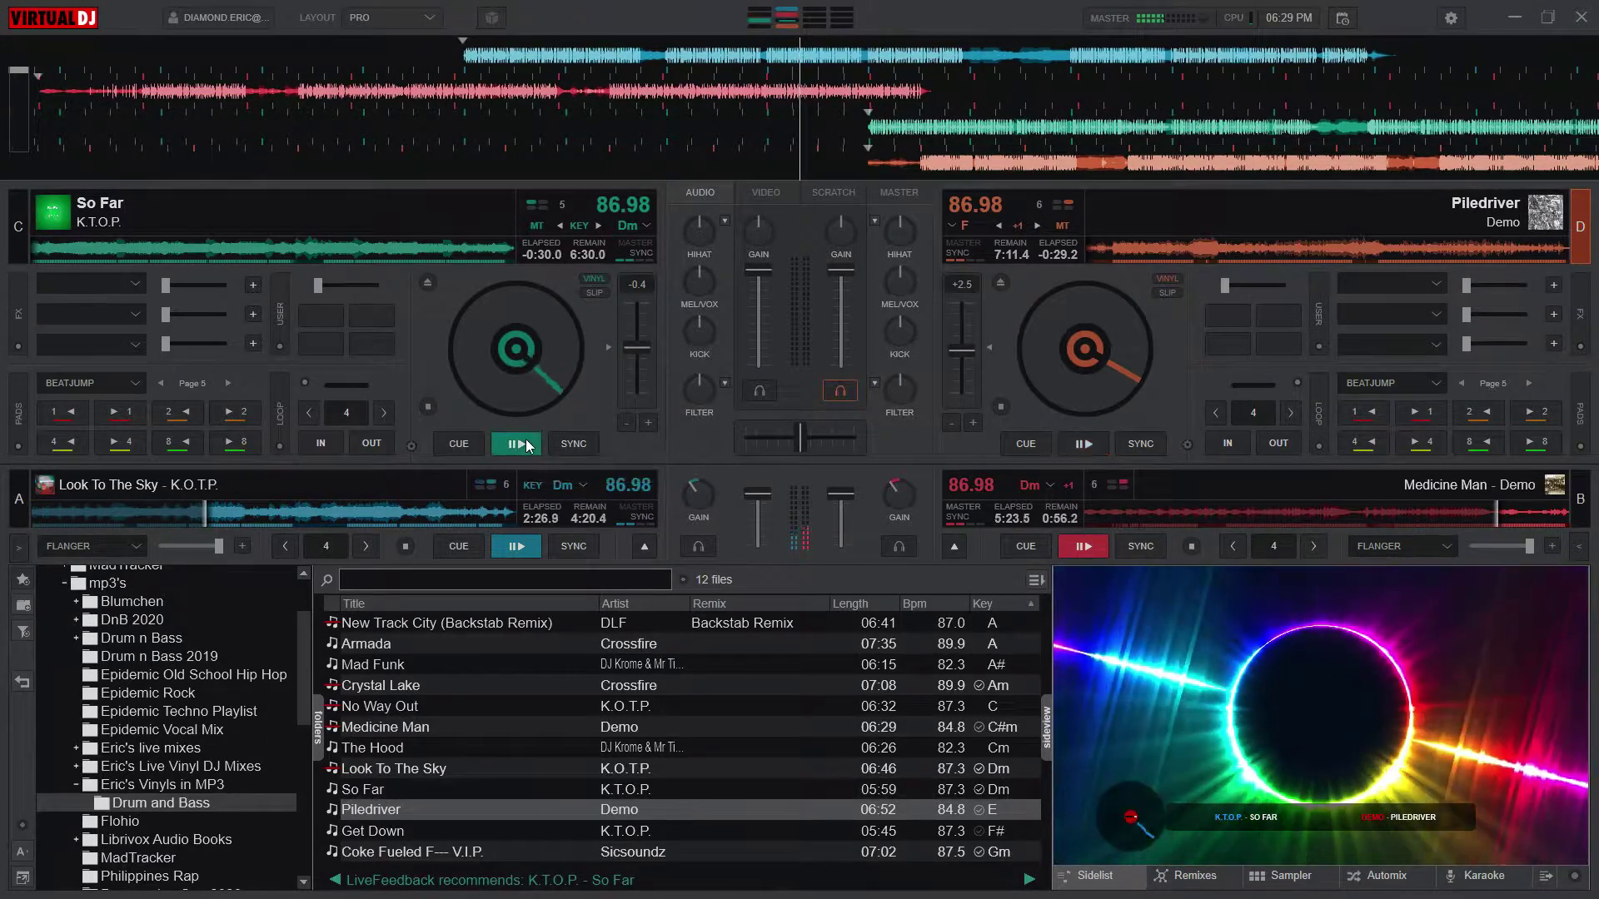
click(124, 419)
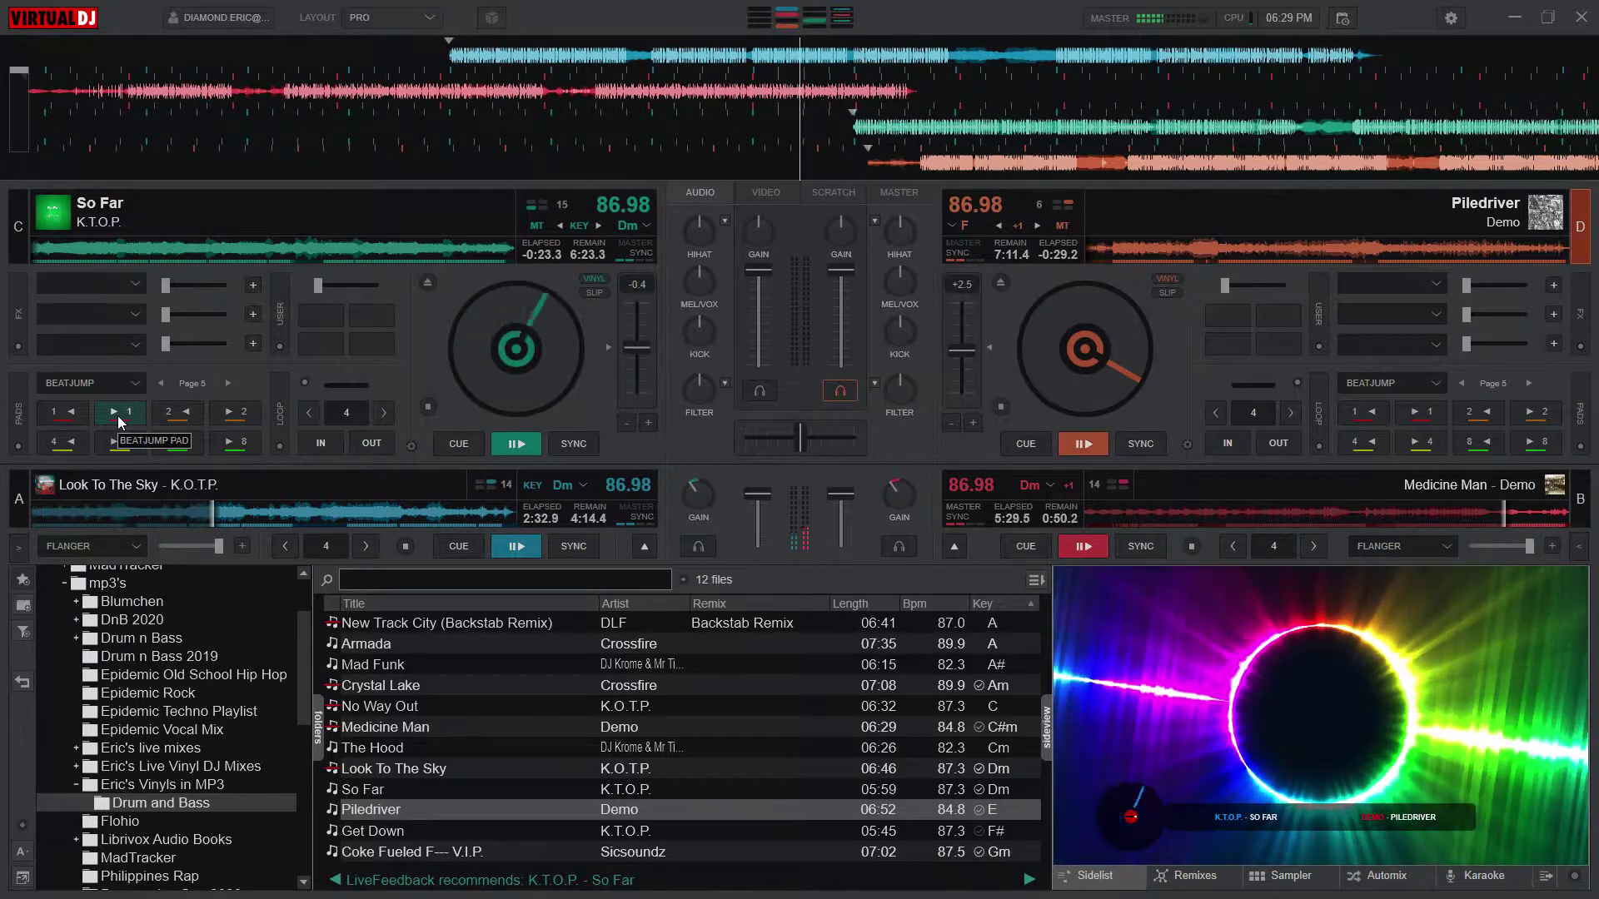
click(118, 417)
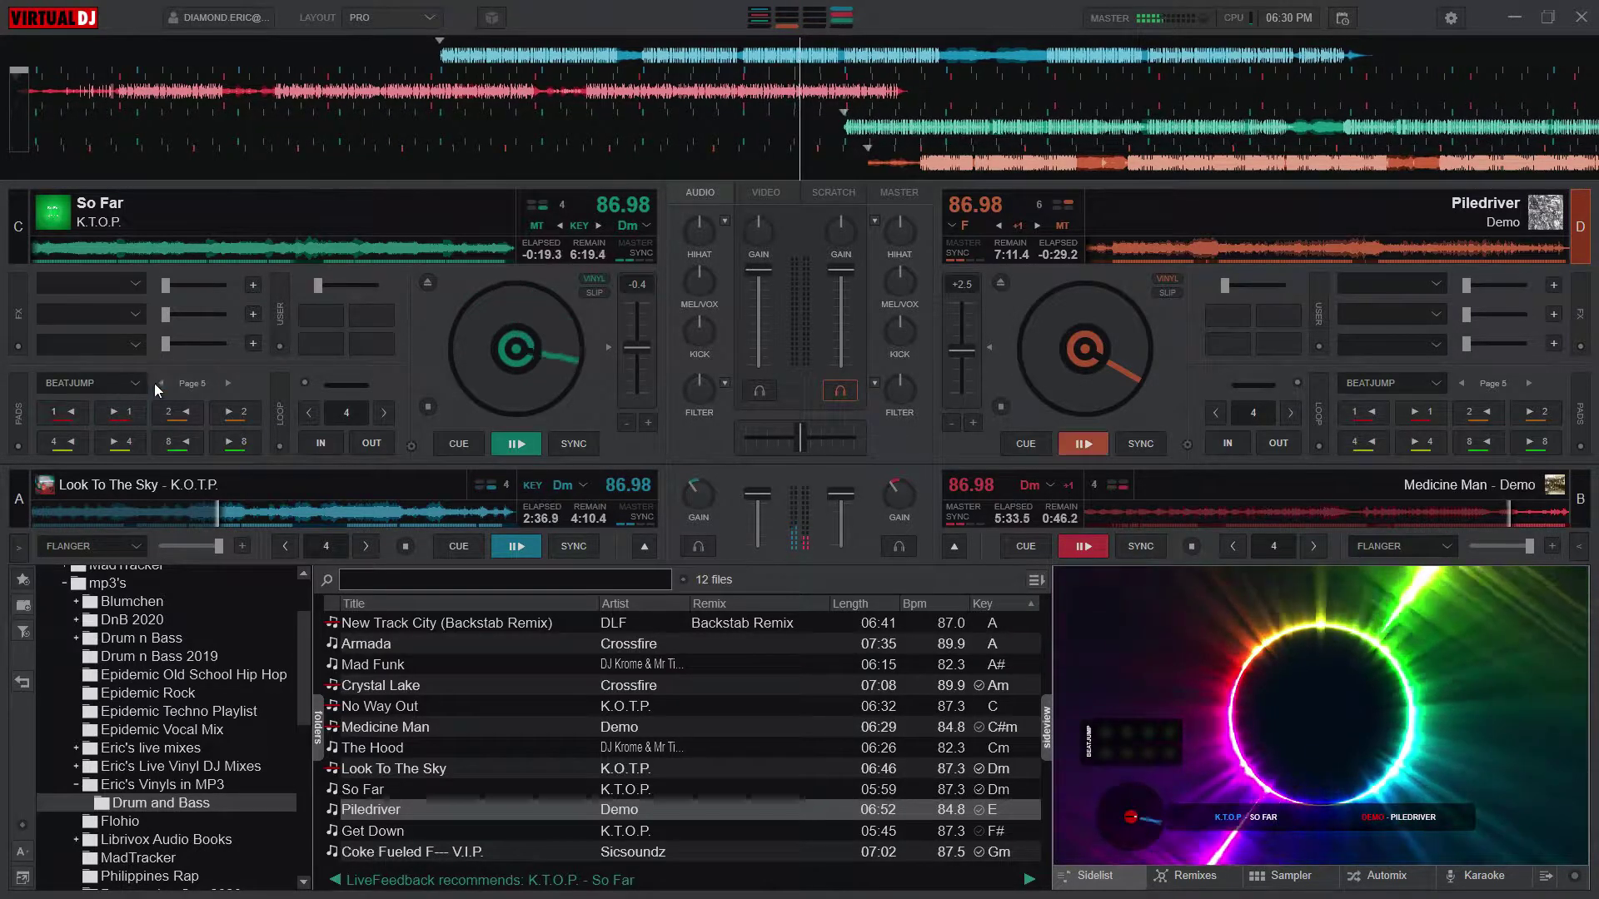
click(161, 383)
click(79, 418)
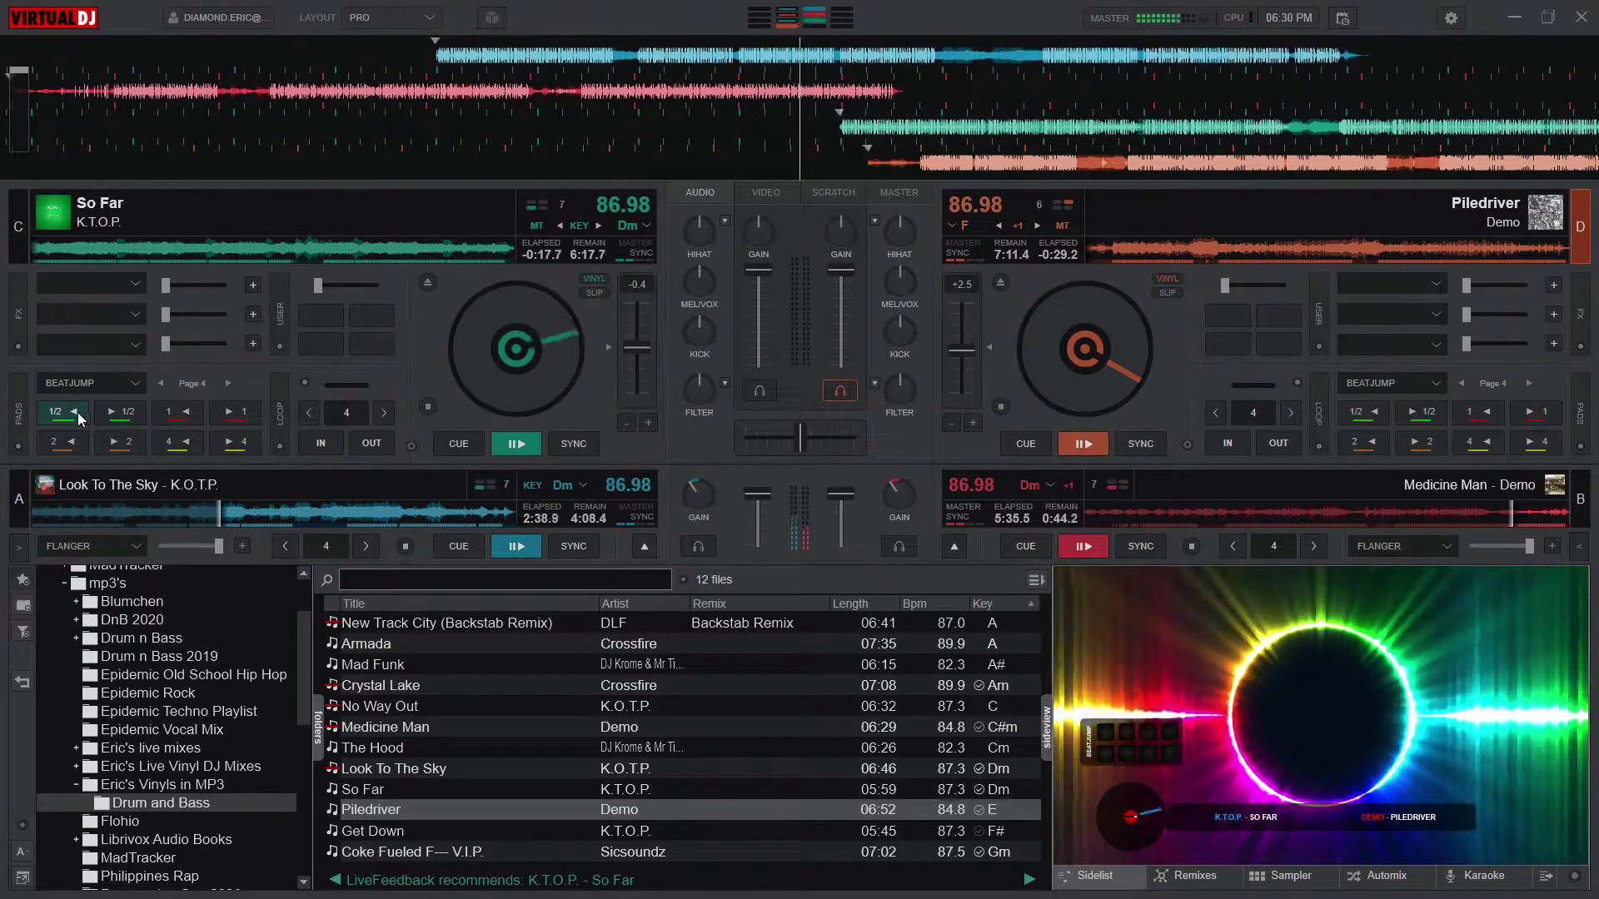
click(233, 414)
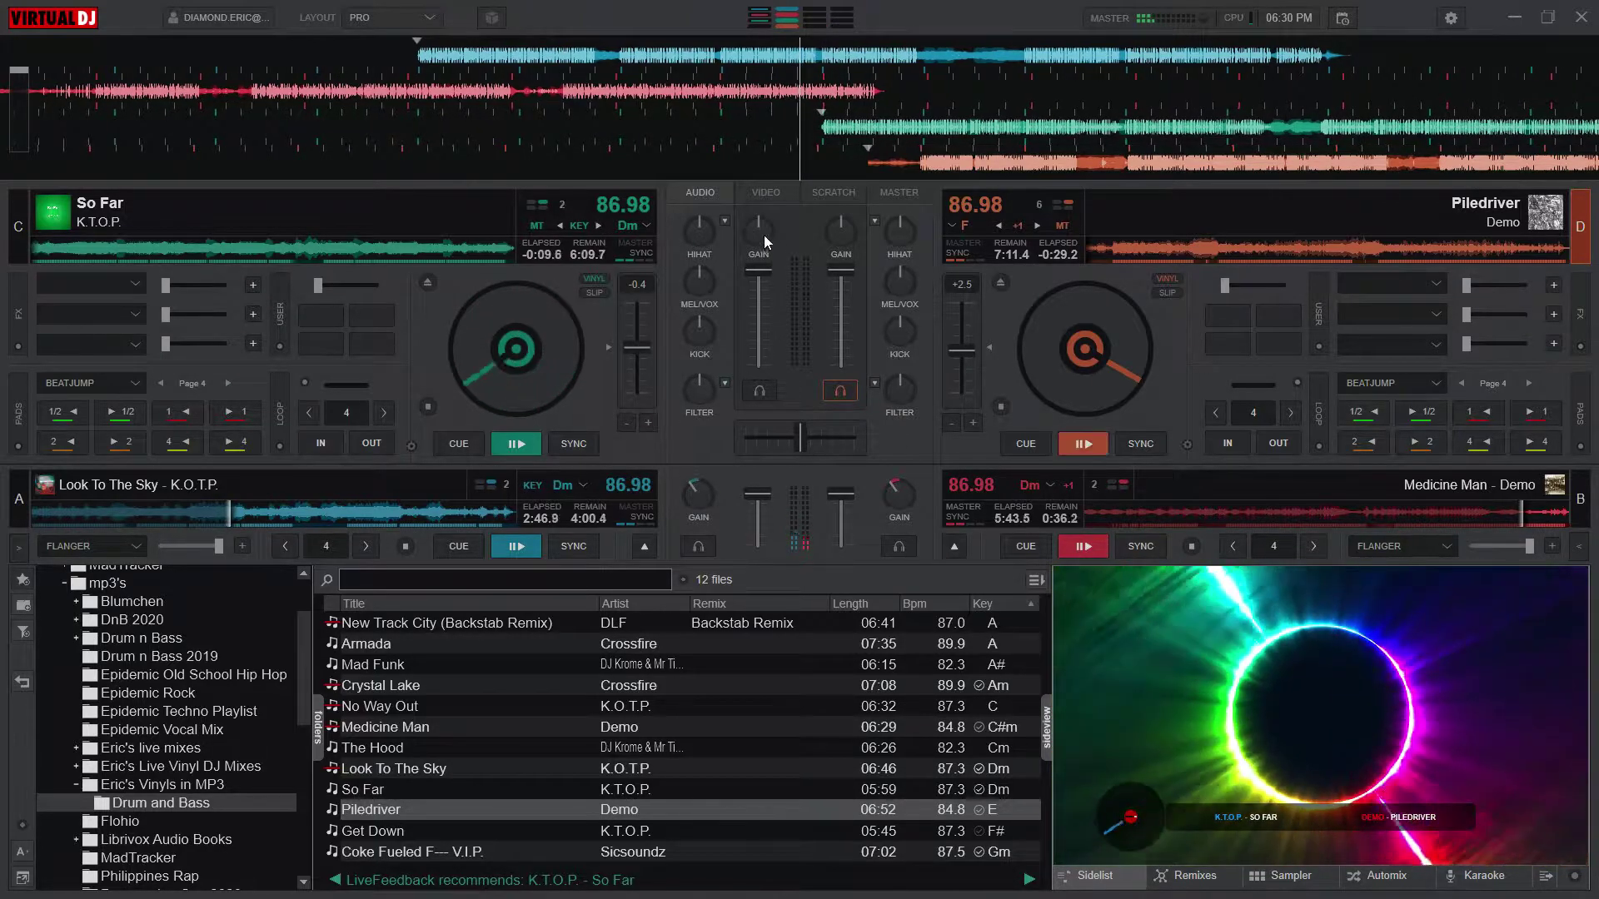
Step: Sync So Far on deck C and turn down the gains of decks C and A to blend it with Look To The Sky
scroll(762, 234, down, 4)
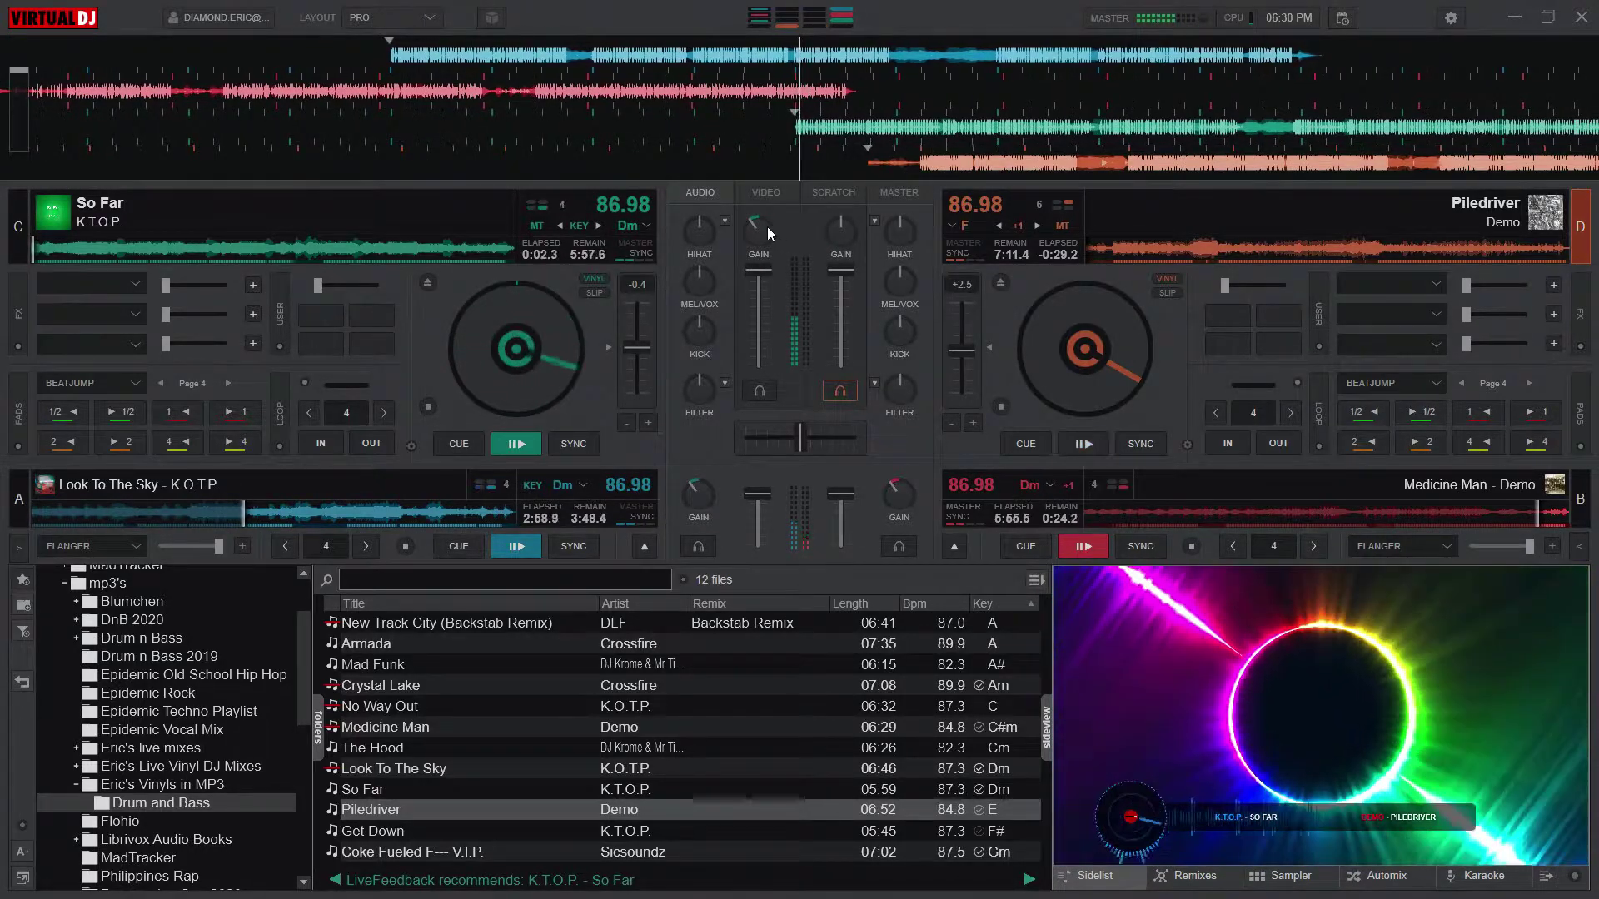
click(577, 446)
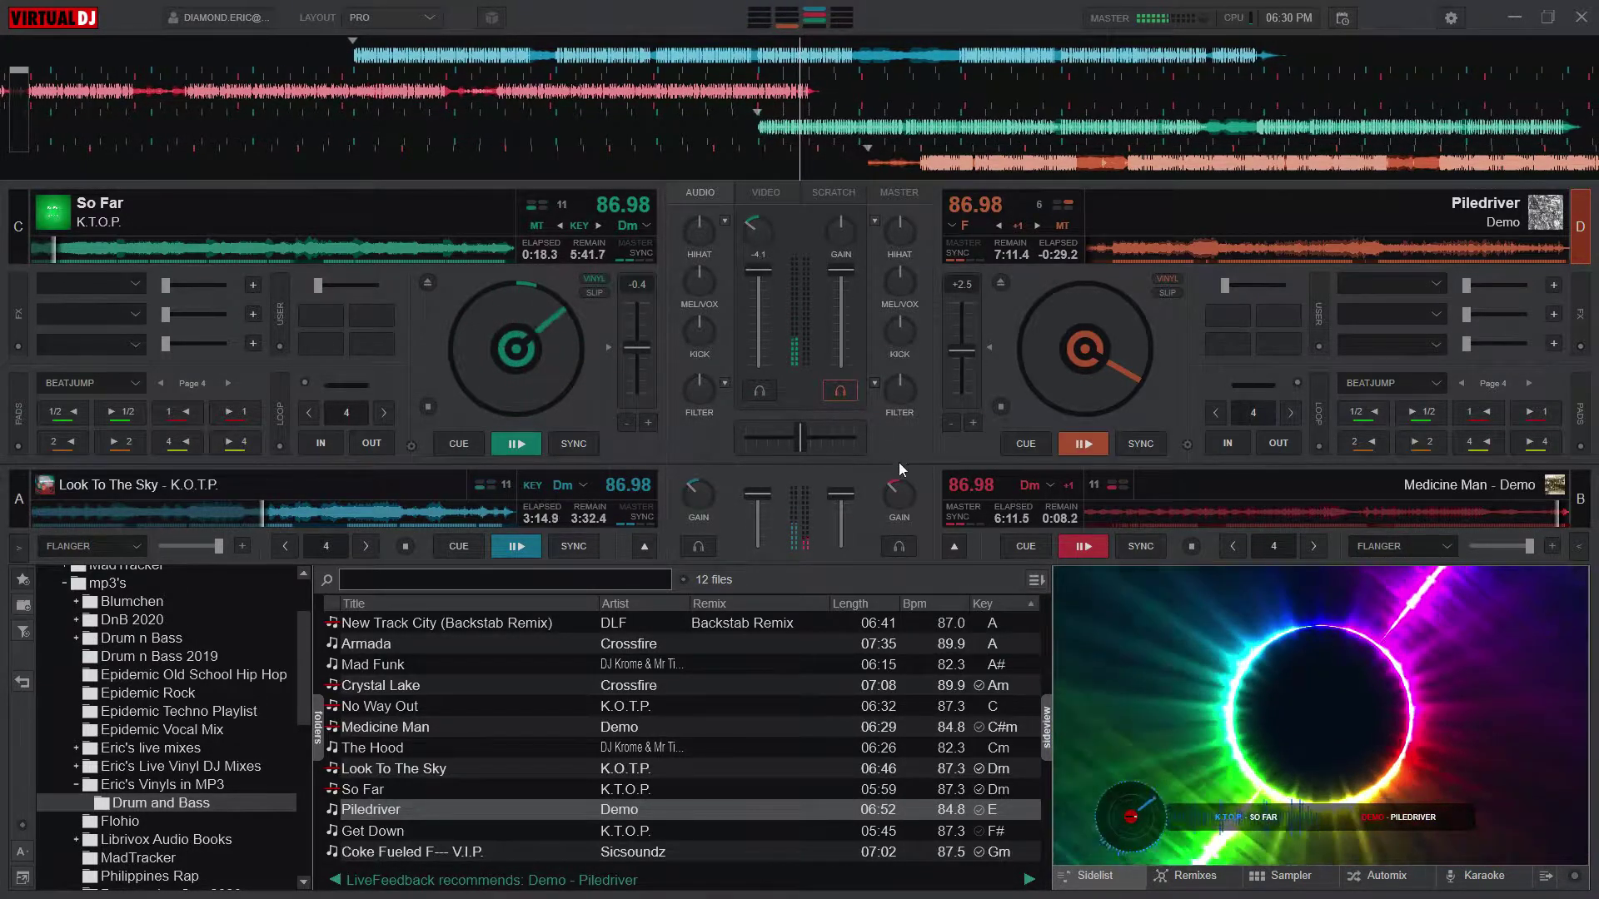
mouse_move(702, 492)
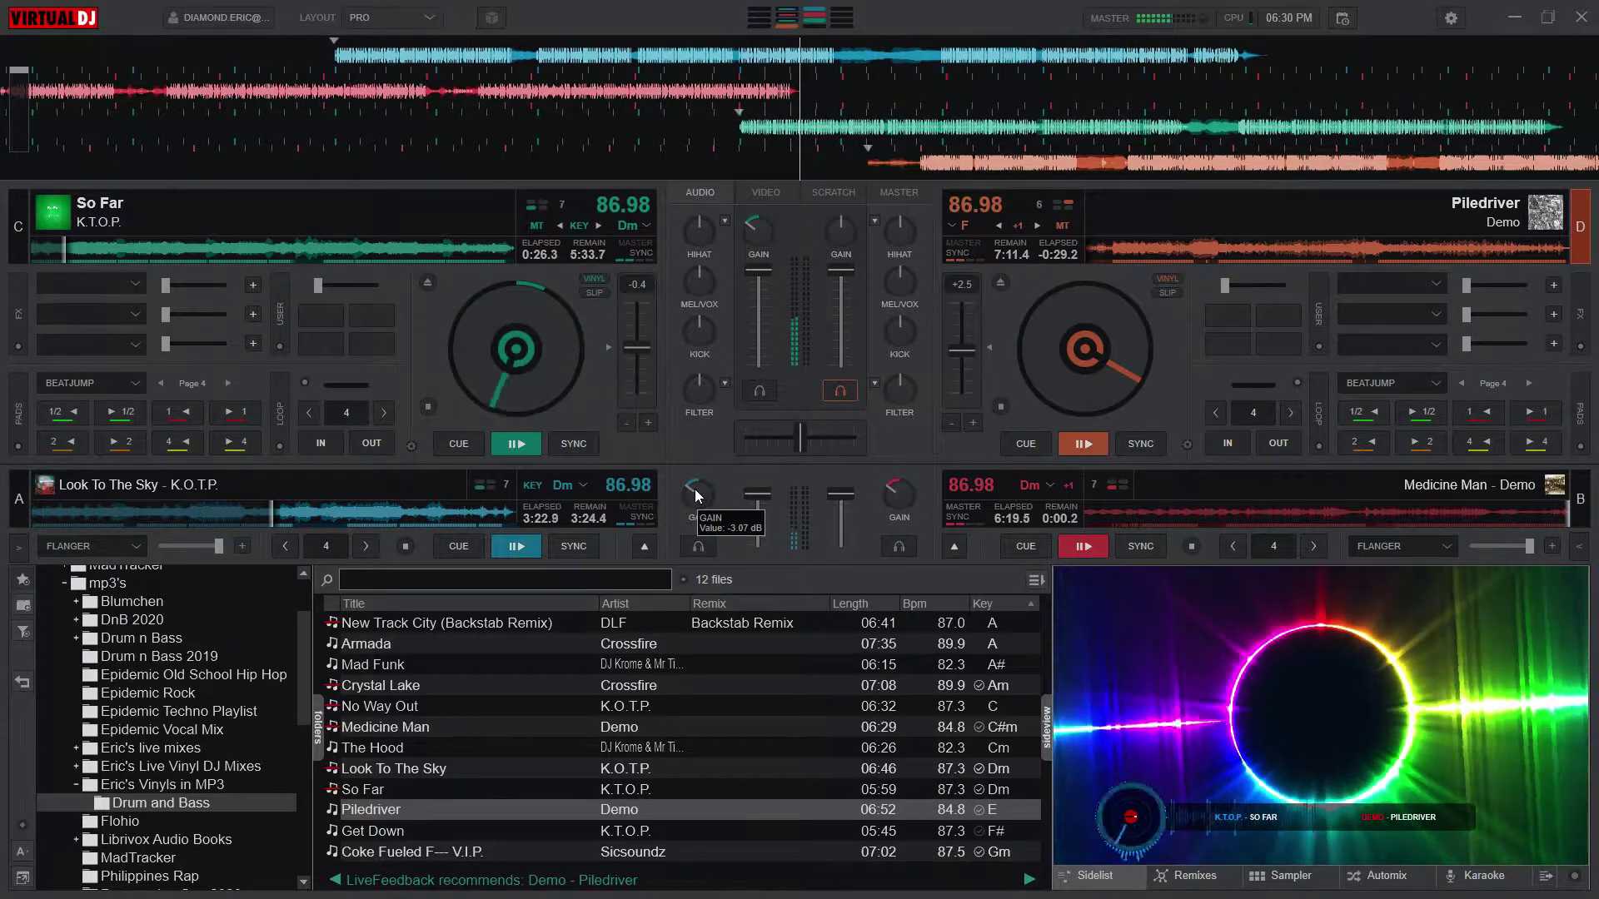
Step: Unload the finished Medicine Man from deck B and bring deck D with Piledriver back to the front
click(954, 545)
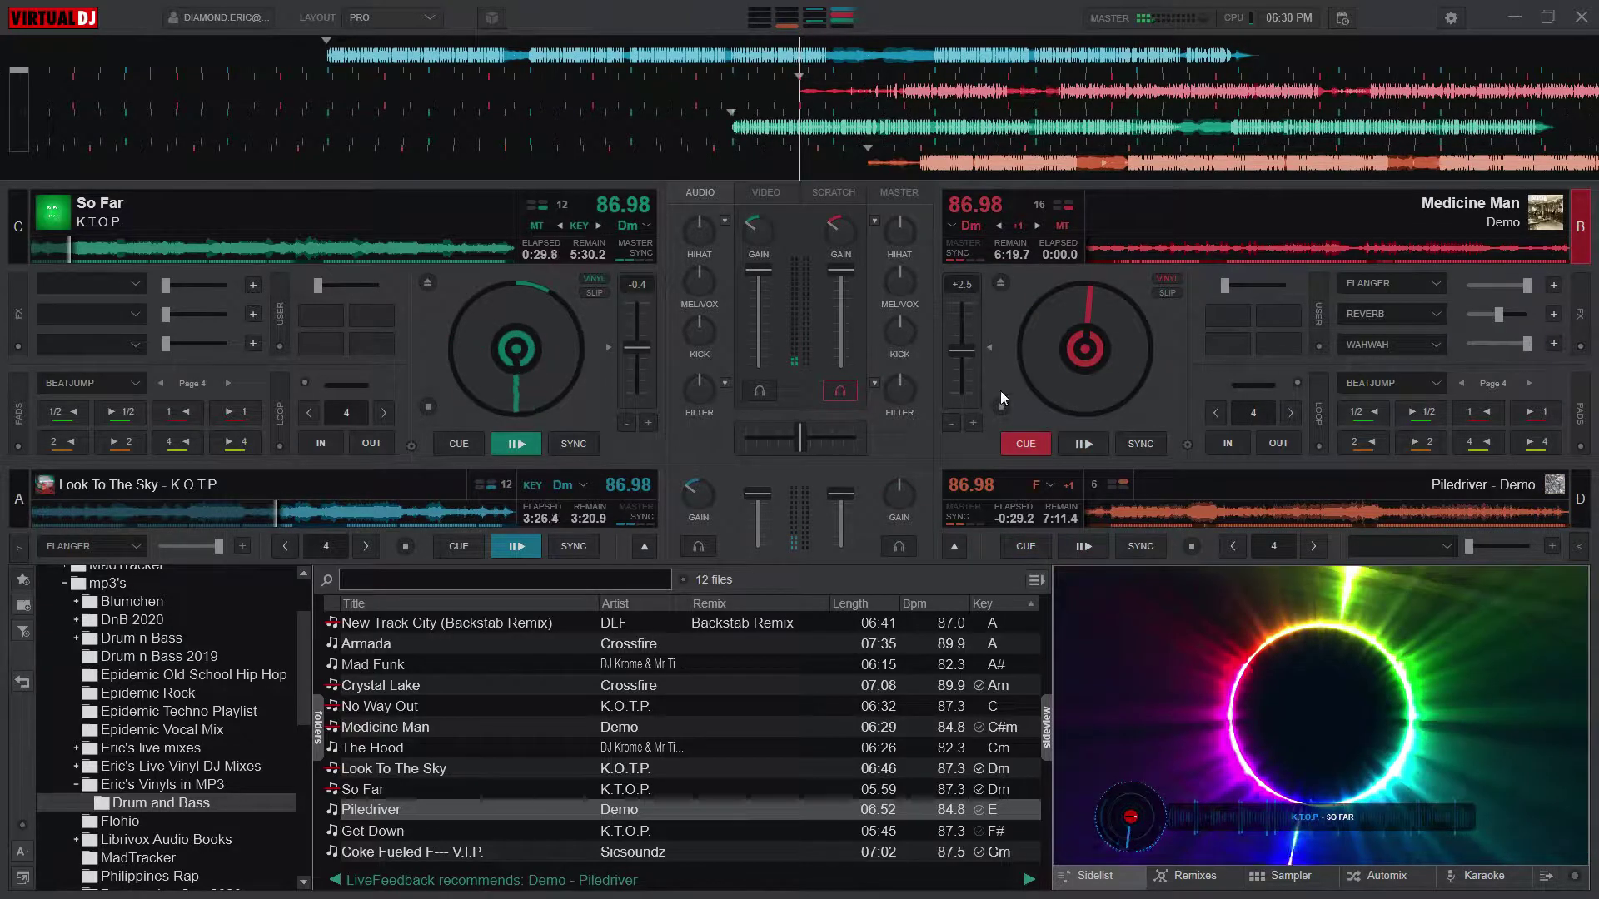
click(1001, 284)
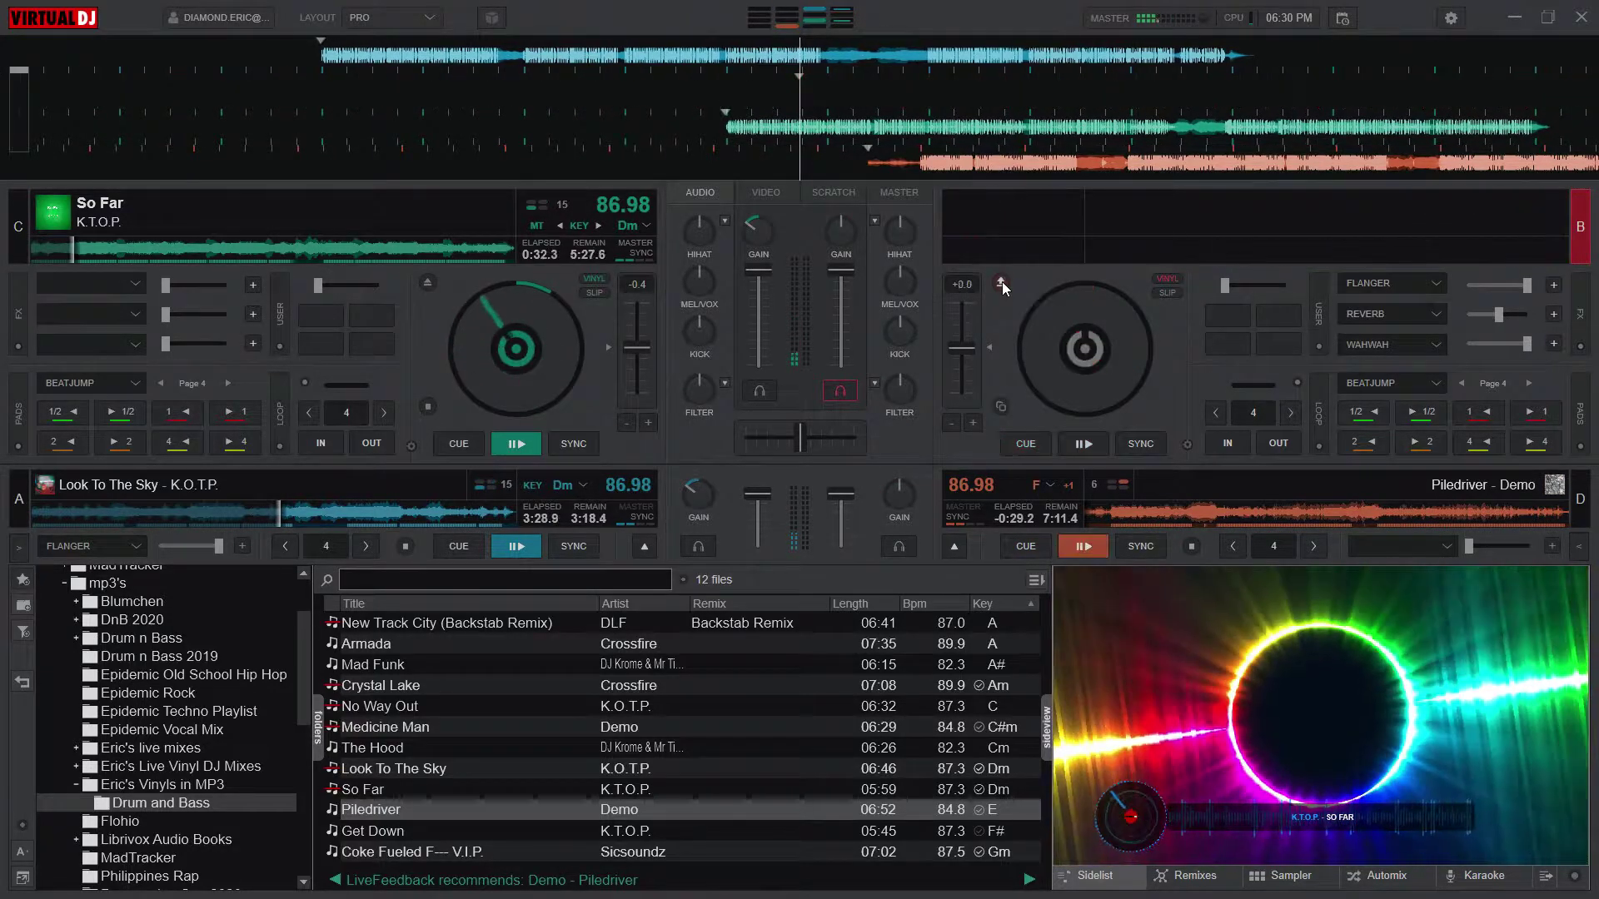
click(958, 545)
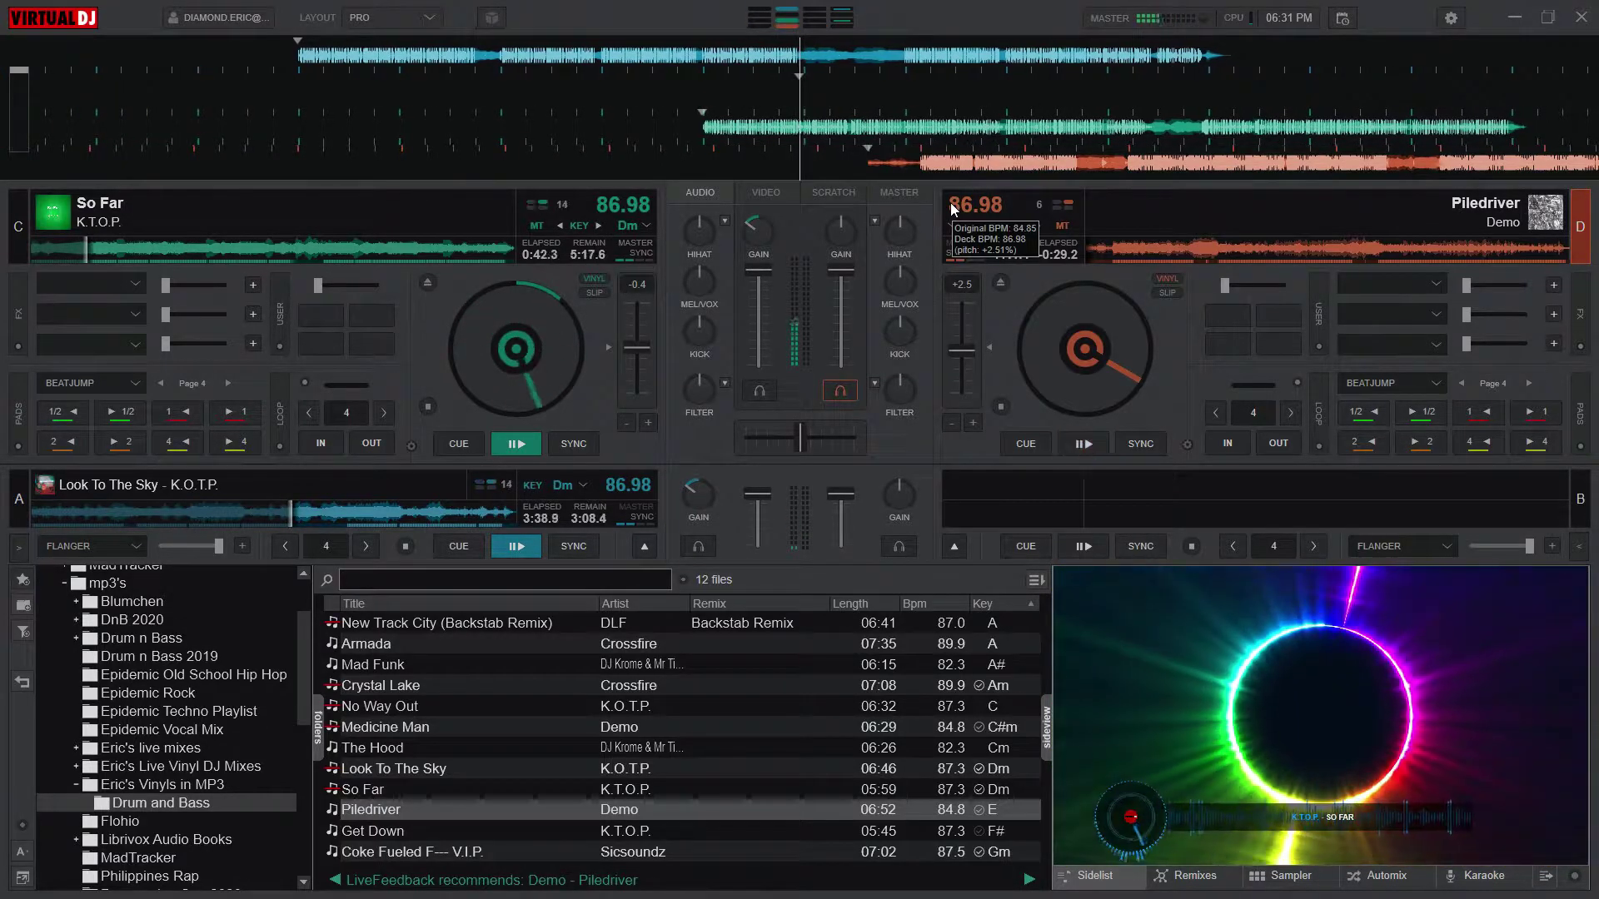
Step: Turn up the gain of So Far on deck C and raise Look To The Sky's gain on deck A to -1.2 dB
mouse_move(761, 243)
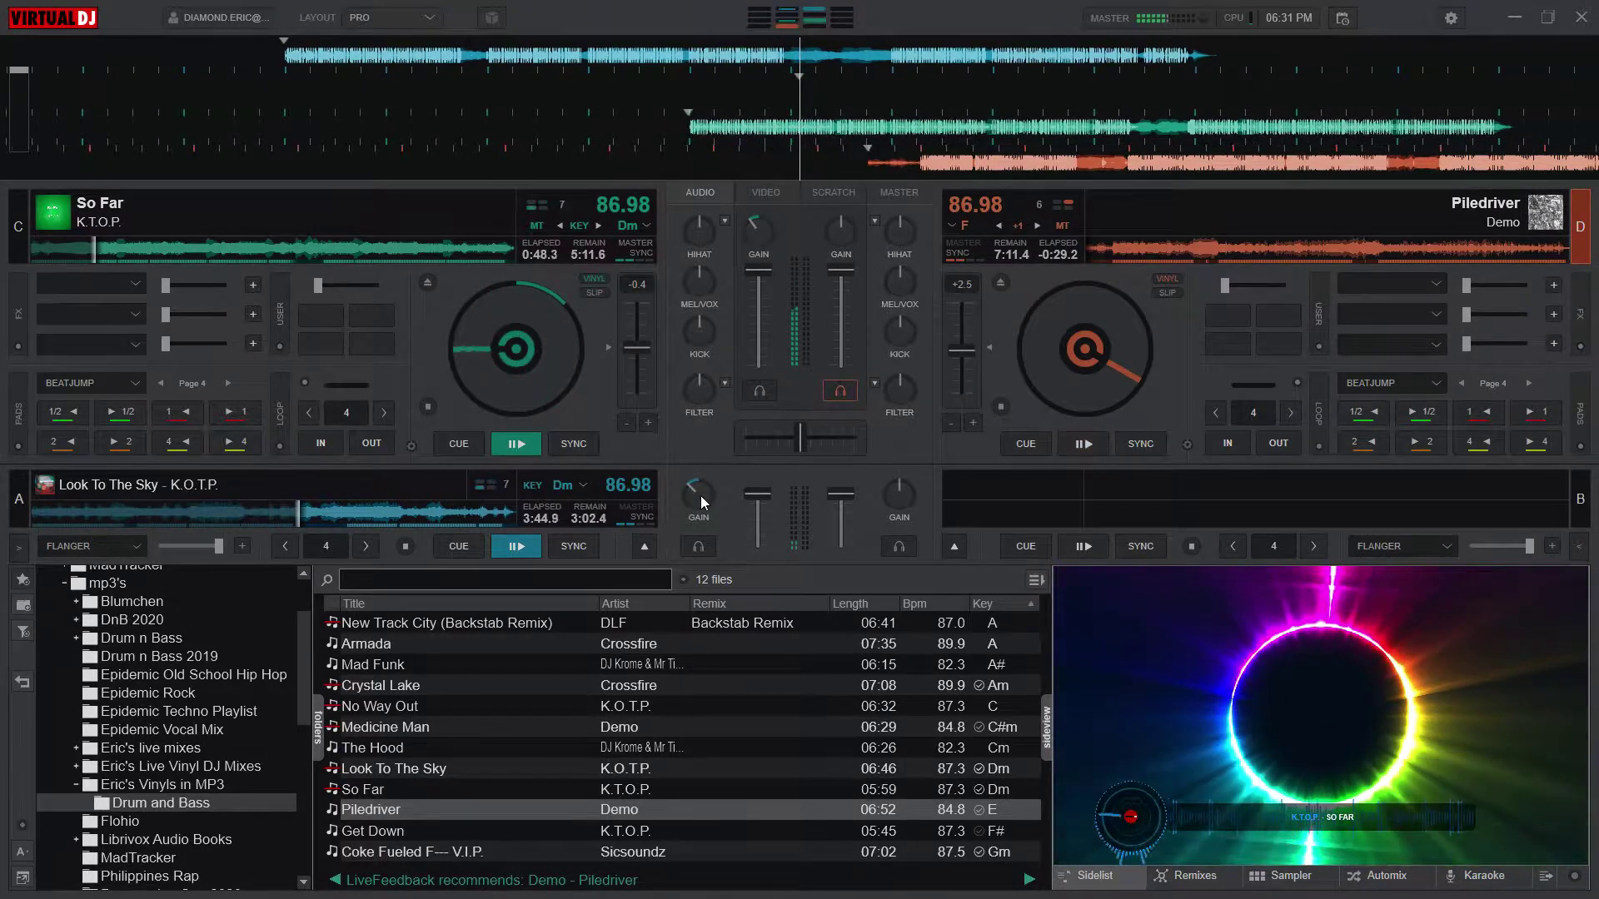
drag(763, 236, 763, 233)
drag(699, 496, 702, 496)
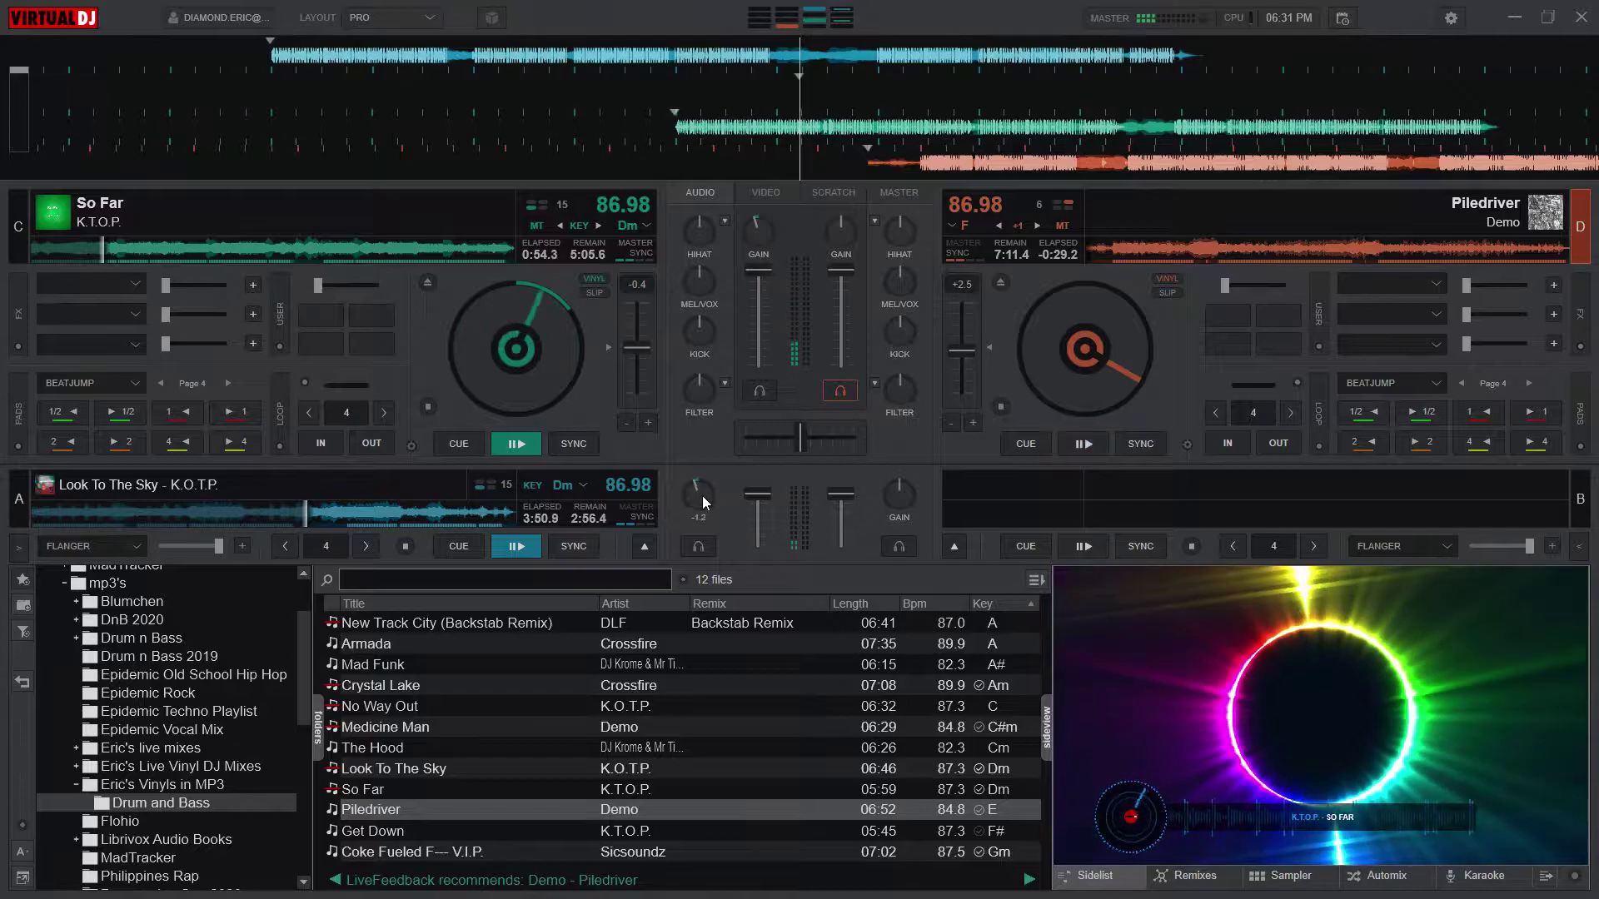
Step: Rebalance the gains of So Far on deck C and Look To The Sky on deck A
drag(772, 239, 762, 236)
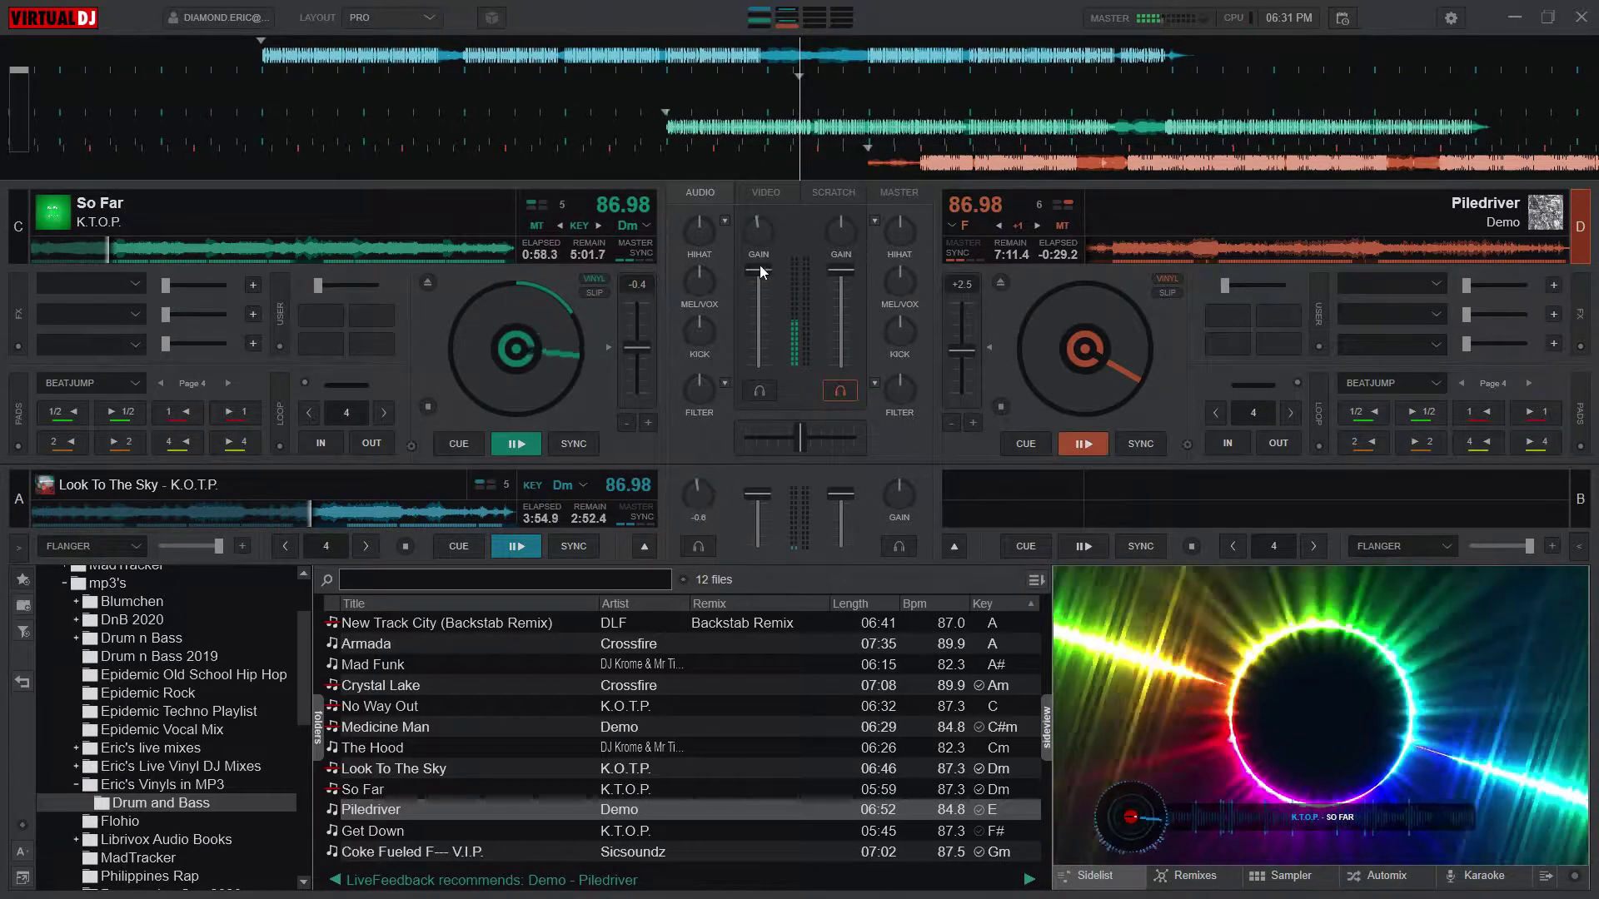
mouse_move(701, 491)
mouse_move(759, 230)
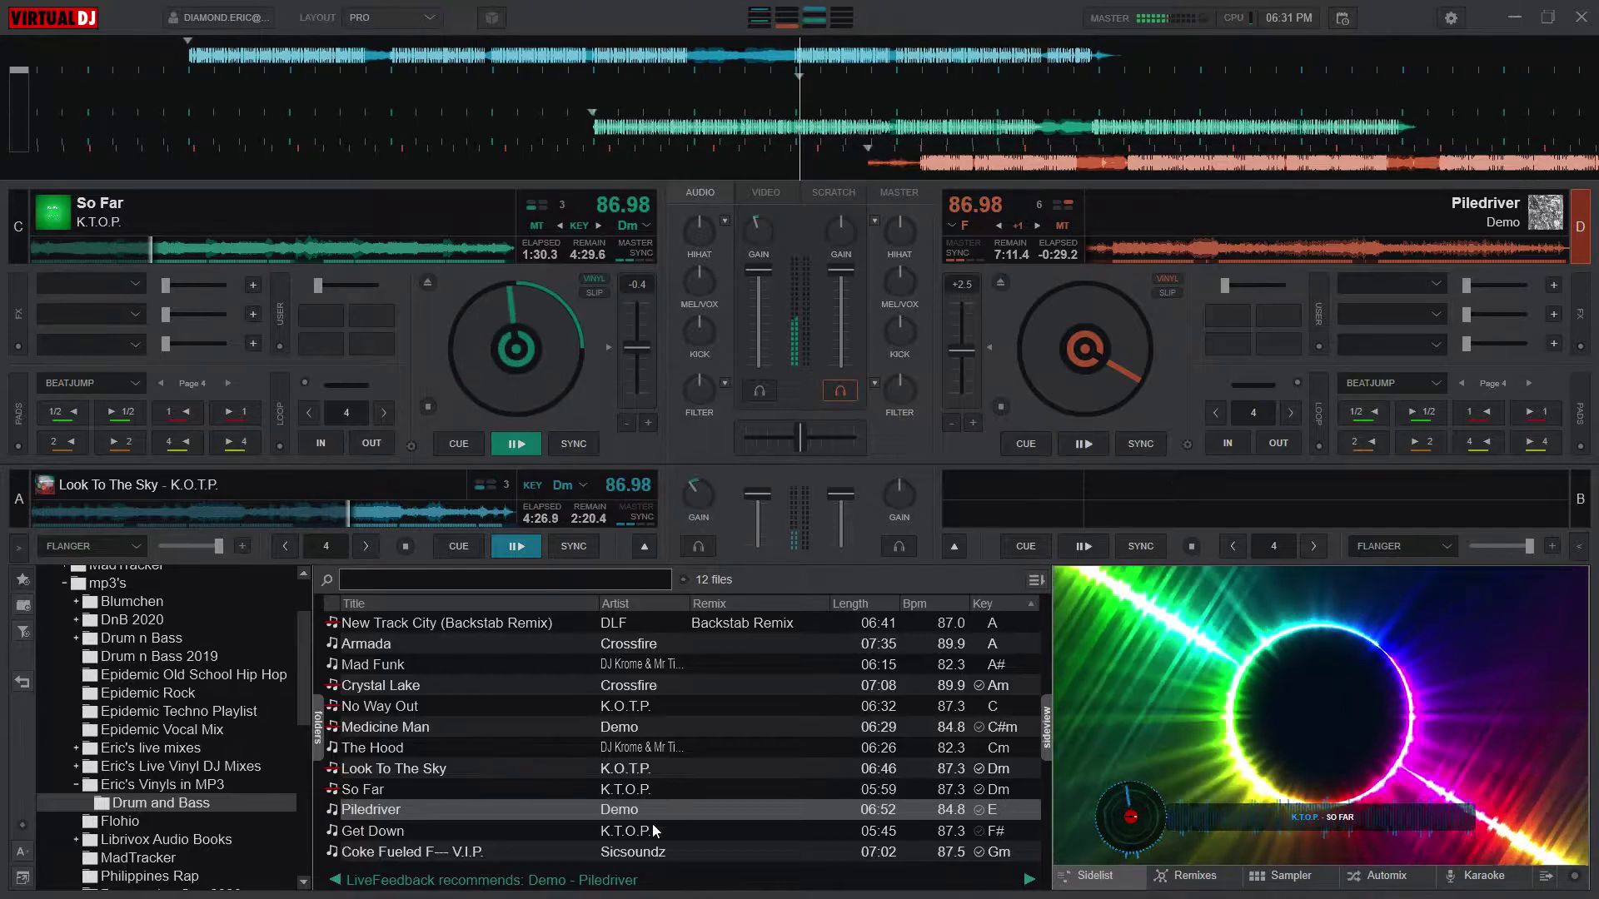
Step: Load Get Down onto deck B and lower the gain of So Far on deck C to -2.5 dB
drag(551, 830, 1087, 484)
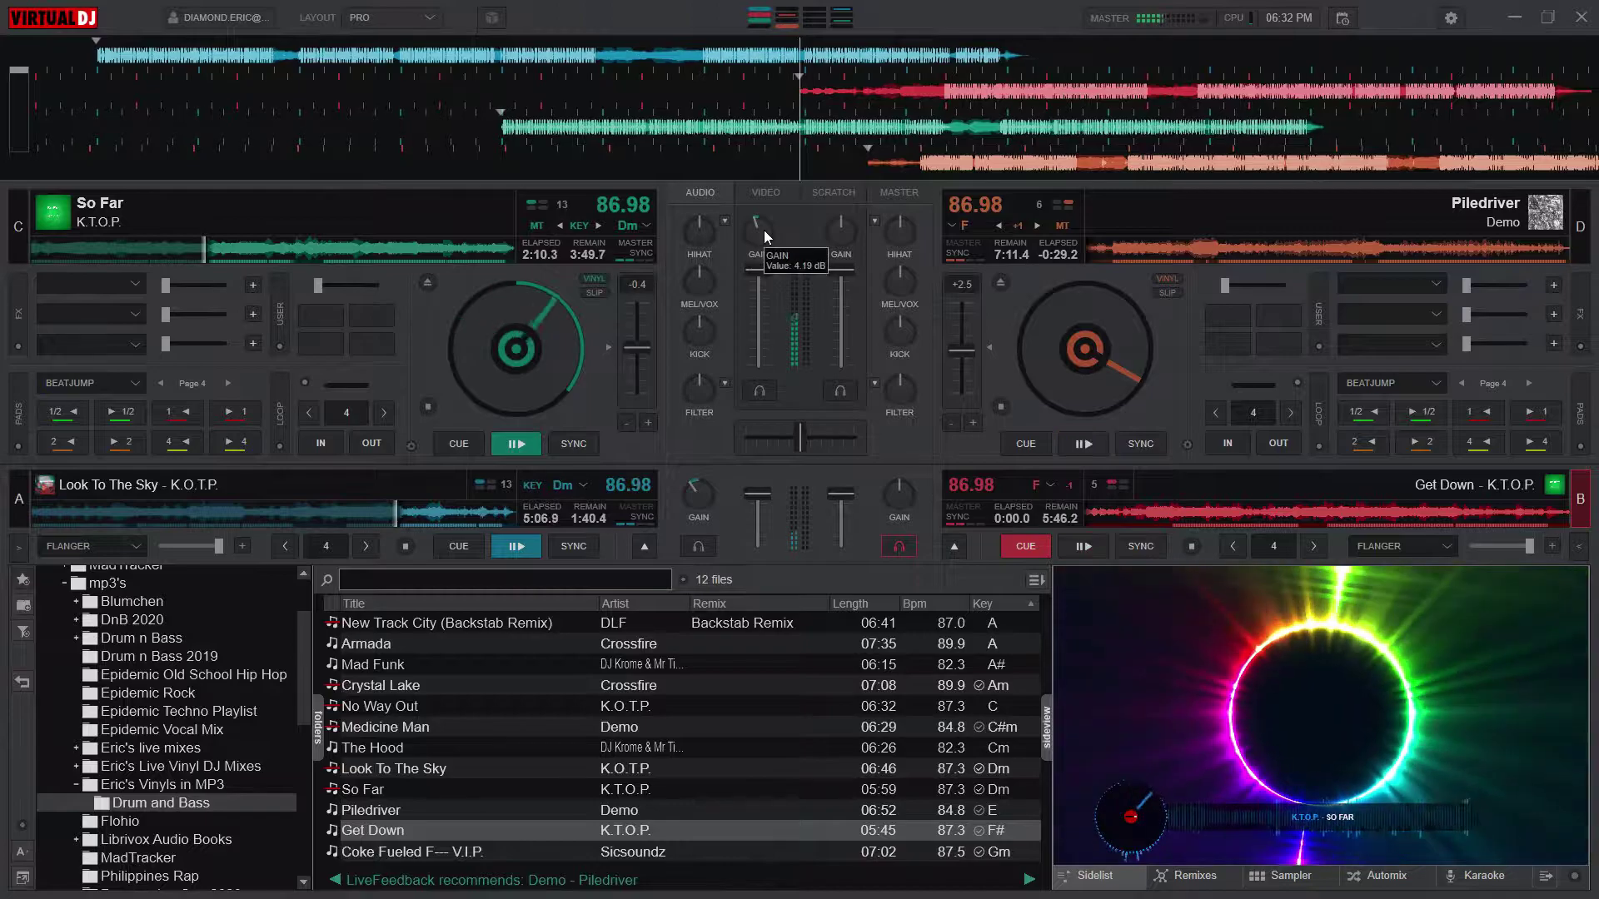
scroll(762, 230, down, 7)
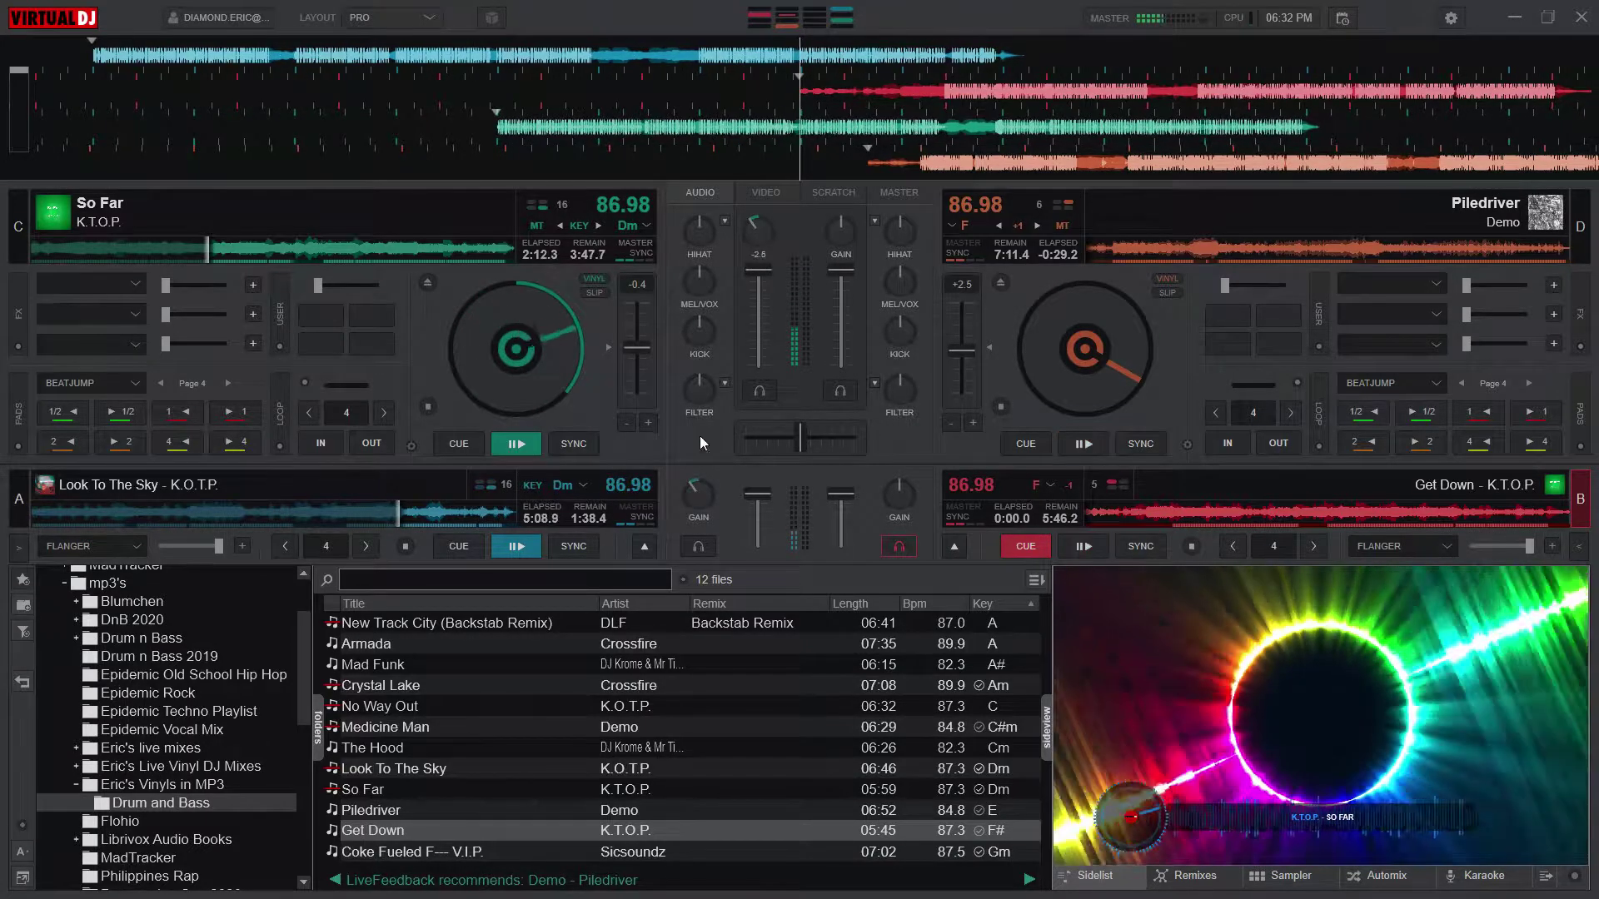
mouse_move(709, 499)
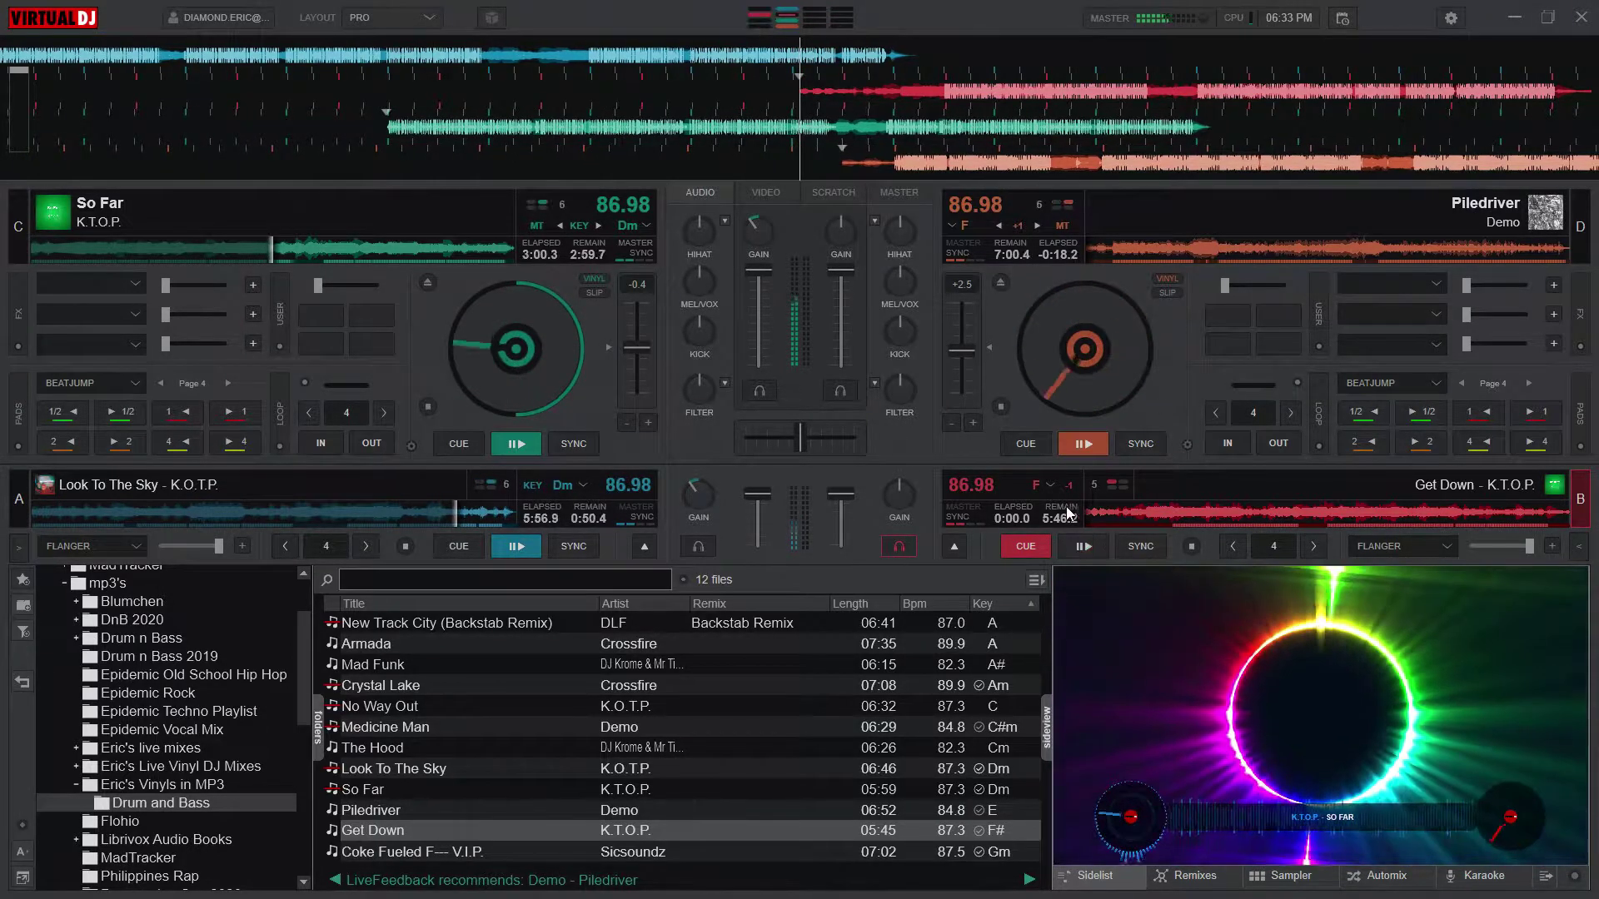
Step: Bring deck B with Get Down to the front in place of deck D and turn down Piledriver's gain on deck D
click(956, 546)
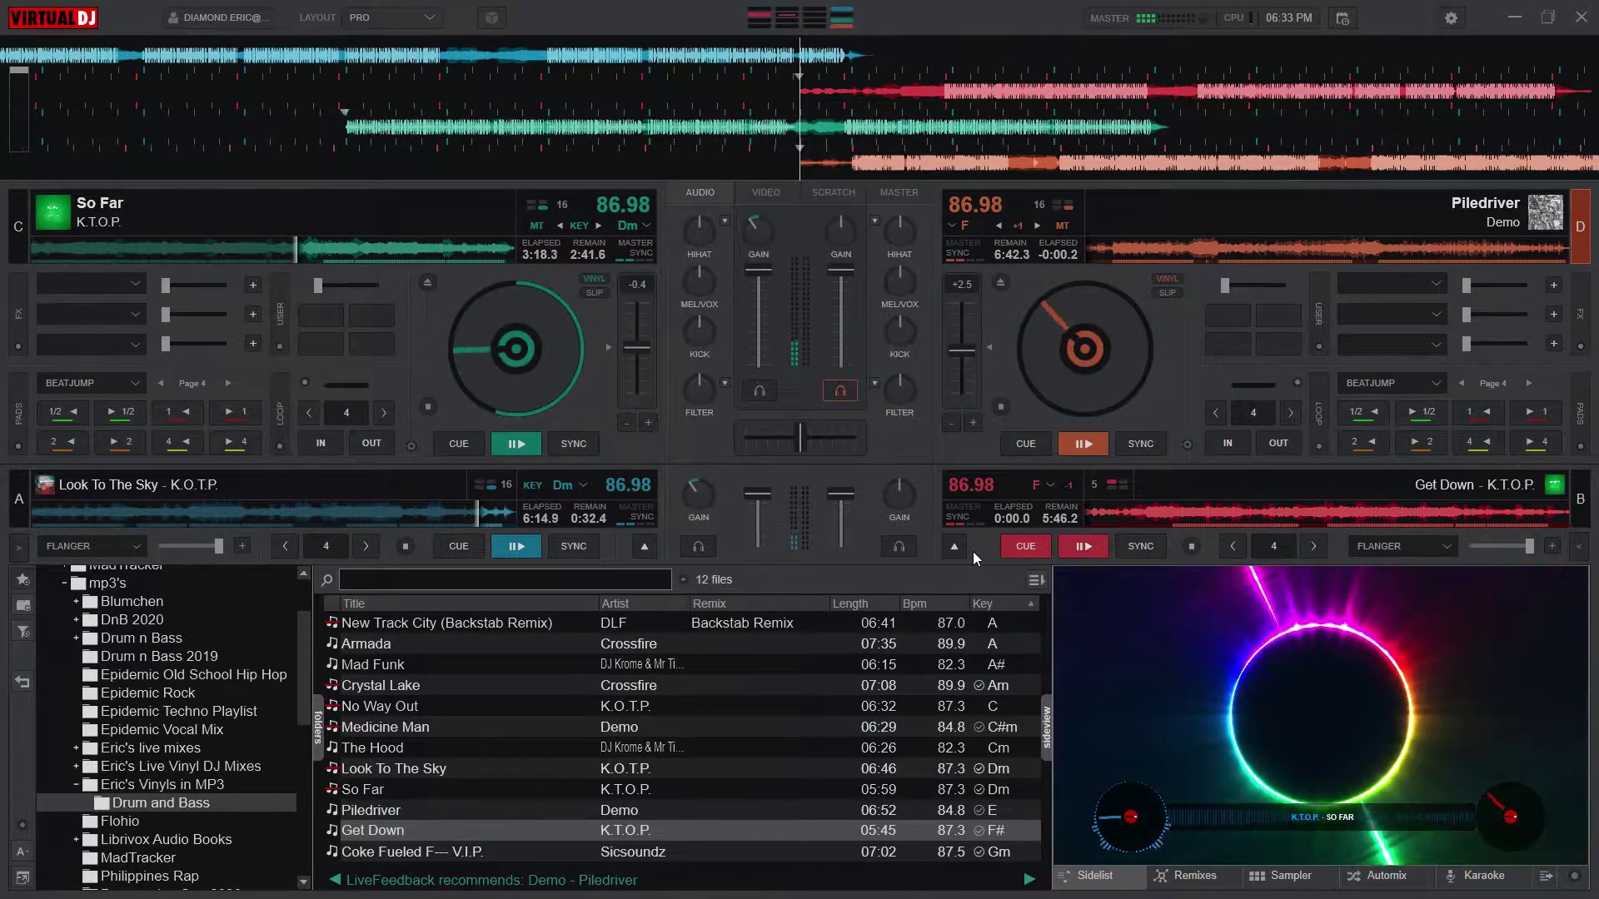
click(955, 547)
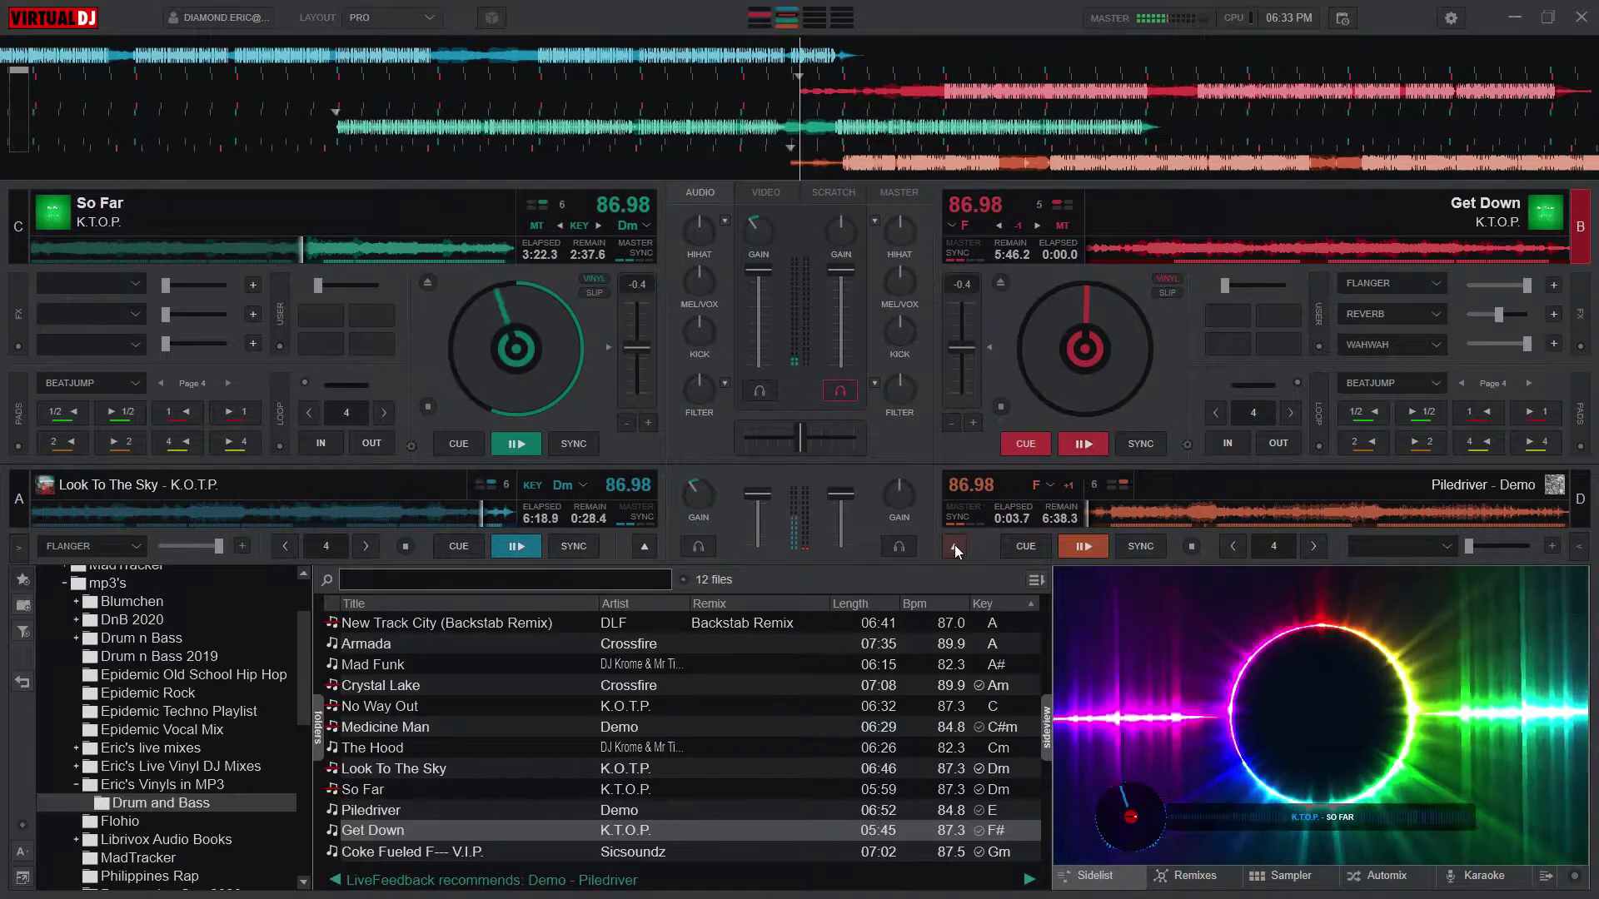
click(955, 546)
click(955, 546)
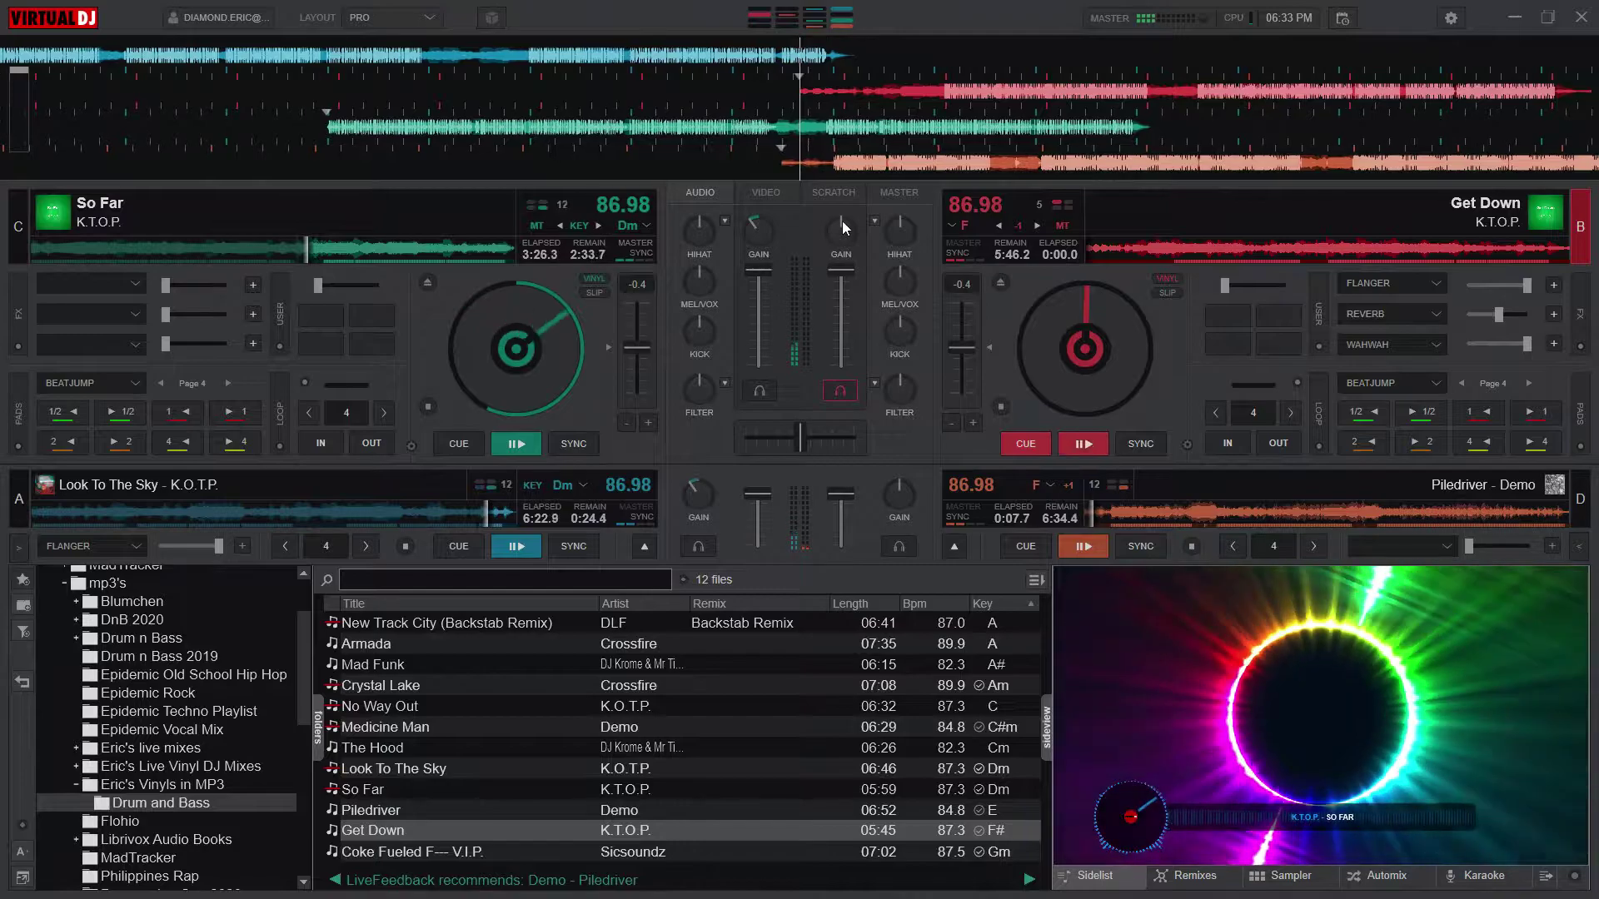
mouse_move(841, 221)
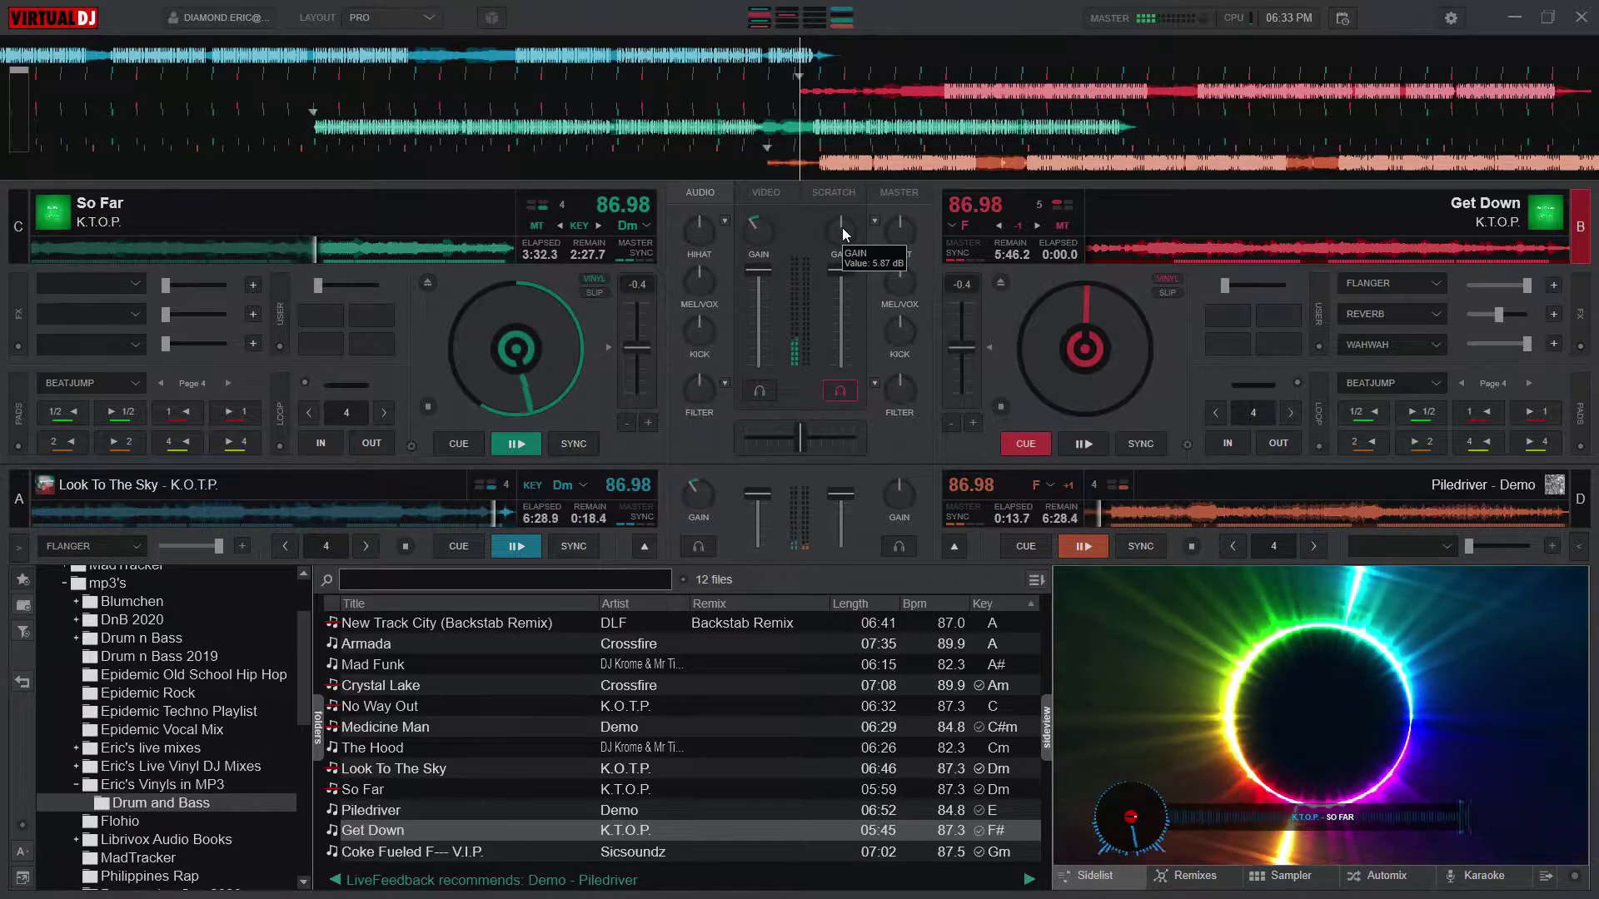
mouse_move(902, 496)
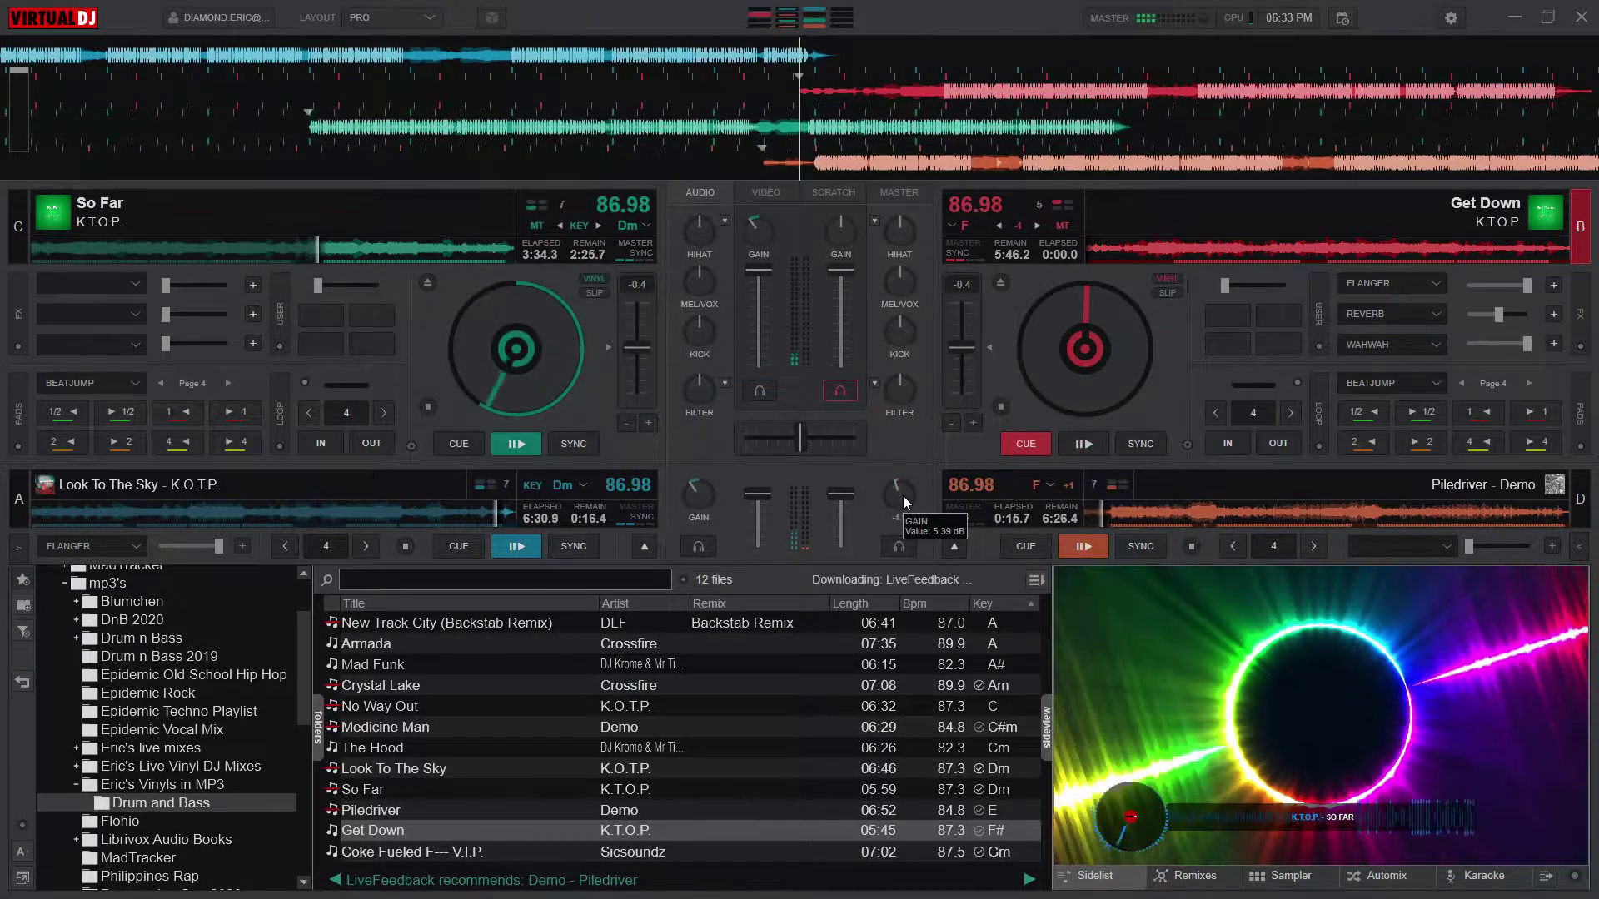
scroll(903, 494, down, 3)
scroll(903, 493, down, 2)
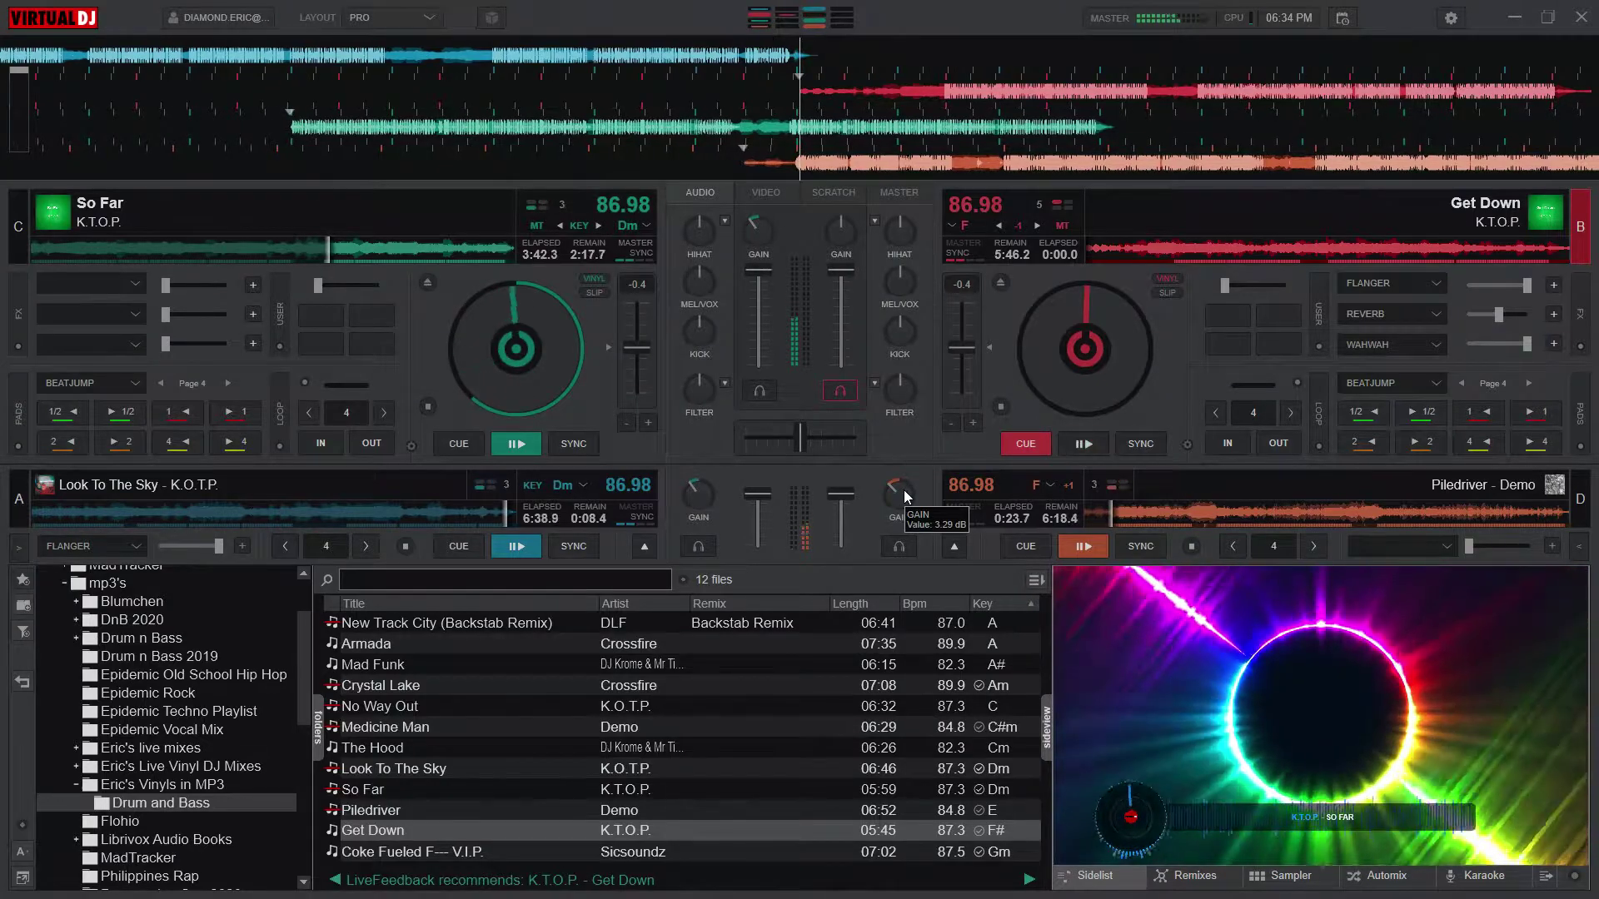
Step: Bring deck A to the front and unload the finished Look To The Sky from it
mouse_move(702, 492)
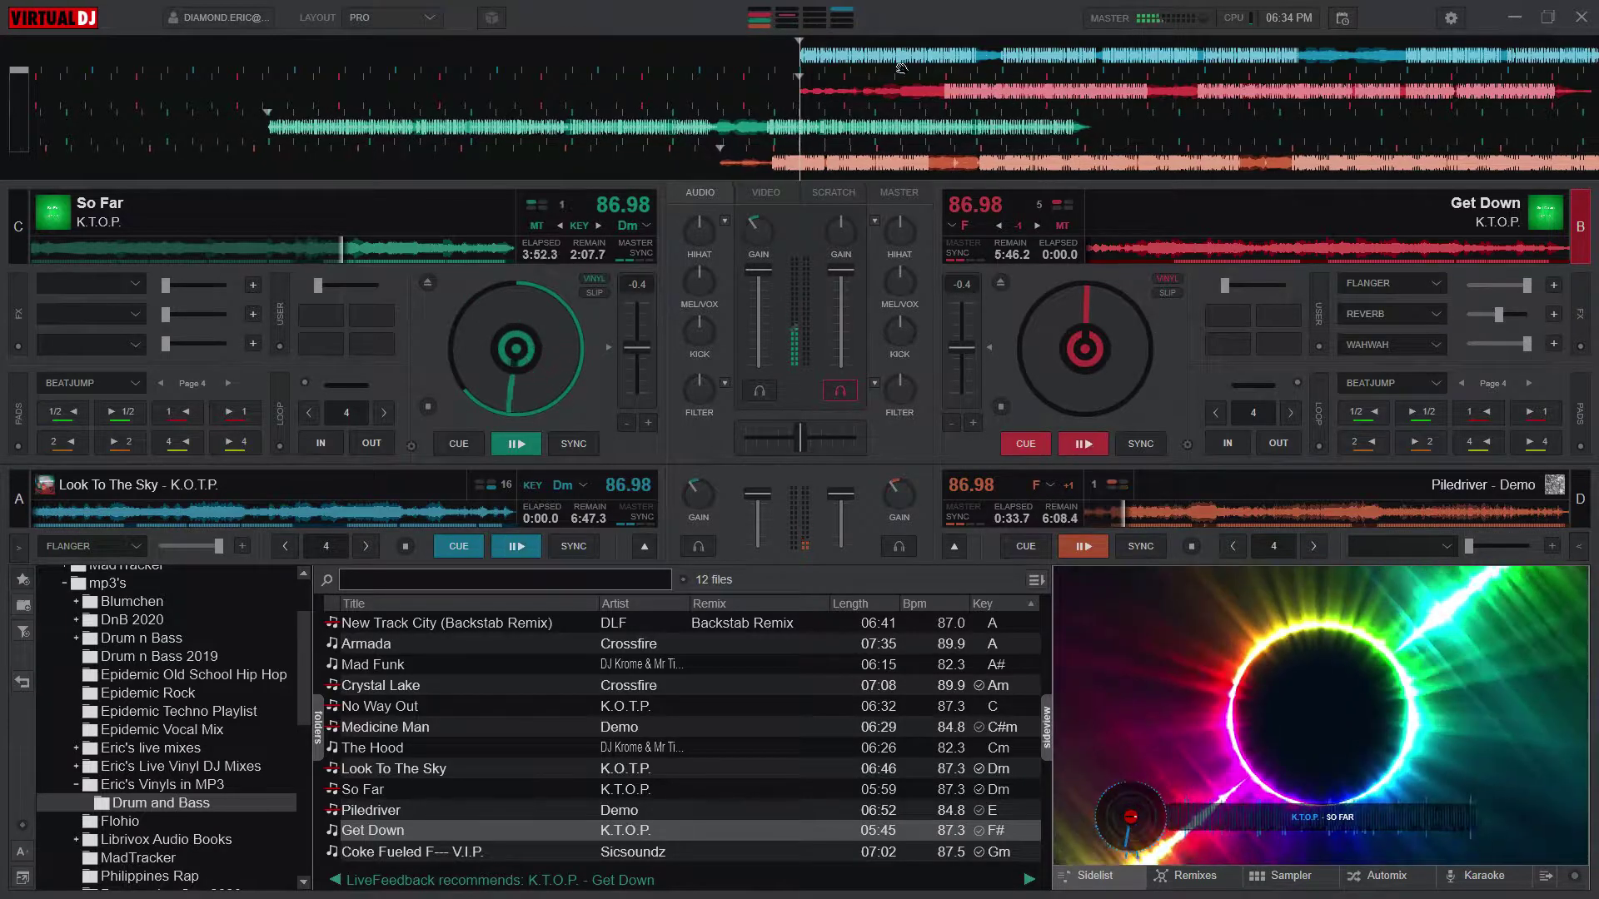
click(641, 547)
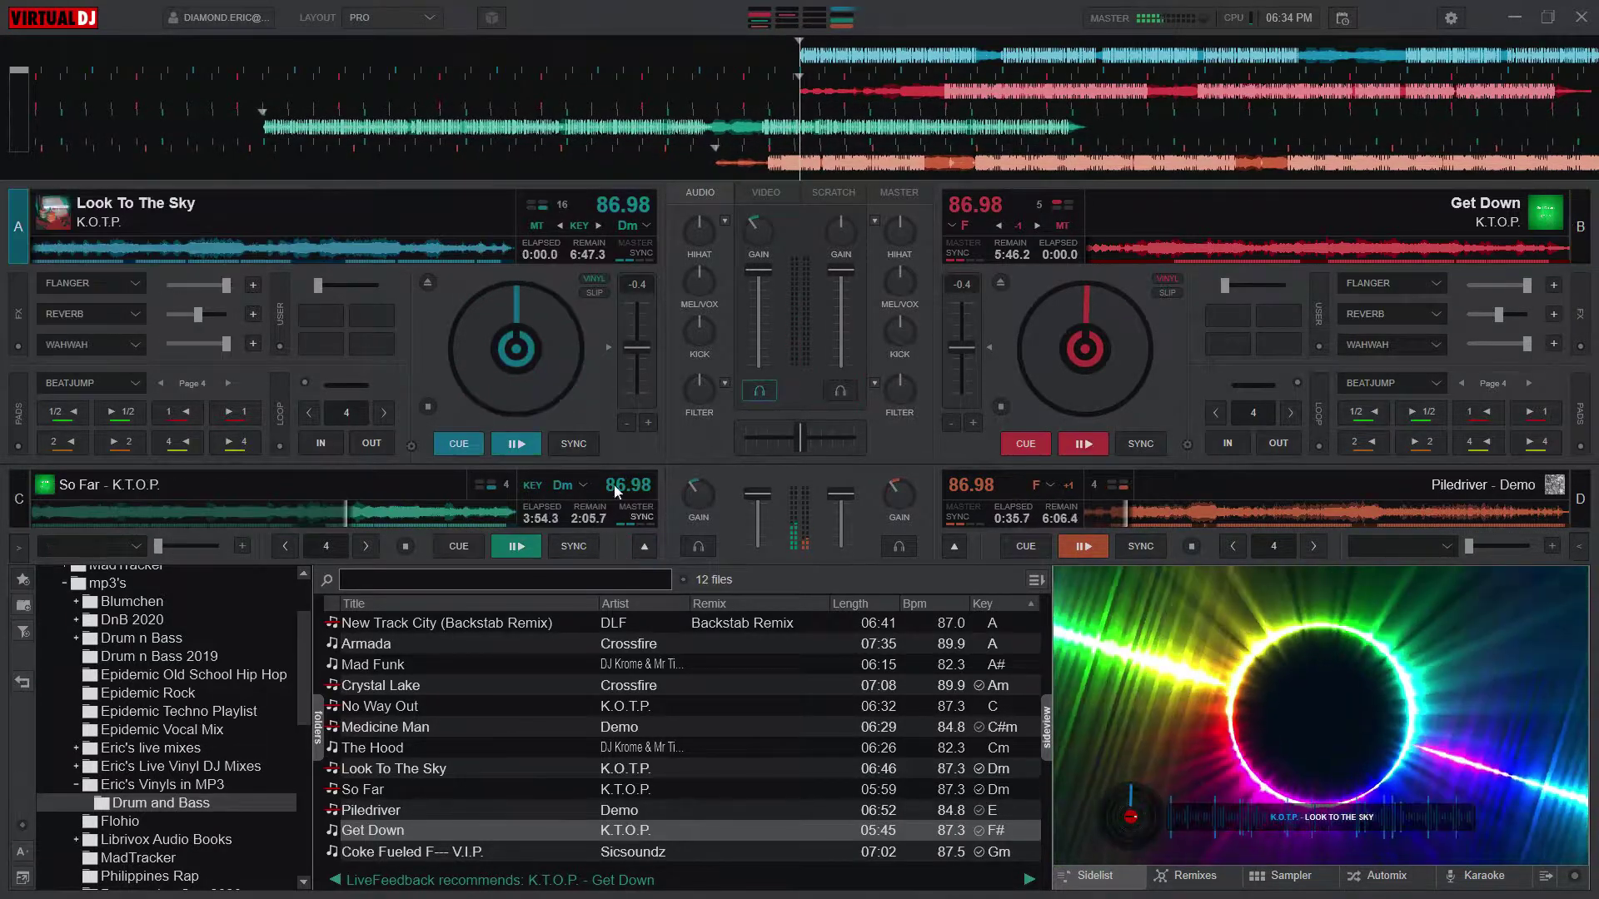
click(427, 282)
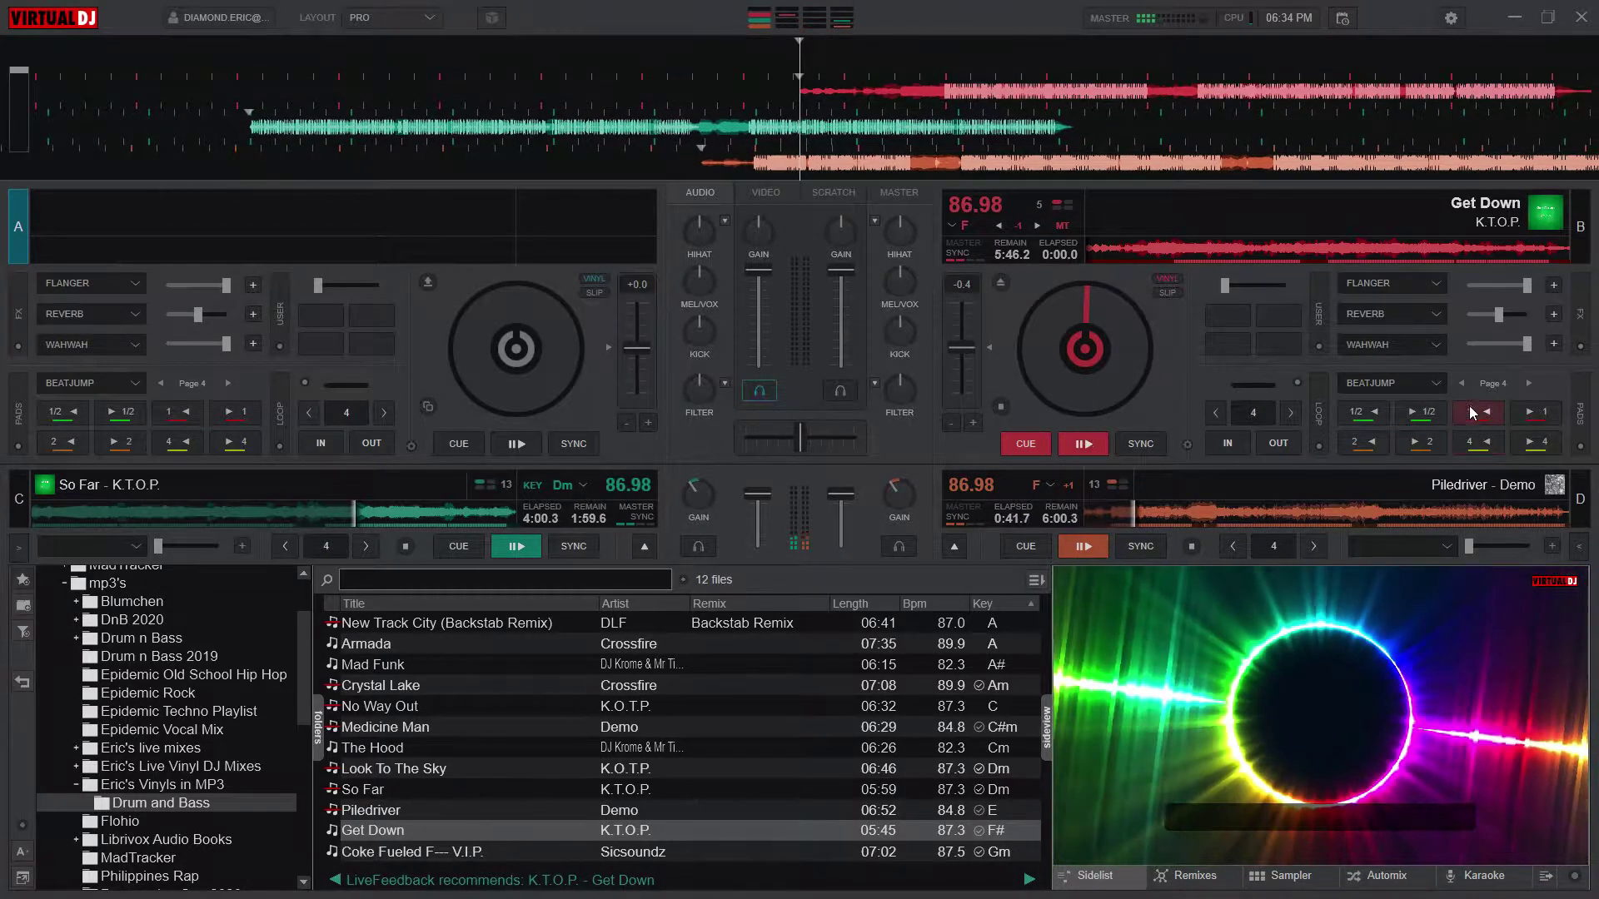
Step: Move Get Down on deck B back to -0:30.1 using 8-beat backward jumps
click(1528, 383)
click(1490, 441)
click(1492, 443)
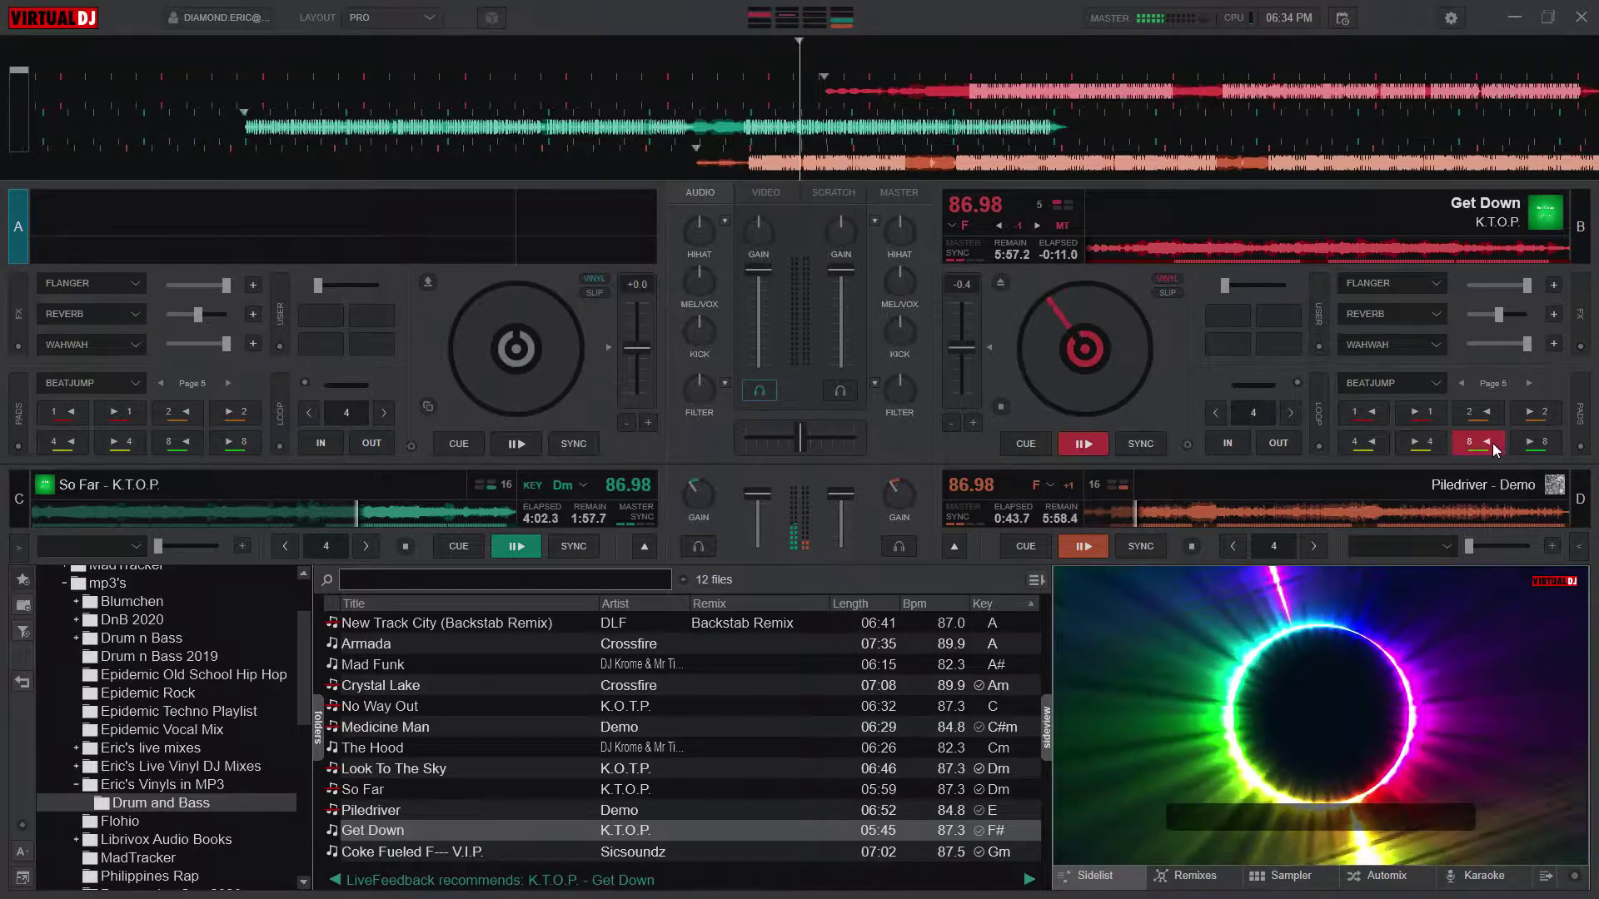
click(1492, 443)
click(1492, 443)
click(1492, 443)
click(1492, 443)
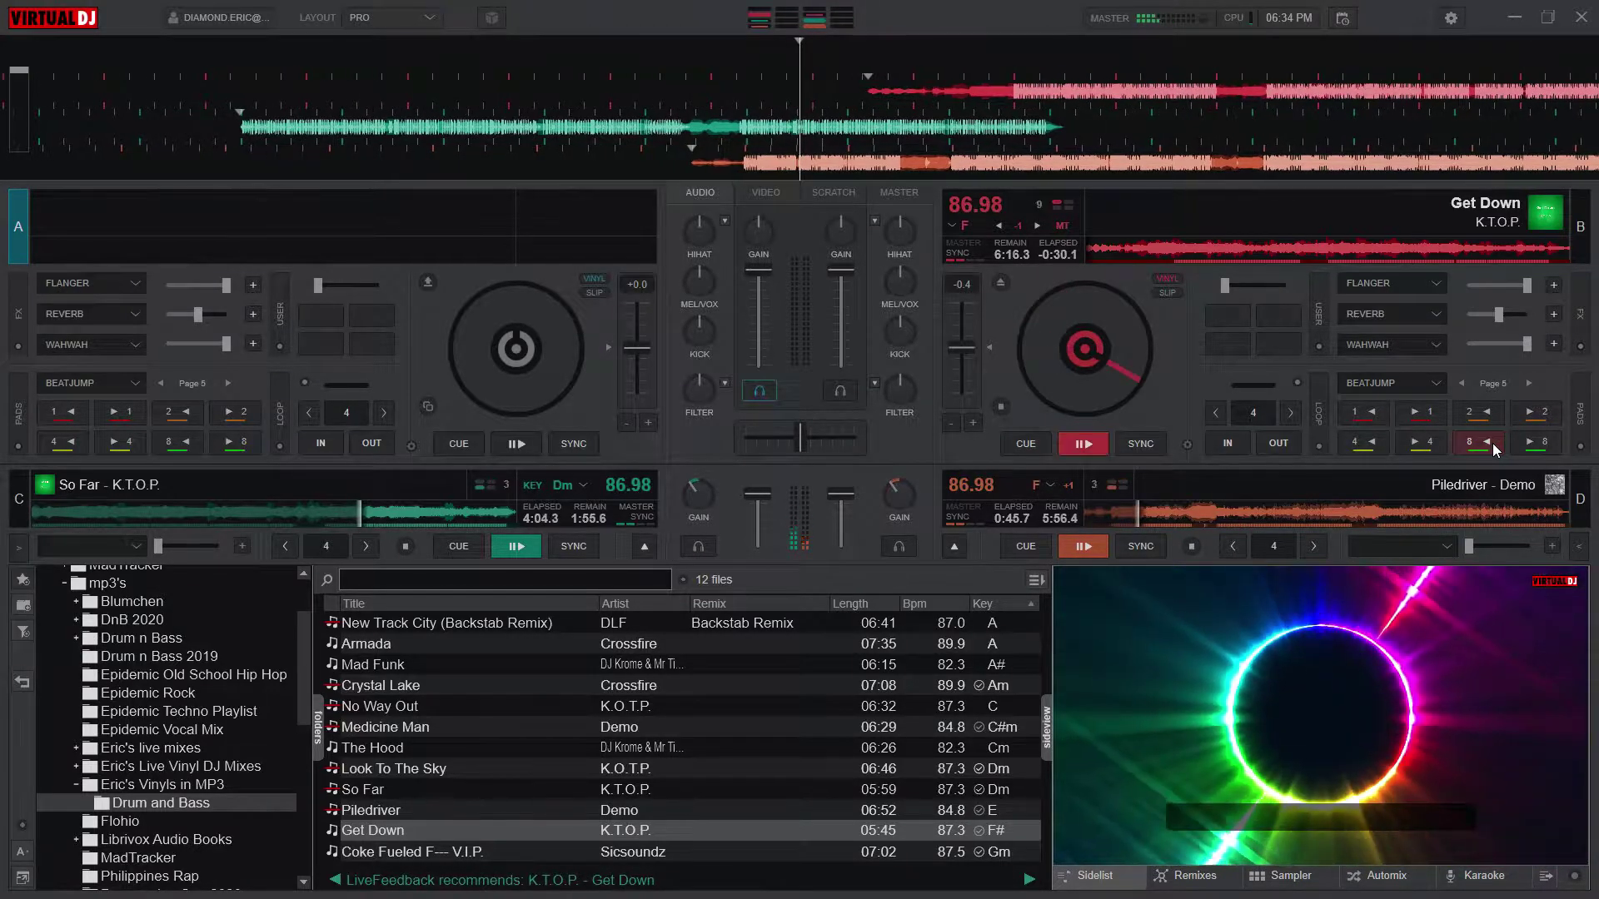
Step: Start Get Down on deck B in sync with the playing tracks and turn down its gain
click(1082, 444)
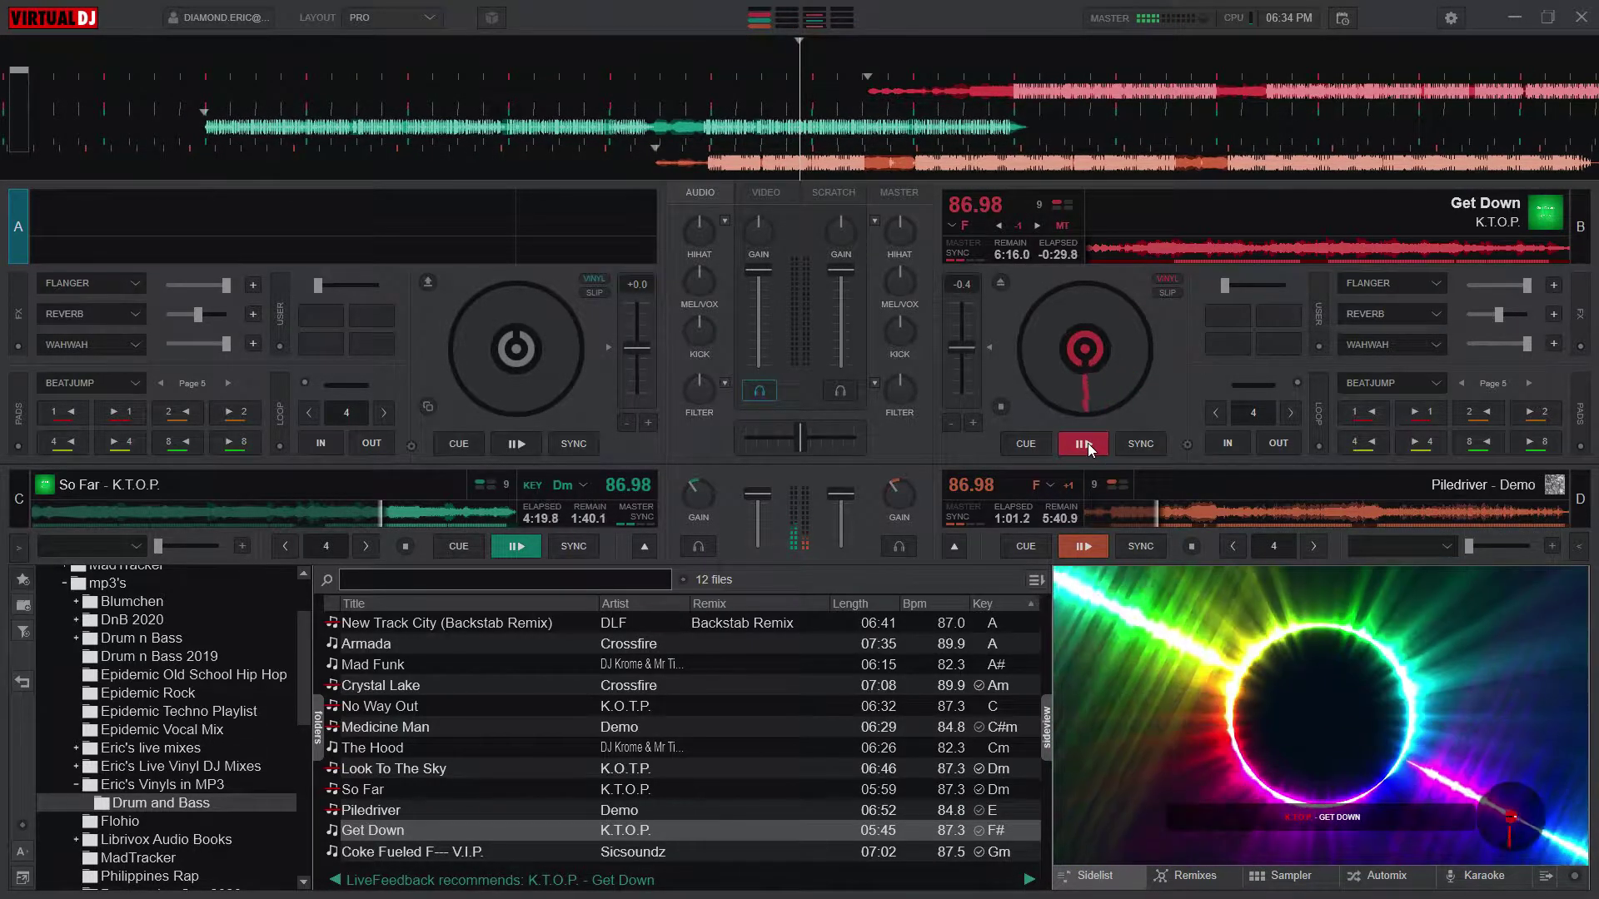
click(1148, 447)
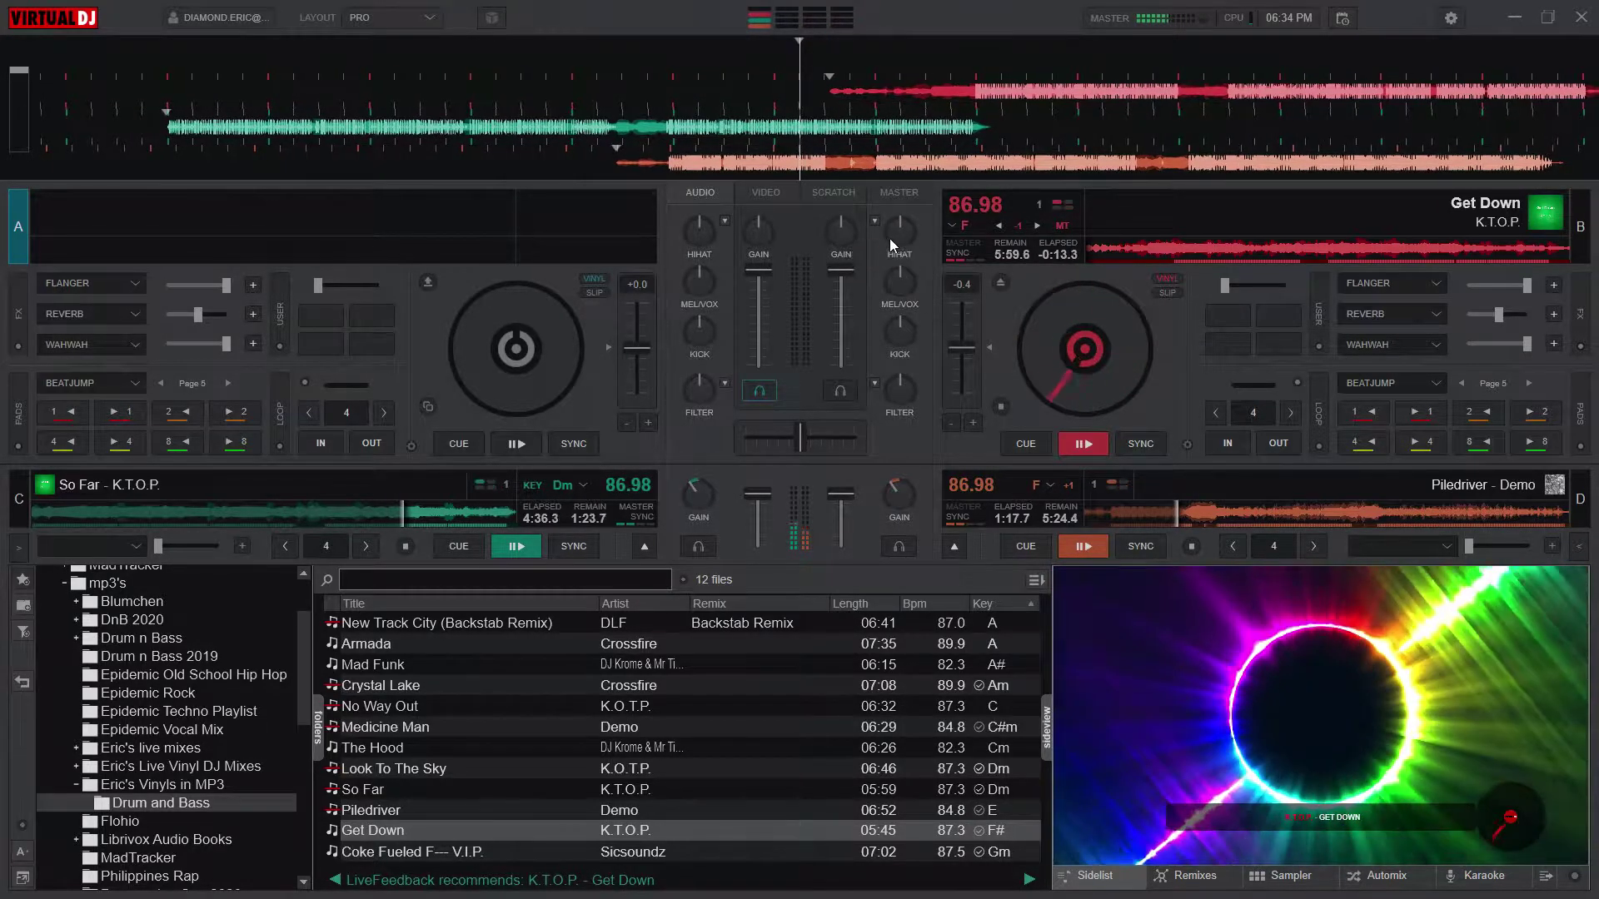
mouse_move(842, 227)
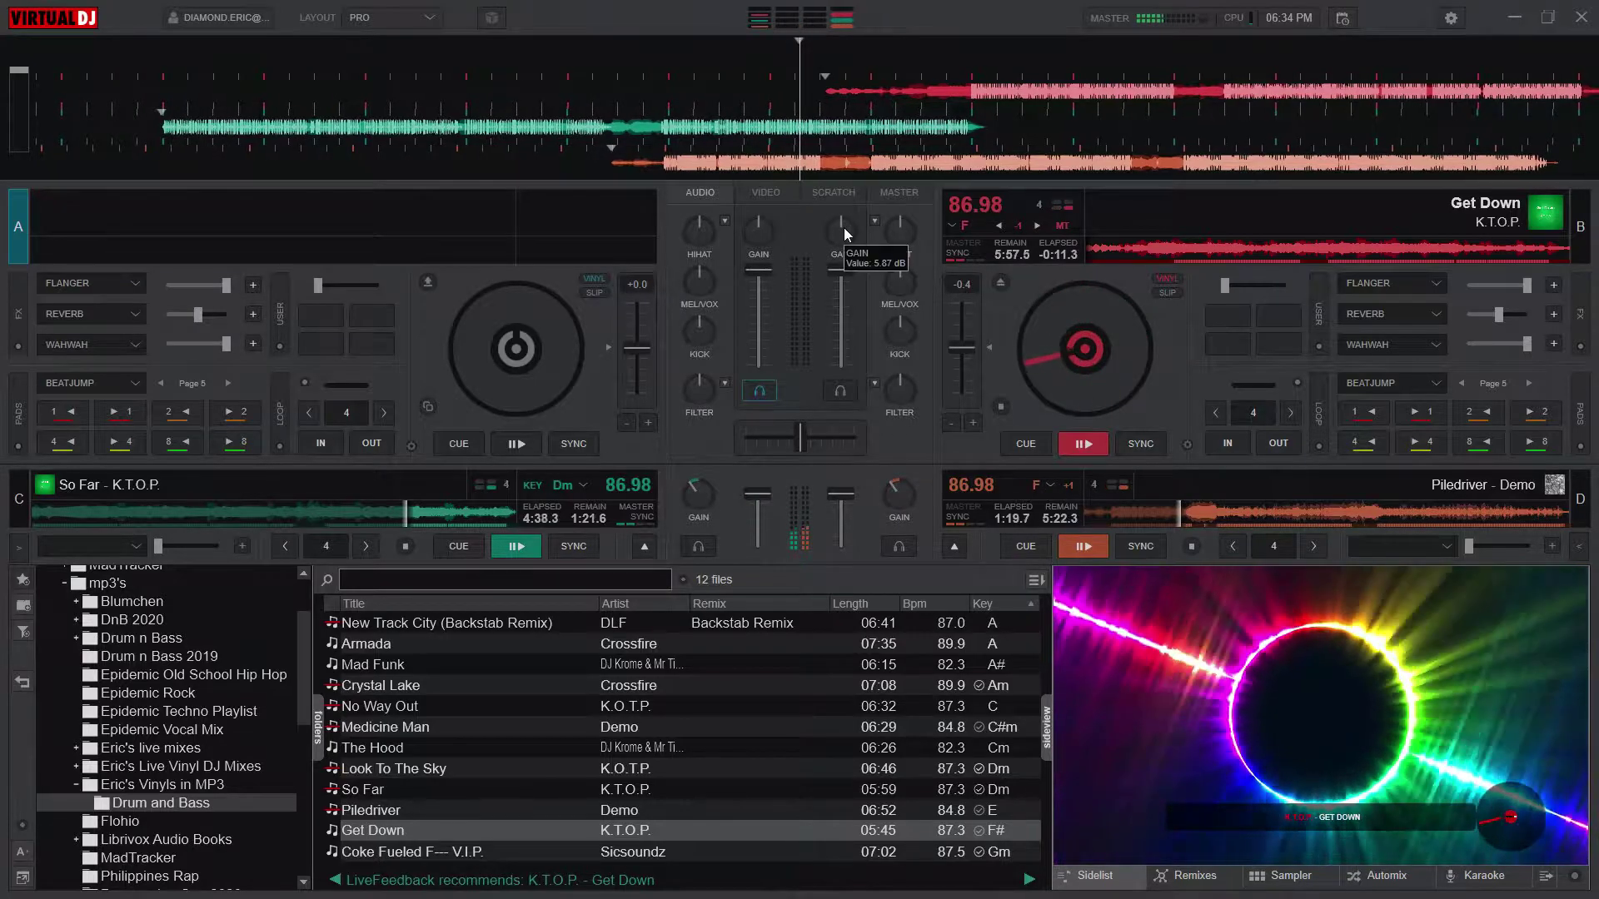
scroll(842, 227, down, 3)
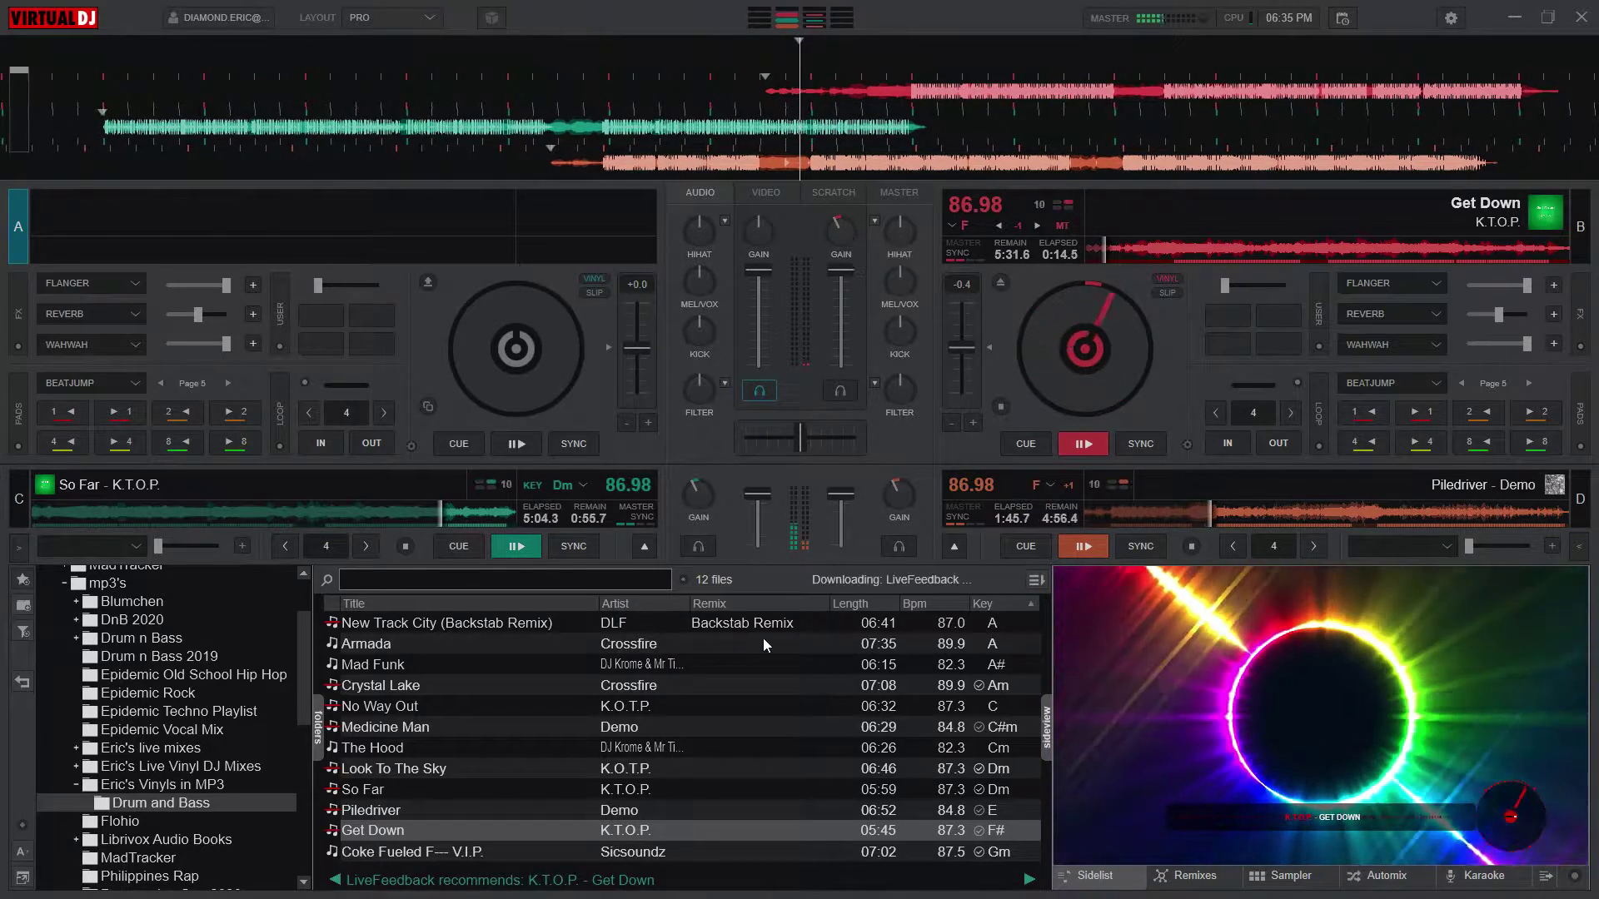
Step: Load Coke Fueled F--- V.I.P. onto deck A and move it back to -0:30.1 with 8-beat backward jumps
click(486, 851)
drag(482, 851, 443, 212)
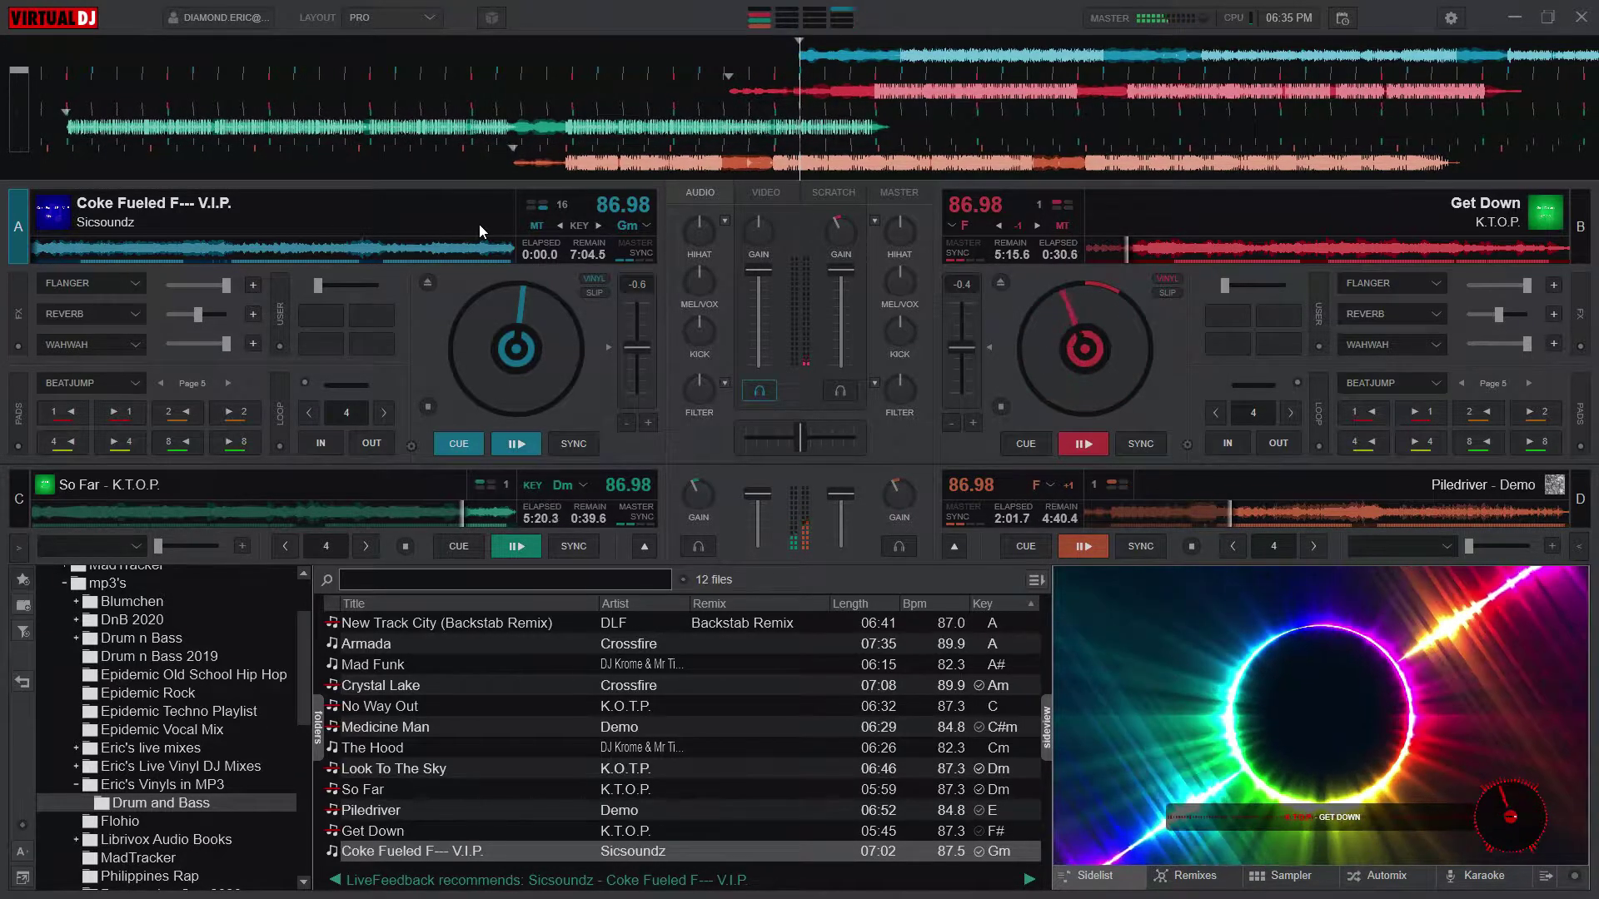
click(177, 442)
click(177, 443)
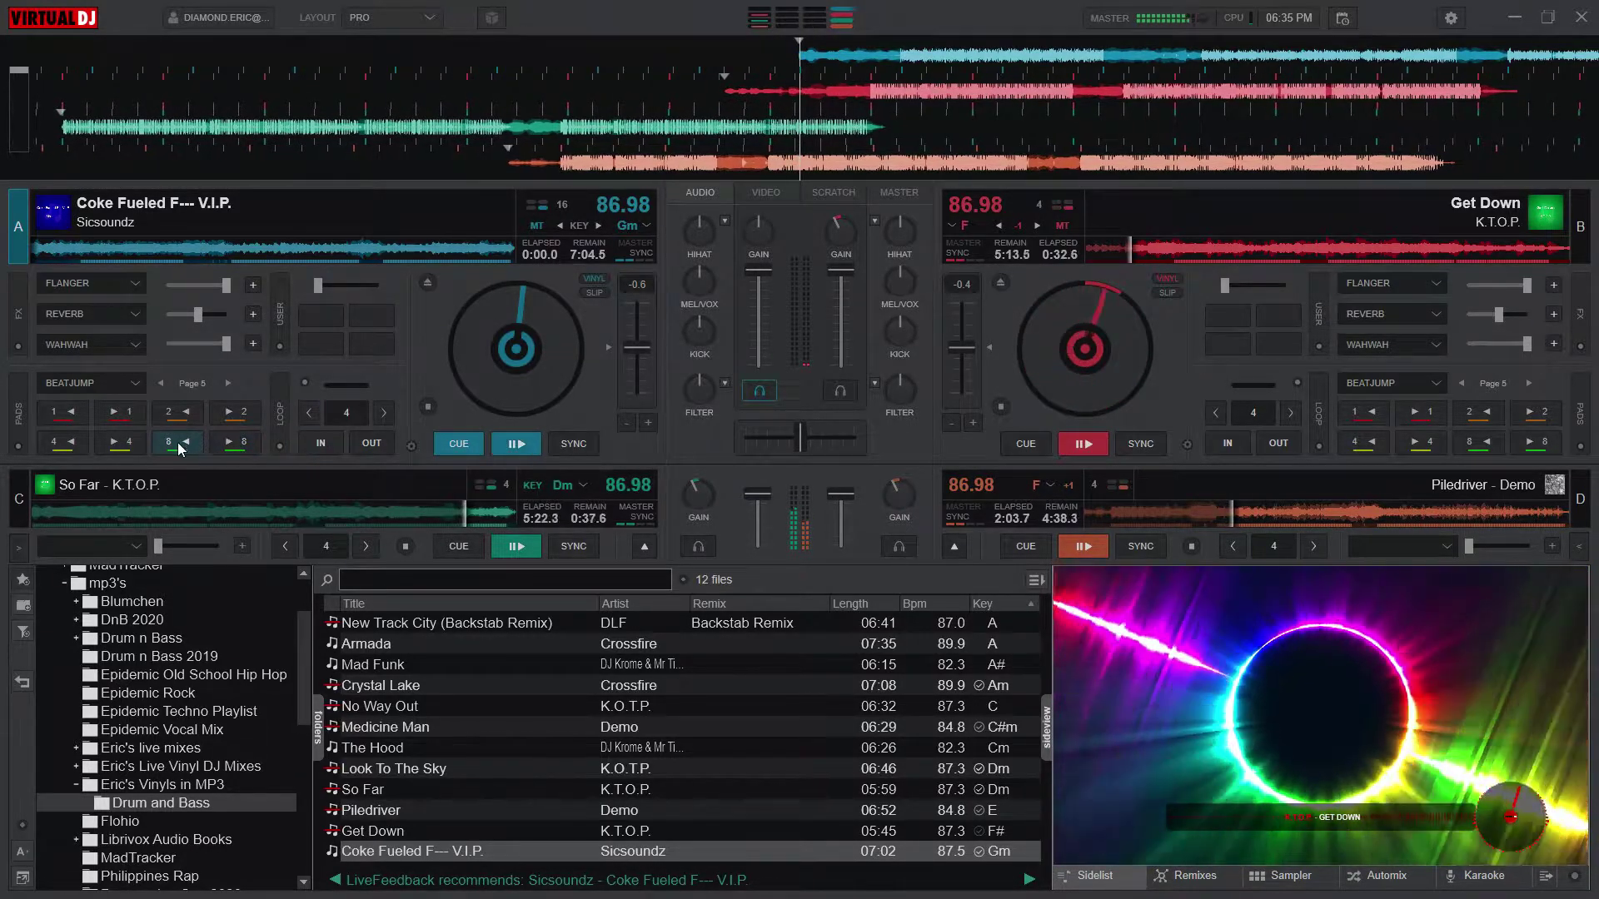
click(177, 442)
click(178, 442)
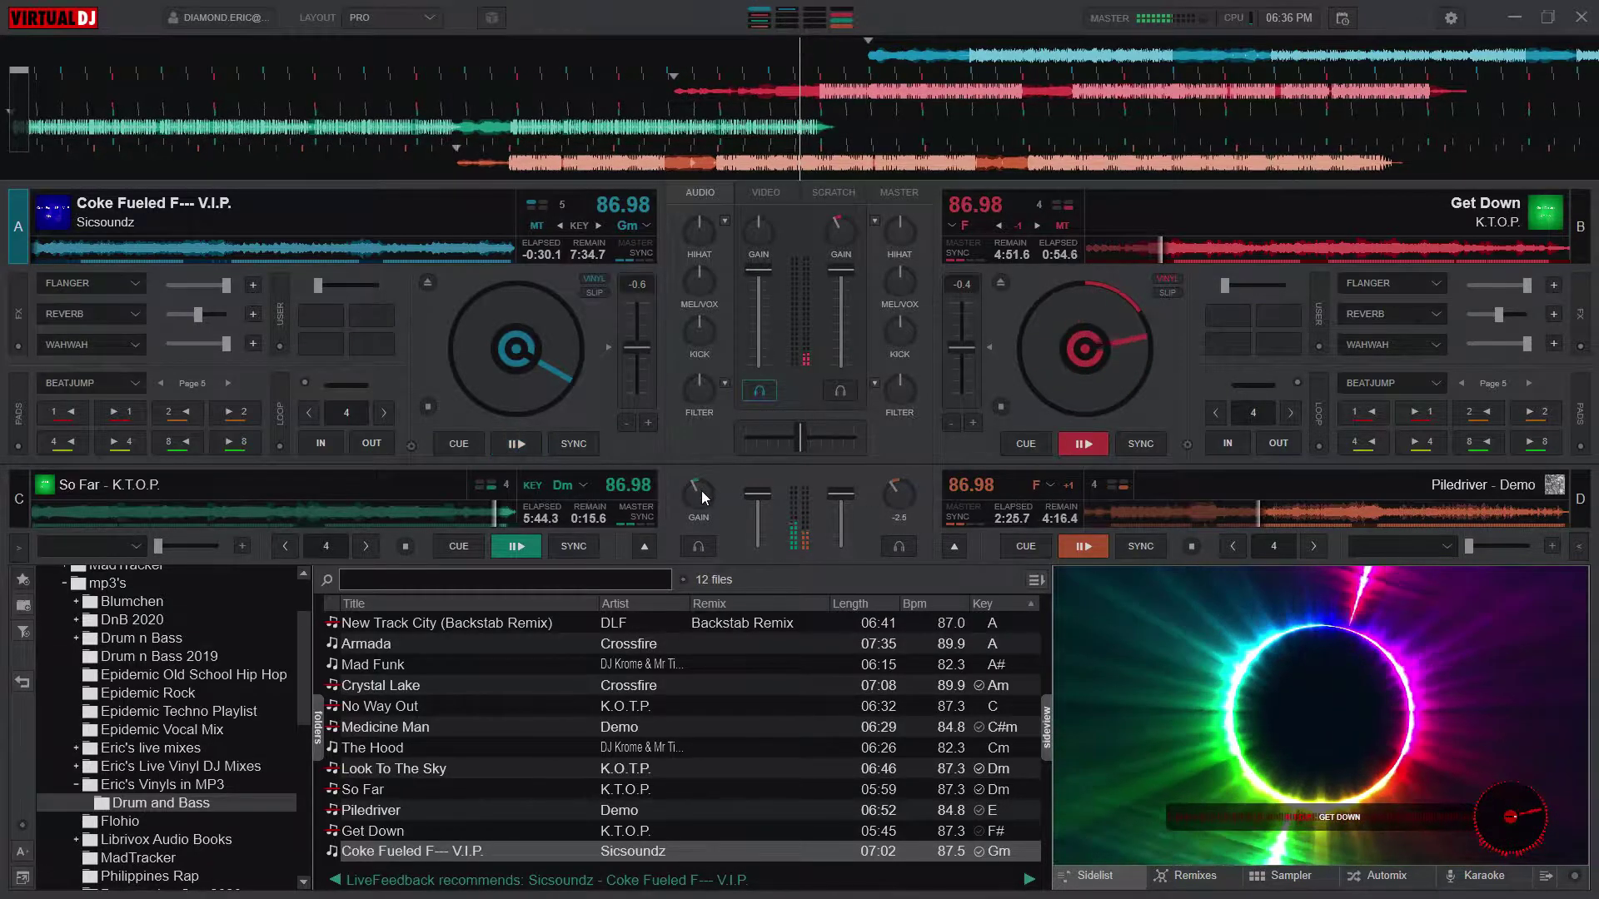
Step: Turn down the gains of So Far on deck C and Get Down on deck B, and set Piledriver's gain on deck D to -2.6 dB
scroll(699, 493, down, 2)
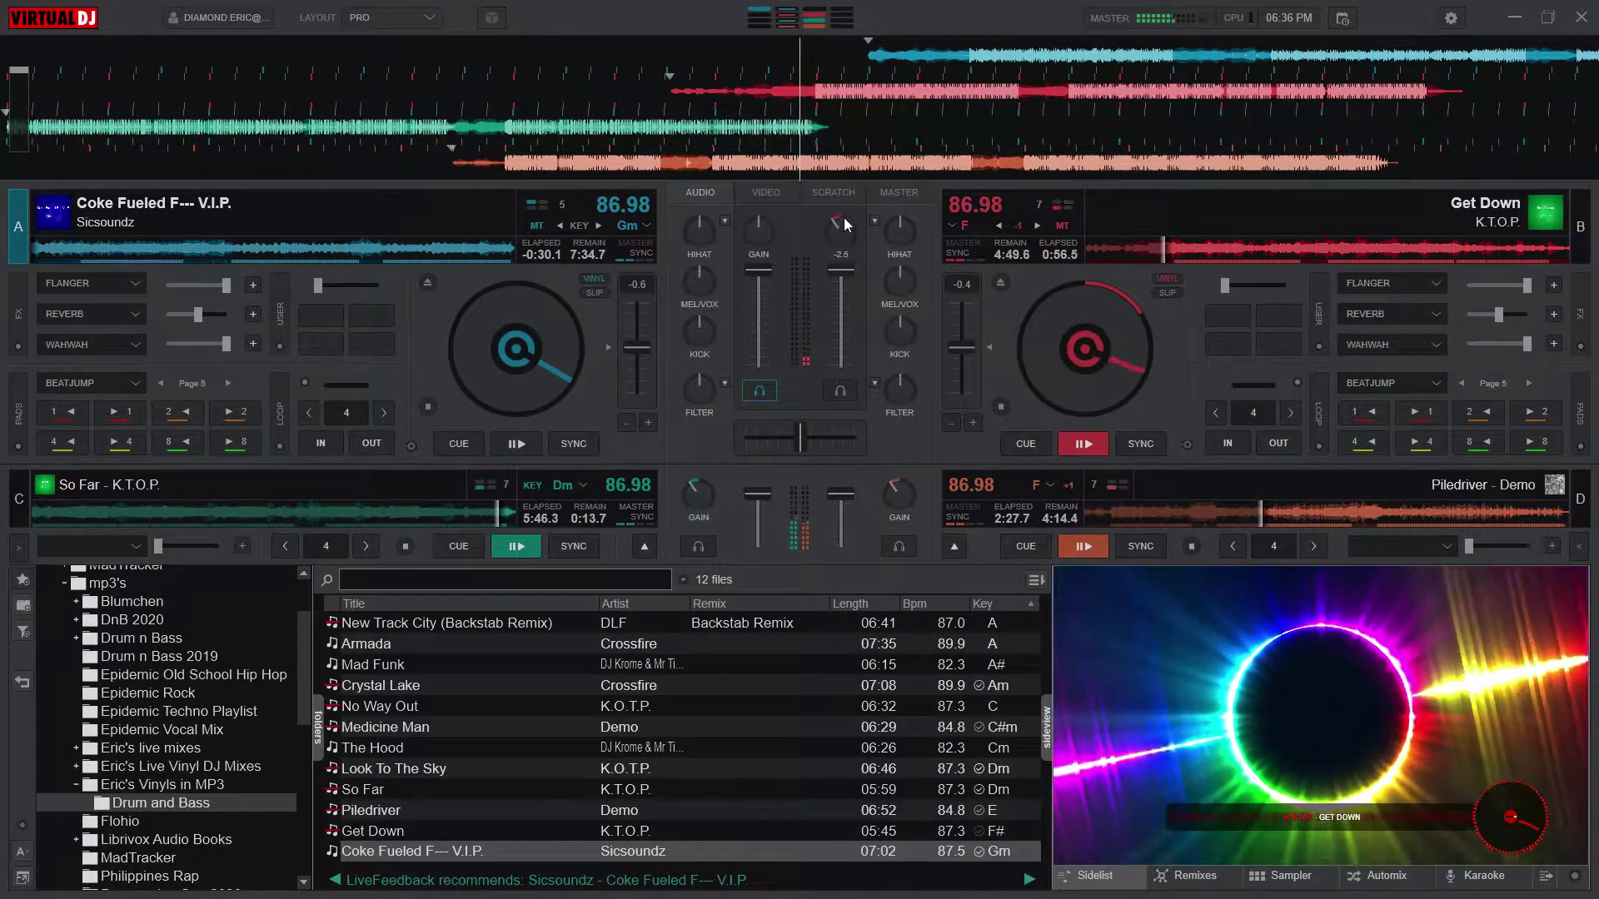
drag(842, 212, 842, 233)
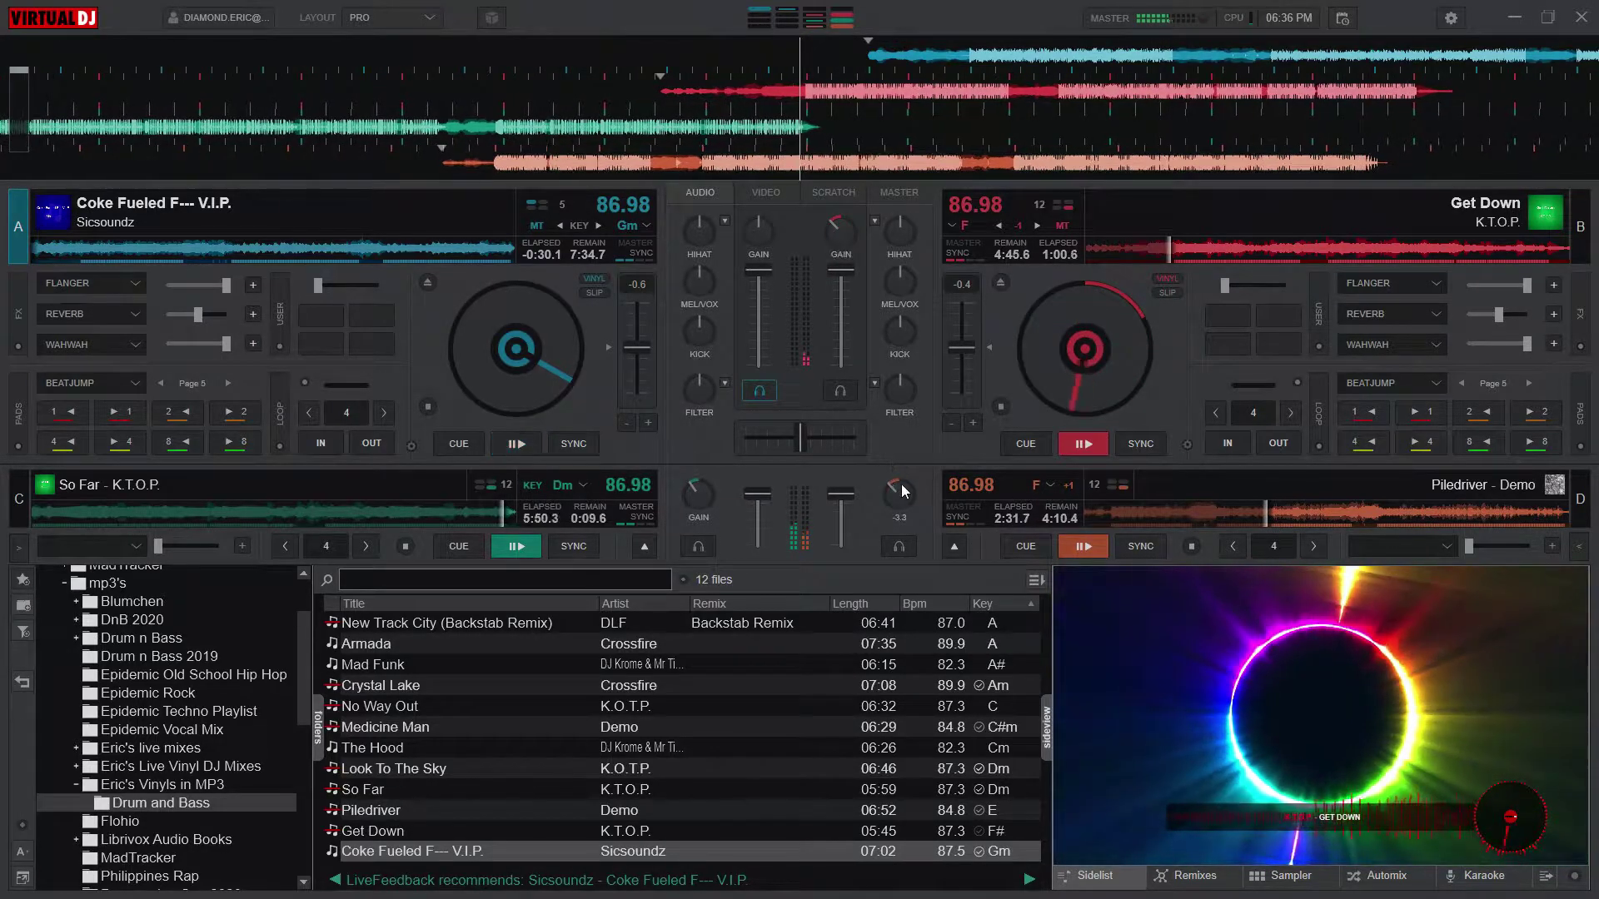
scroll(700, 495, down, 1)
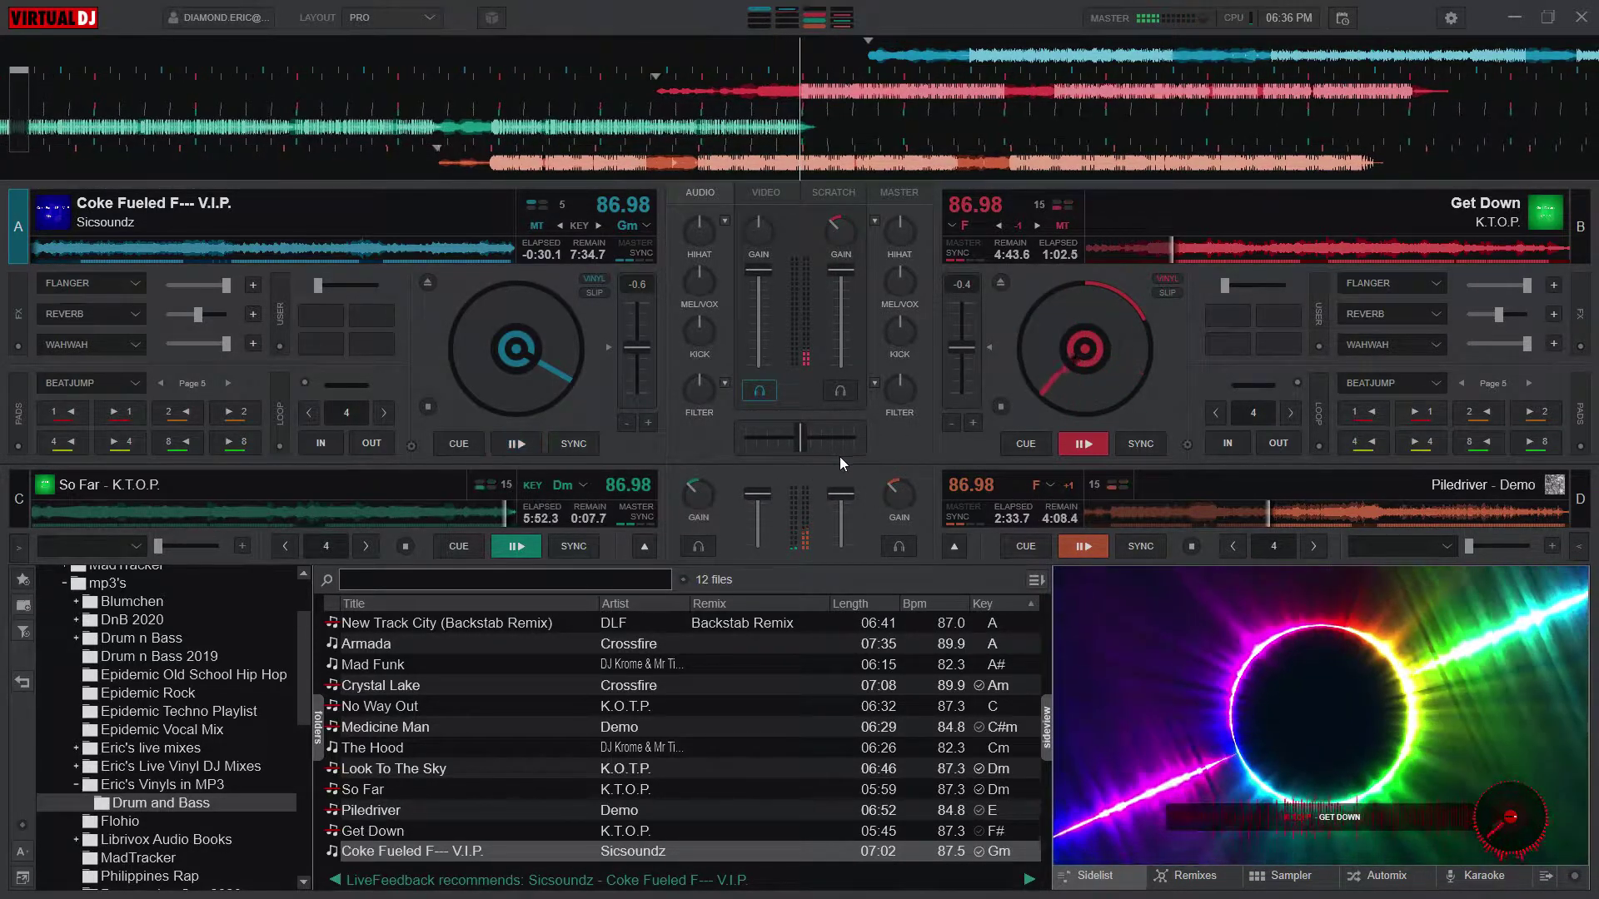
mouse_move(902, 492)
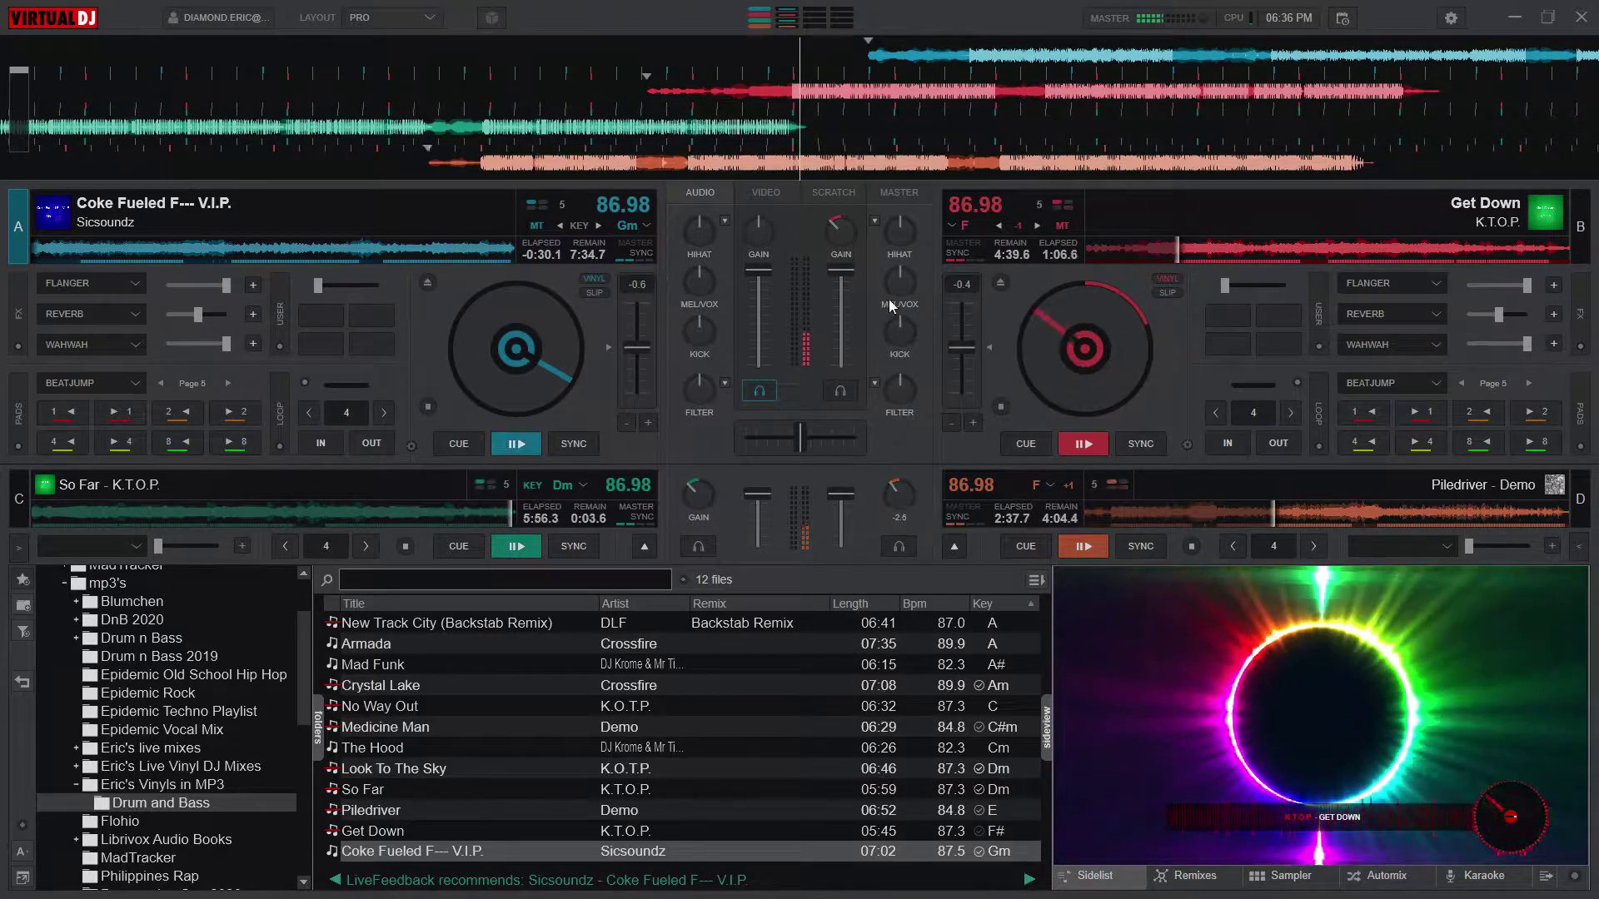
scroll(842, 232, down, 1)
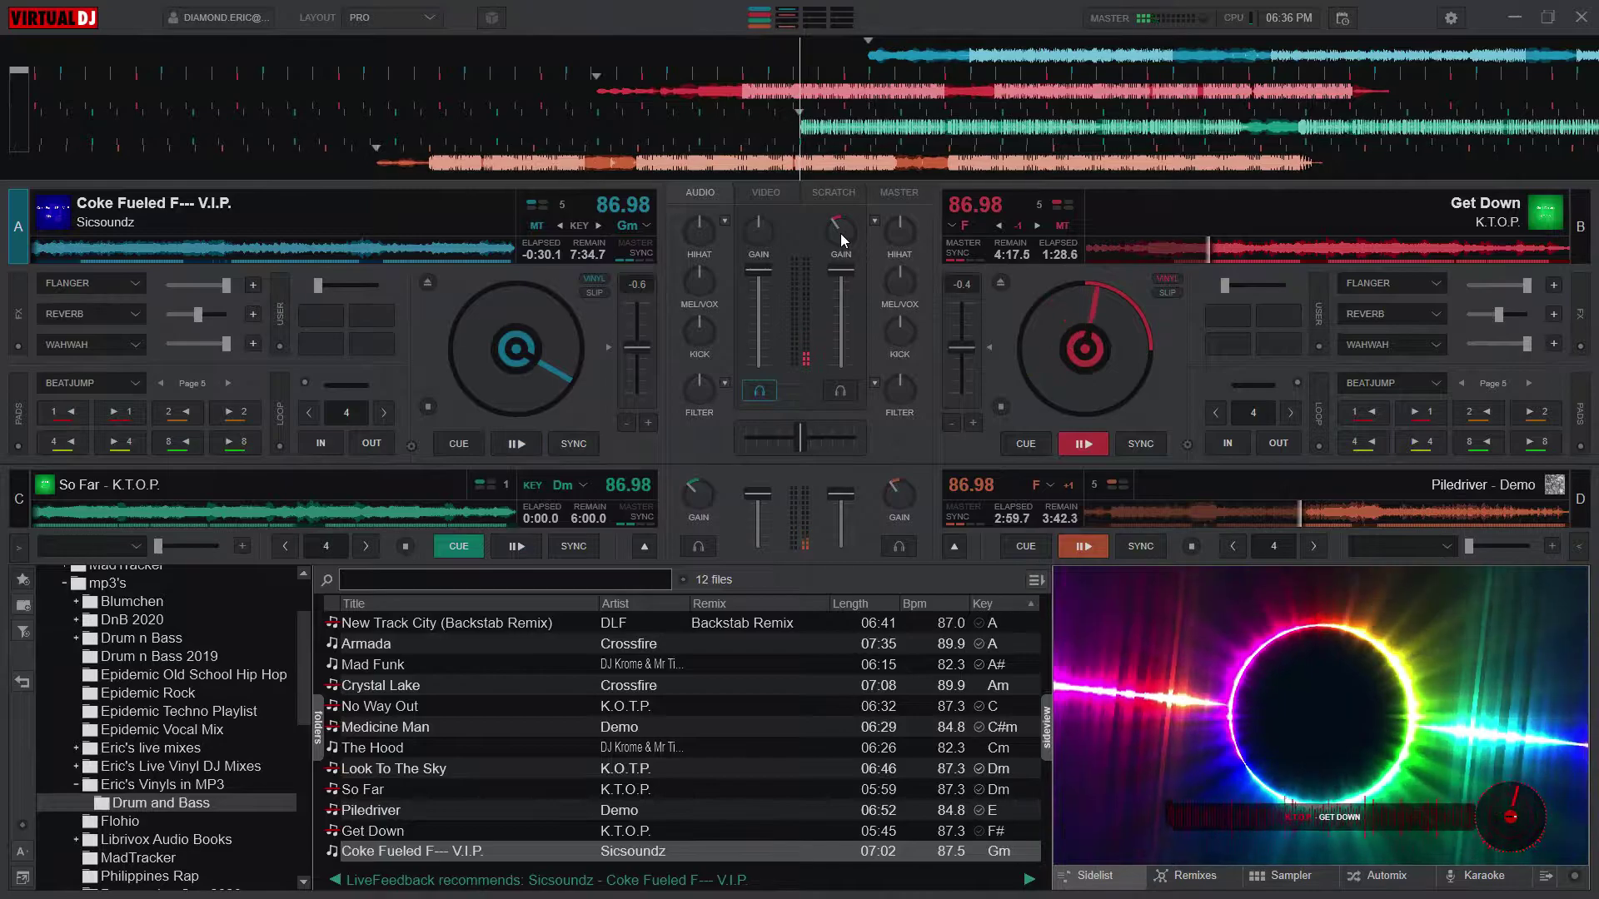
mouse_move(840, 233)
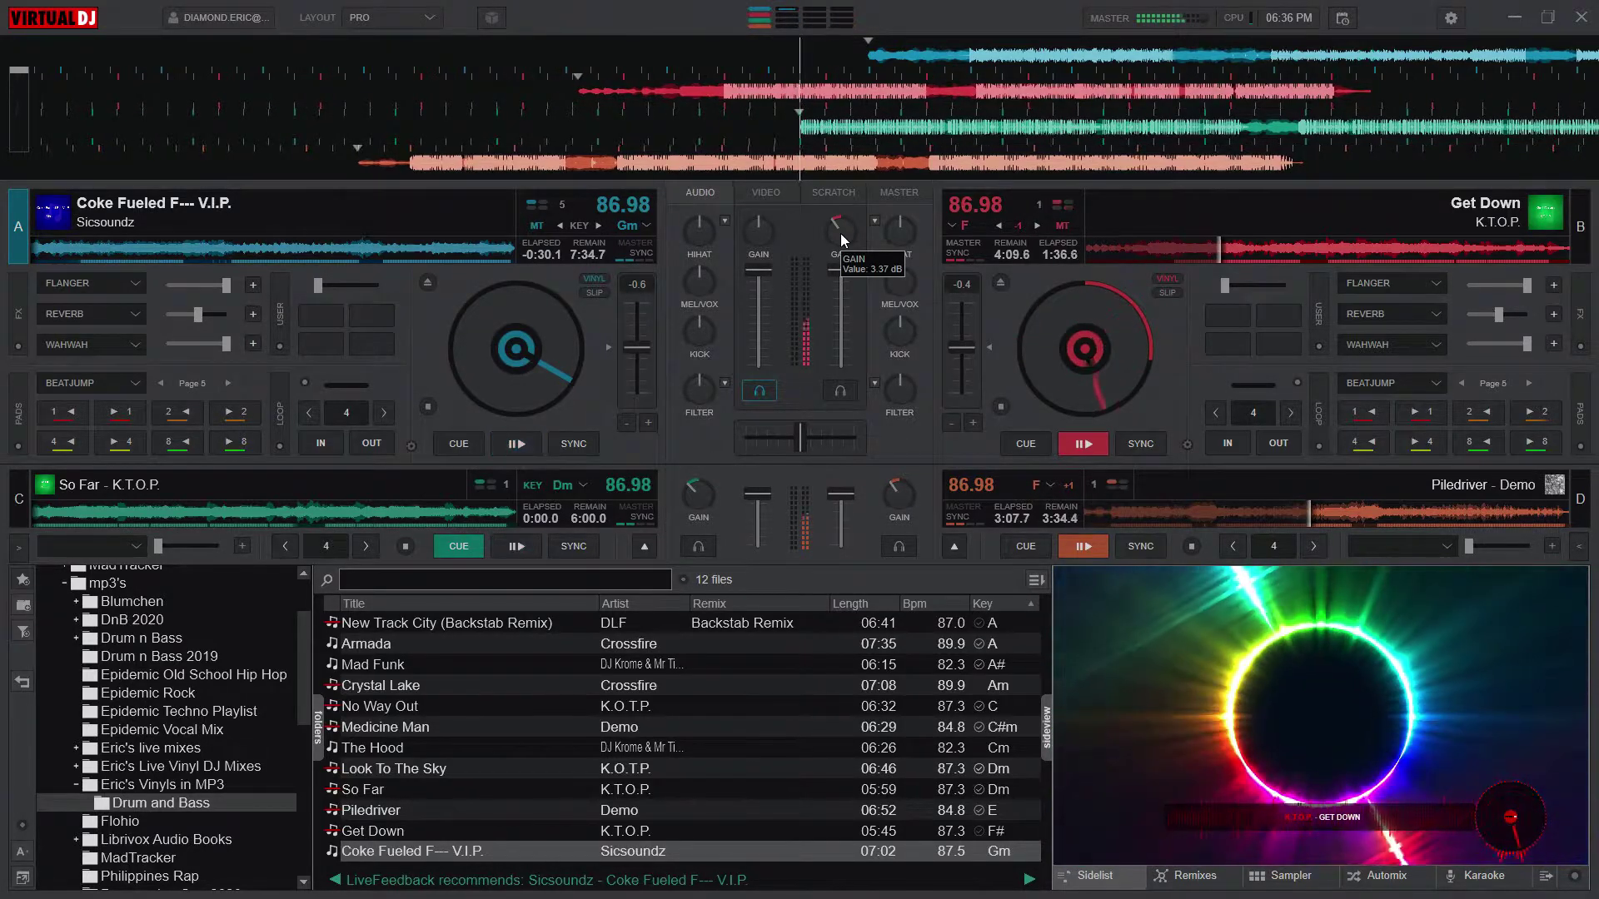
Step: Unload the finished So Far from deck C and bring deck A with Coke Fueled F--- V.I.P. back to the front
click(638, 543)
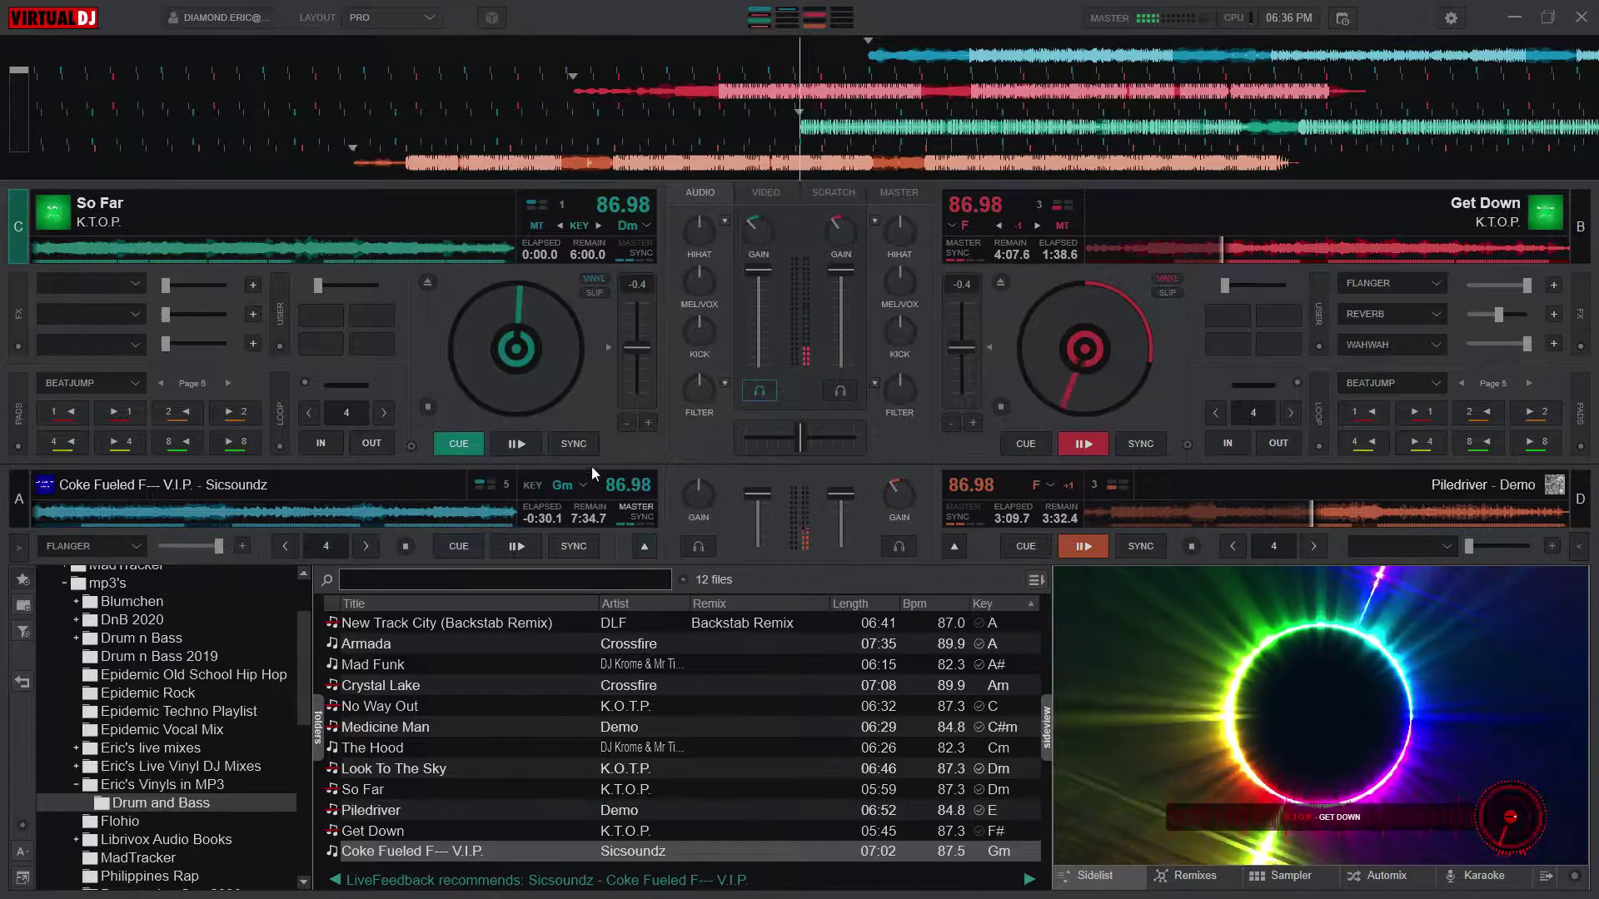
click(429, 281)
click(644, 546)
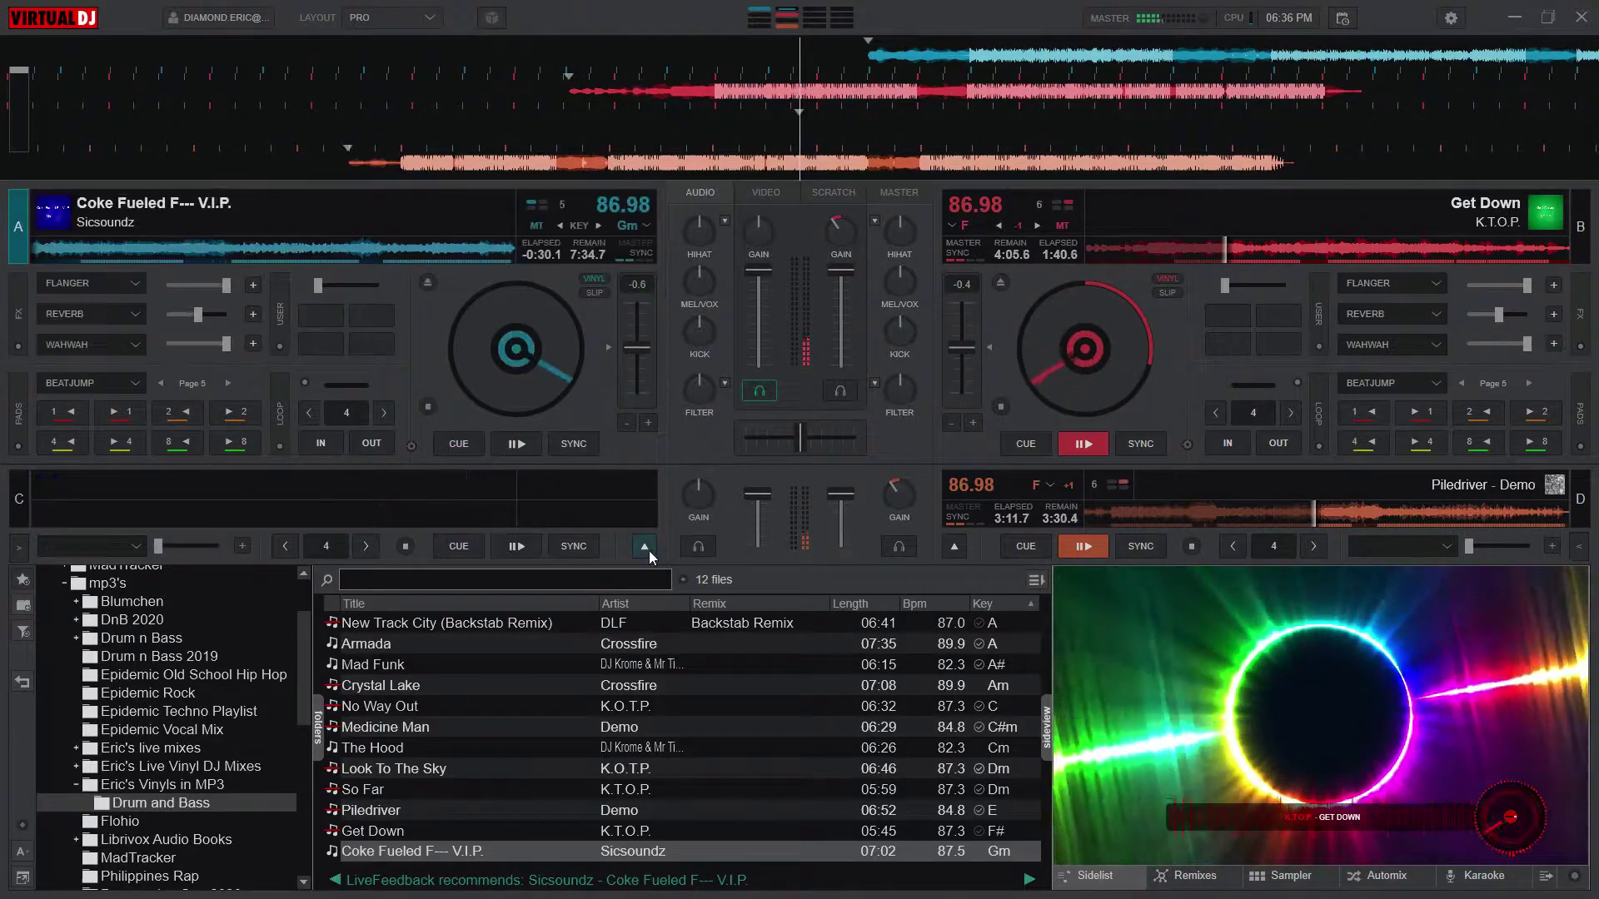
Step: Start Coke Fueled F--- V.I.P. on deck A in sync, using a 1-beat backward jump, and turn down its gain
click(516, 443)
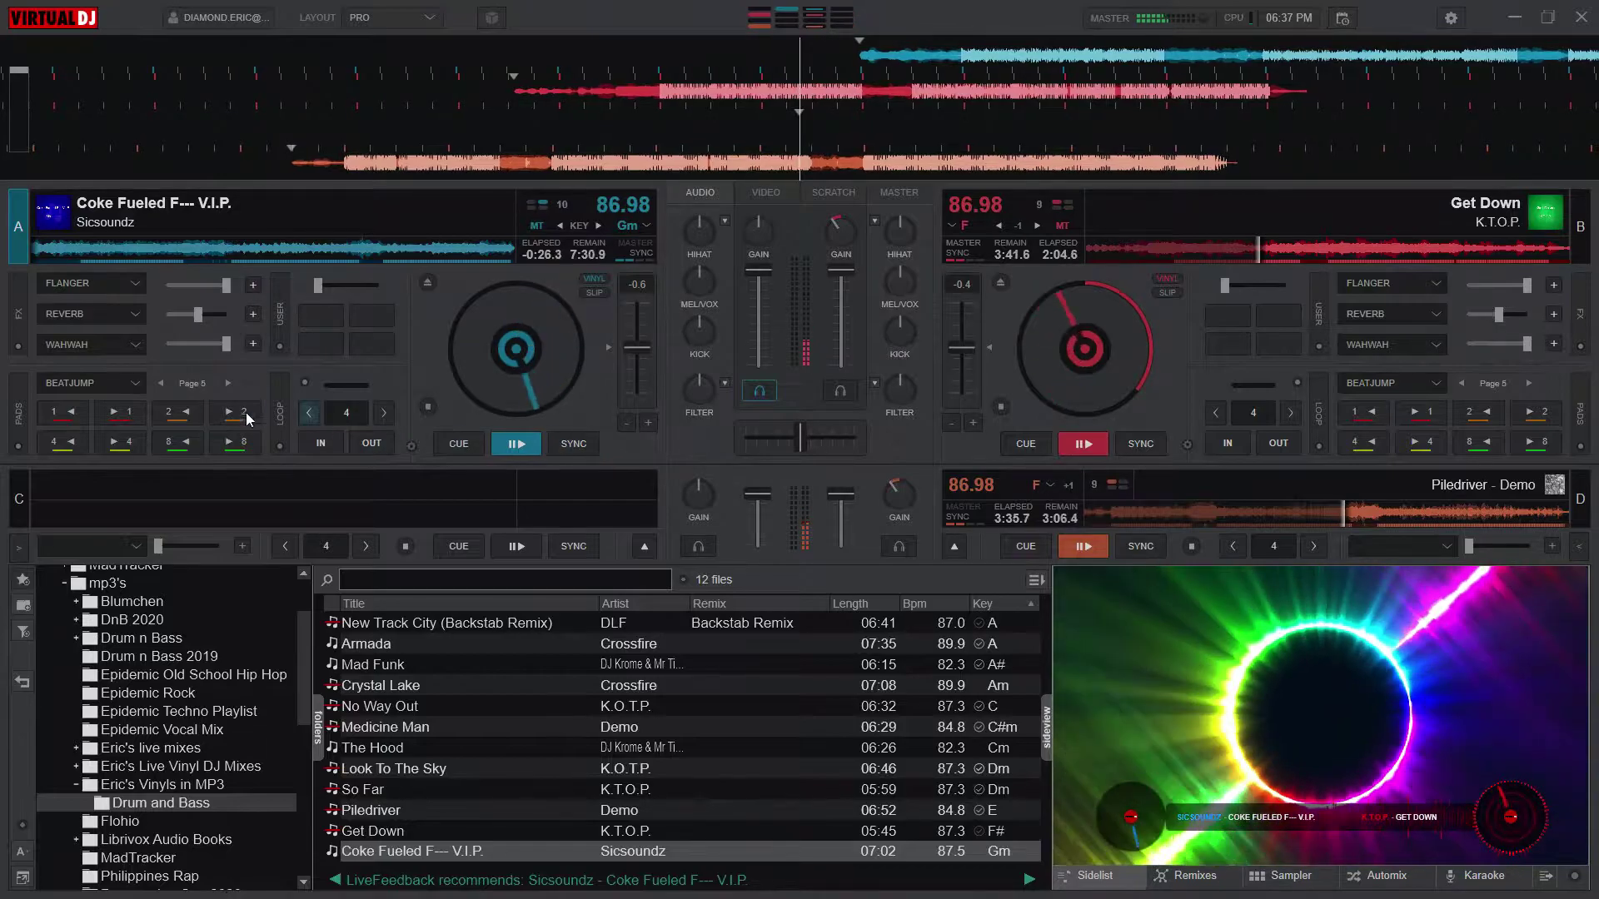
click(64, 412)
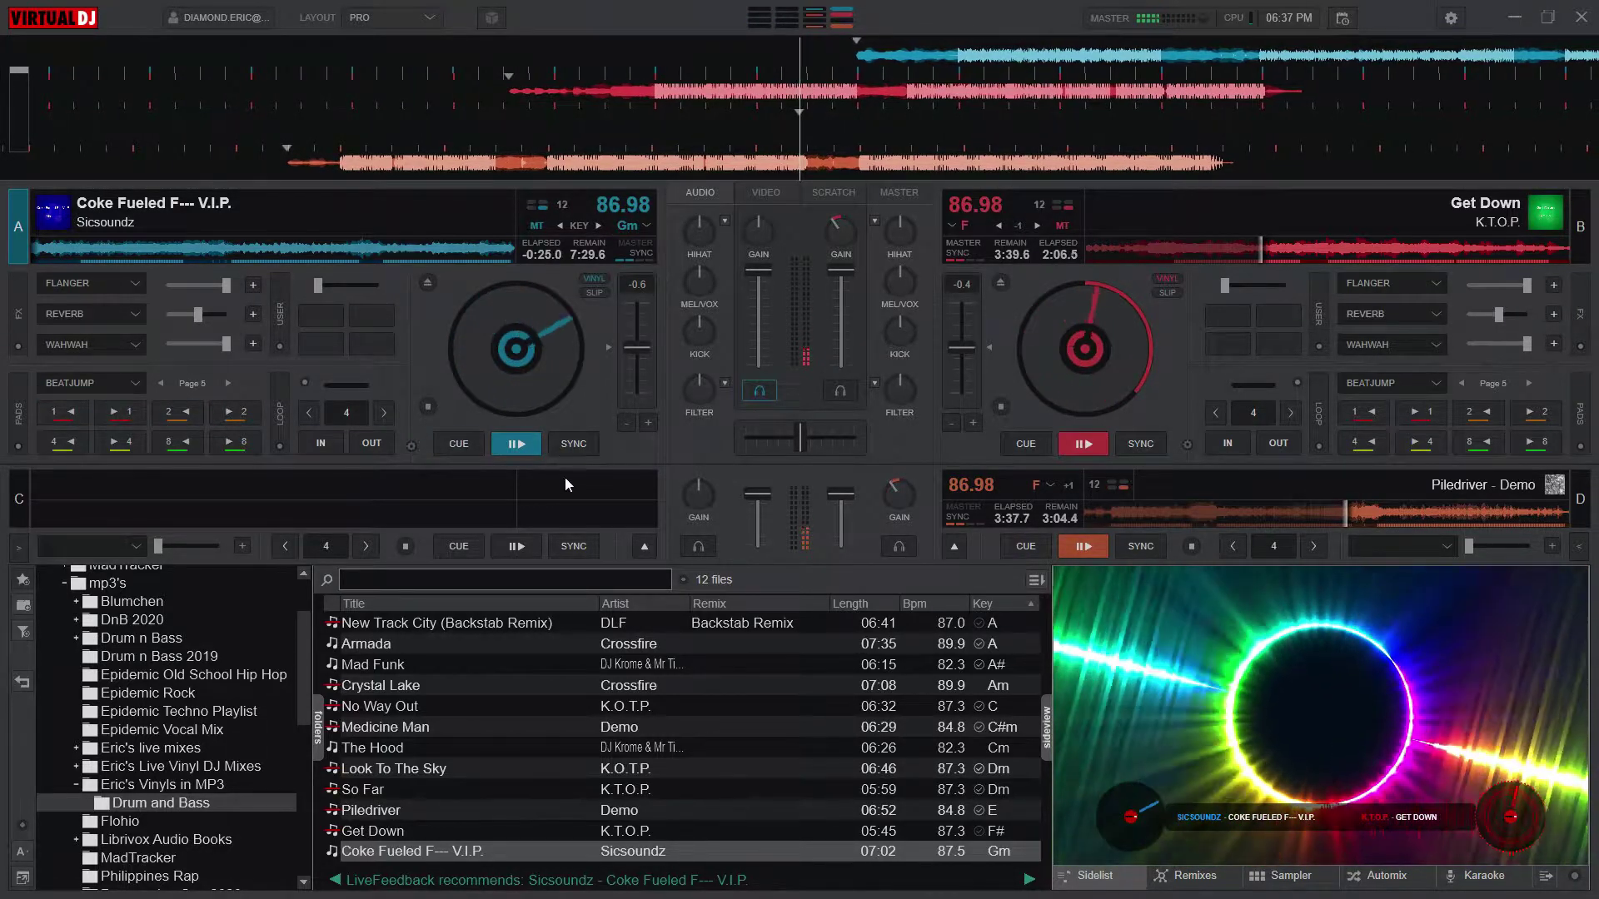
click(583, 443)
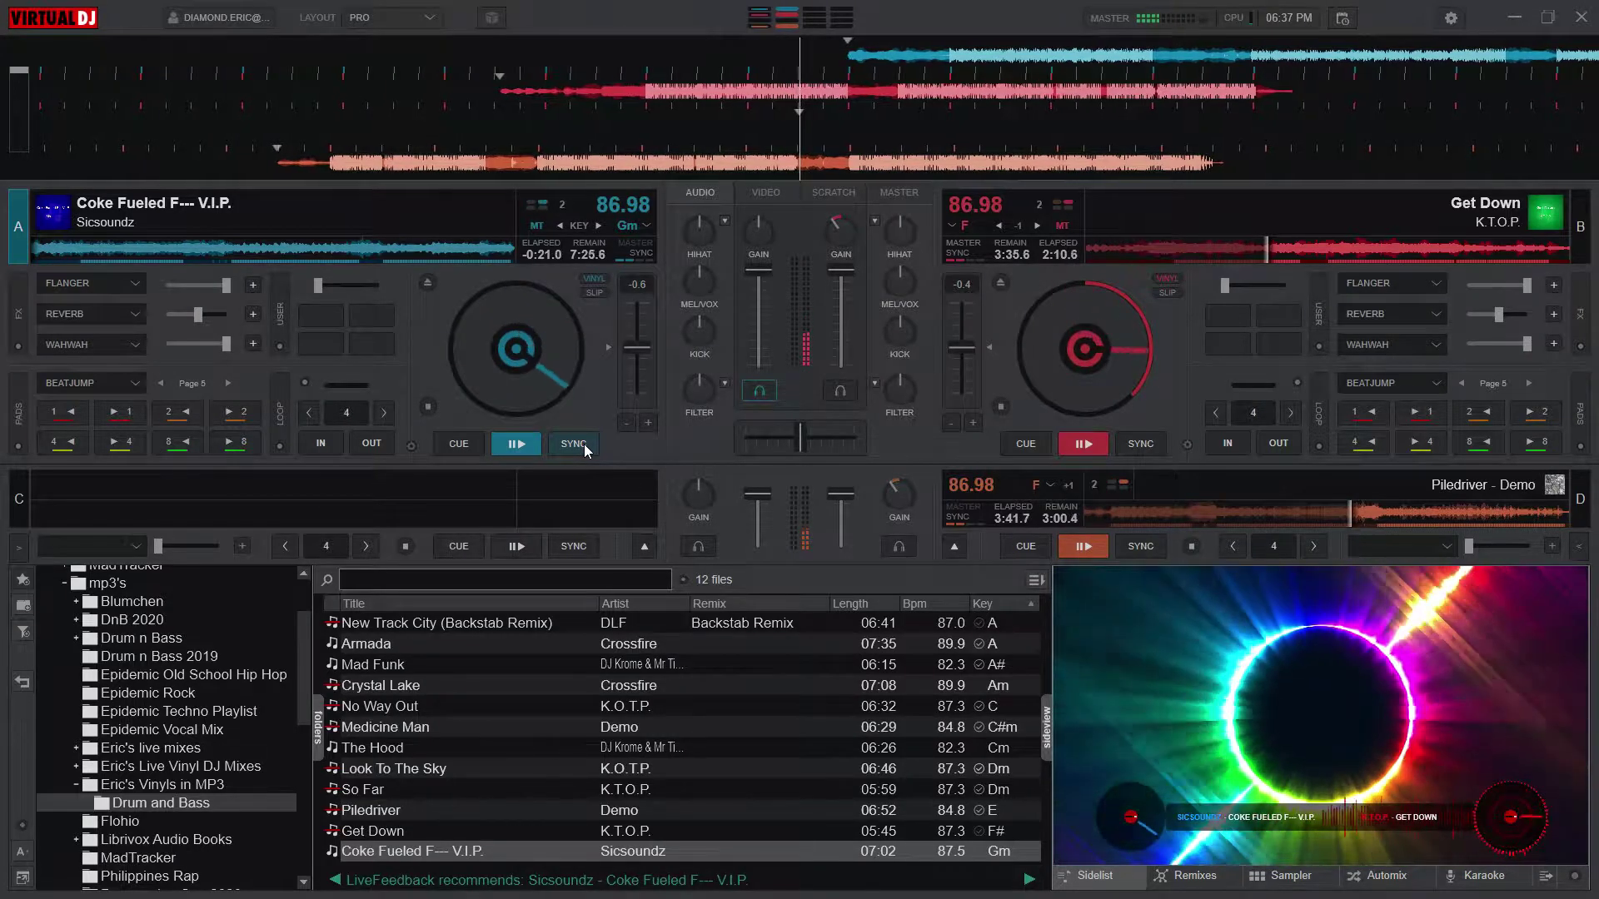
mouse_move(763, 235)
scroll(763, 235, down, 2)
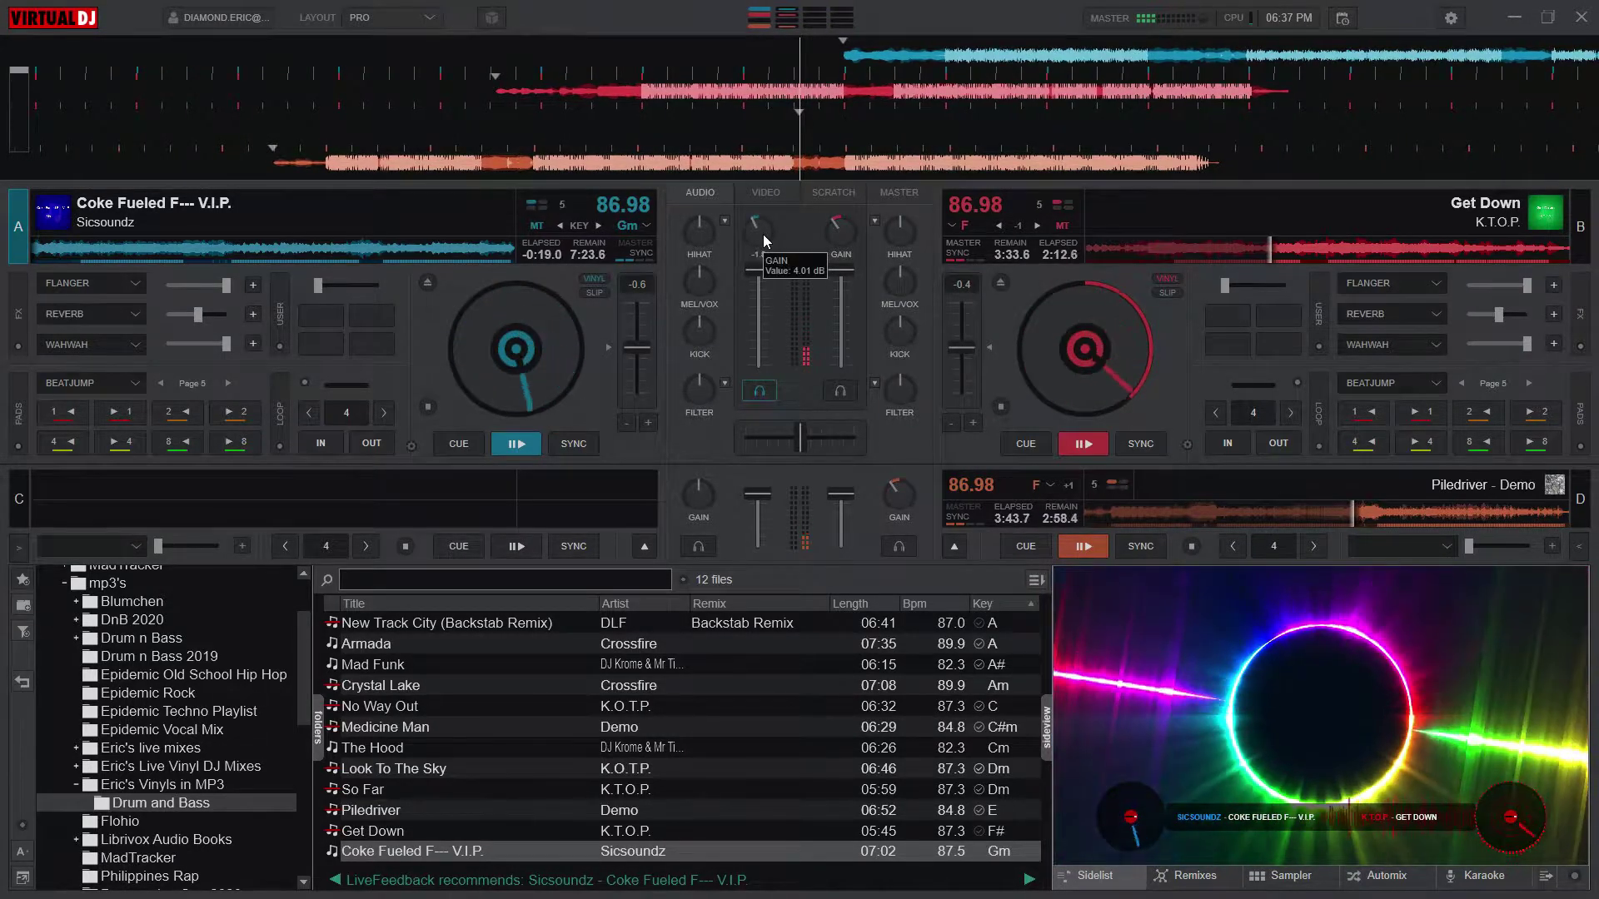
Step: Lower the gain of Coke Fueled F--- V.I.P. on deck A to 2.56 dB and of Get Down on deck B to 2.62 dB
mouse_move(848, 232)
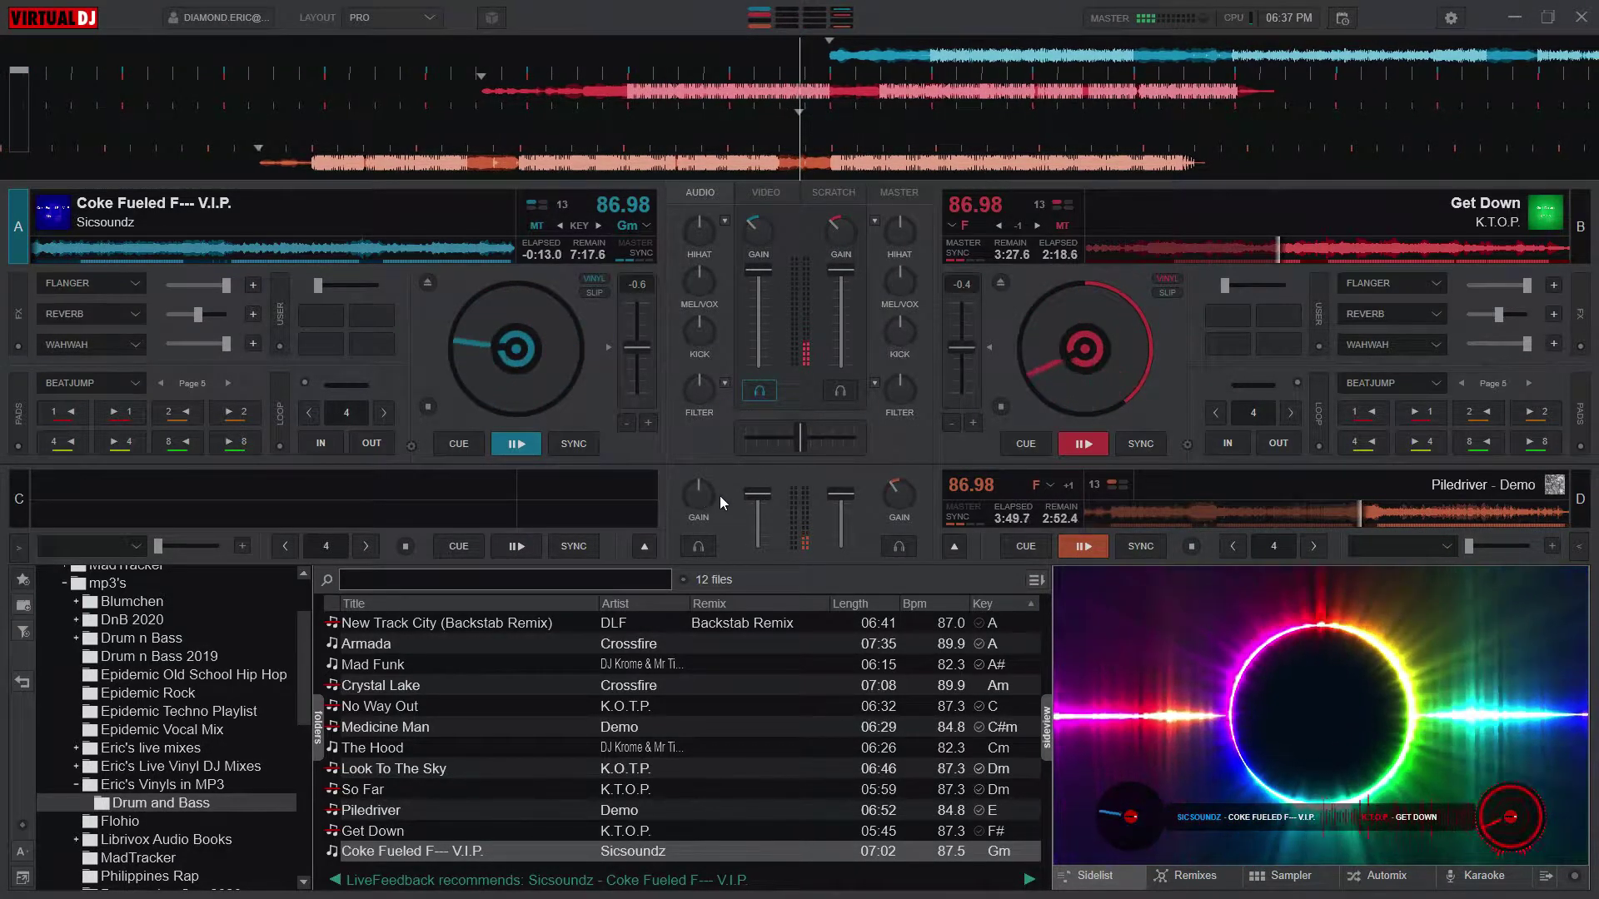
mouse_move(902, 498)
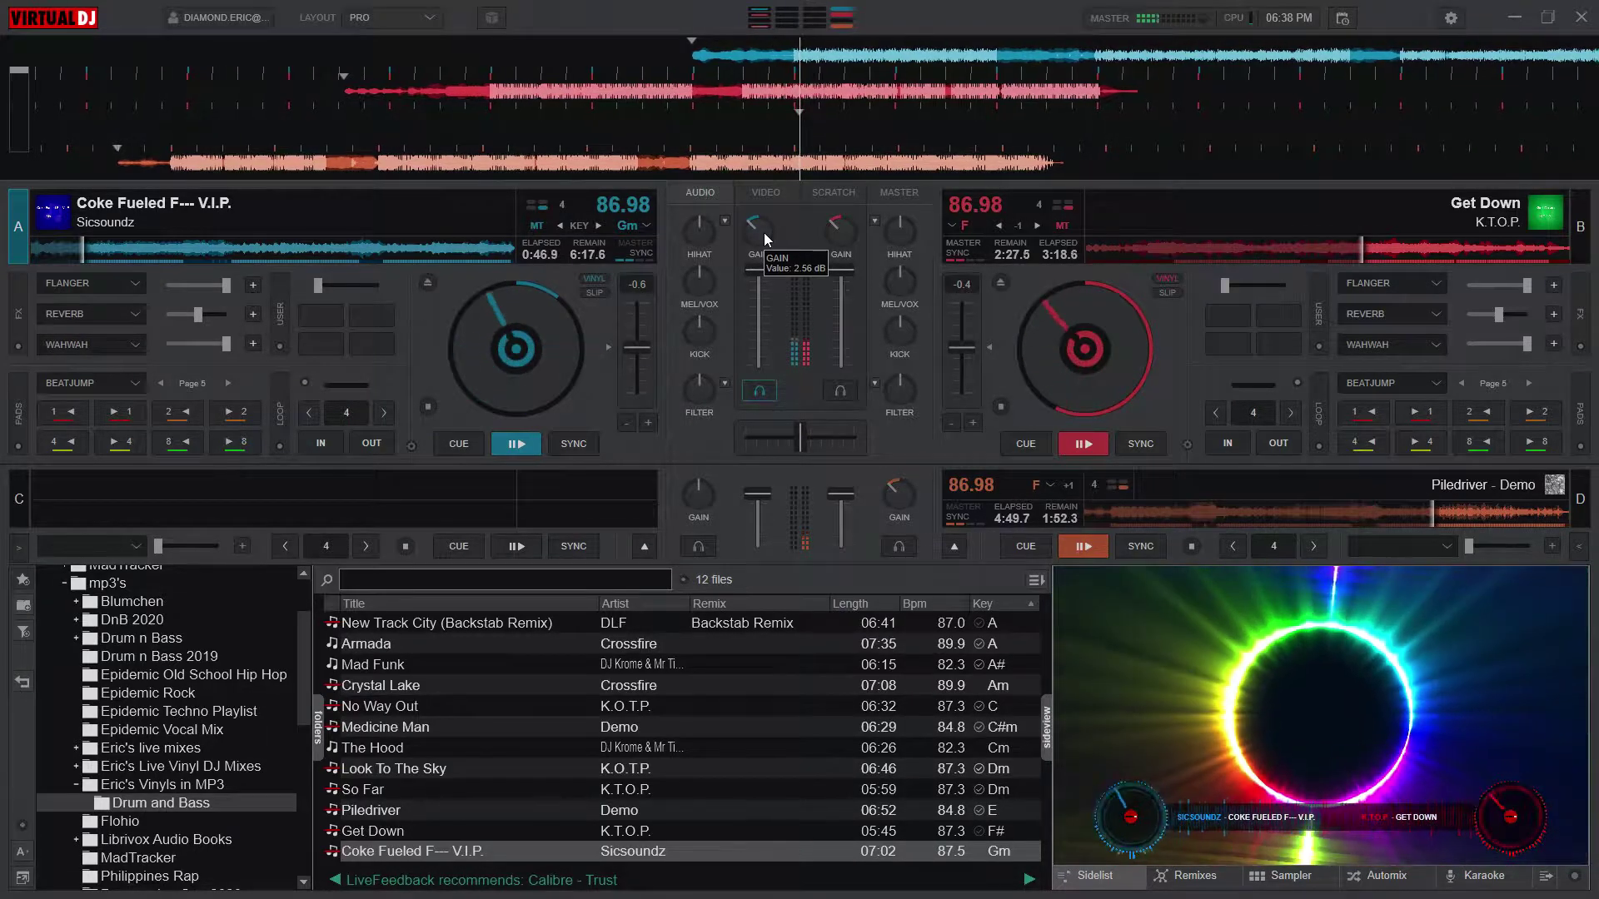
drag(842, 232, 842, 238)
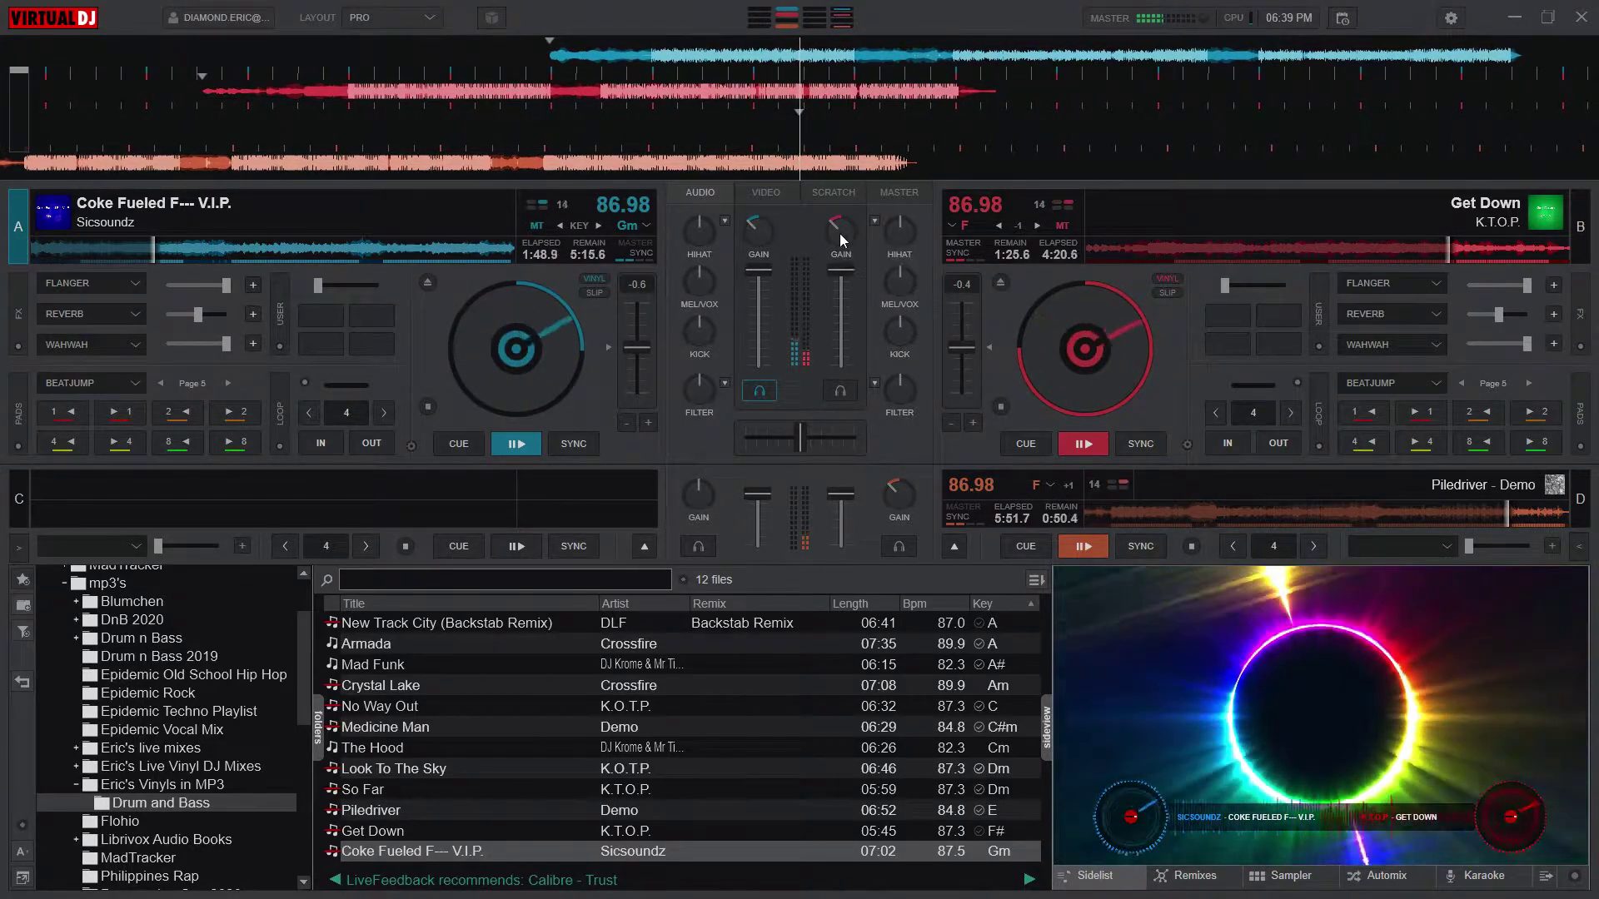
mouse_move(839, 235)
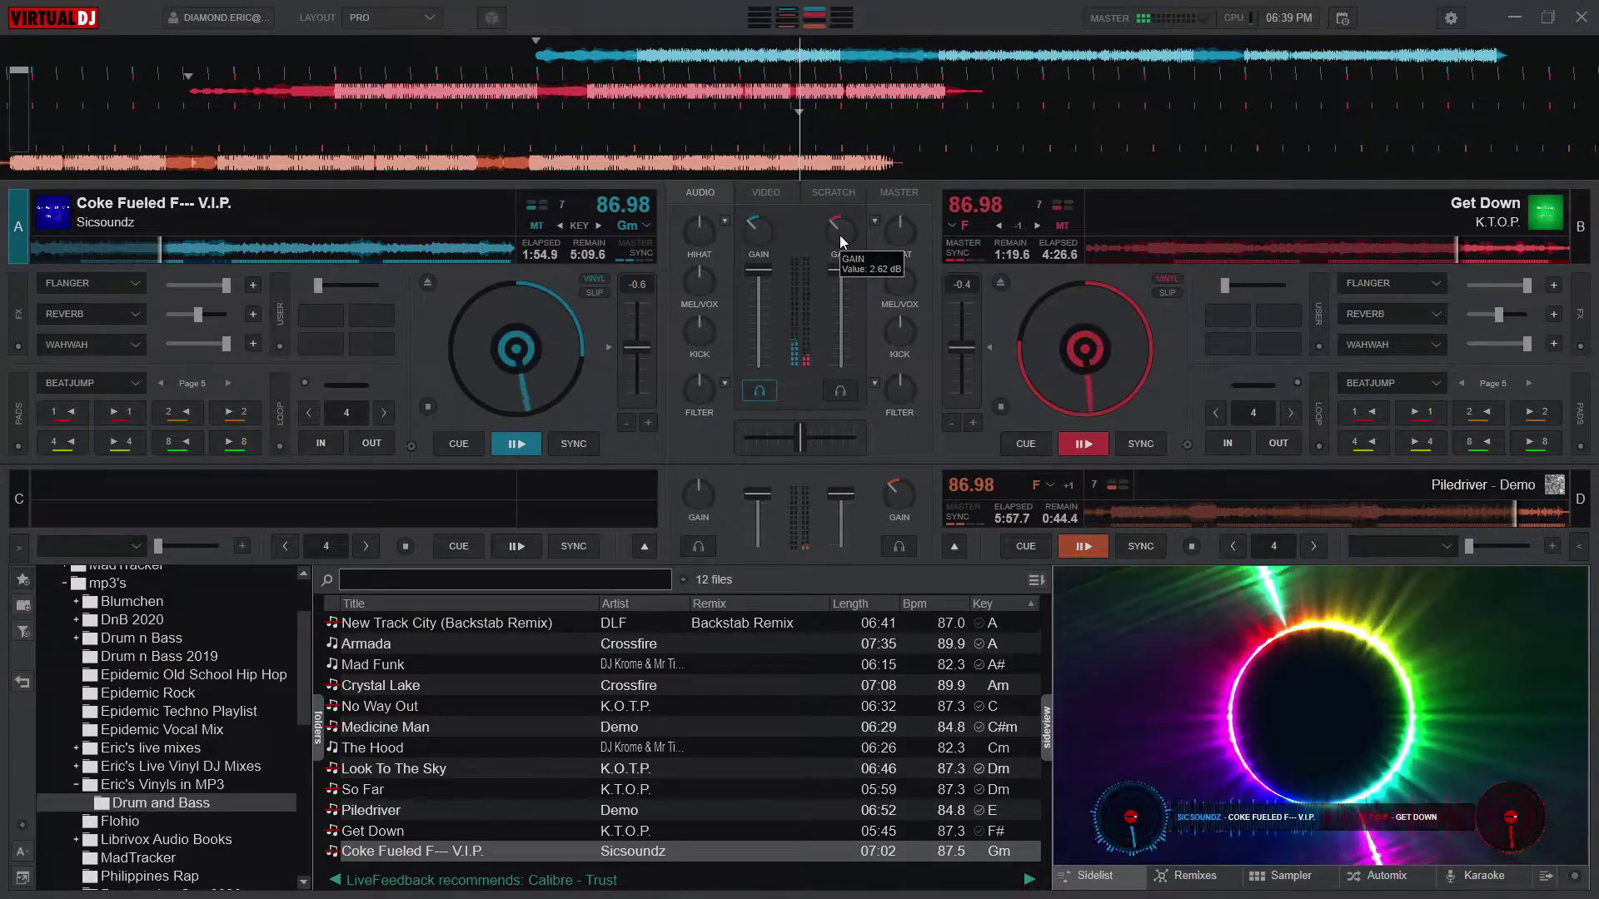
Step: Gradually raise the gains of Coke Fueled F--- V.I.P. on deck A and Get Down on deck B as Piledriver nears its end
mouse_move(760, 233)
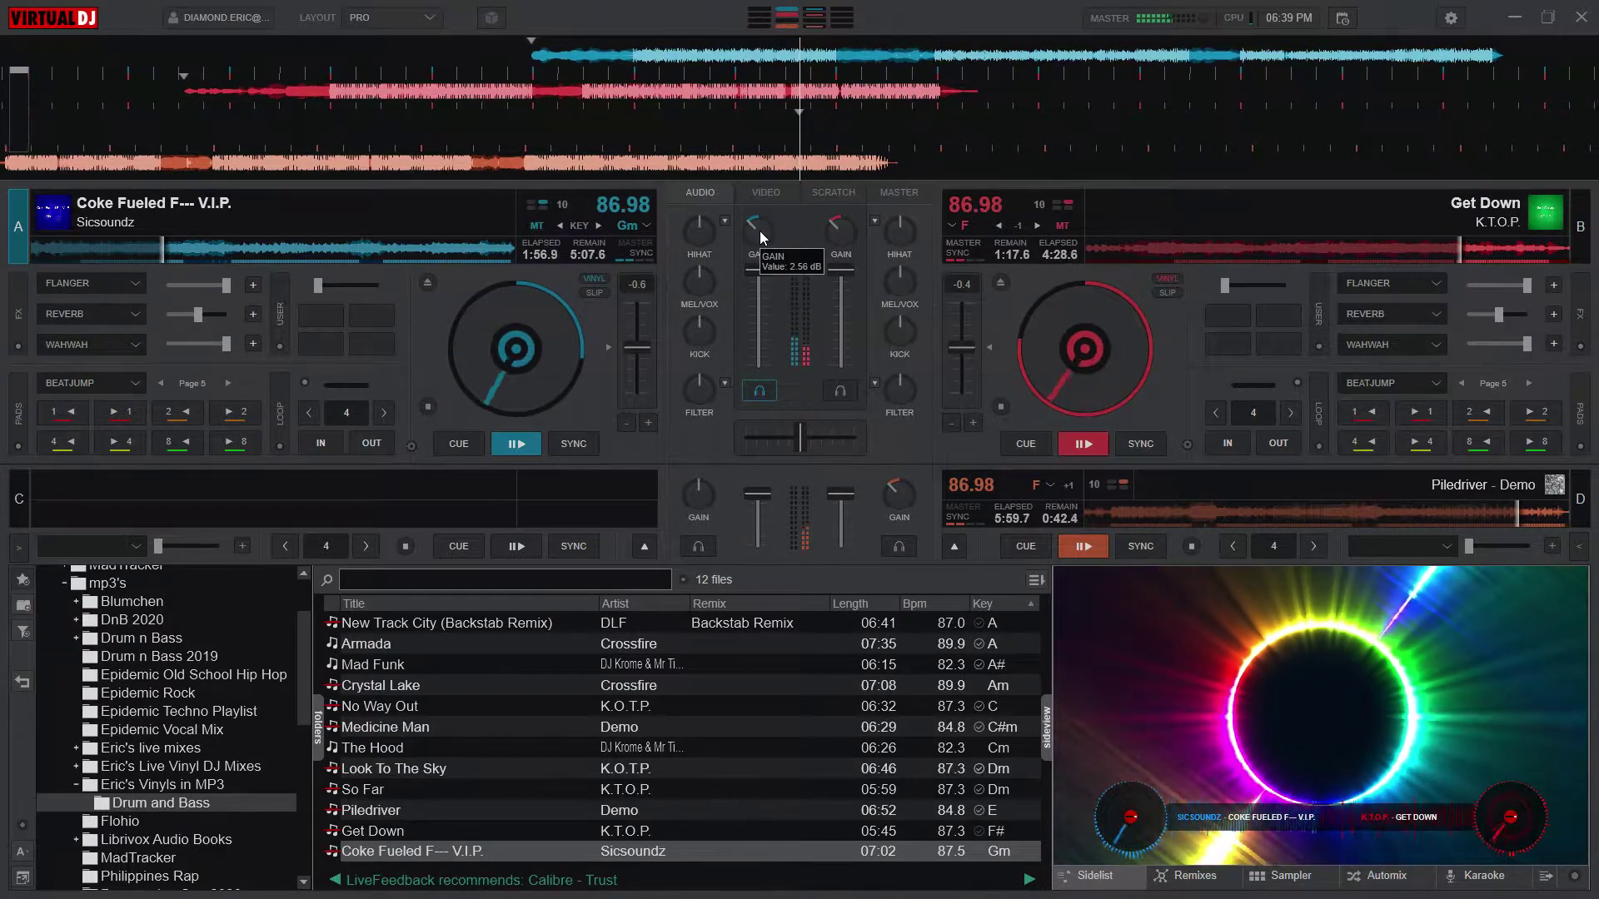
scroll(759, 232, up, 2)
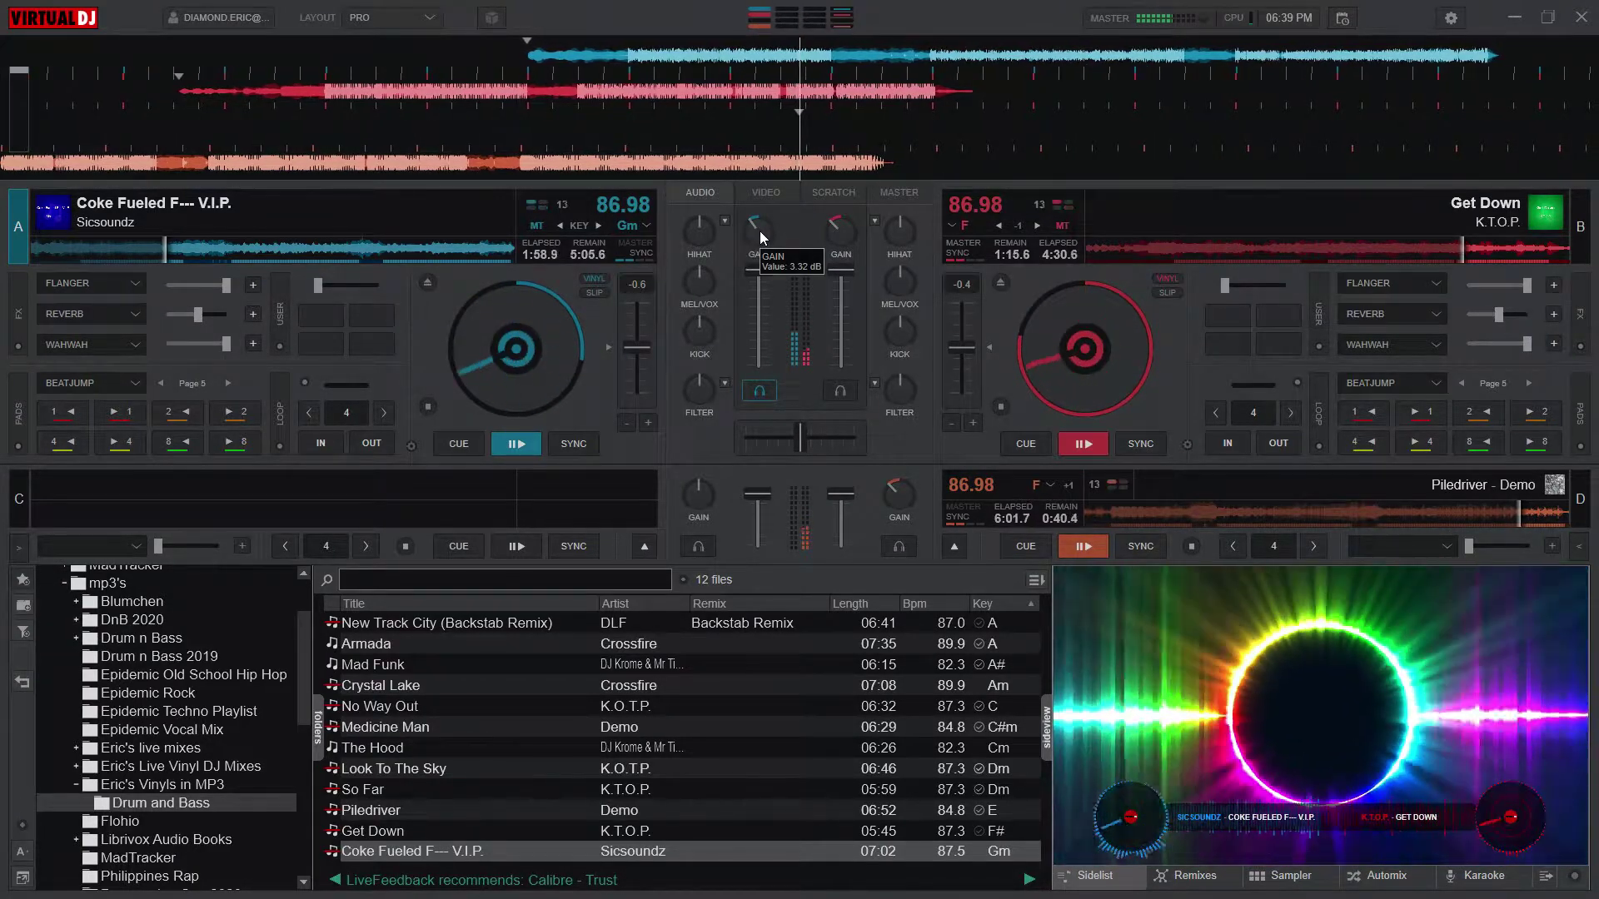
scroll(760, 231, up, 2)
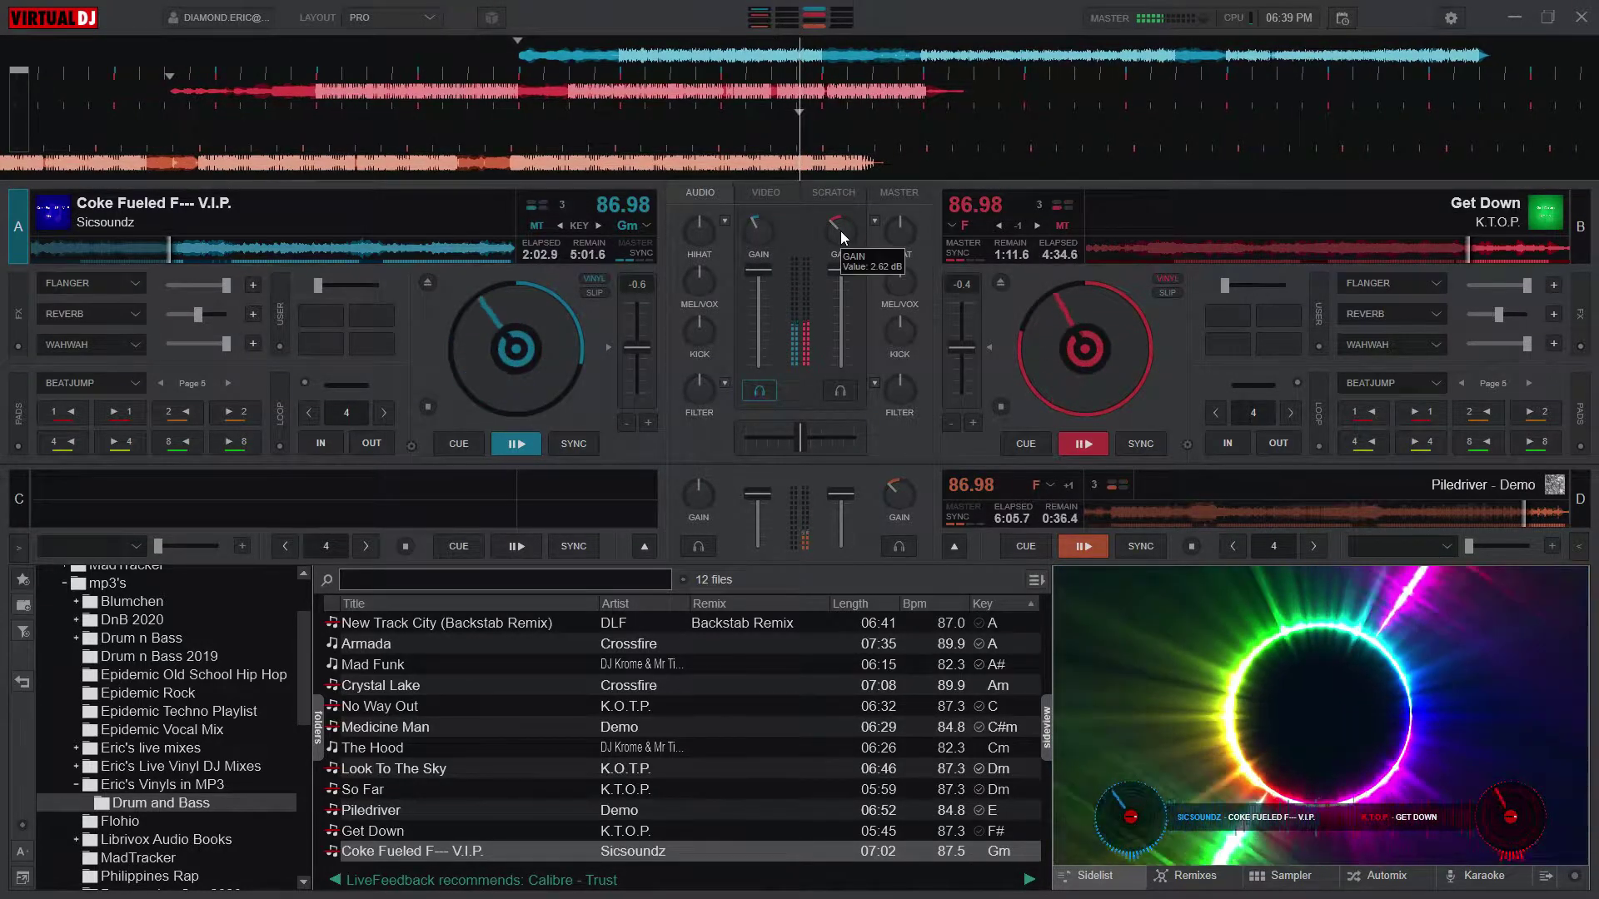
scroll(841, 232, up, 2)
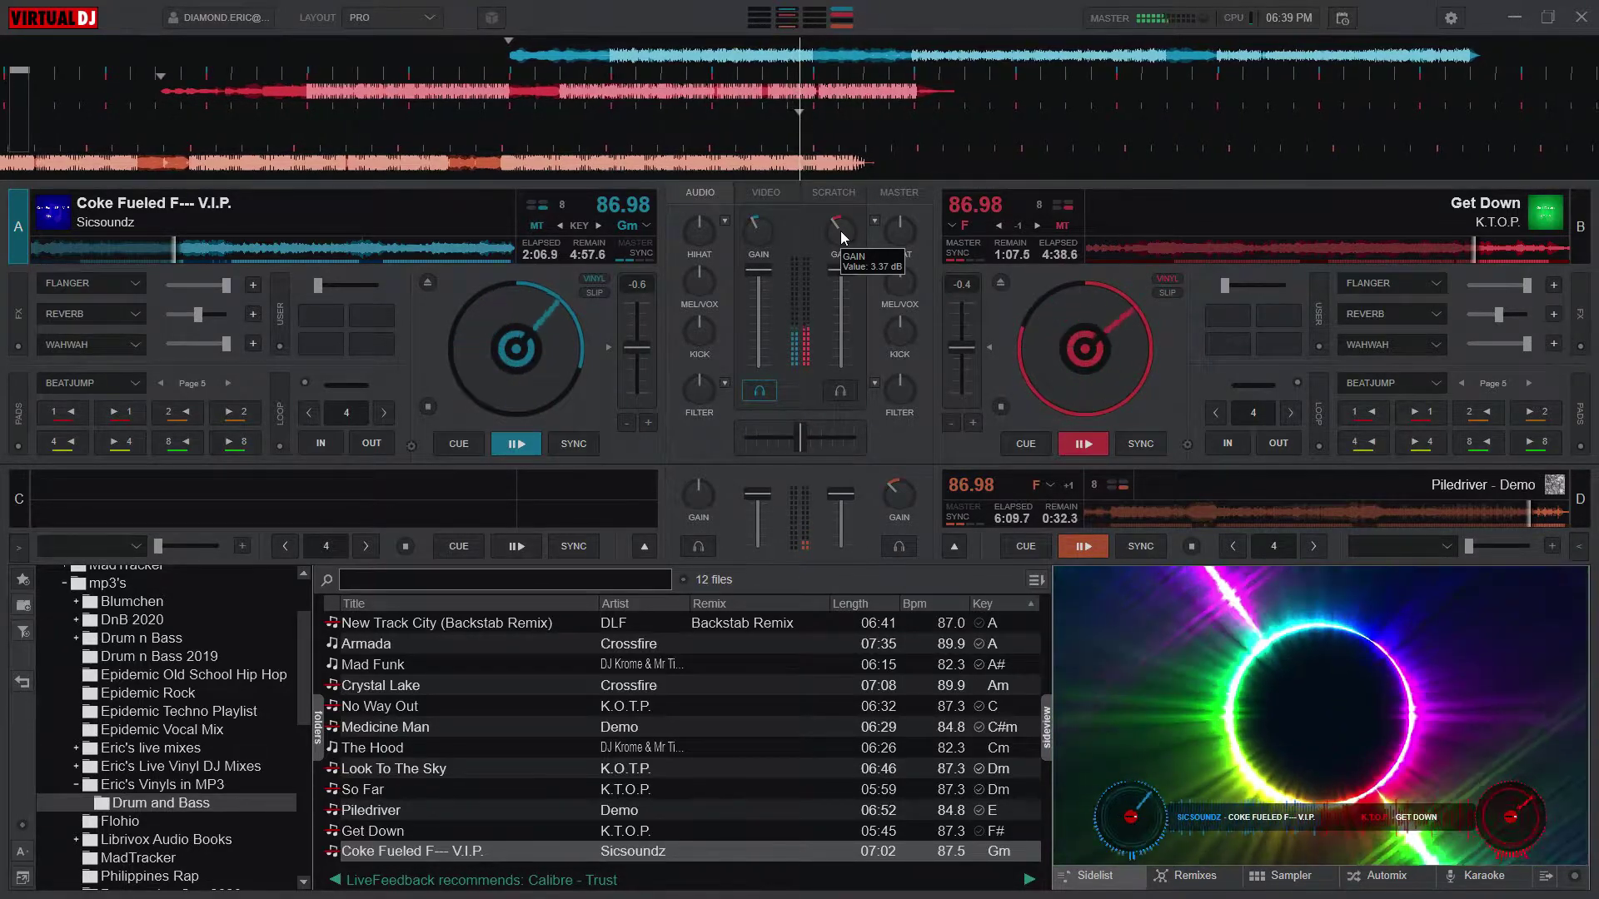
scroll(841, 231, up, 2)
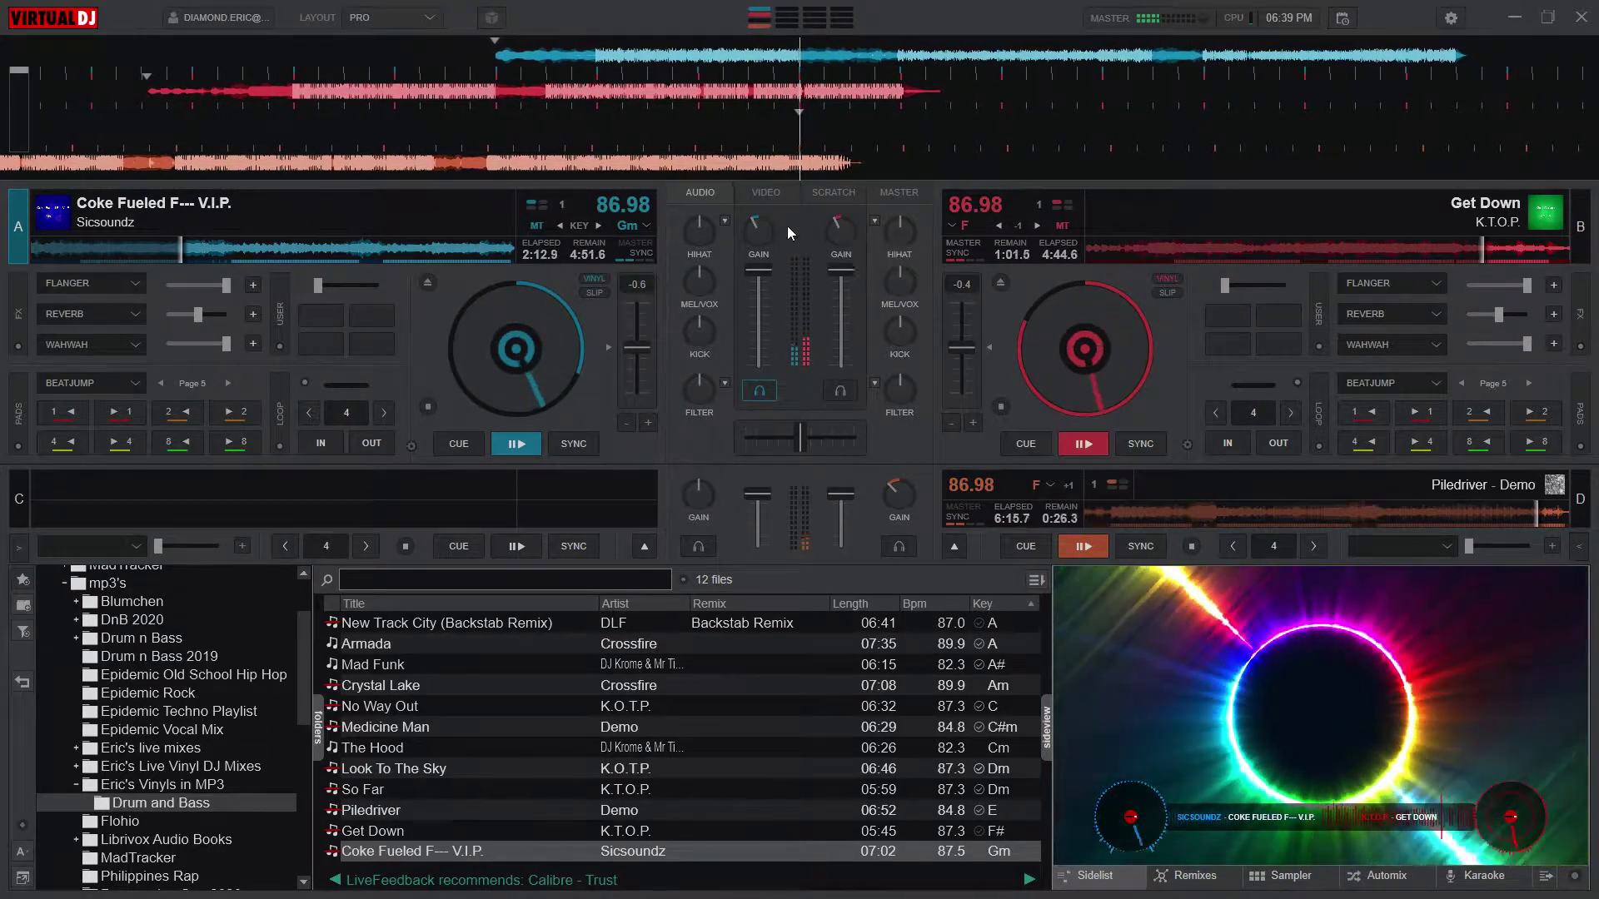
Step: Bring deck A's gain up and reset it to its default, and raise Get Down's gain on deck B to 5.87 dB
scroll(754, 228, up, 4)
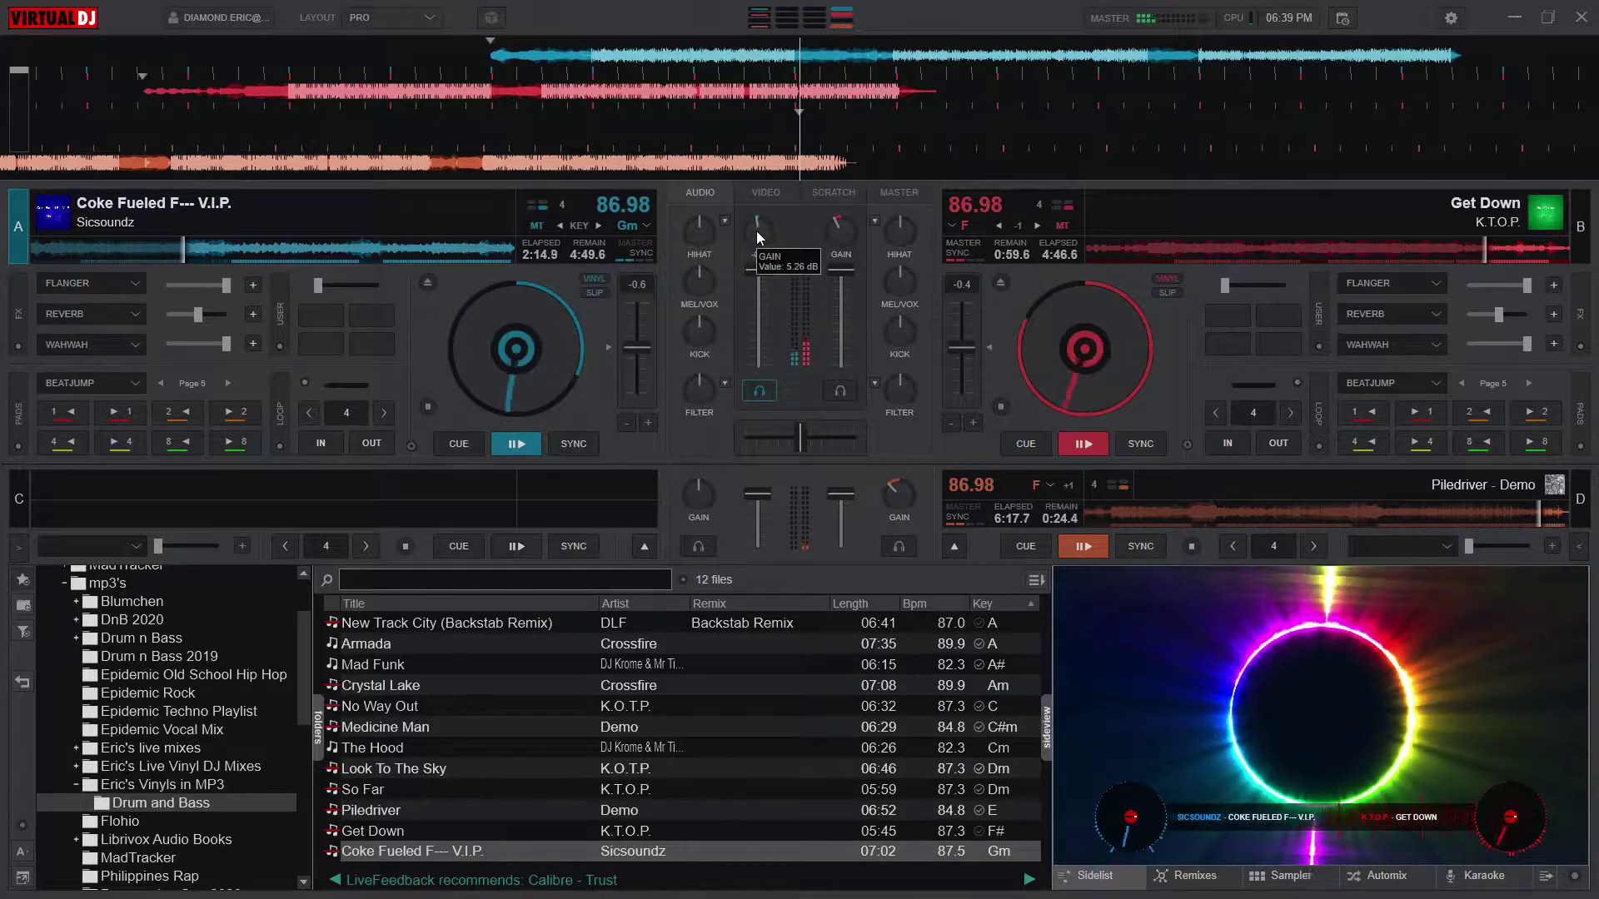
double_click(756, 231)
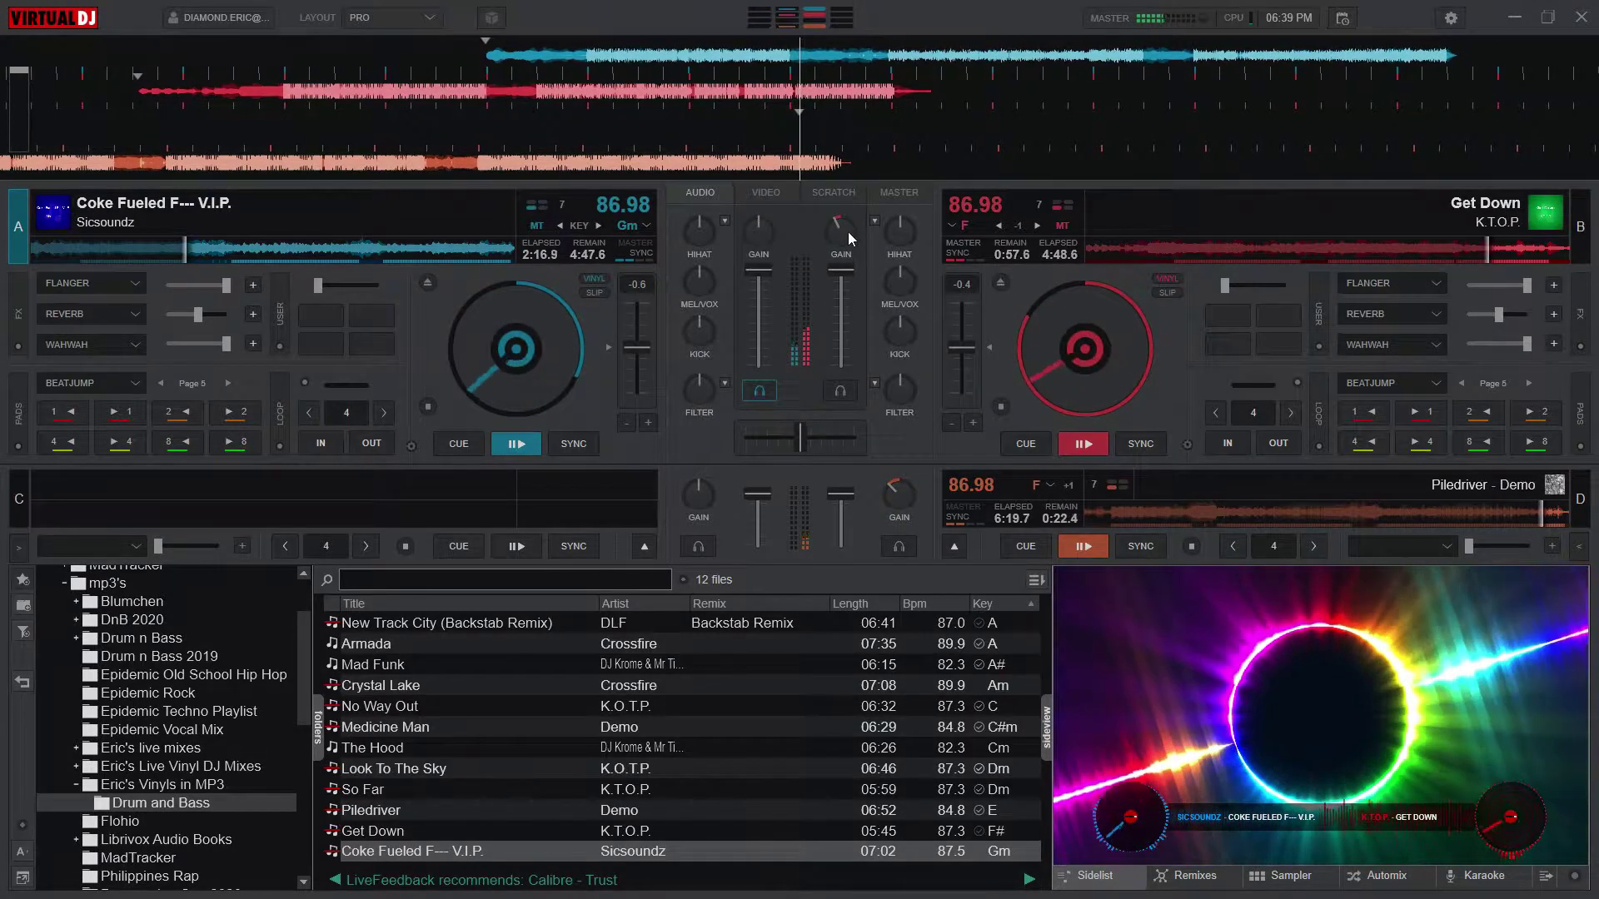
scroll(846, 232, up, 1)
scroll(844, 232, up, 1)
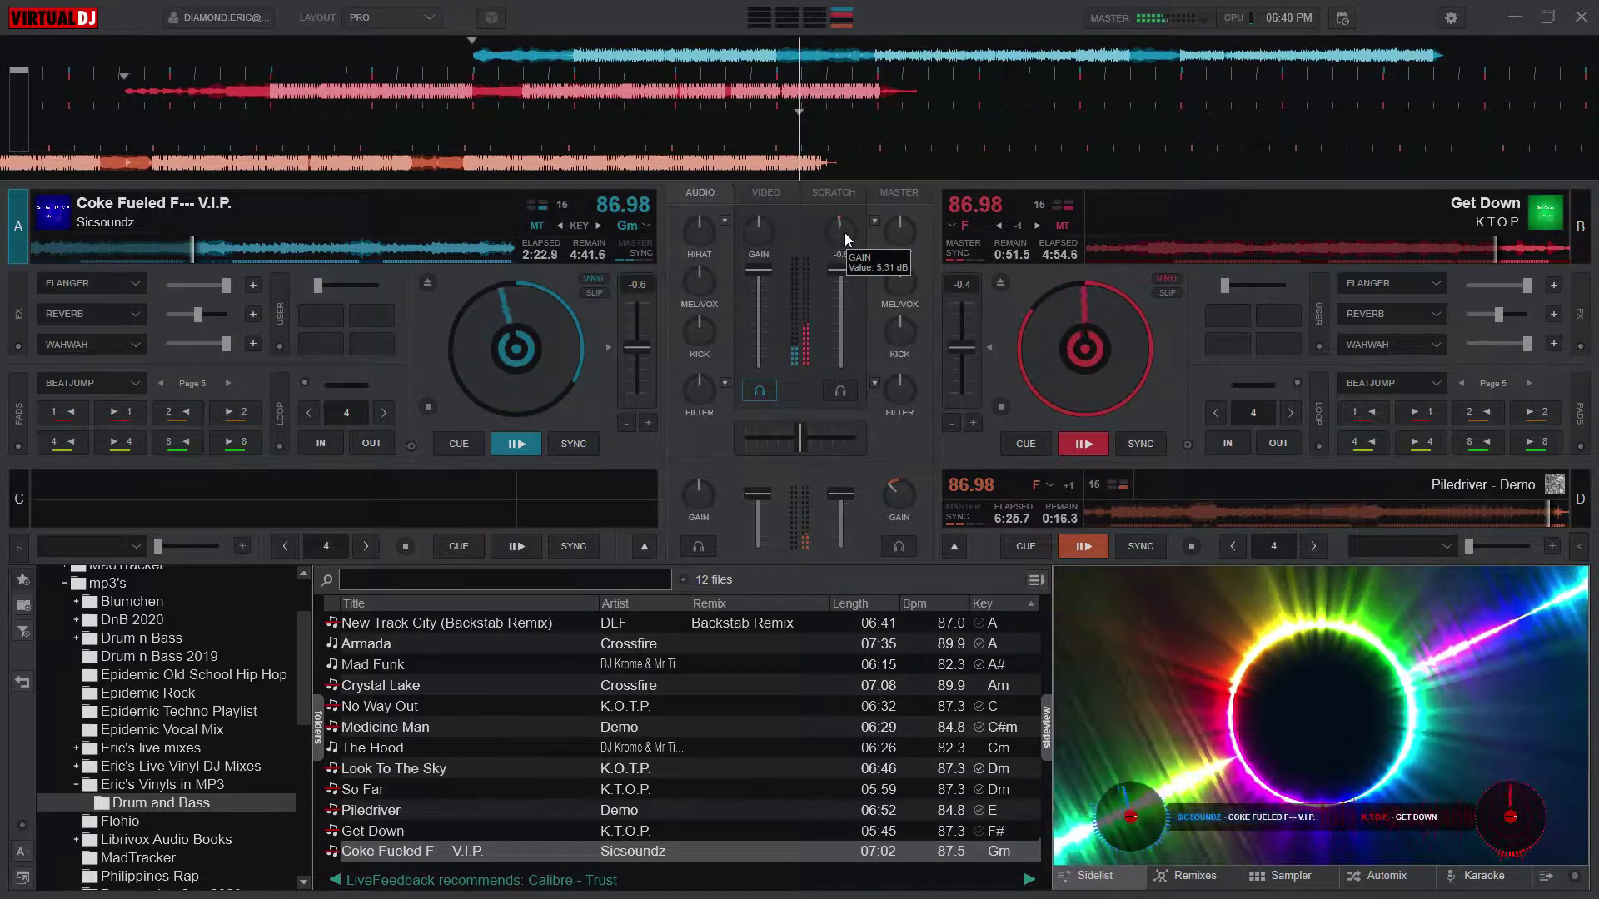
scroll(844, 233, up, 1)
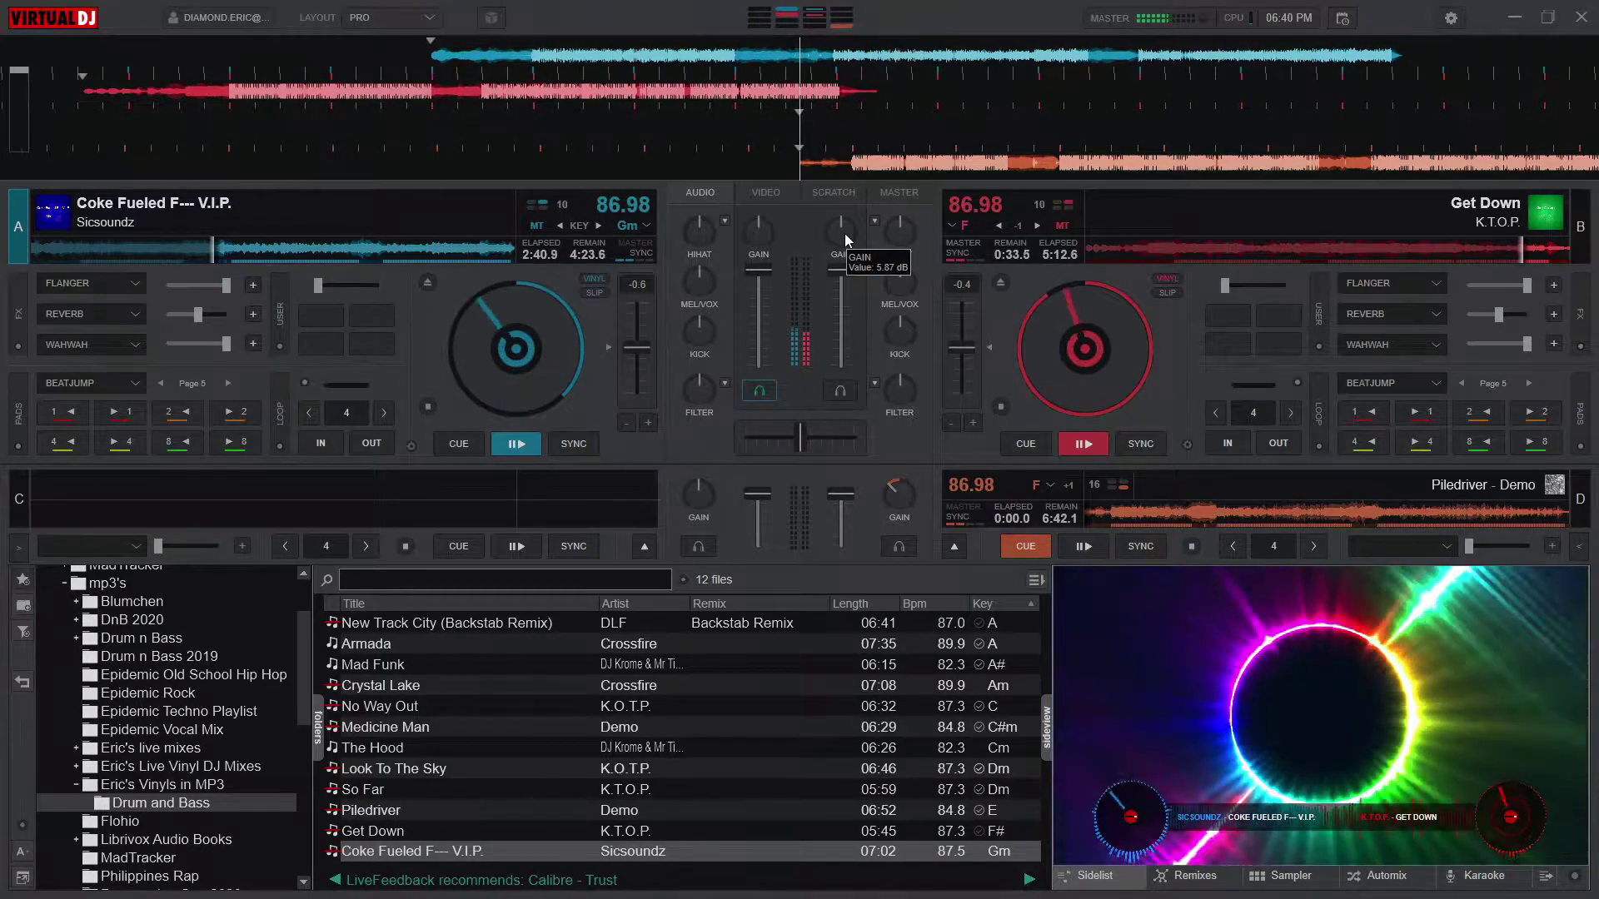
Step: Unload the finished Piledriver from deck D and bring deck B with Get Down back to the front
click(954, 546)
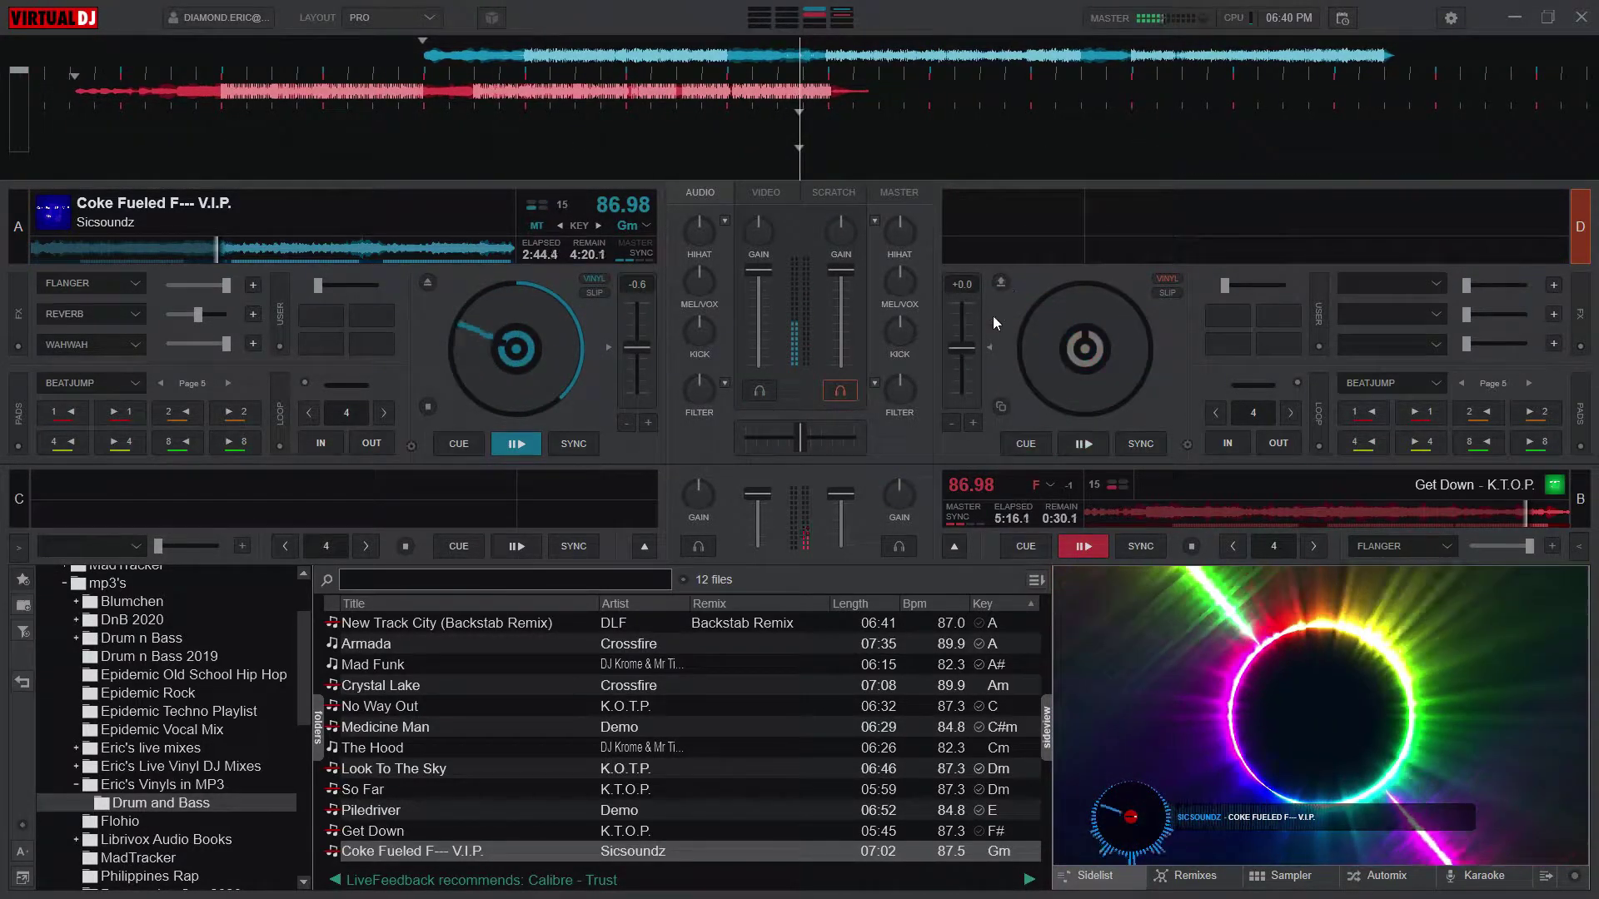
click(954, 548)
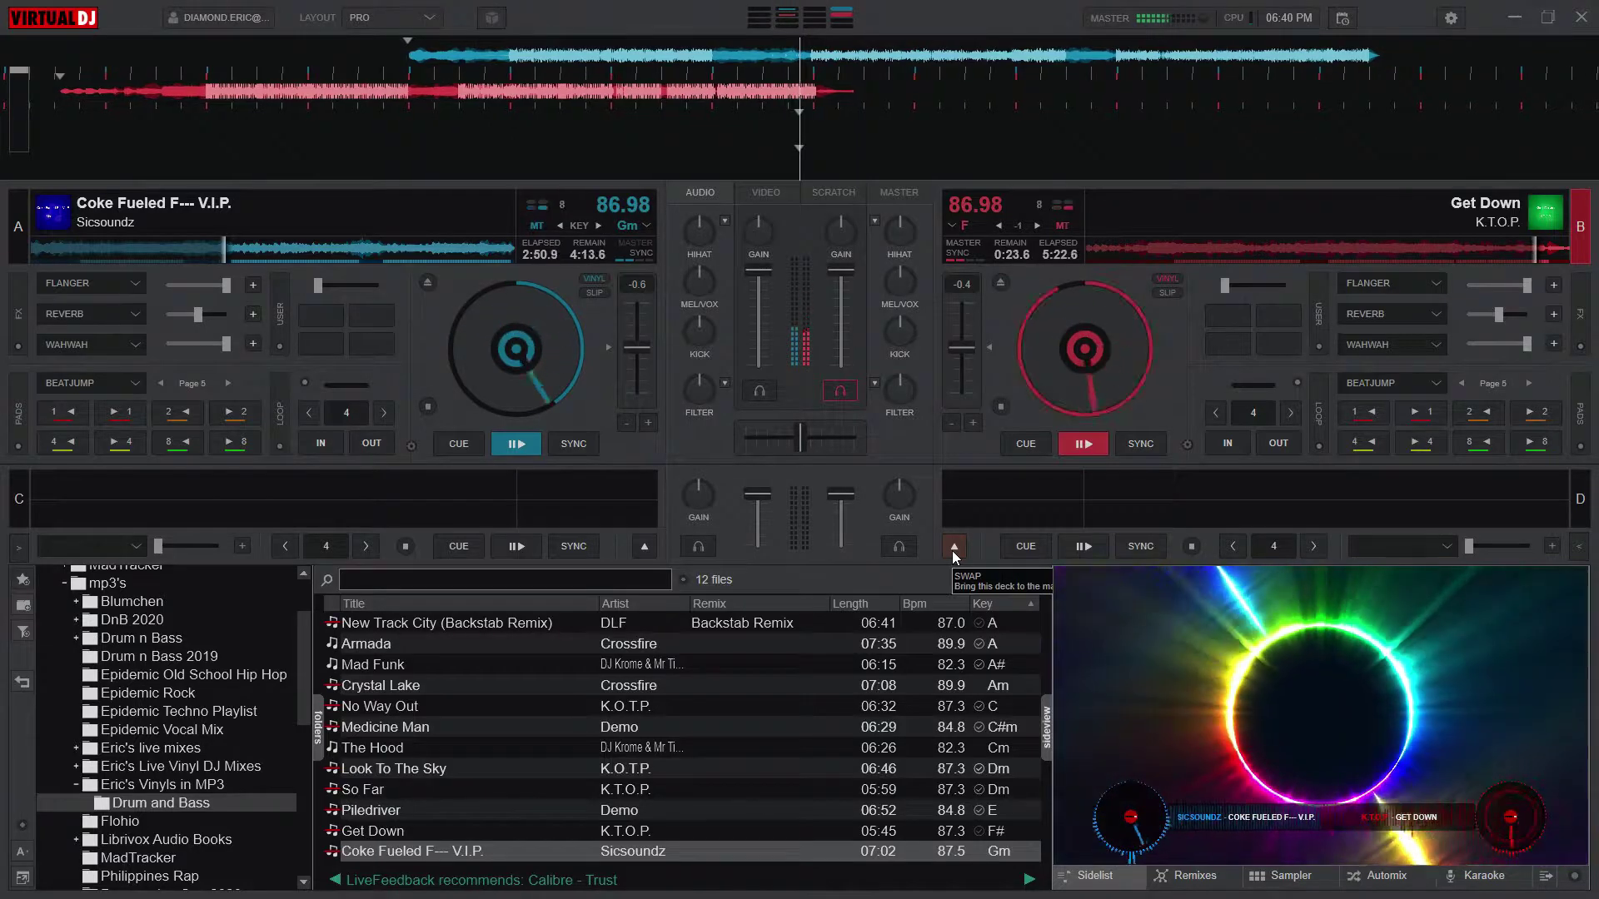
Step: Dip Get Down's gain on deck B to 4.71 dB and return it to 5.87 dB as the track ends
scroll(837, 233, down, 1)
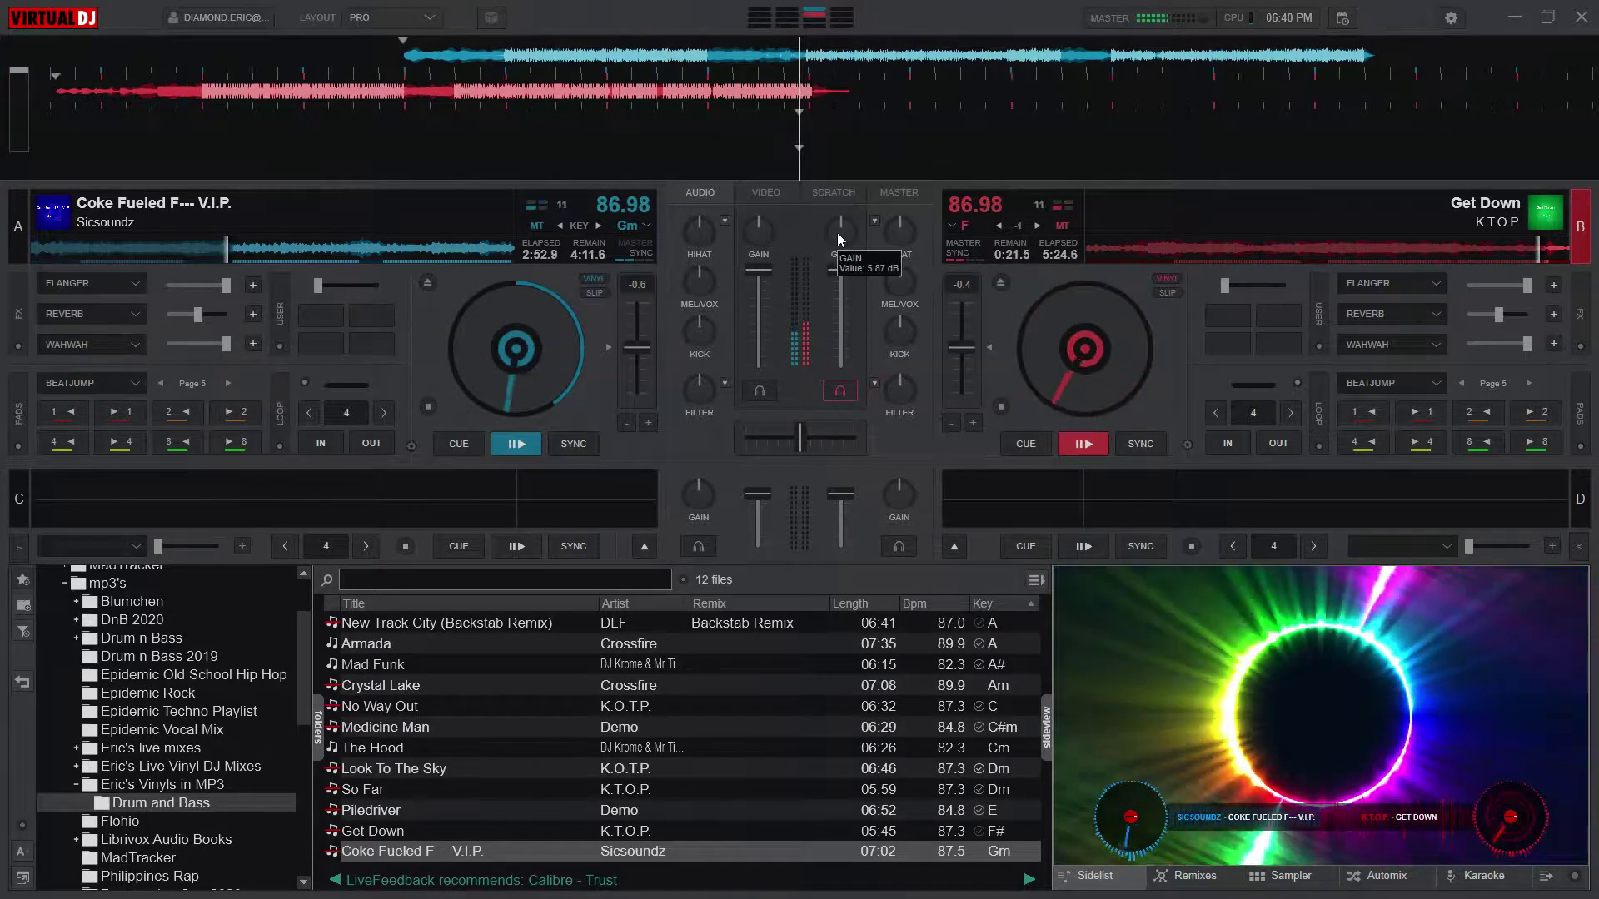
scroll(837, 232, down, 1)
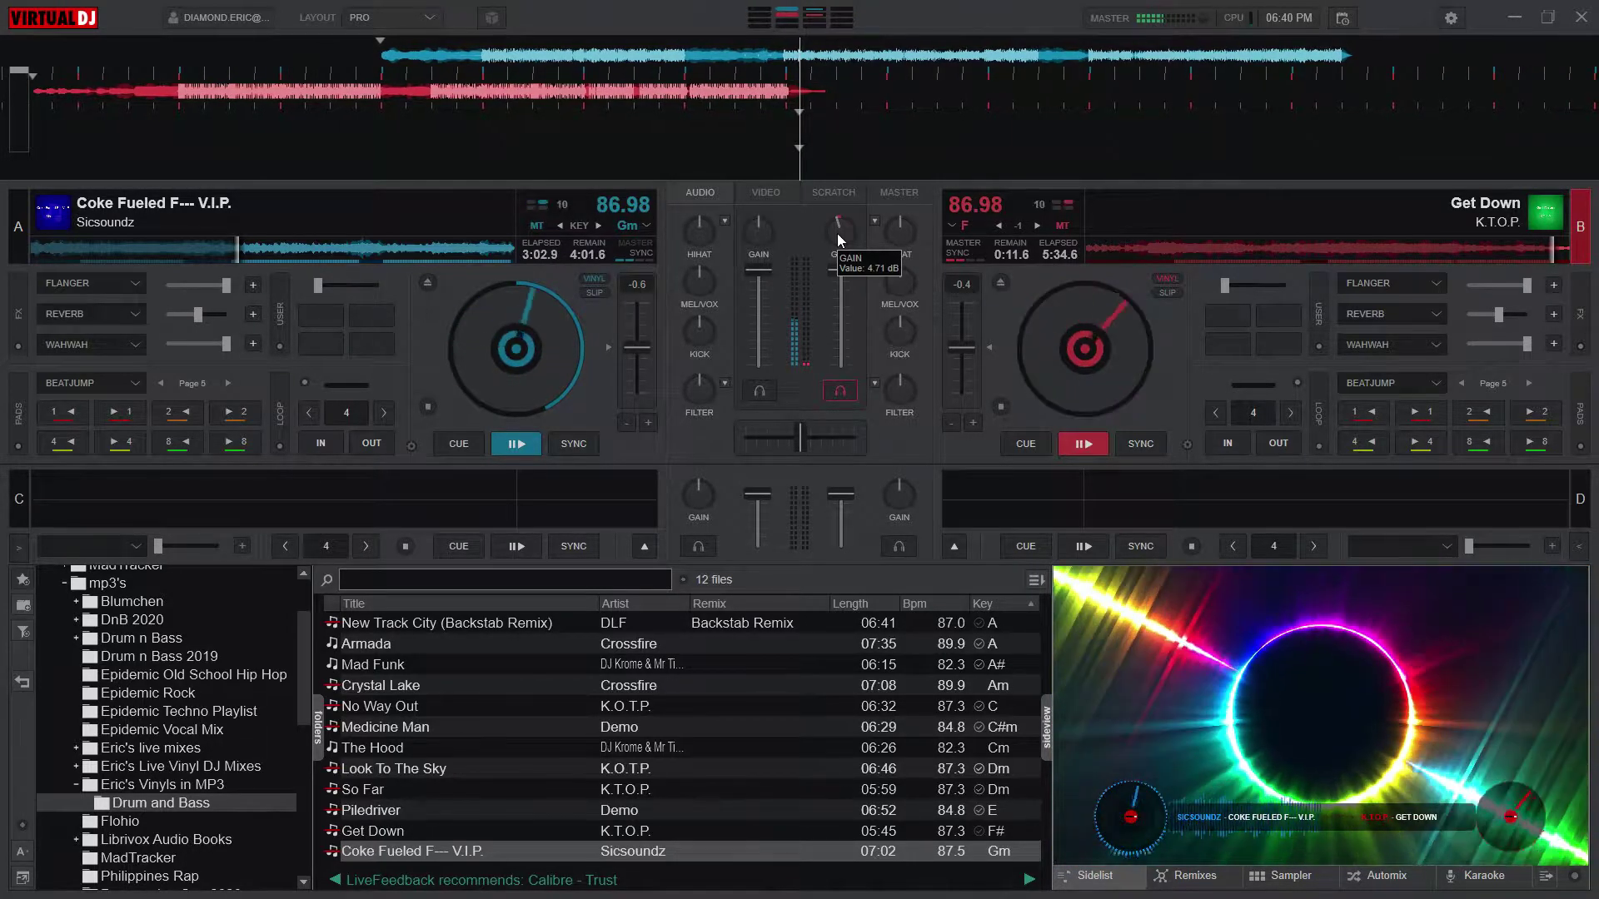
scroll(837, 234, up, 2)
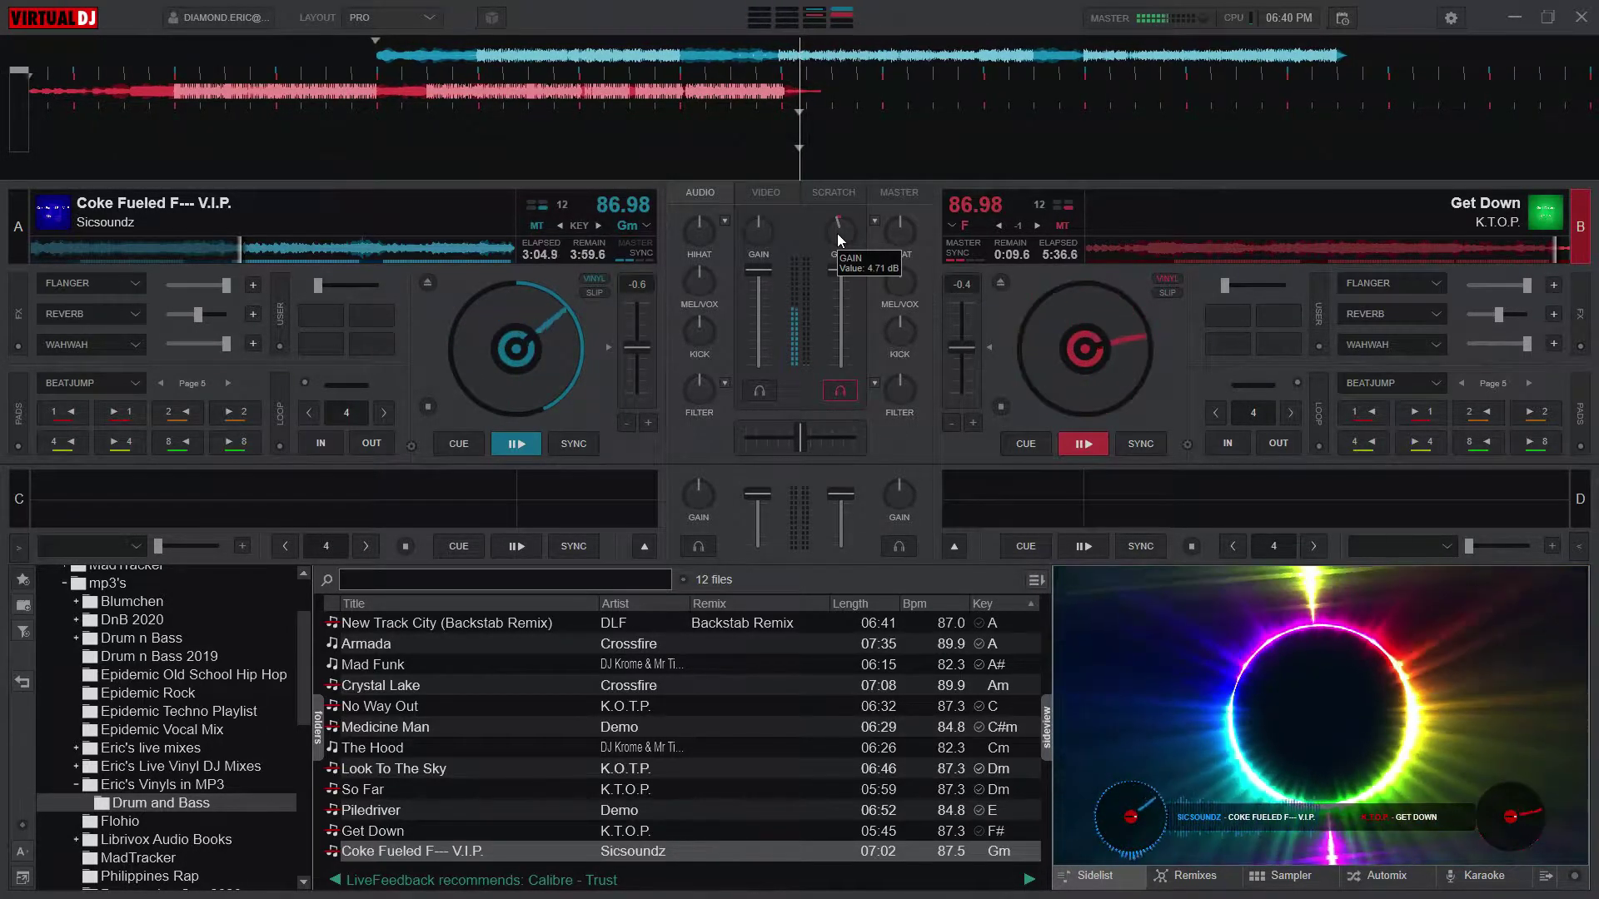
scroll(836, 233, up, 2)
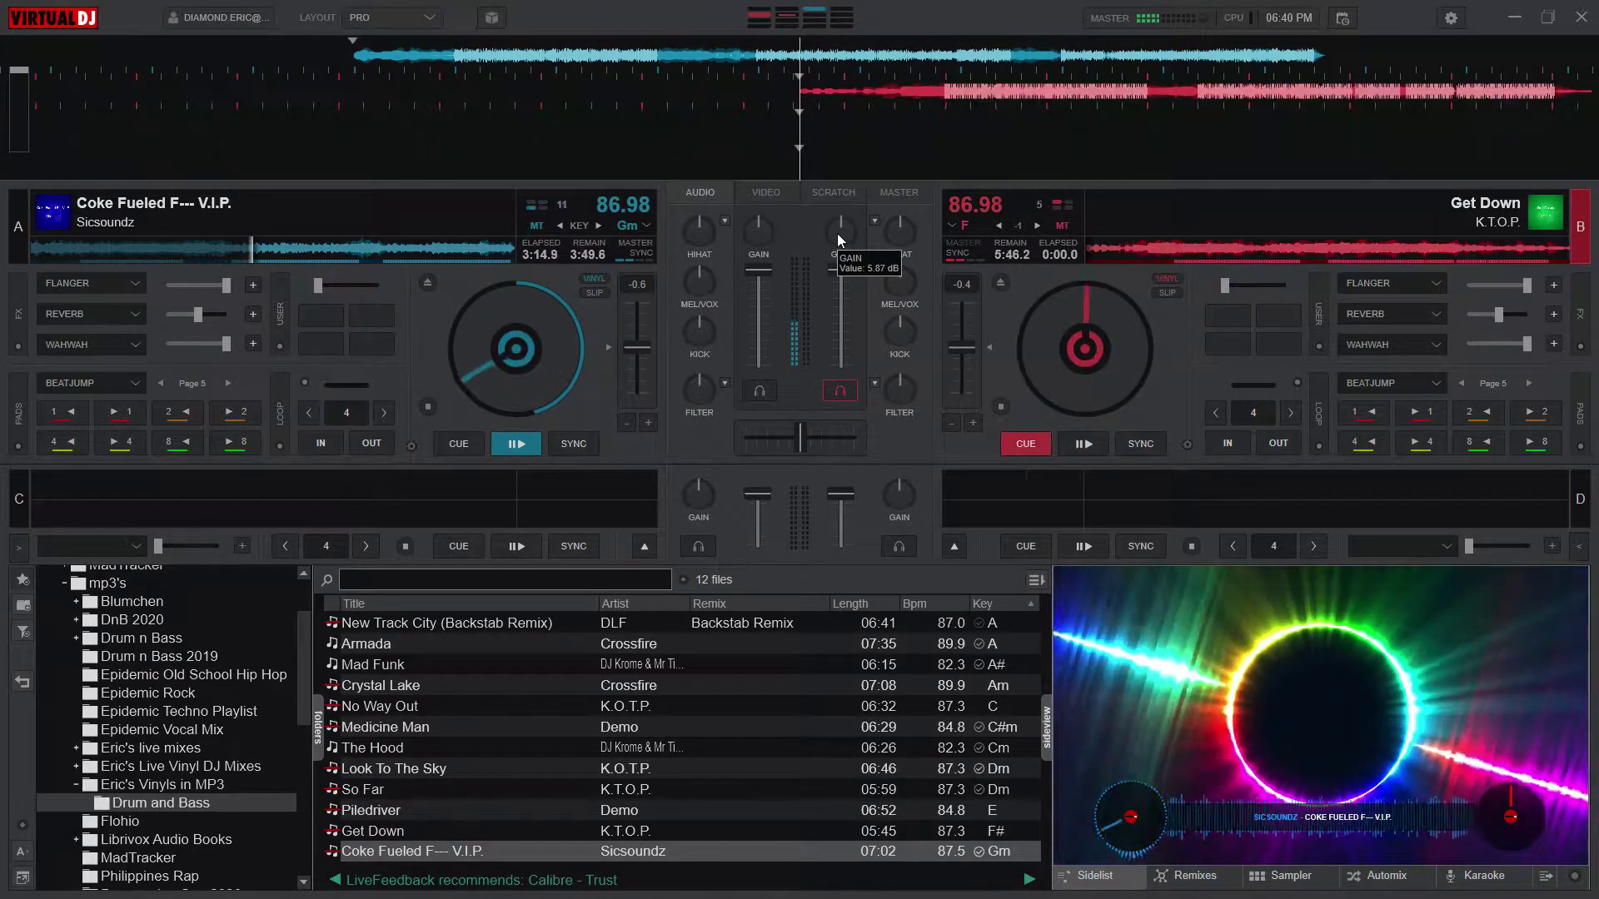
Step: Unload the finished Get Down from deck B and set the gain of Coke Fueled F--- V.I.P. on deck A to 7.31 dB
click(999, 282)
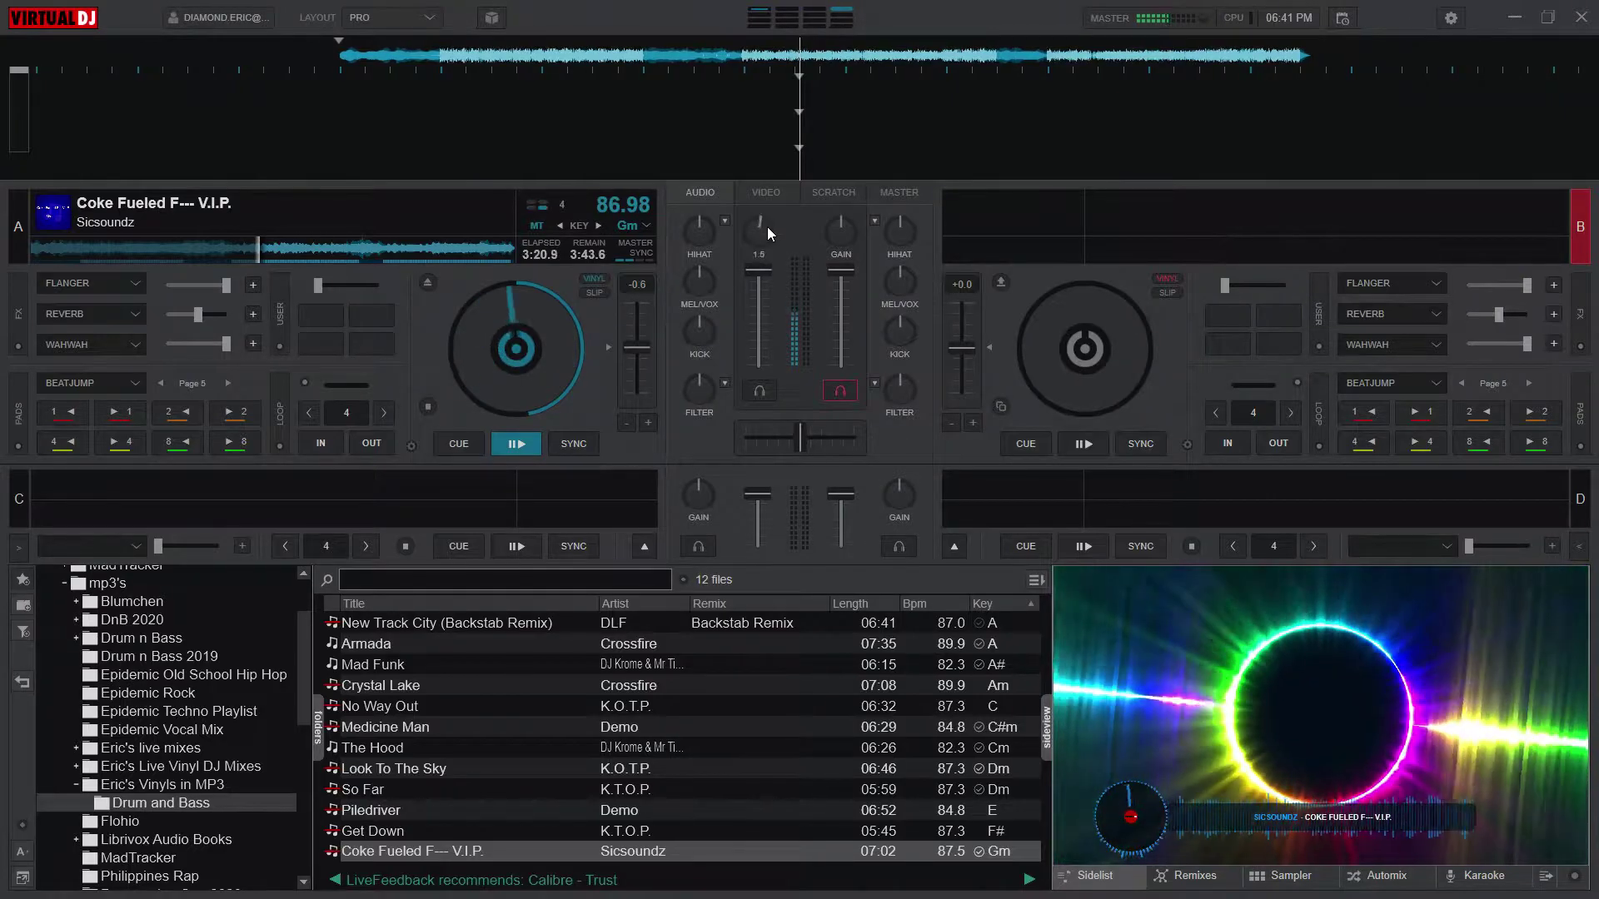
mouse_move(767, 227)
scroll(767, 226, down, 3)
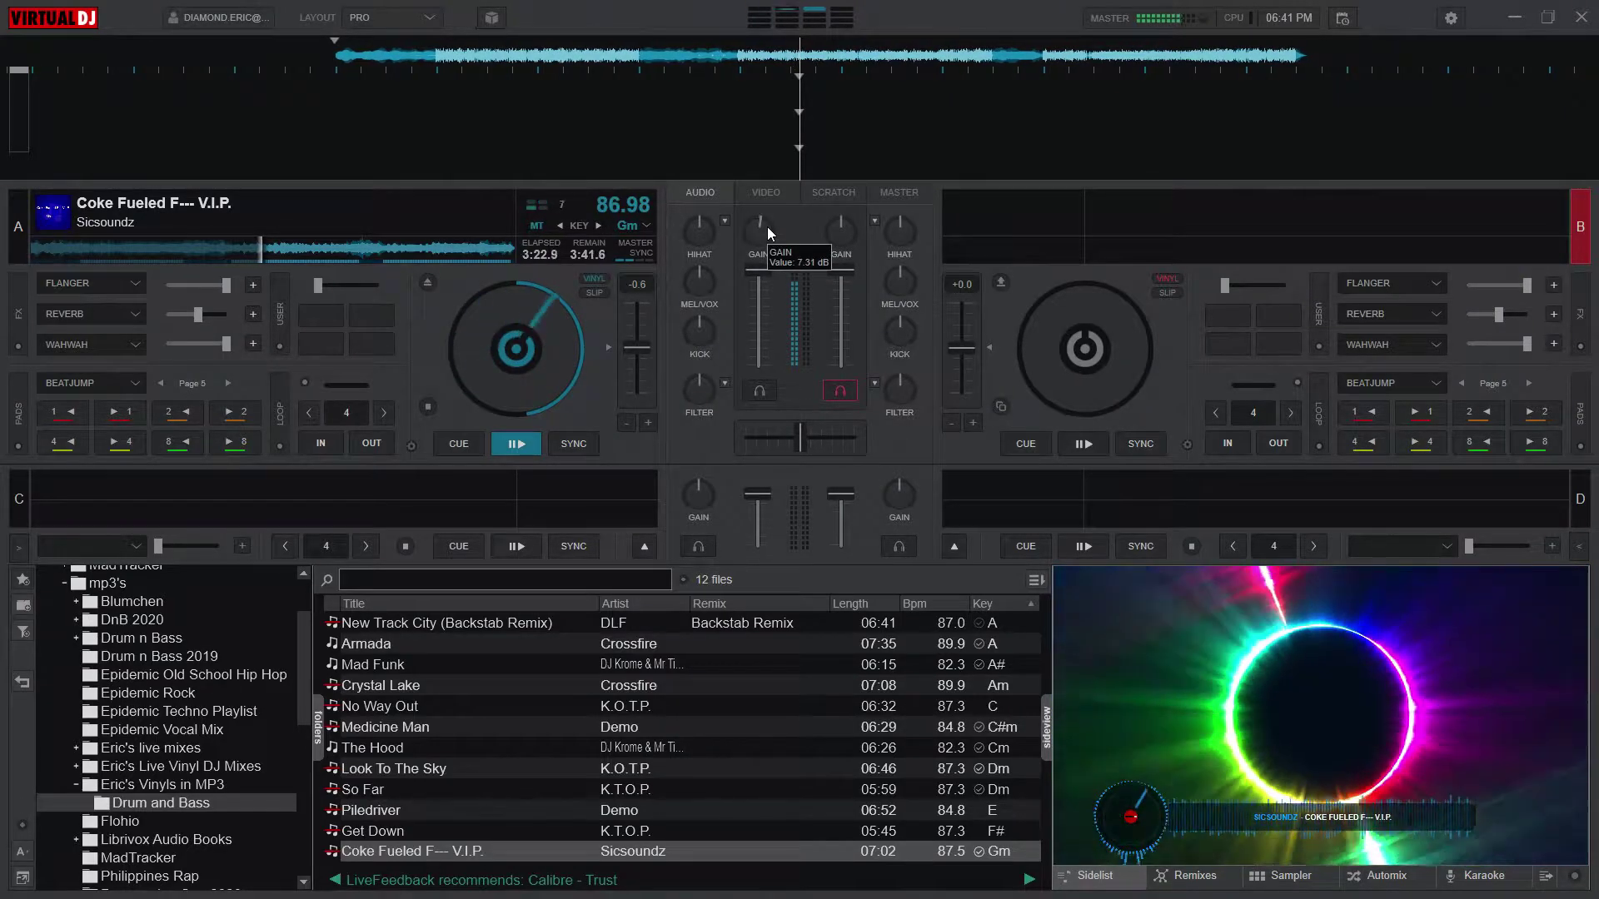